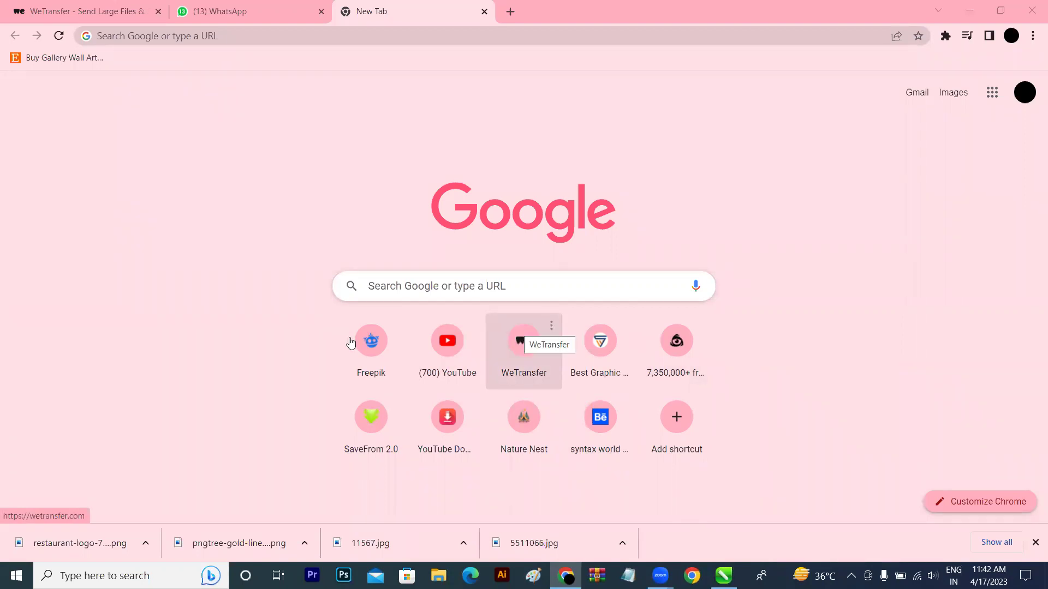
- Switch to CorelDRAW and add the artistic text "SYNTAX WORLD" on the blank page
{"action": "left_click", "coordinate": [723, 576]}
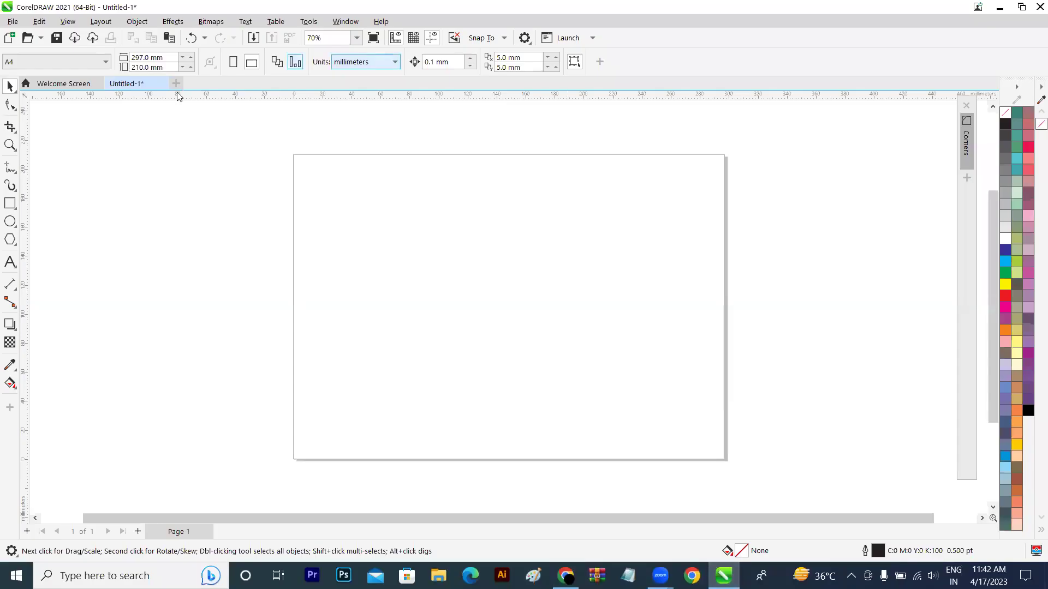
{"action": "left_click", "coordinate": [9, 262]}
{"action": "left_click", "coordinate": [426, 262]}
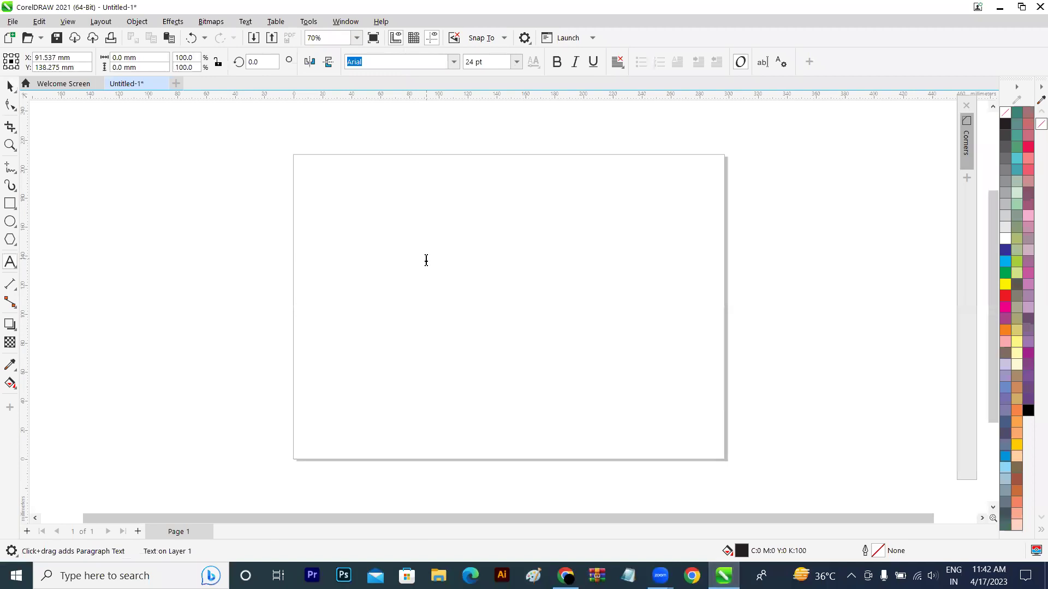
{"action": "type", "text": "YNTAX W"}
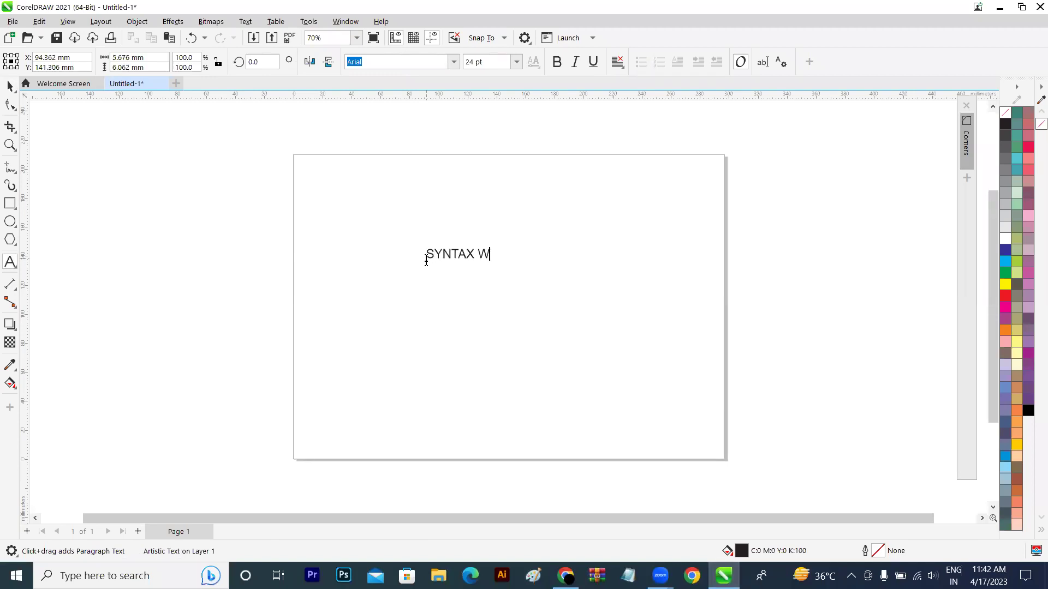
{"action": "type", "text": "ORLD"}
- Enlarge the SYNTAX WORLD text to about 53 pt and make it bold
{"action": "left_click", "coordinate": [9, 86]}
{"action": "left_click_drag", "start_coordinate": [527, 246], "coordinate": [583, 201]}
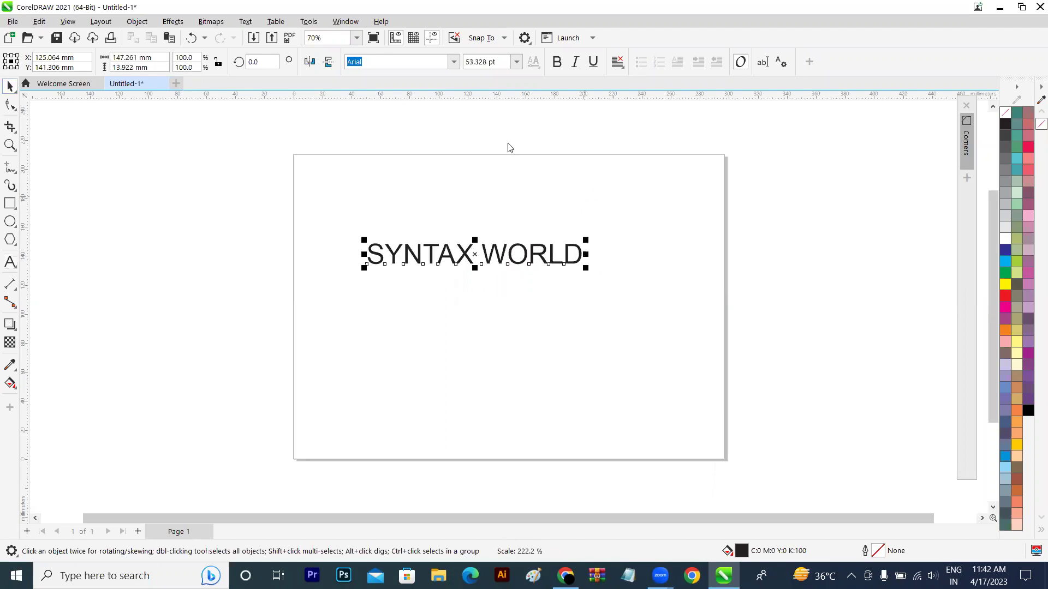
{"action": "left_click", "coordinate": [556, 61]}
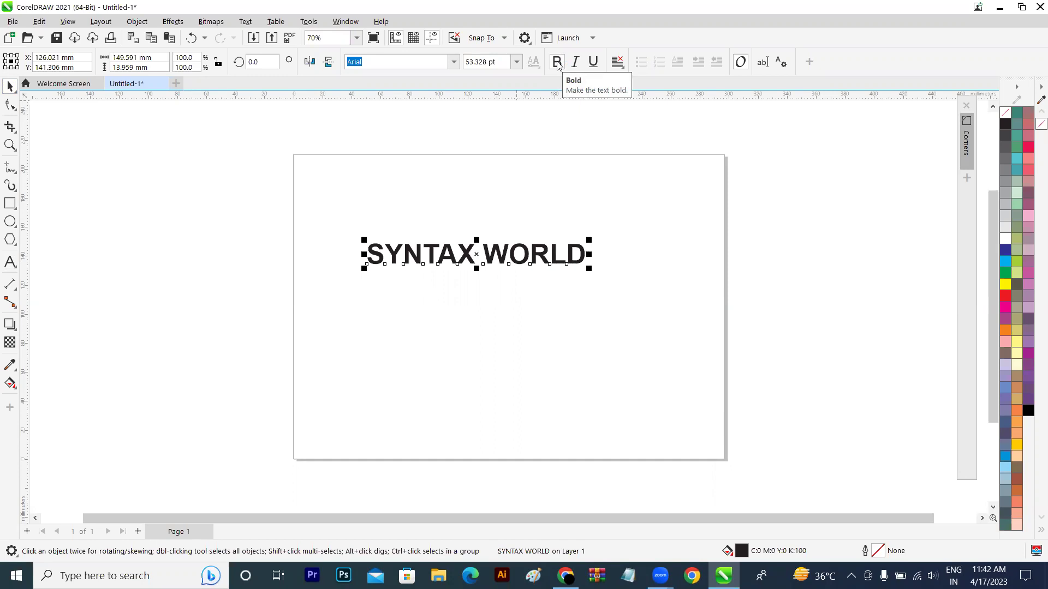
{"action": "left_click", "coordinate": [326, 243]}
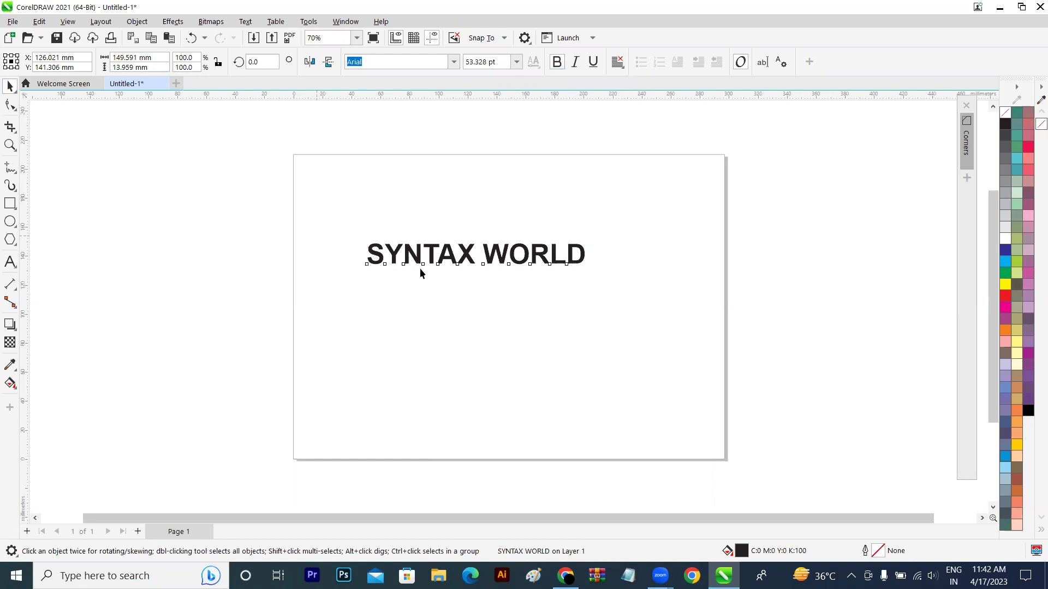
- Move the SYNTAX WORLD text slightly down the page, then delete it
{"action": "left_click_drag", "start_coordinate": [434, 264], "coordinate": [399, 300]}
{"action": "left_click", "coordinate": [276, 312]}
{"action": "left_click_drag", "start_coordinate": [276, 244], "coordinate": [715, 334]}
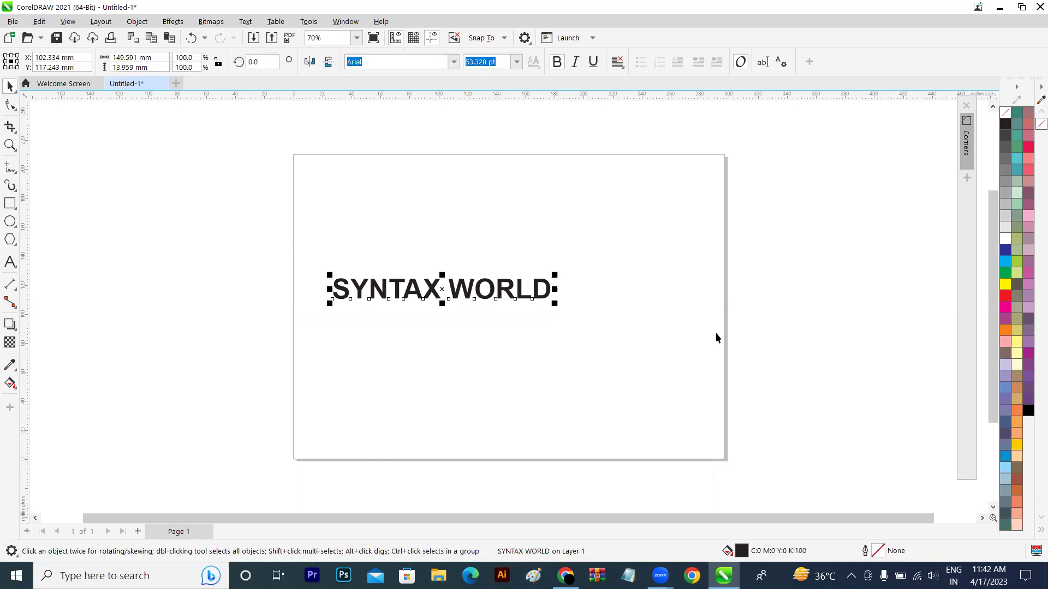
{"action": "key", "text": "Delete"}
- Draw a straight line rising diagonally across most of the page width
{"action": "left_click", "coordinate": [7, 173]}
{"action": "left_click", "coordinate": [52, 167]}
{"action": "left_click_drag", "start_coordinate": [306, 353], "coordinate": [695, 239]}
- Convert the diagonal line to a curve and bend it into a flowing S-shaped wave, then deselect it
{"action": "left_click", "coordinate": [9, 105]}
{"action": "left_click", "coordinate": [496, 295]}
{"action": "double_click", "coordinate": [496, 296]}
{"action": "left_click", "coordinate": [188, 63]}
{"action": "left_click_drag", "start_coordinate": [435, 318], "coordinate": [498, 414]}
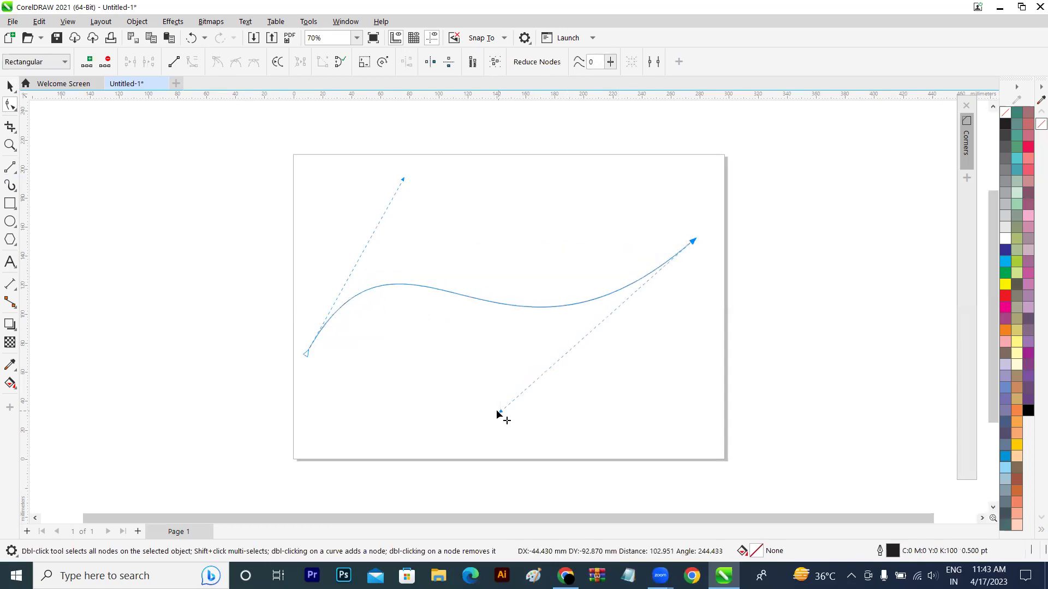
{"action": "left_click", "coordinate": [9, 85]}
{"action": "left_click", "coordinate": [139, 188]}
{"action": "key", "text": "space"}
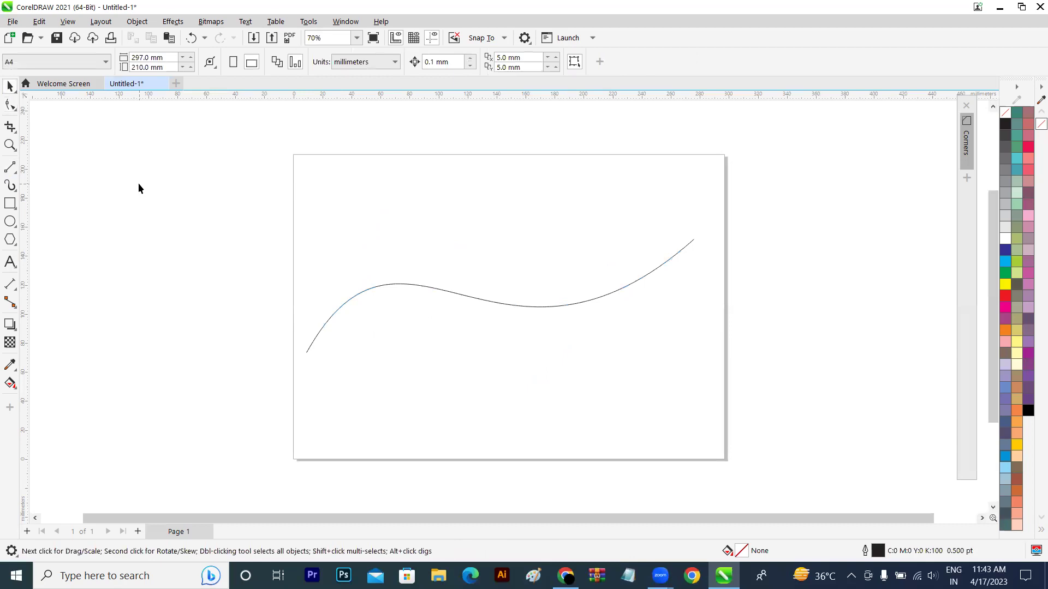
- Add the artistic text "syntax world" in the empty area beside the page
{"action": "left_click", "coordinate": [9, 264]}
{"action": "left_click", "coordinate": [44, 262]}
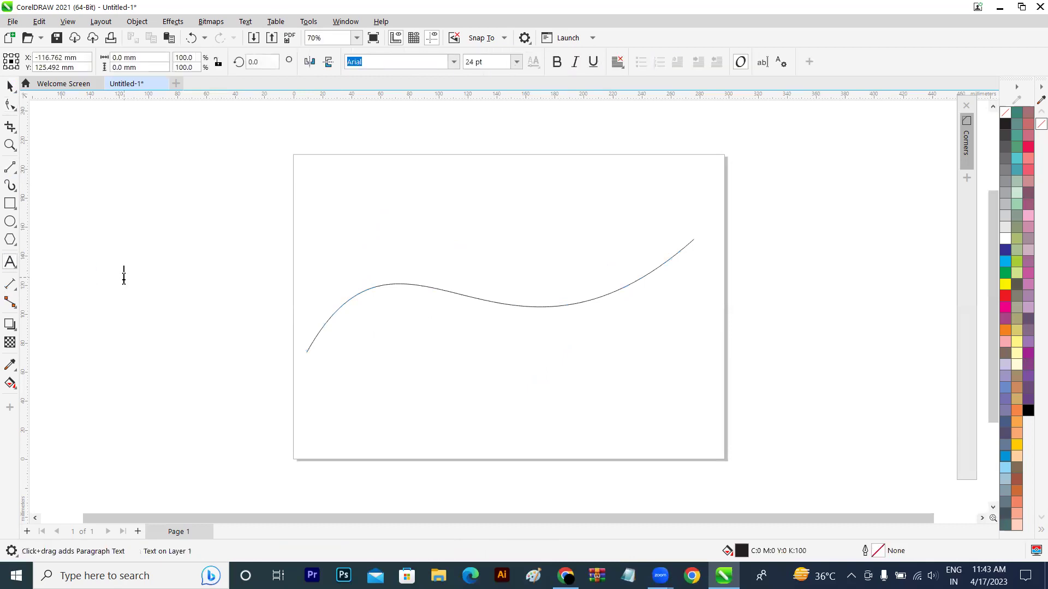
{"action": "left_click", "coordinate": [124, 277]}
{"action": "type", "text": "syntax world"}
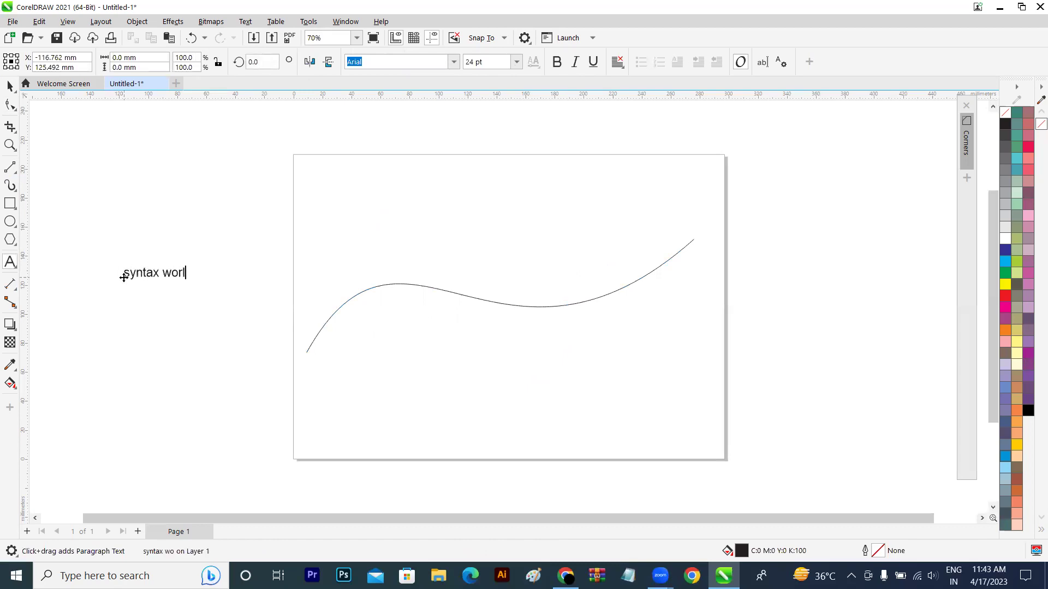
- Copy the "syntax world" text and paste it six more times on the same line to make a long string
{"action": "left_click", "coordinate": [194, 273]}
{"action": "left_click_drag", "start_coordinate": [193, 273], "coordinate": [113, 271]}
{"action": "key", "text": "ctrl+c"}
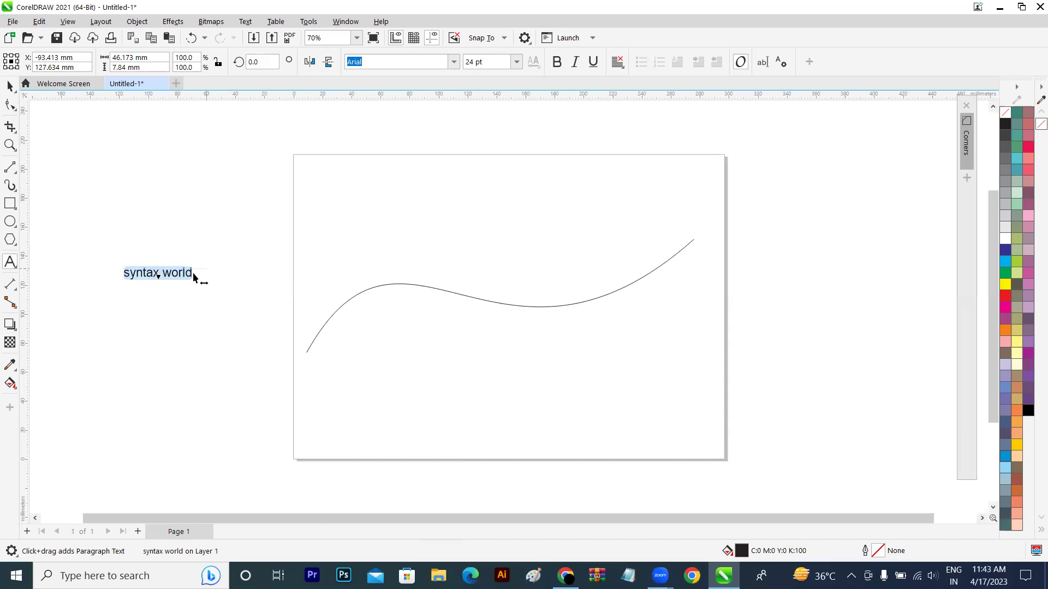
{"action": "key", "text": "Right"}
{"action": "key", "text": "ctrl+v"}
{"action": "key", "text": "ctrl+v"}
{"action": "key", "text": "ctrl+v"}
{"action": "key", "text": "ctrl+v"}
{"action": "key", "text": "ctrl+v"}
{"action": "key", "text": "ctrl+v"}
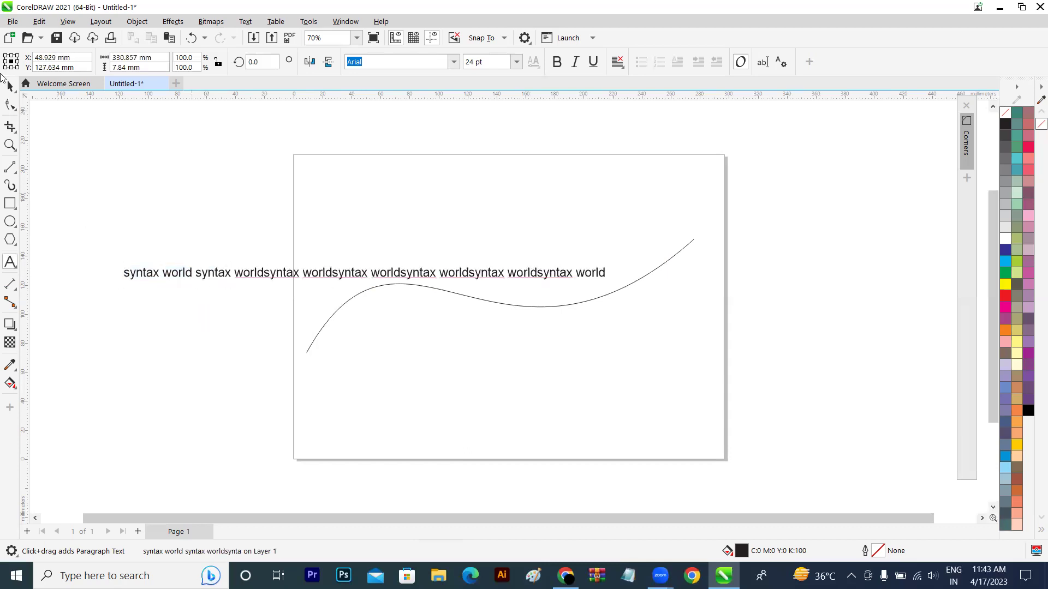
- Move the long text above the curve and fit it to the curved path at a distance of about 6.35 mm
{"action": "left_click", "coordinate": [10, 85]}
{"action": "left_click_drag", "start_coordinate": [337, 272], "coordinate": [333, 206]}
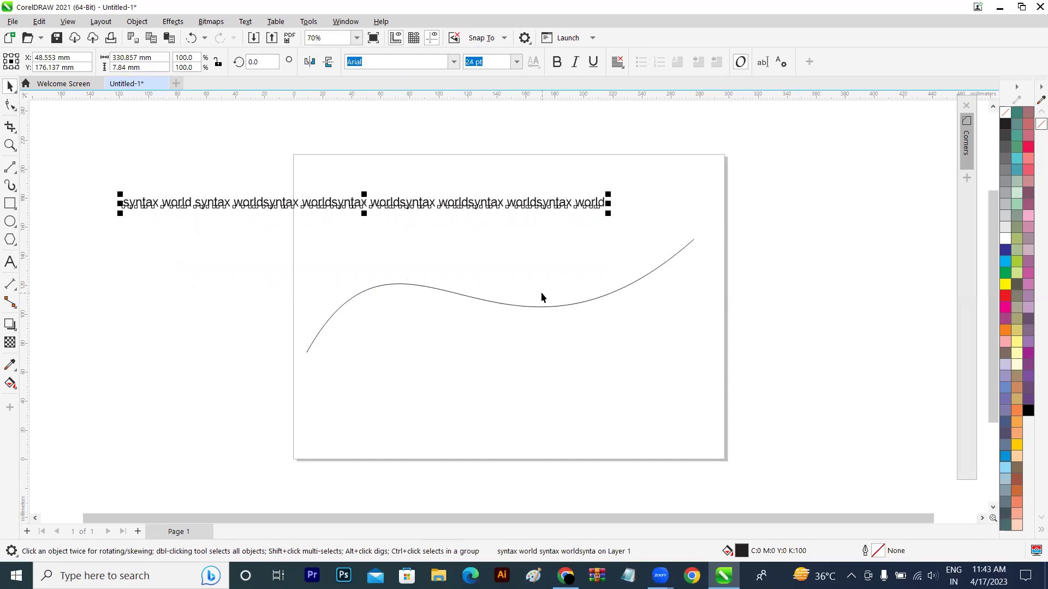
{"action": "left_click", "coordinate": [246, 22]}
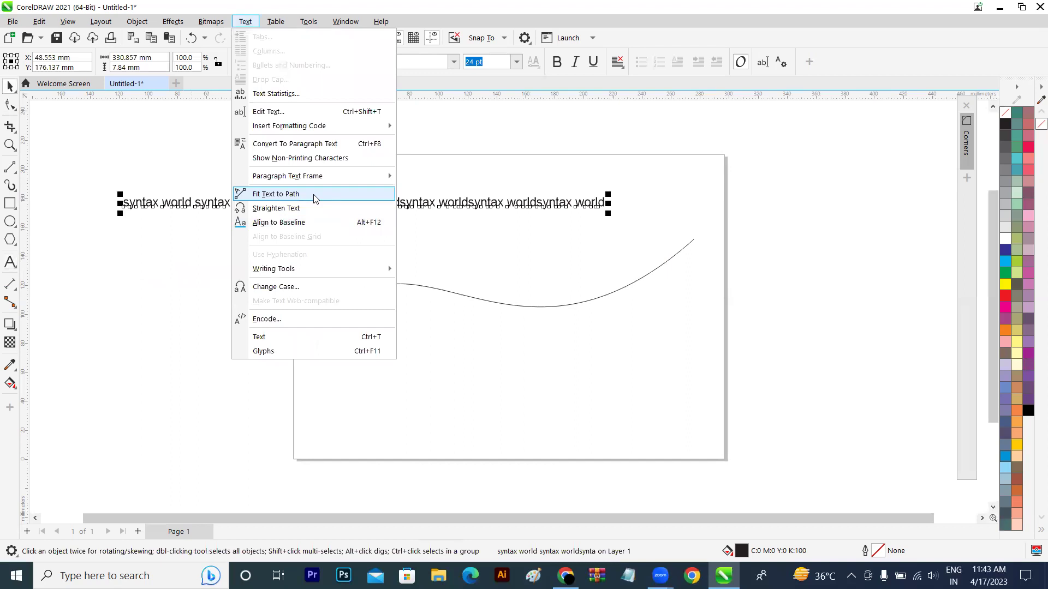
{"action": "left_click", "coordinate": [316, 198]}
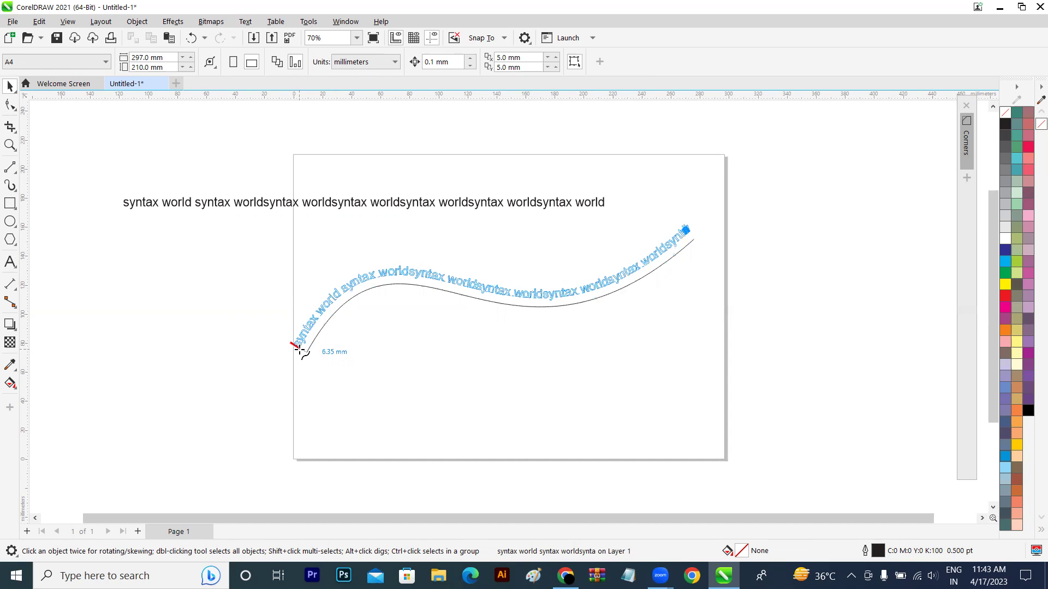
{"action": "left_click", "coordinate": [299, 349]}
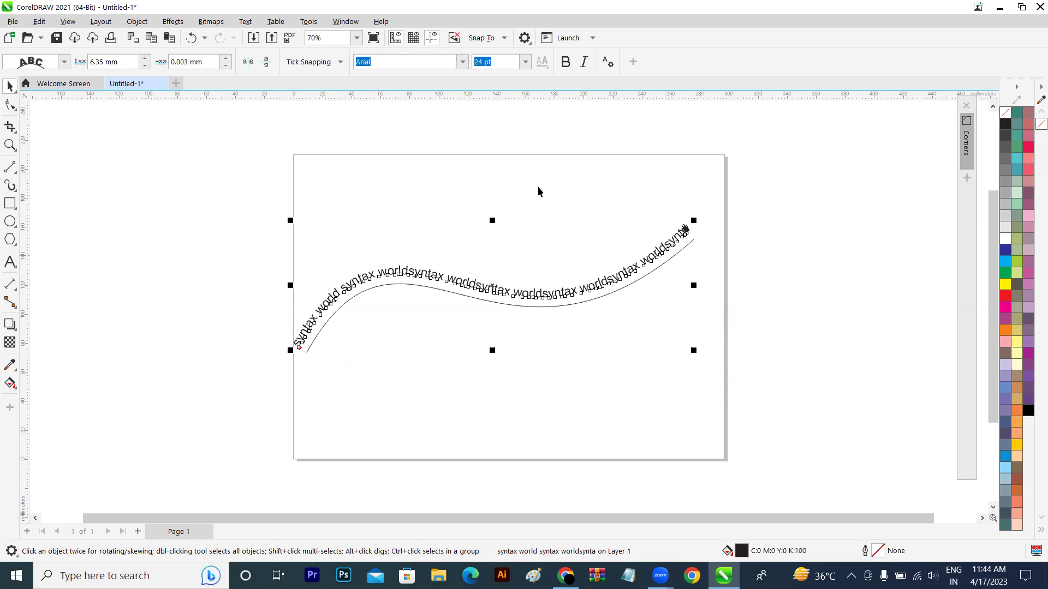
- Set the font size of the text on the path to 18 pt
{"action": "double_click", "coordinate": [478, 62]}
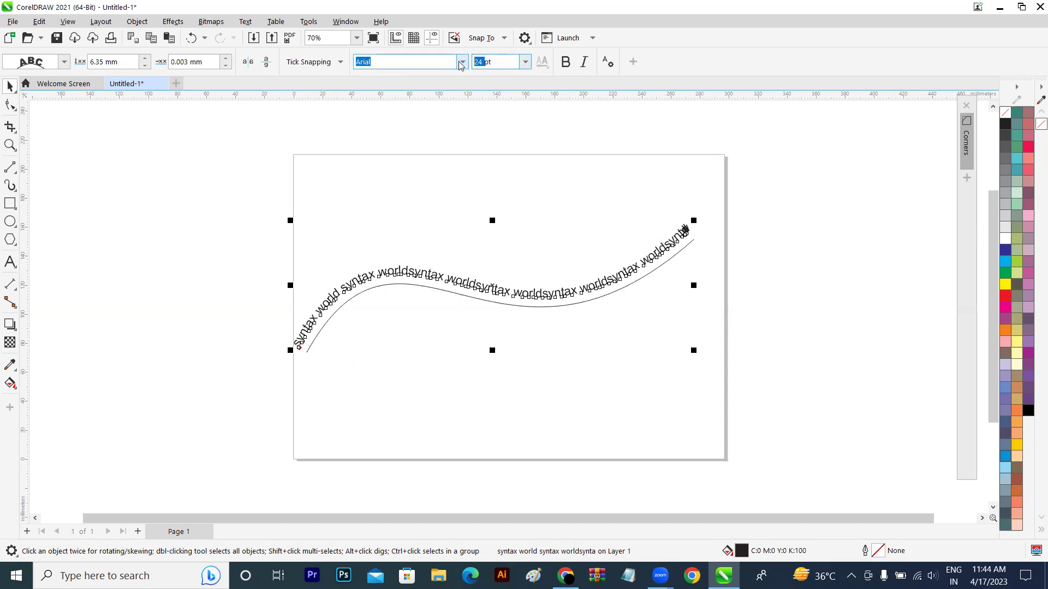
{"action": "type", "text": "1"}
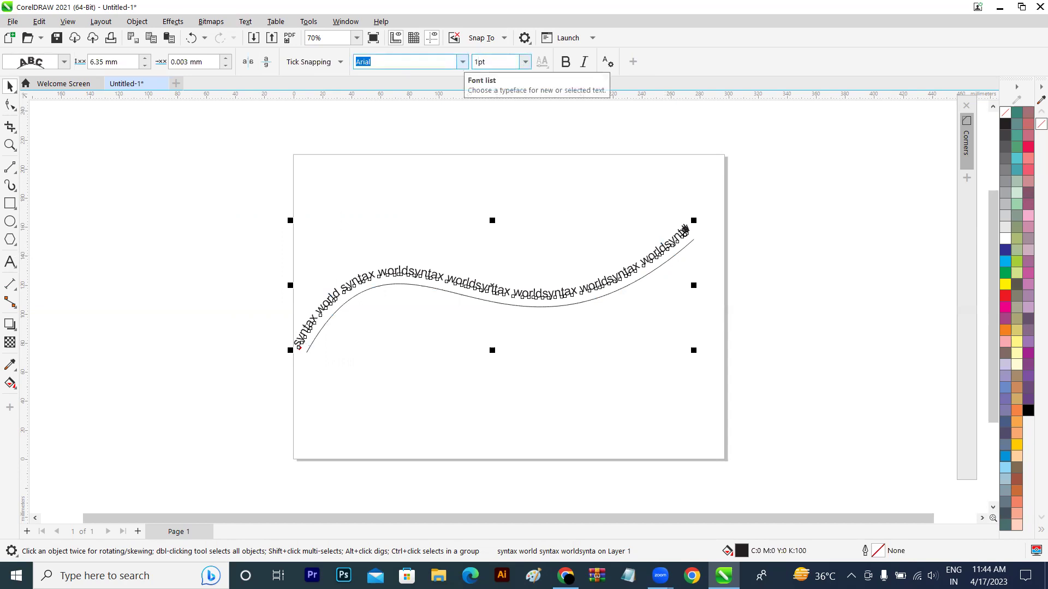
{"action": "type", "text": "8"}
{"action": "key", "text": "Return"}
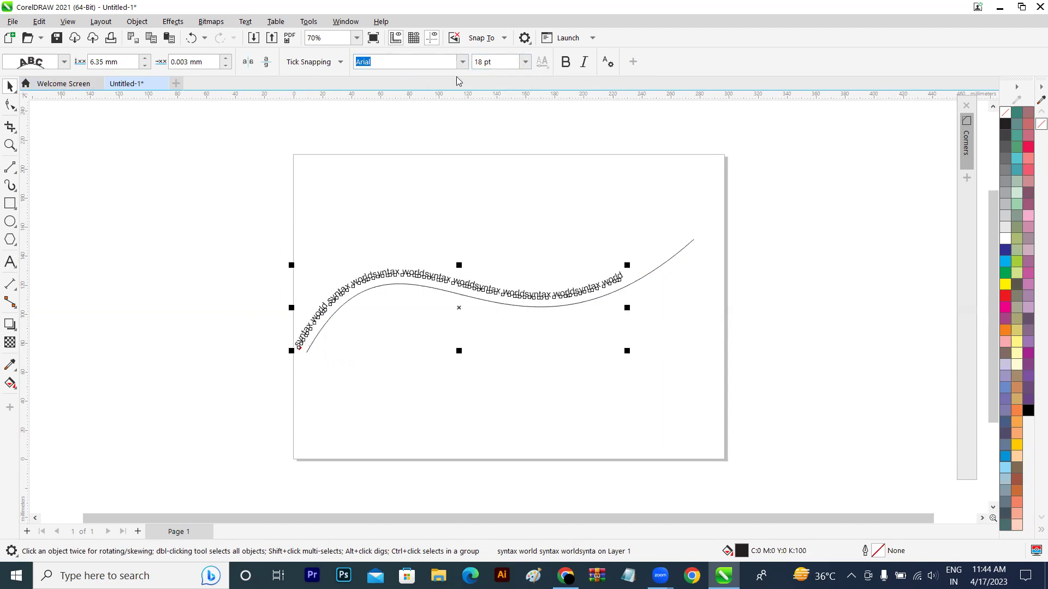
- Set the font size of the text on the path to 20 pt
{"action": "left_click", "coordinate": [525, 62]}
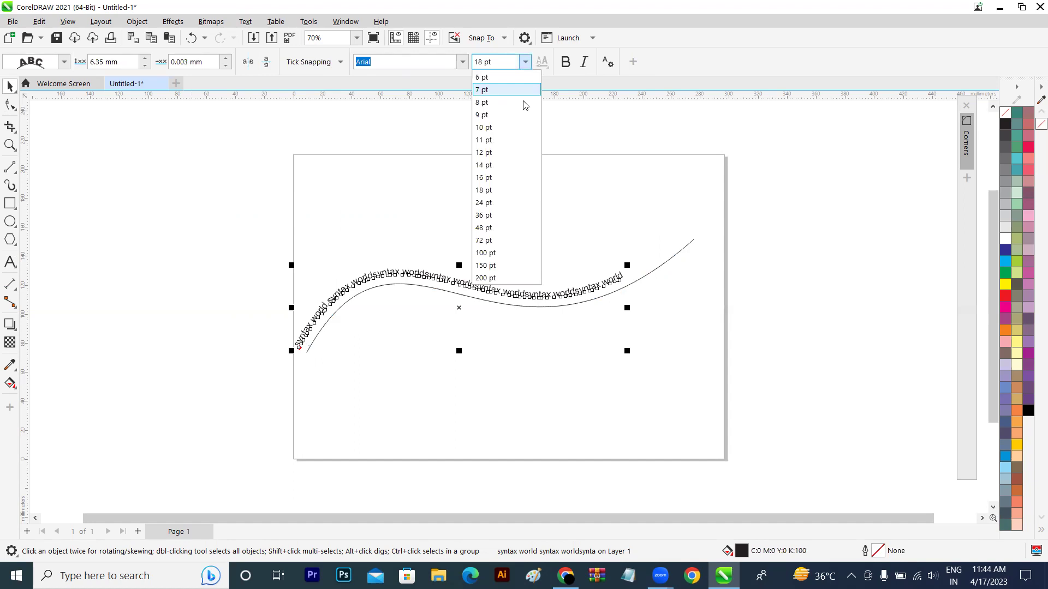
{"action": "left_click", "coordinate": [480, 202]}
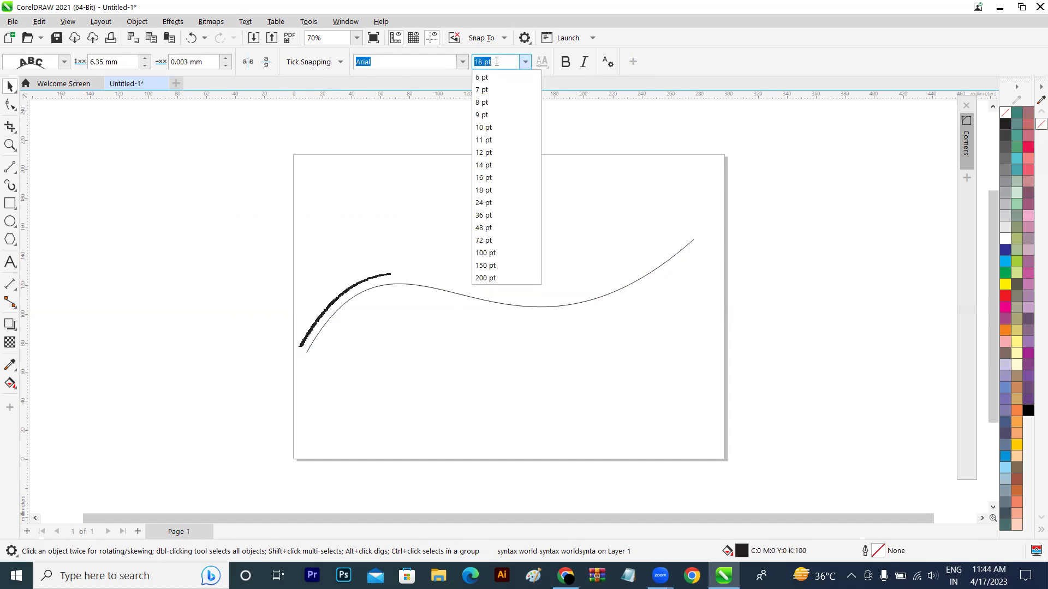
{"action": "type", "text": "20"}
{"action": "key", "text": "Return"}
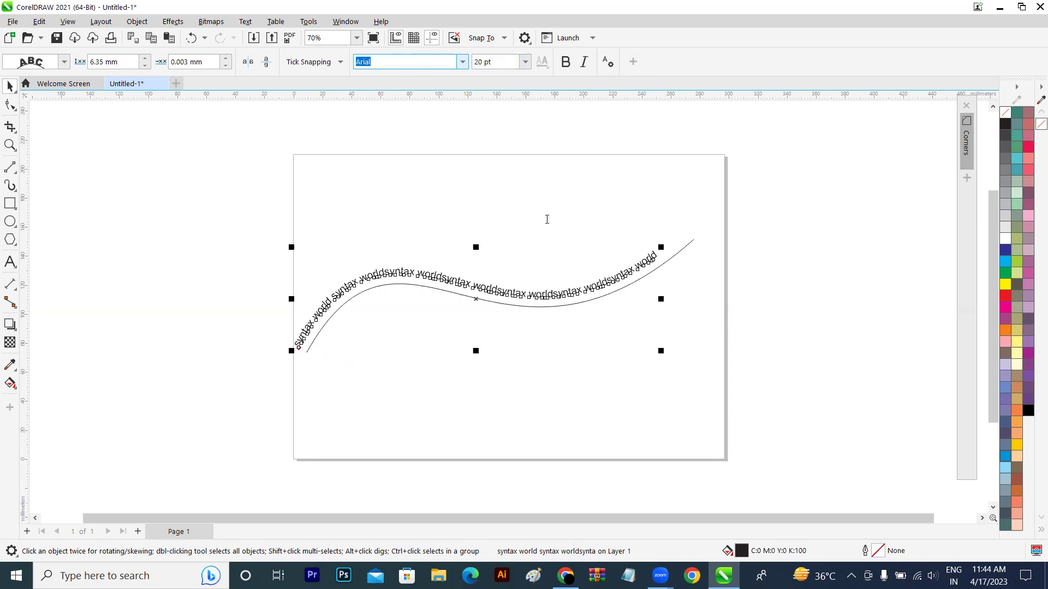
- Slide the text along the curve to an offset of about 13 mm from the path's start
{"action": "left_click", "coordinate": [472, 387]}
{"action": "left_click", "coordinate": [416, 271]}
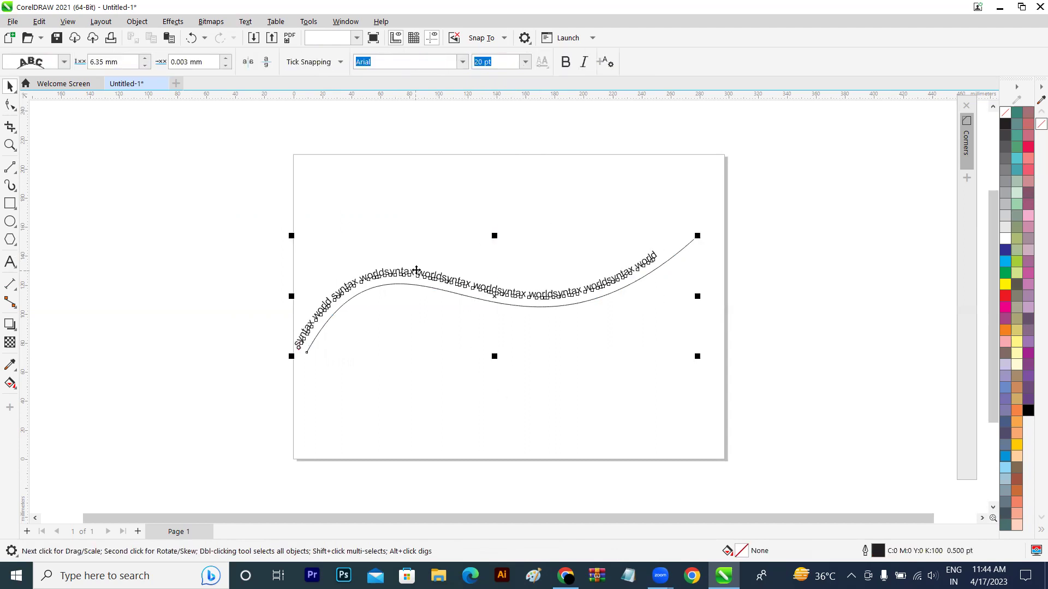
{"action": "left_click", "coordinate": [10, 262]}
{"action": "left_click_drag", "start_coordinate": [395, 270], "coordinate": [443, 276]}
{"action": "left_click", "coordinate": [9, 86]}
{"action": "left_click", "coordinate": [367, 274]}
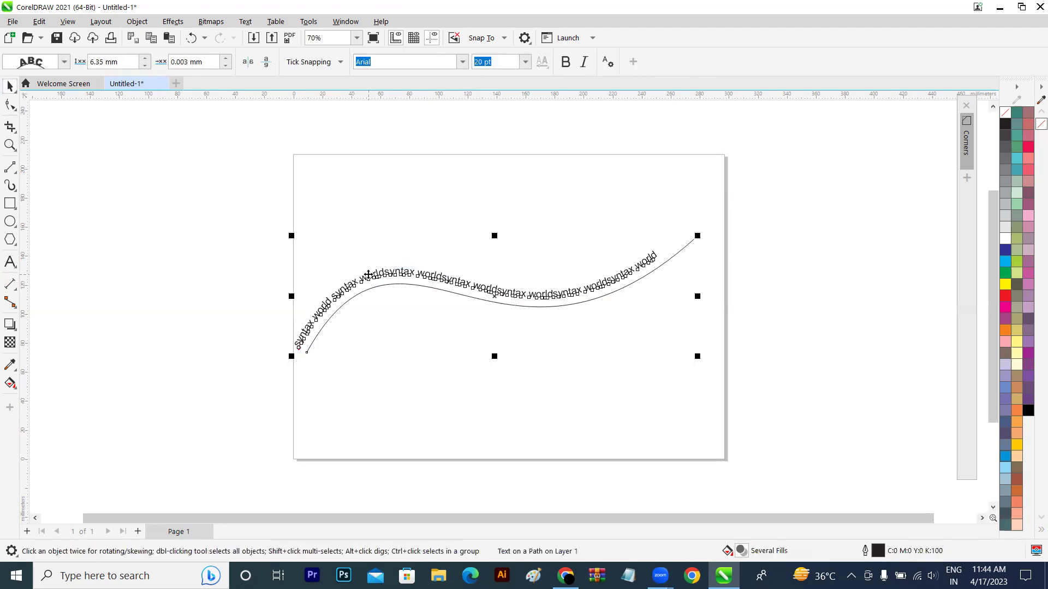
{"action": "left_click_drag", "start_coordinate": [369, 274], "coordinate": [389, 288]}
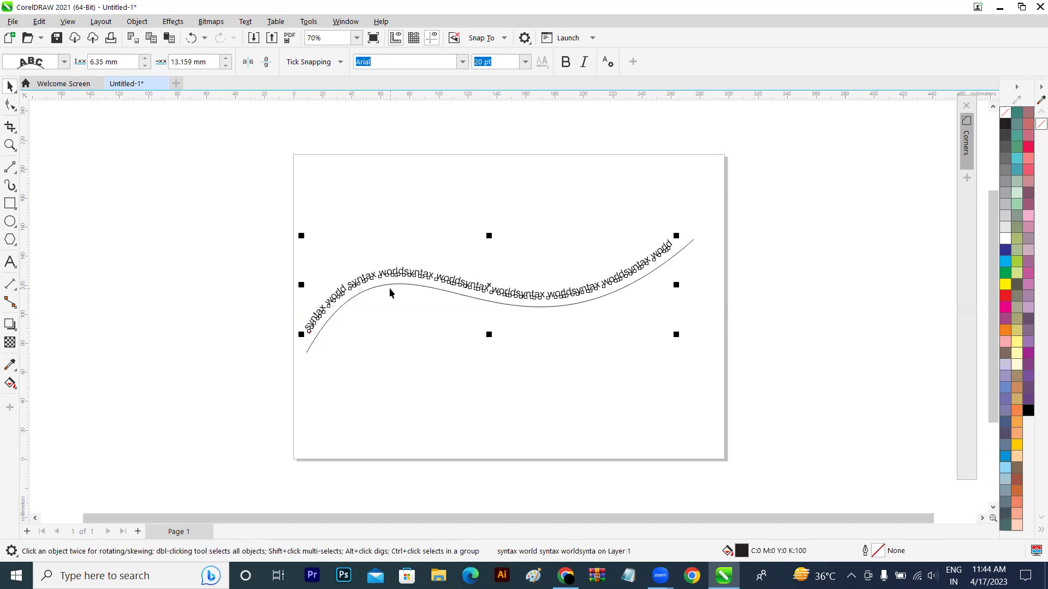
- Try to move the text away from its curve, selecting the text and path in turn
{"action": "left_click_drag", "start_coordinate": [404, 271], "coordinate": [410, 342]}
{"action": "left_click", "coordinate": [410, 342]}
{"action": "left_click", "coordinate": [425, 285]}
{"action": "left_click_drag", "start_coordinate": [425, 285], "coordinate": [426, 274]}
{"action": "left_click", "coordinate": [419, 329]}
{"action": "left_click", "coordinate": [445, 282]}
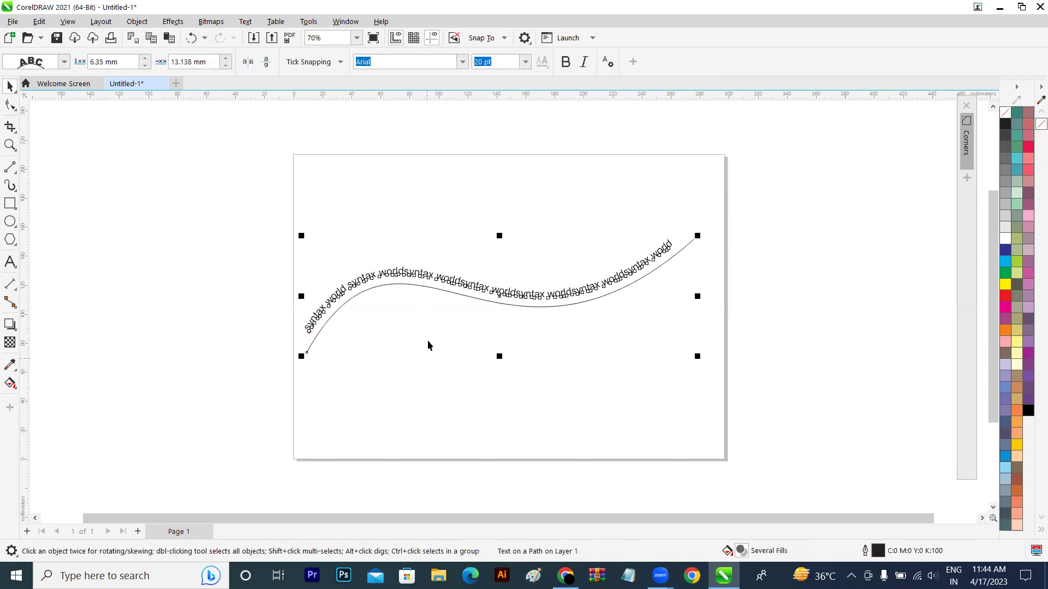
{"action": "left_click", "coordinate": [475, 365]}
{"action": "left_click", "coordinate": [468, 288]}
{"action": "left_click", "coordinate": [466, 336]}
{"action": "left_click", "coordinate": [476, 290]}
{"action": "left_click", "coordinate": [336, 362]}
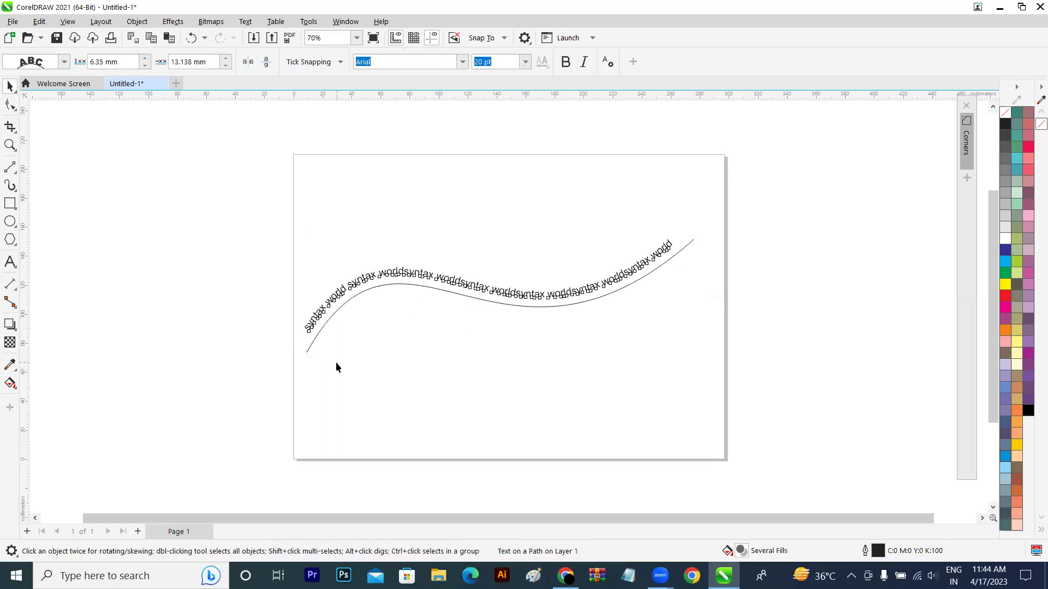
- Remove the outline of the curve that the text follows, then deselect everything
{"action": "left_click", "coordinate": [309, 349]}
{"action": "right_click", "coordinate": [1012, 112]}
{"action": "key", "text": "Escape"}
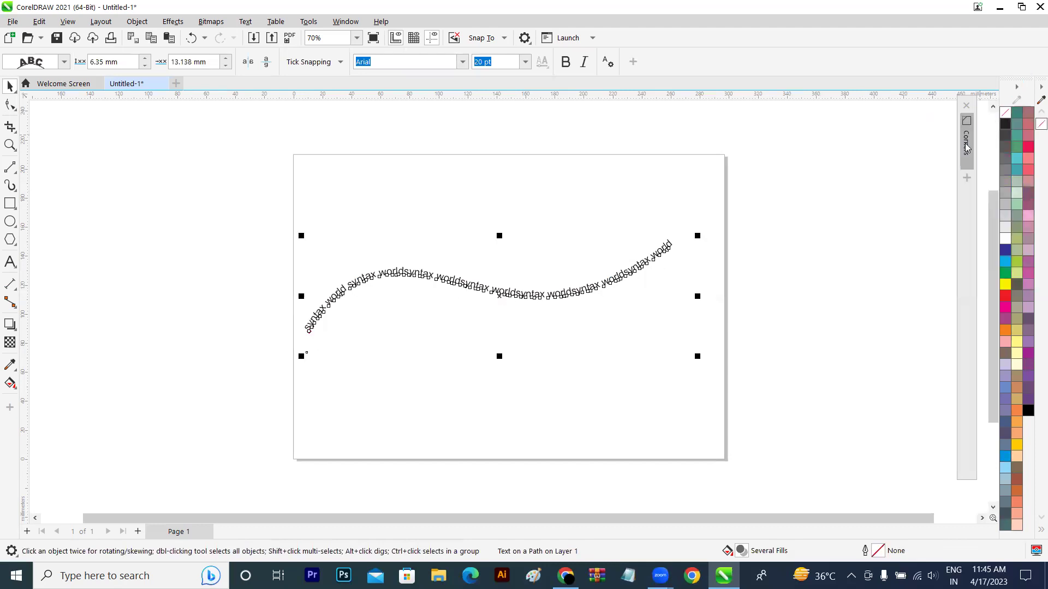
{"action": "left_click", "coordinate": [484, 414]}
{"action": "left_click", "coordinate": [376, 303]}
{"action": "left_click", "coordinate": [499, 377]}
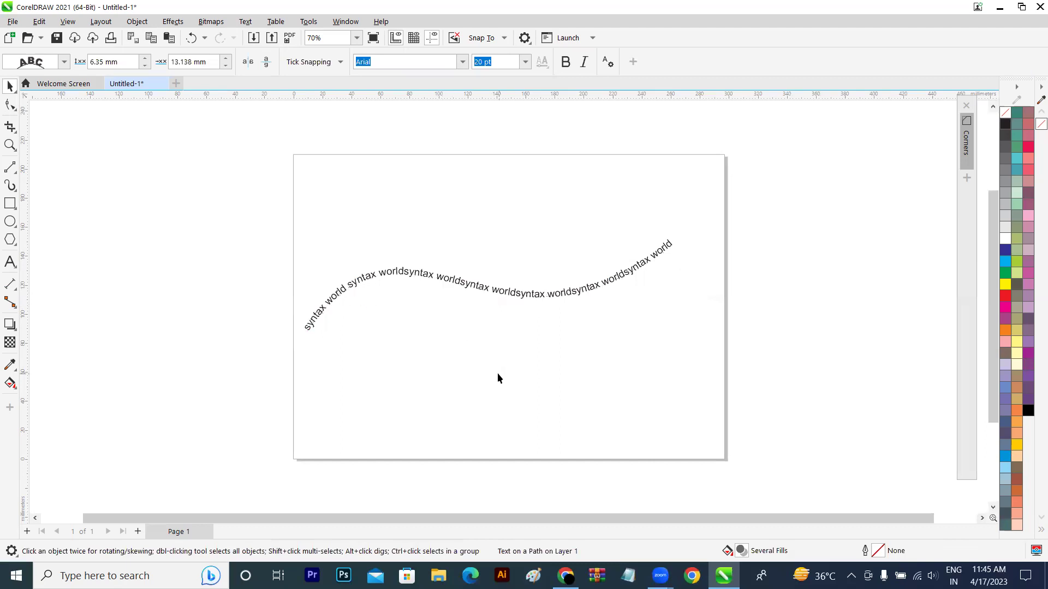
- Apply a black outline to the text and its curve, then deselect them
{"action": "left_click", "coordinate": [518, 300]}
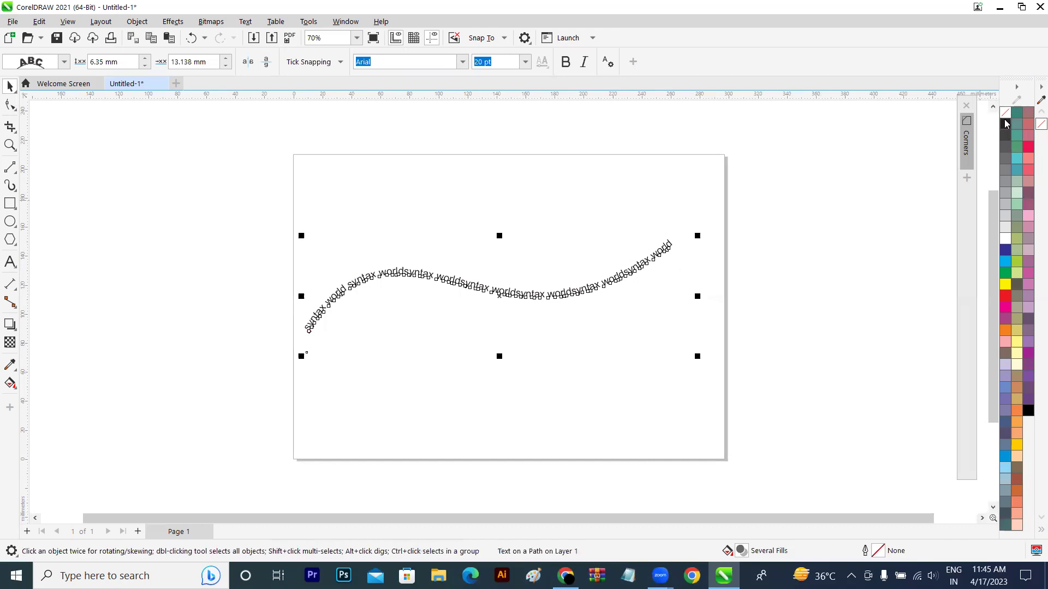
{"action": "right_click", "coordinate": [1006, 123]}
{"action": "left_click", "coordinate": [1002, 129]}
{"action": "left_click", "coordinate": [583, 363]}
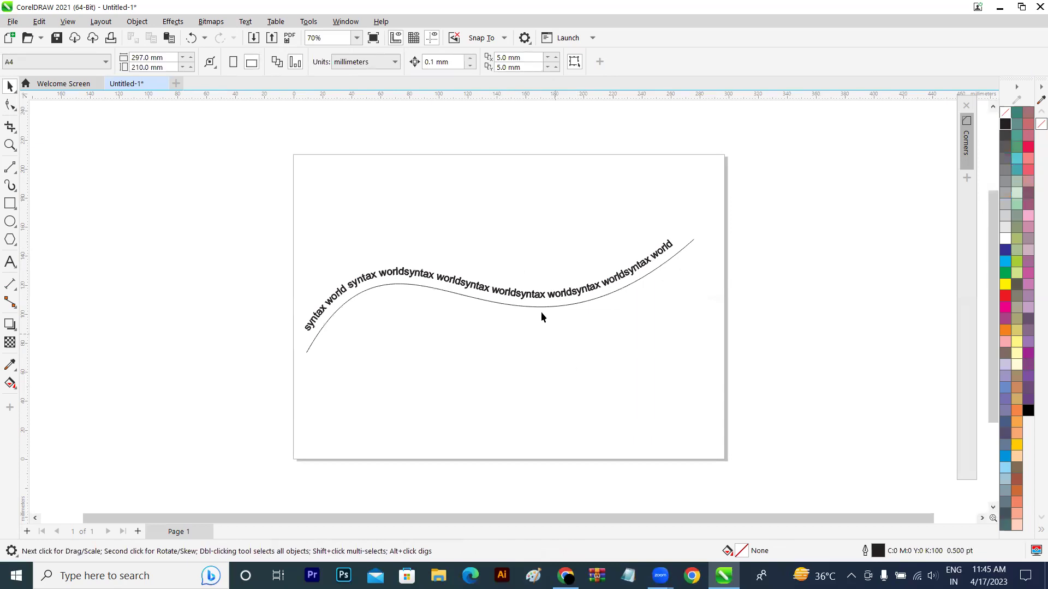
- Remove the outline from all of the text on the curve, keep its fill black, and deselect it
{"action": "left_click", "coordinate": [496, 292]}
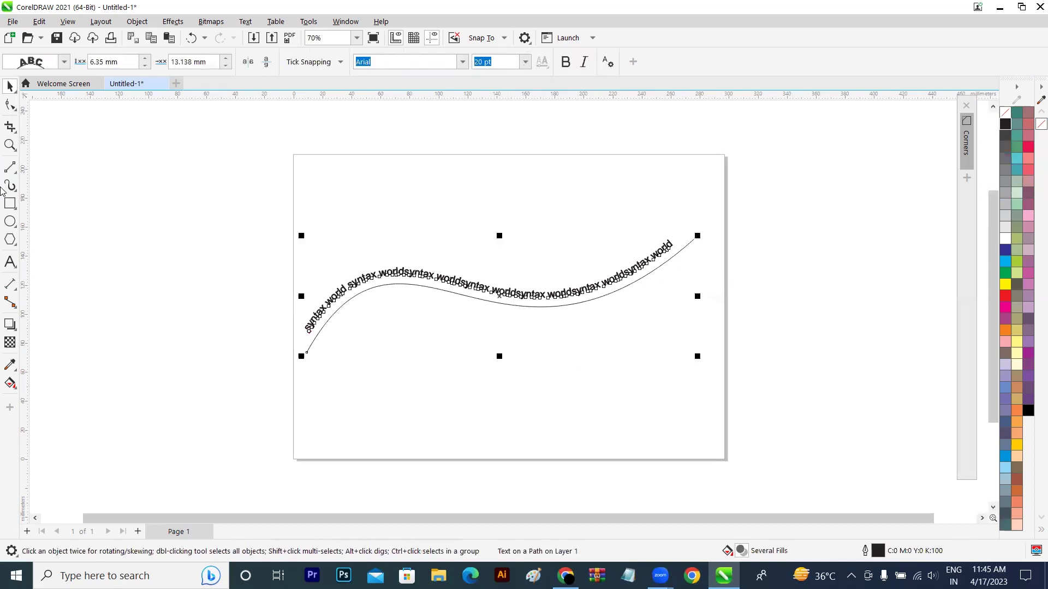
{"action": "left_click", "coordinate": [10, 263]}
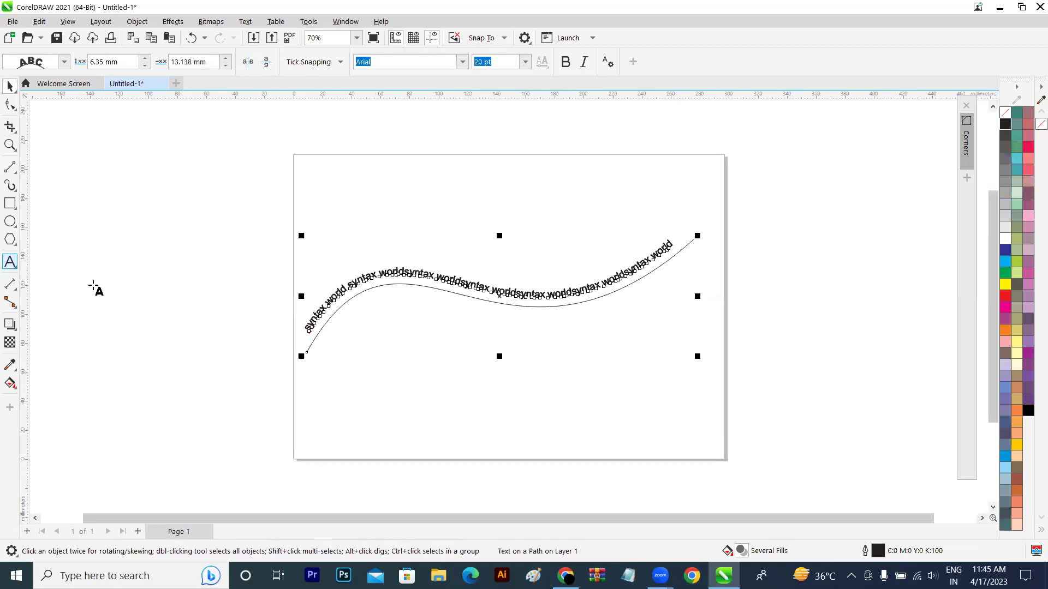
{"action": "left_click", "coordinate": [313, 318]}
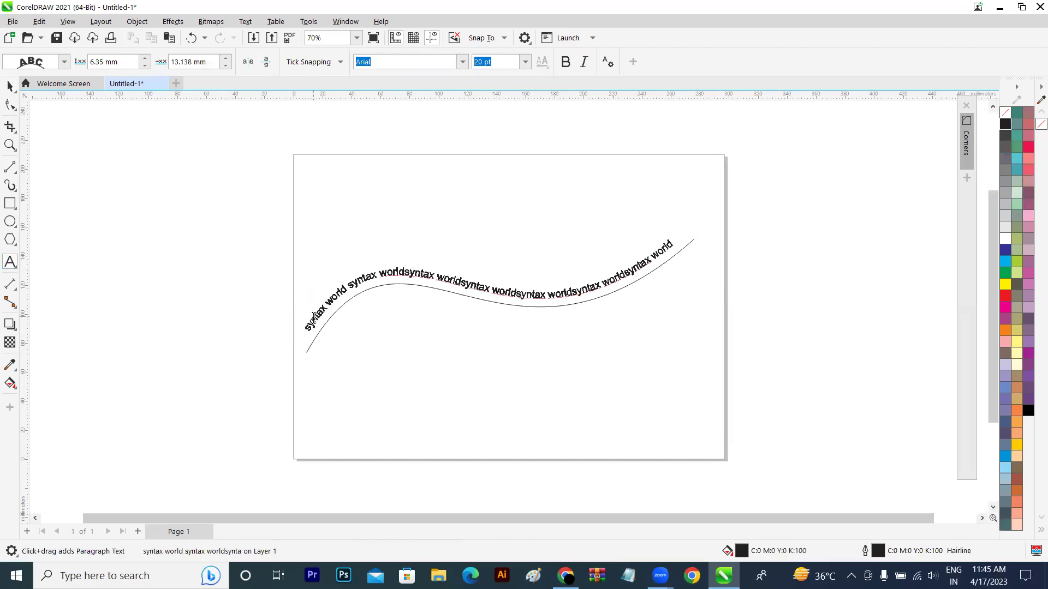
{"action": "key", "text": "ctrl+a"}
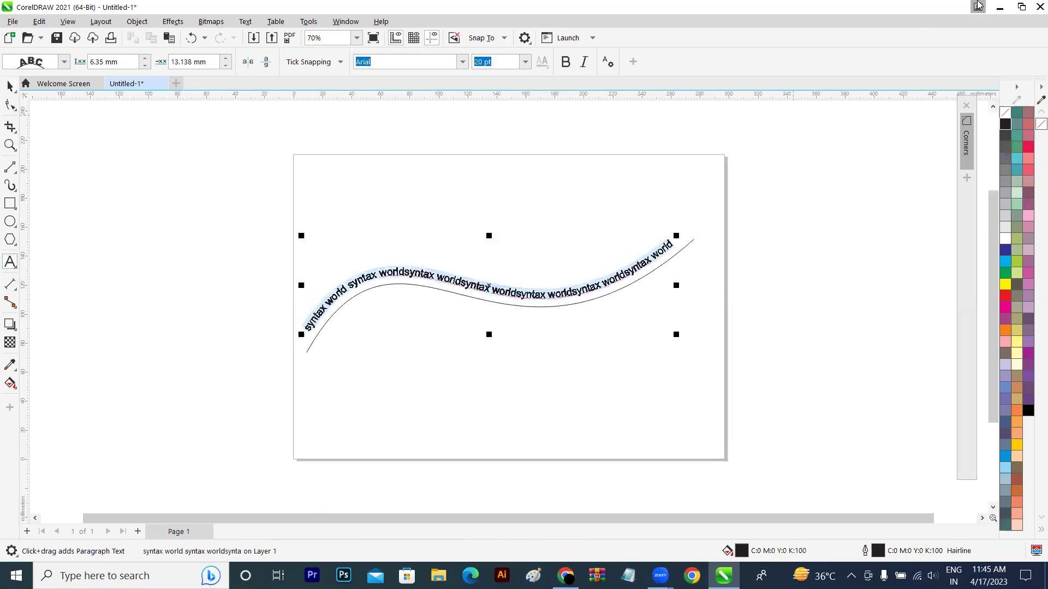
{"action": "right_click", "coordinate": [1007, 118]}
{"action": "left_click", "coordinate": [1003, 126]}
{"action": "left_click", "coordinate": [10, 85]}
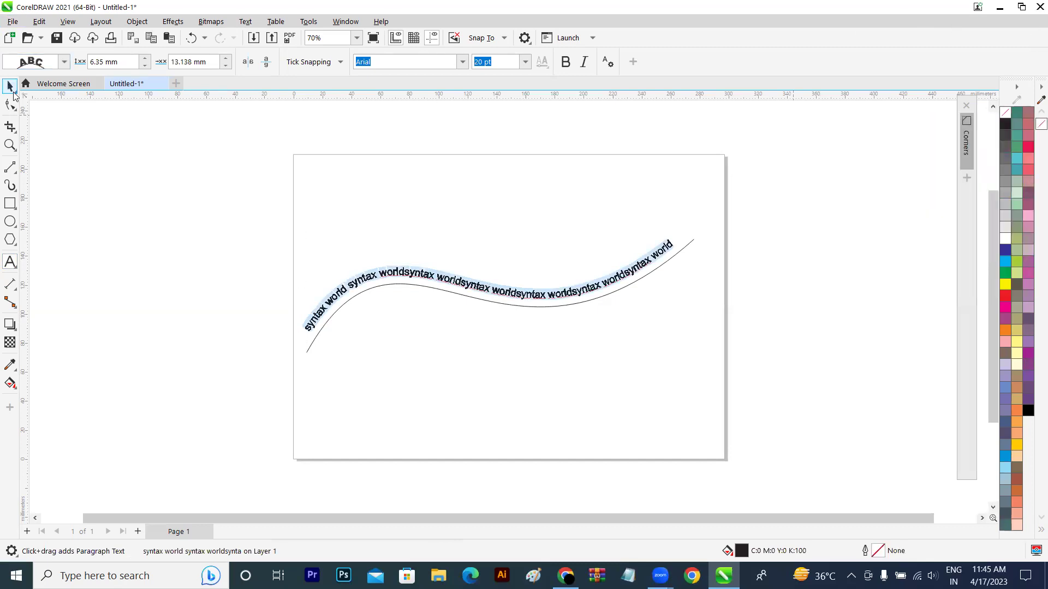
{"action": "left_click", "coordinate": [127, 154]}
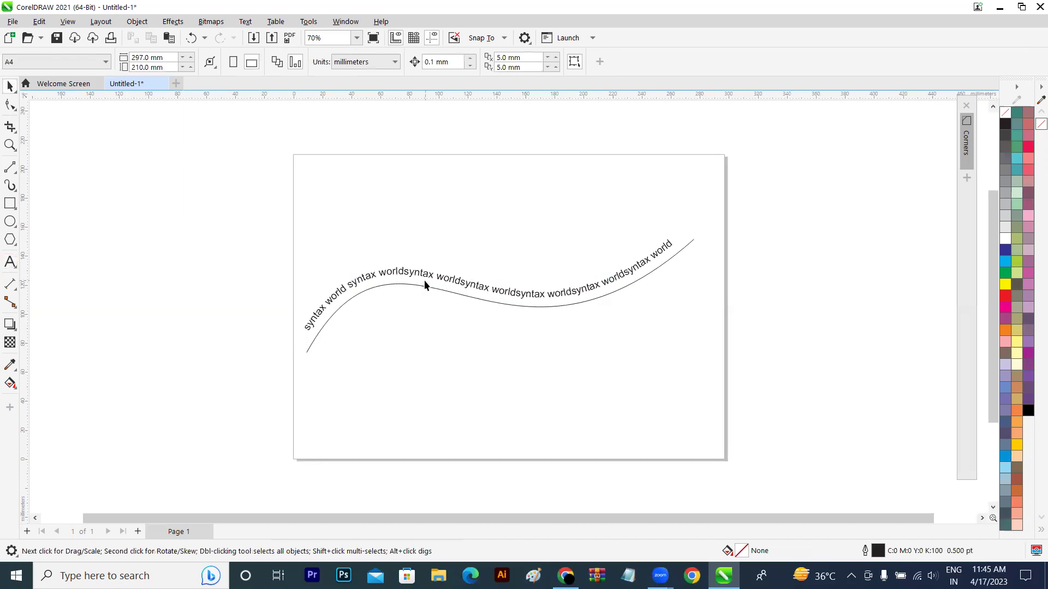
- Move the text off its curve to a spot above it, centred at about X 142 mm, Y 156 mm, and deselect it
{"action": "left_click", "coordinate": [460, 286]}
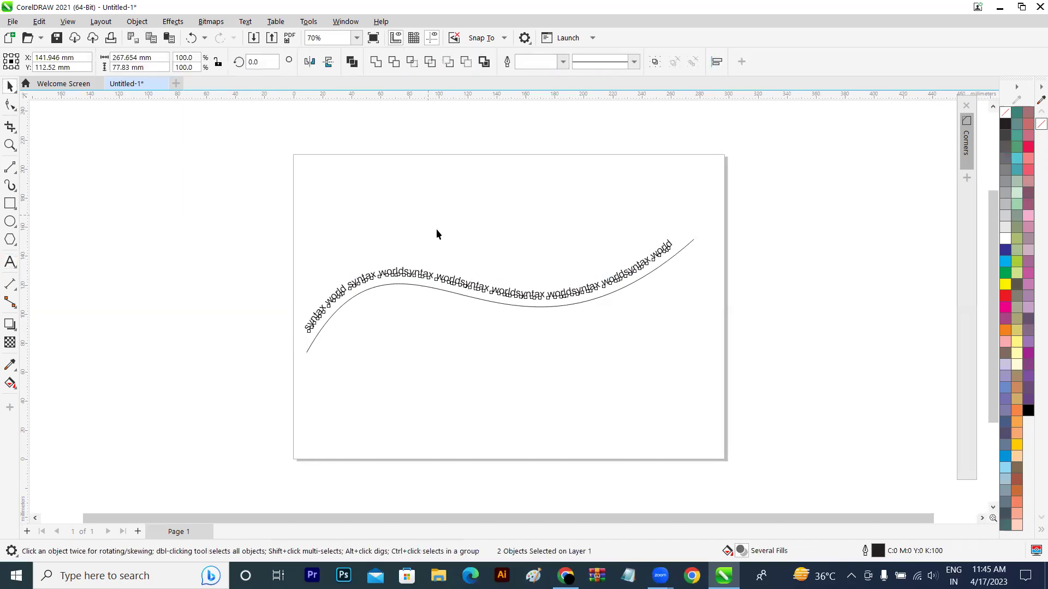
{"action": "left_click", "coordinate": [458, 252]}
{"action": "left_click_drag", "start_coordinate": [461, 255], "coordinate": [472, 226]}
{"action": "left_click", "coordinate": [457, 348]}
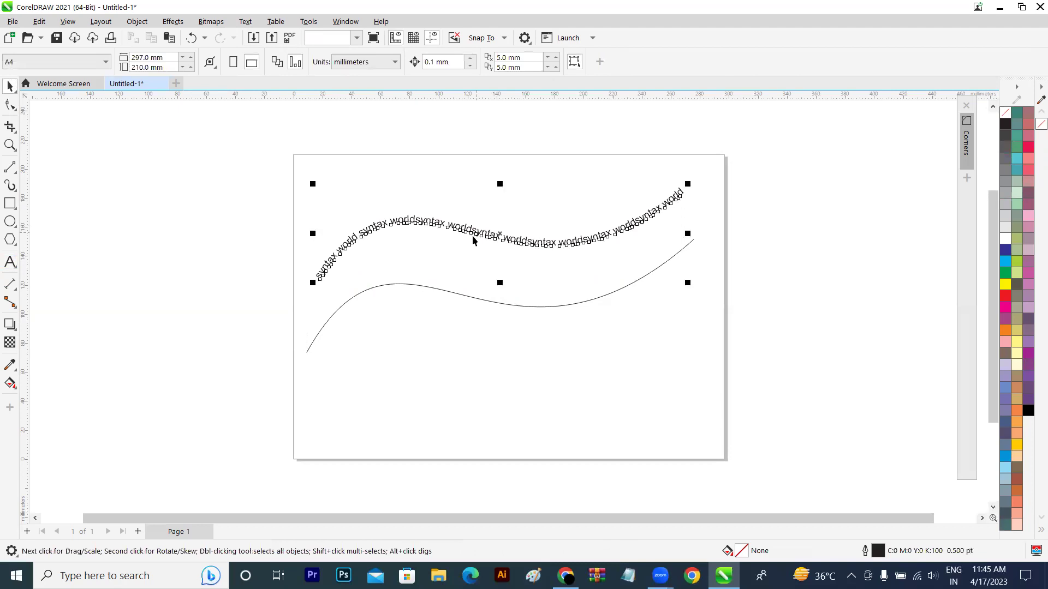
{"action": "left_click", "coordinate": [472, 237]}
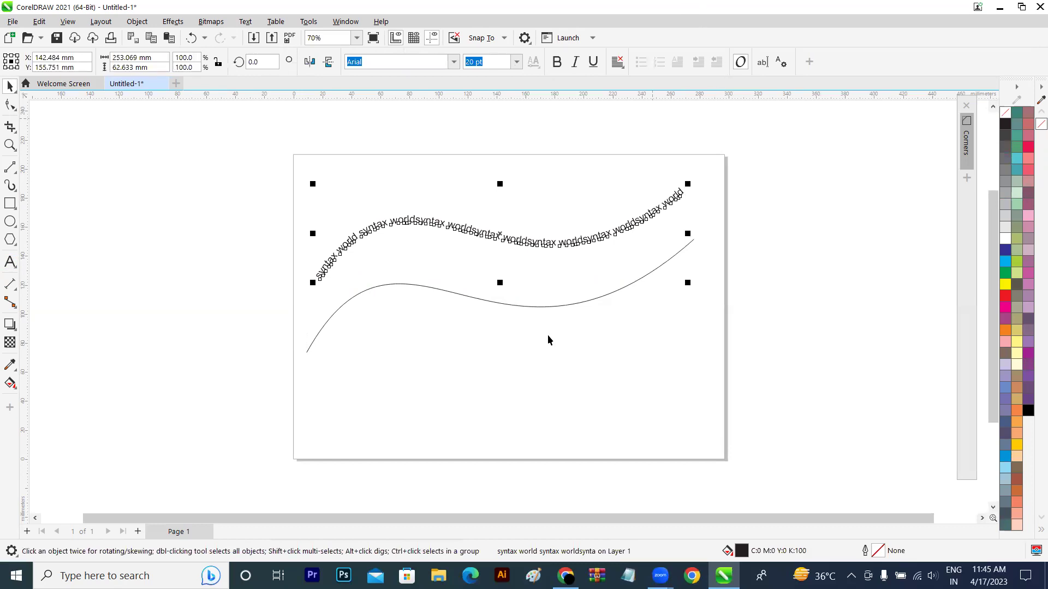
{"action": "left_click", "coordinate": [528, 331]}
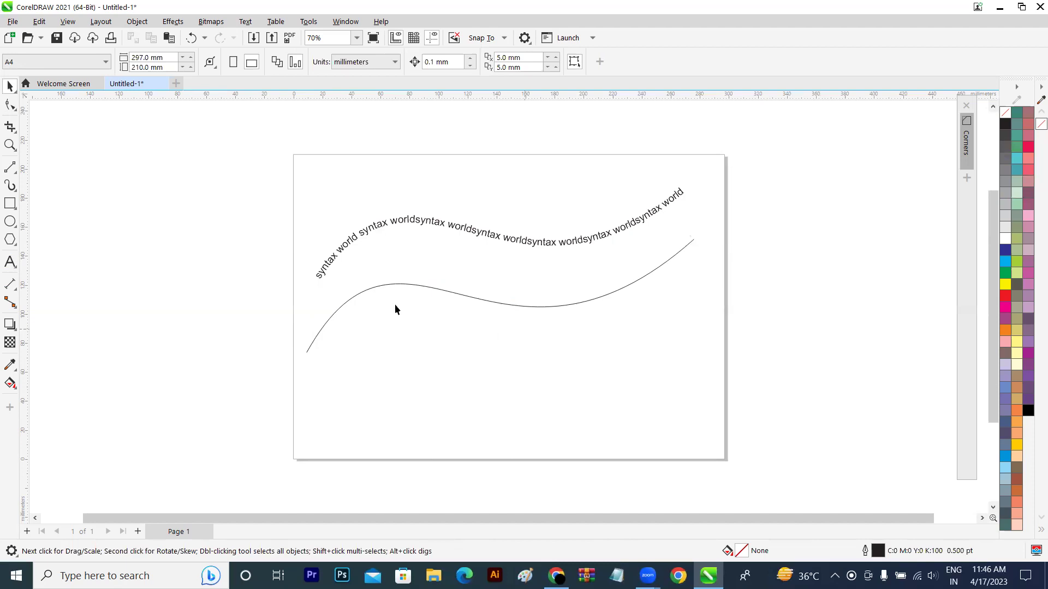
- Delete the curve and the wavy text from the page
{"action": "left_click_drag", "start_coordinate": [830, 419], "coordinate": [838, 423]}
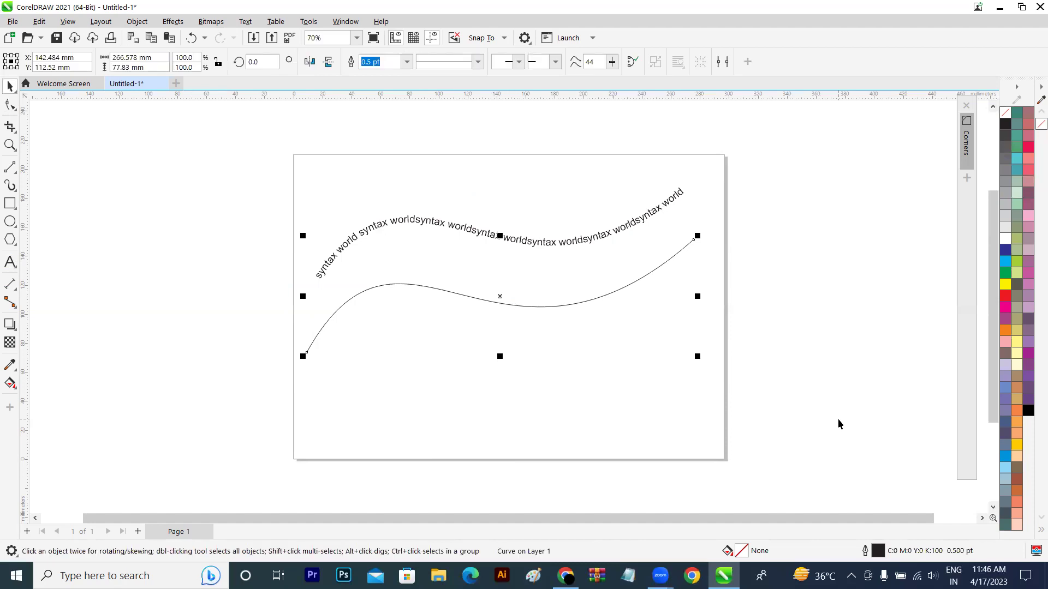
{"action": "key", "text": "Delete"}
{"action": "left_click", "coordinate": [547, 241]}
{"action": "key", "text": "Delete"}
- Draw a circle about 94 mm in diameter near the middle of the page and deselect it
{"action": "left_click", "coordinate": [10, 221]}
{"action": "left_click_drag", "start_coordinate": [474, 298], "coordinate": [535, 366]}
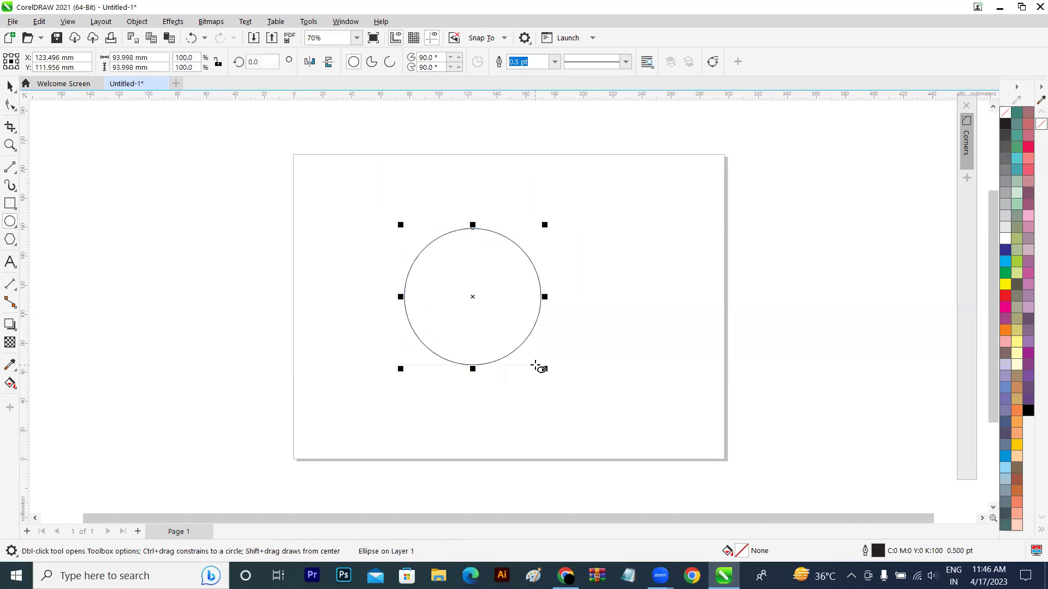
{"action": "left_click", "coordinate": [10, 87]}
{"action": "key", "text": "Escape"}
- Add the text "SYNTAX WORLD" in 24 pt Arial below the circle
{"action": "left_click", "coordinate": [12, 264]}
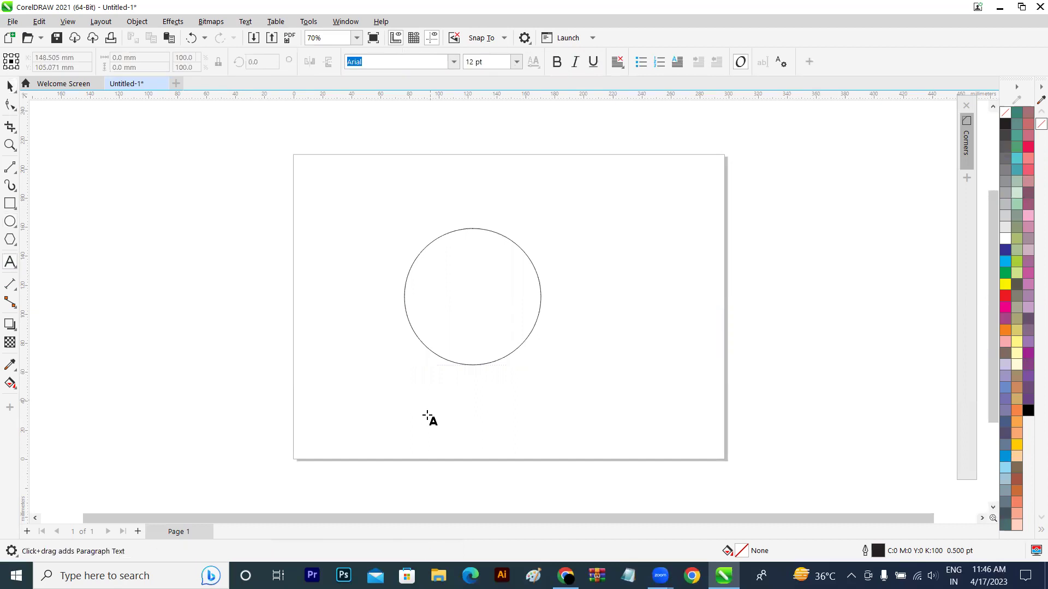
{"action": "left_click", "coordinate": [421, 423]}
{"action": "type", "text": "SYNTAX WORLD"}
{"action": "left_click", "coordinate": [11, 92]}
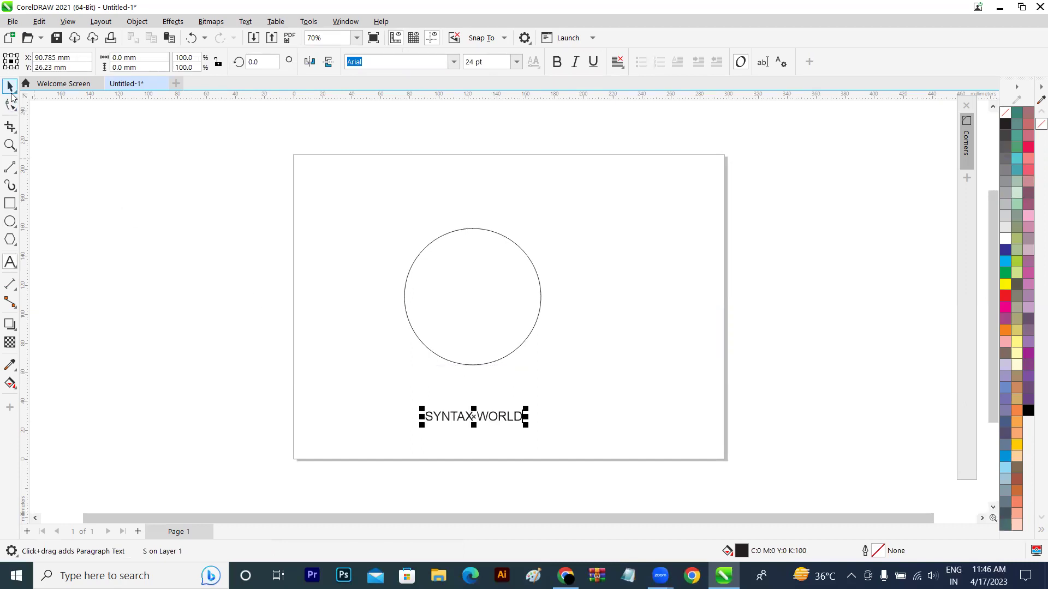
- Fit the "SYNTAX WORLD" text to the circle, centred over its top at a distance of 6.35 mm outside, and deselect it
{"action": "left_click", "coordinate": [245, 21]}
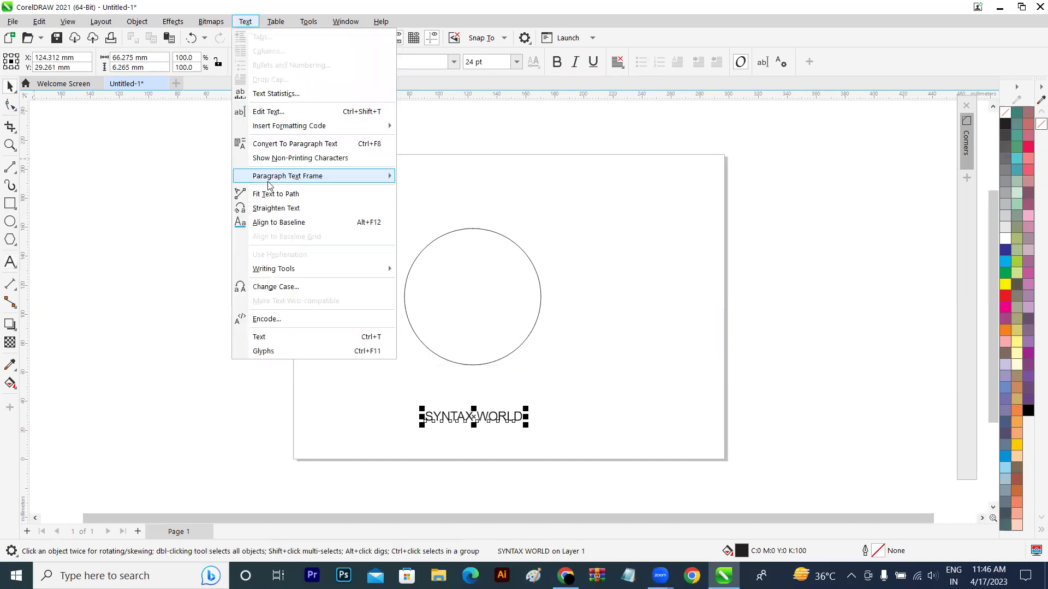
{"action": "left_click", "coordinate": [293, 195]}
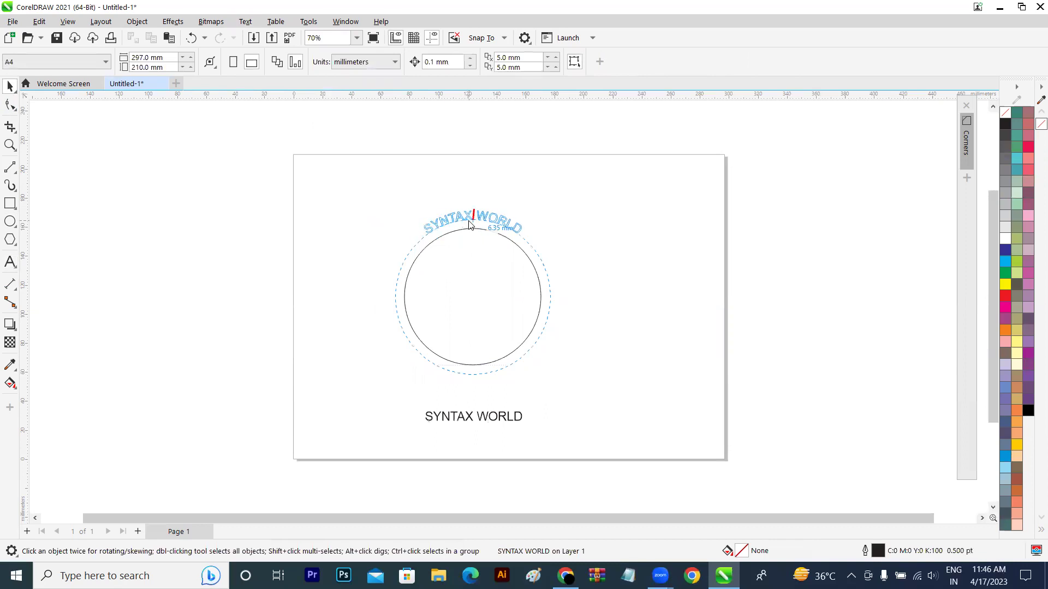
{"action": "left_click", "coordinate": [472, 221]}
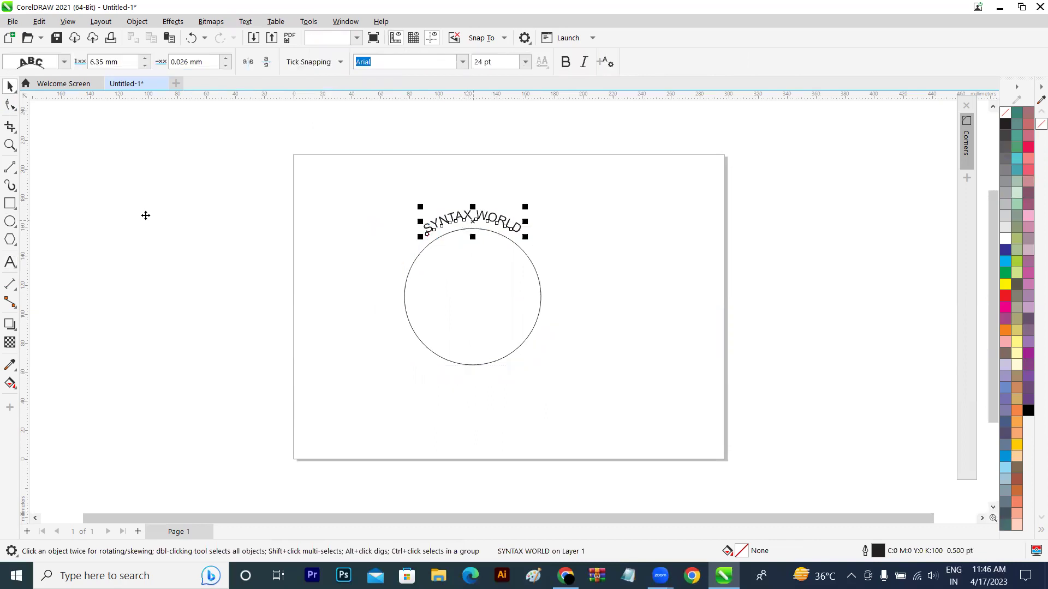
{"action": "left_click", "coordinate": [208, 227]}
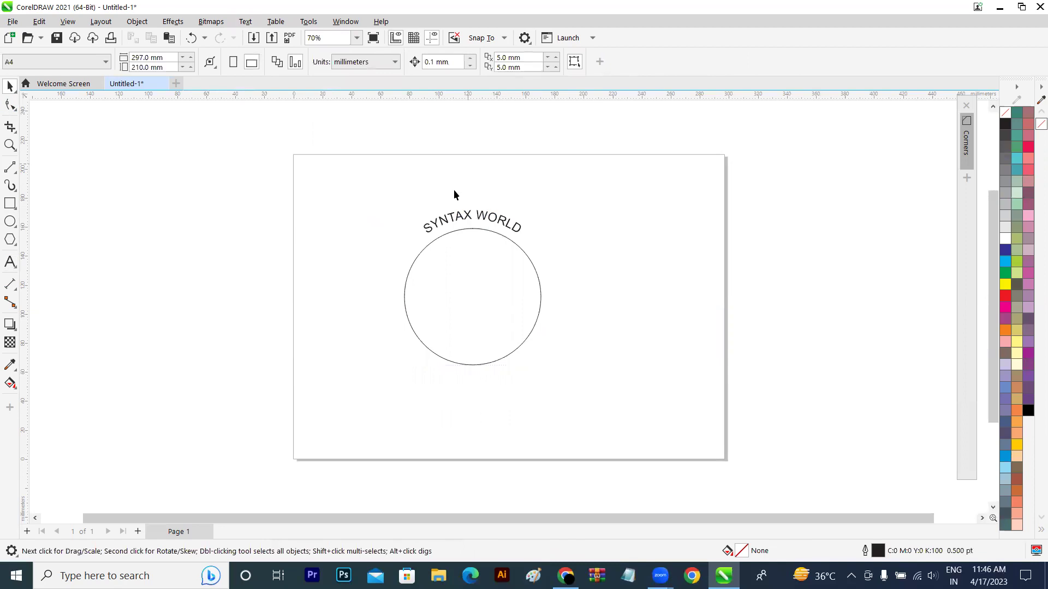
- Delete the circle and its fitted text from the page
{"action": "key", "text": "ctrl+a"}
{"action": "key", "text": "Delete"}
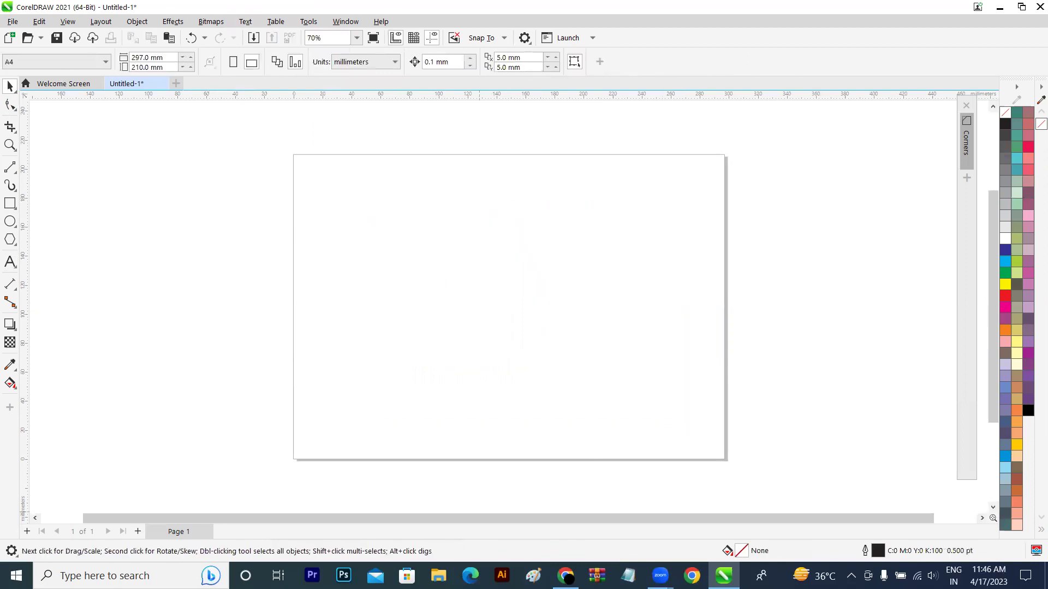
- Switch to Chrome and search Google Images for "bakery logo"
{"action": "key", "text": "alt+Tab"}
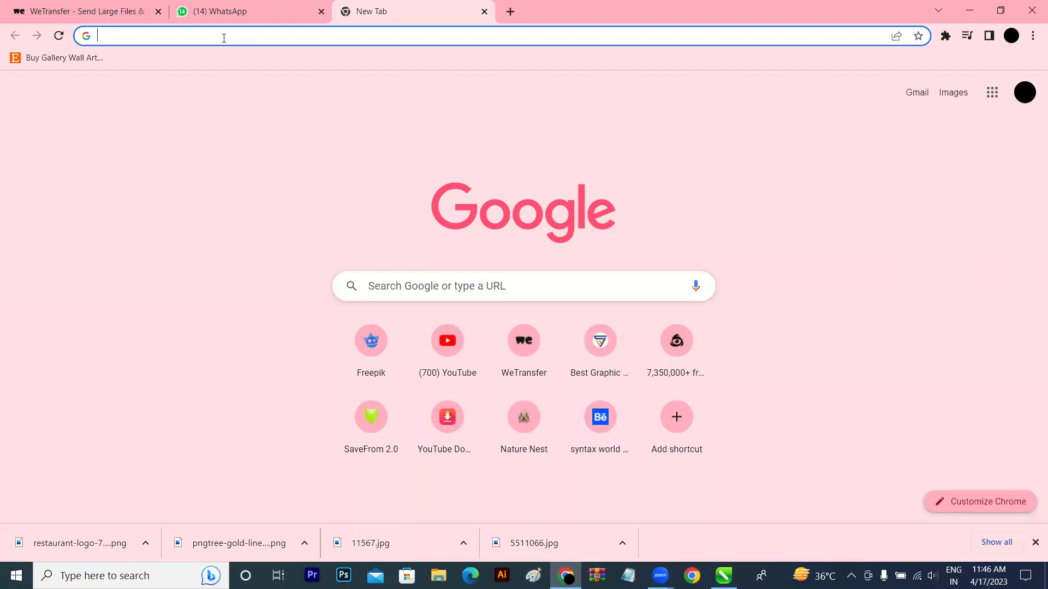
{"action": "left_click", "coordinate": [224, 38]}
{"action": "type", "text": "BAKERY"}
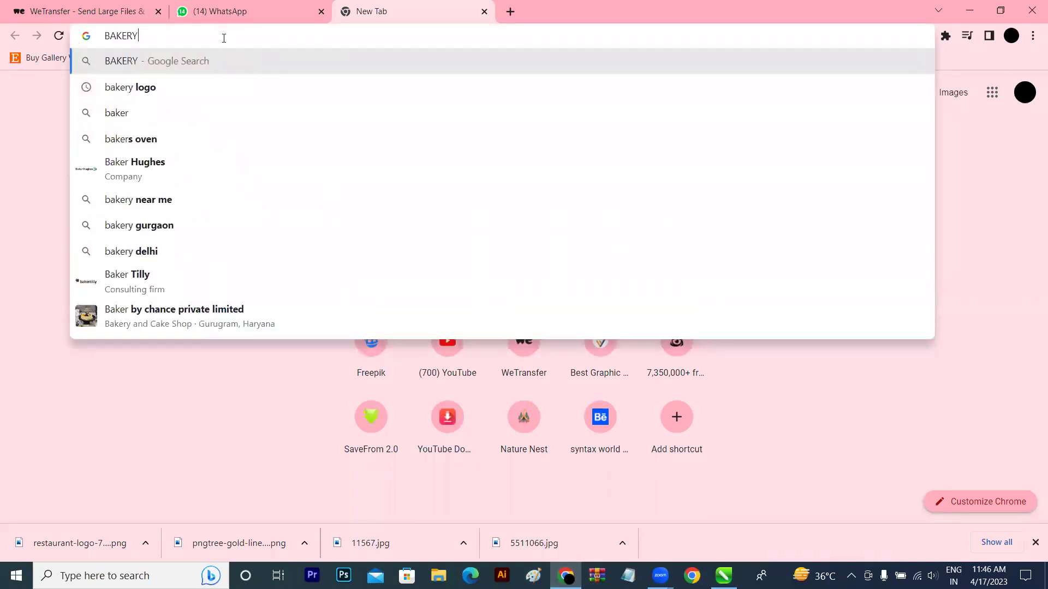
{"action": "type", "text": " LOG"}
{"action": "key", "text": "BackSpace"}
{"action": "key", "text": "BackSpace"}
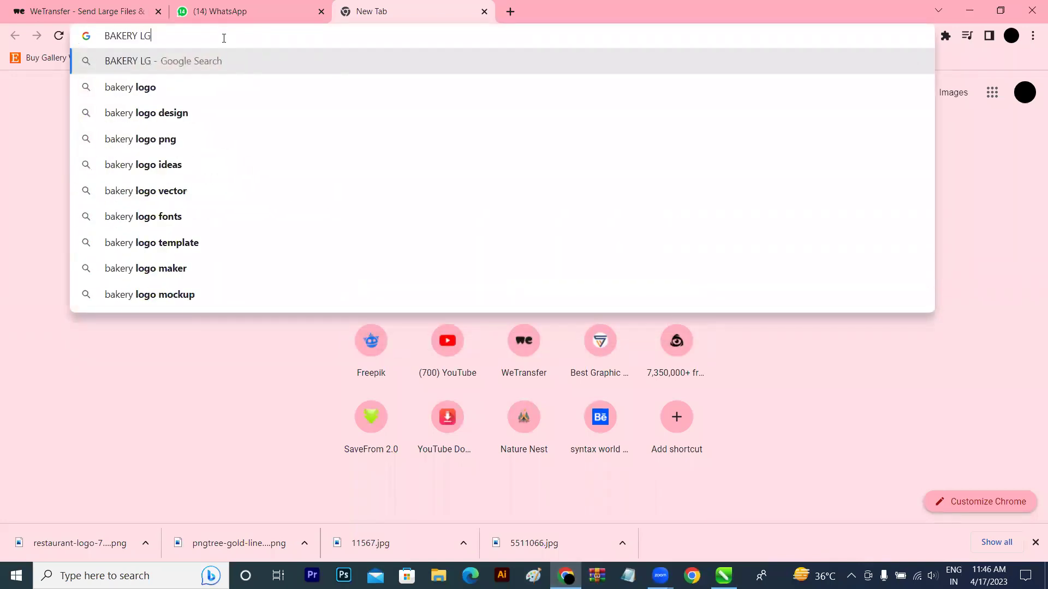
{"action": "type", "text": "OGO"}
{"action": "key", "text": "Return"}
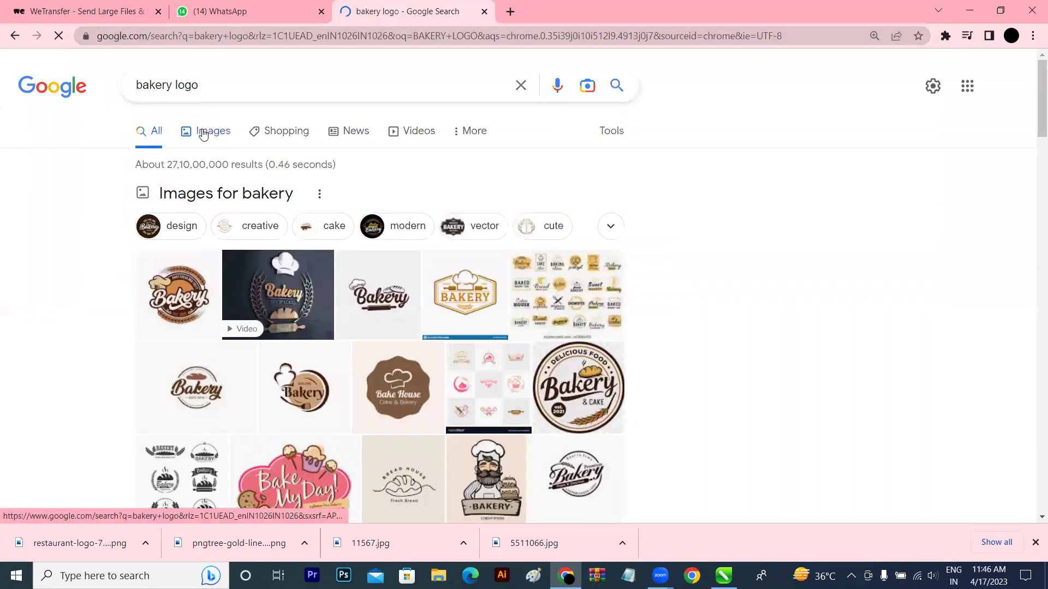
{"action": "left_click", "coordinate": [202, 131]}
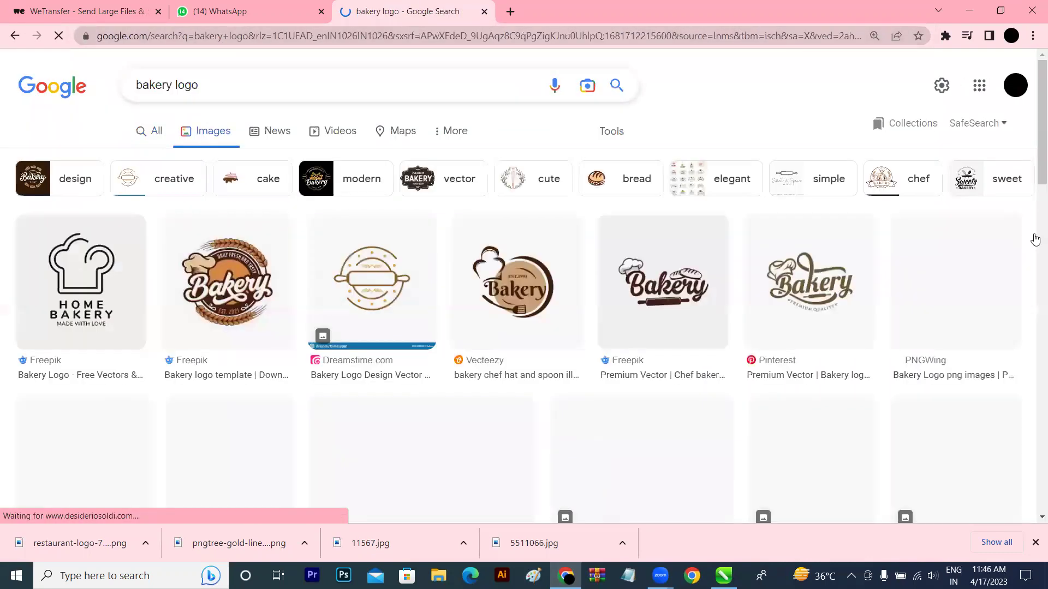
- Find the black PosterMyWall "Modern Bakery Logo Template" in the image results and copy its enlarged image
{"action": "scroll", "coordinate": [1033, 215], "scroll_direction": "down", "scroll_amount": 4}
{"action": "scroll", "coordinate": [1033, 214], "scroll_direction": "down", "scroll_amount": 5}
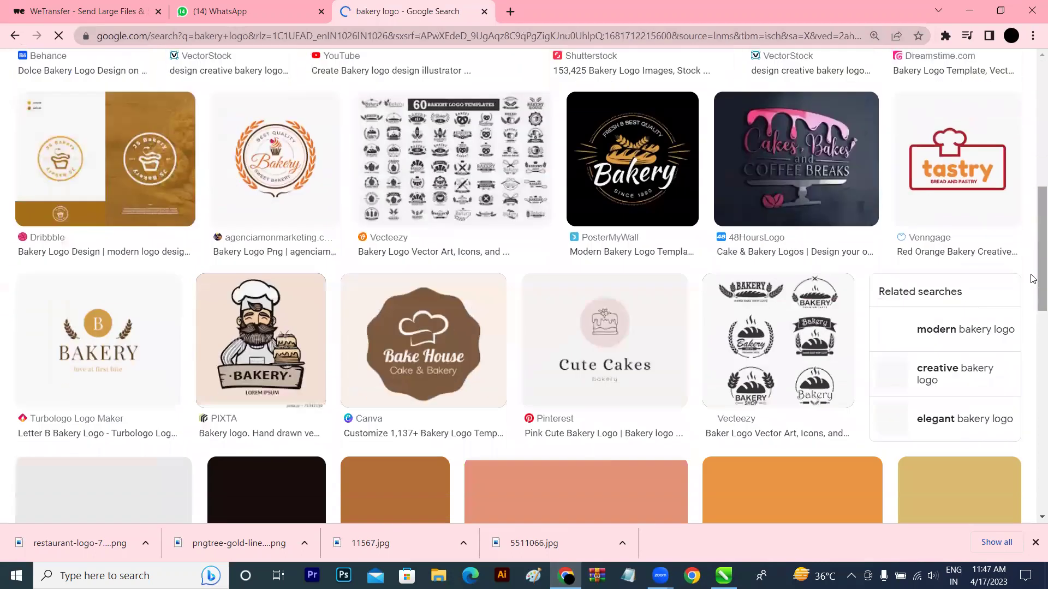
{"action": "scroll", "coordinate": [1033, 227], "scroll_direction": "up", "scroll_amount": 3}
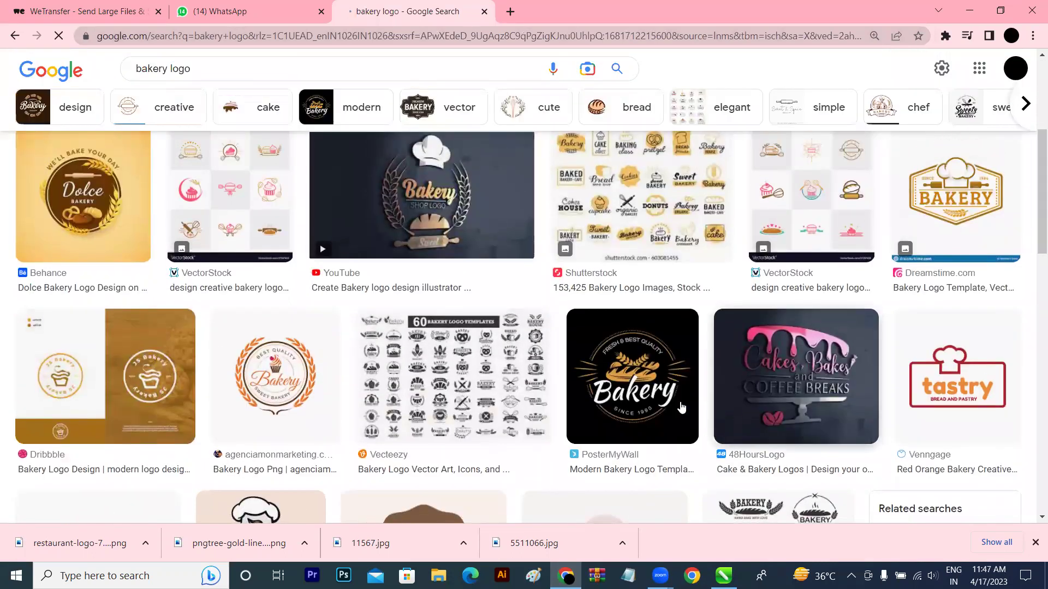
{"action": "left_click", "coordinate": [655, 394]}
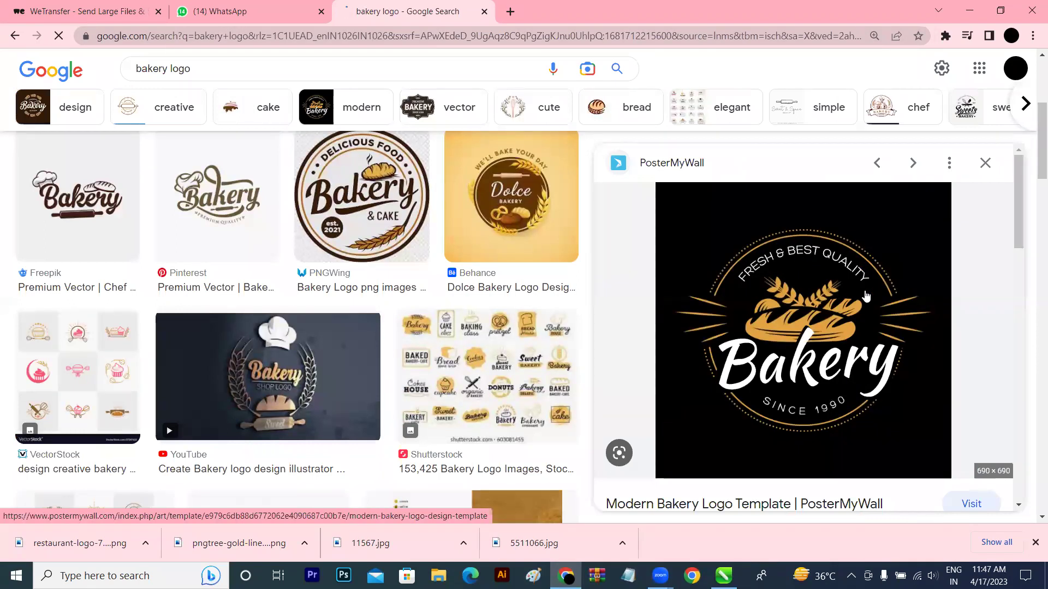
{"action": "right_click", "coordinate": [804, 279]}
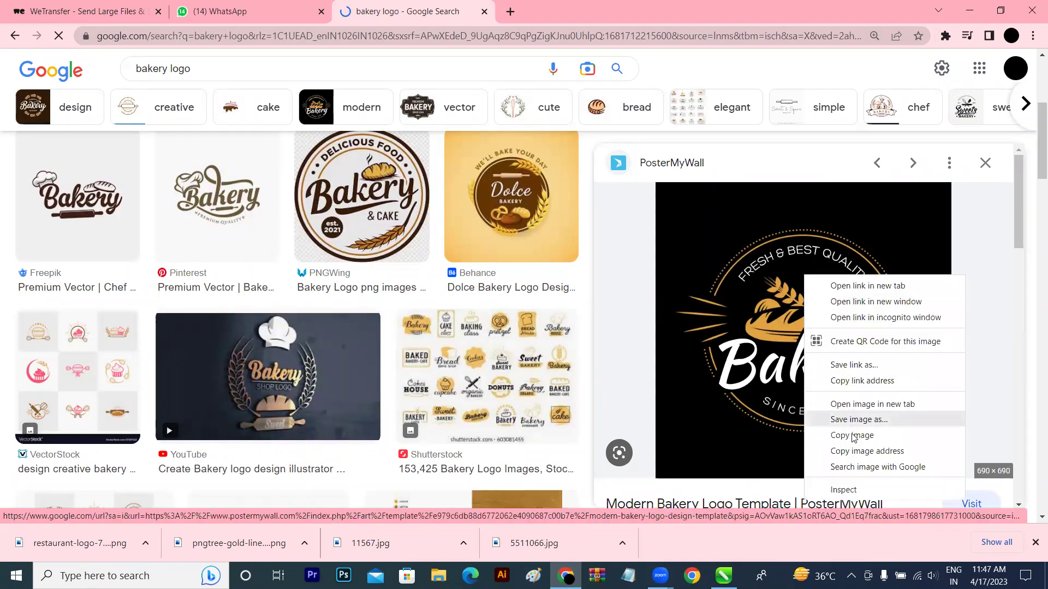
{"action": "left_click", "coordinate": [846, 432]}
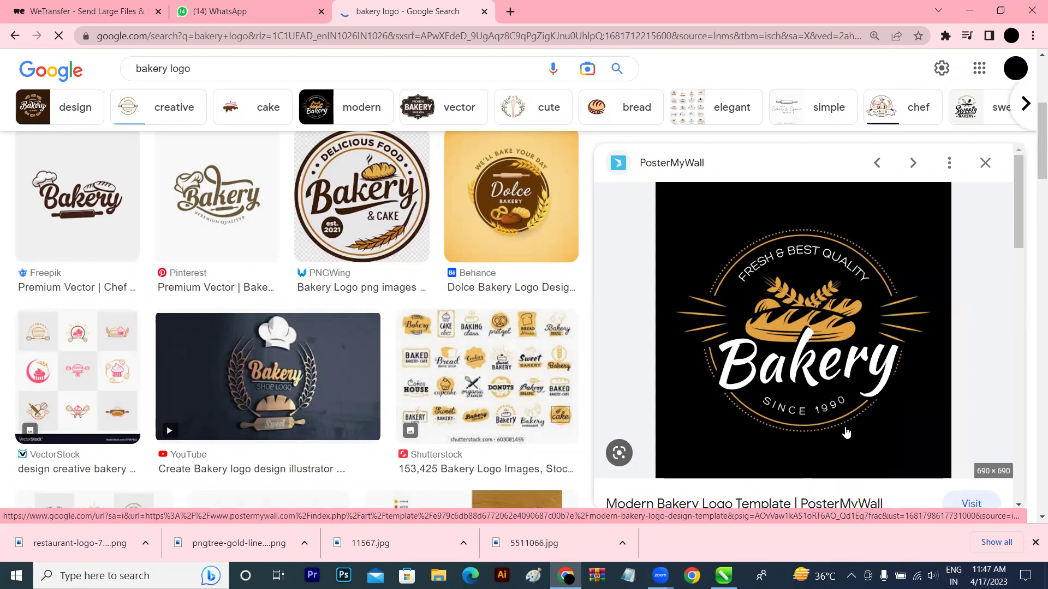
- Switch back to CorelDRAW, paste the bakery logo, shrink it to about 164 x 156 mm and place it beside the page's left edge
{"action": "key", "text": "alt+Tab"}
{"action": "key", "text": "ctrl+v"}
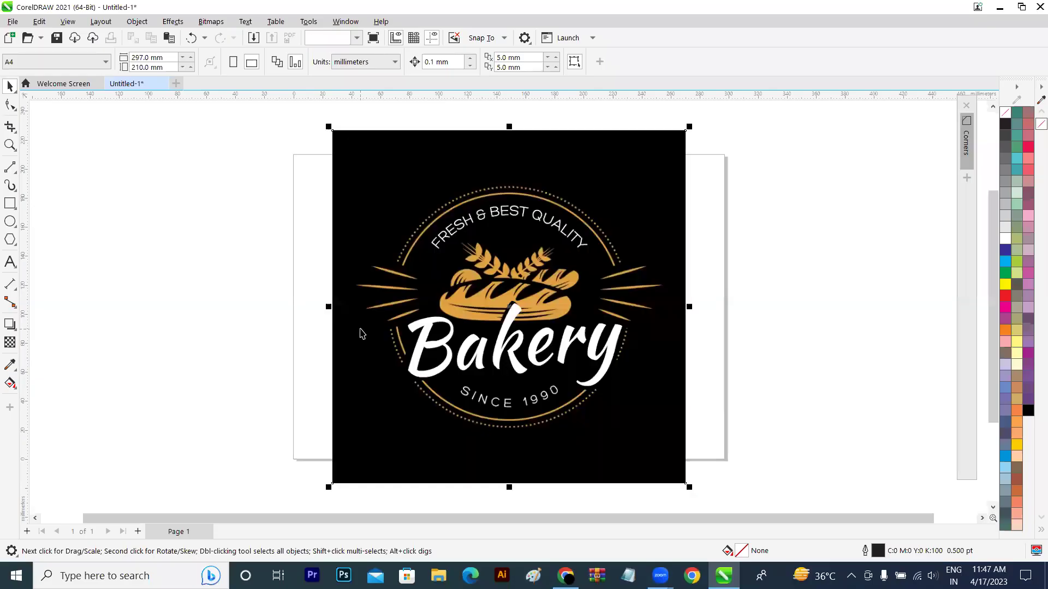
{"action": "left_click_drag", "start_coordinate": [362, 331], "coordinate": [263, 323]}
{"action": "left_click_drag", "start_coordinate": [40, 129], "coordinate": [98, 194]}
{"action": "left_click_drag", "start_coordinate": [218, 306], "coordinate": [148, 291]}
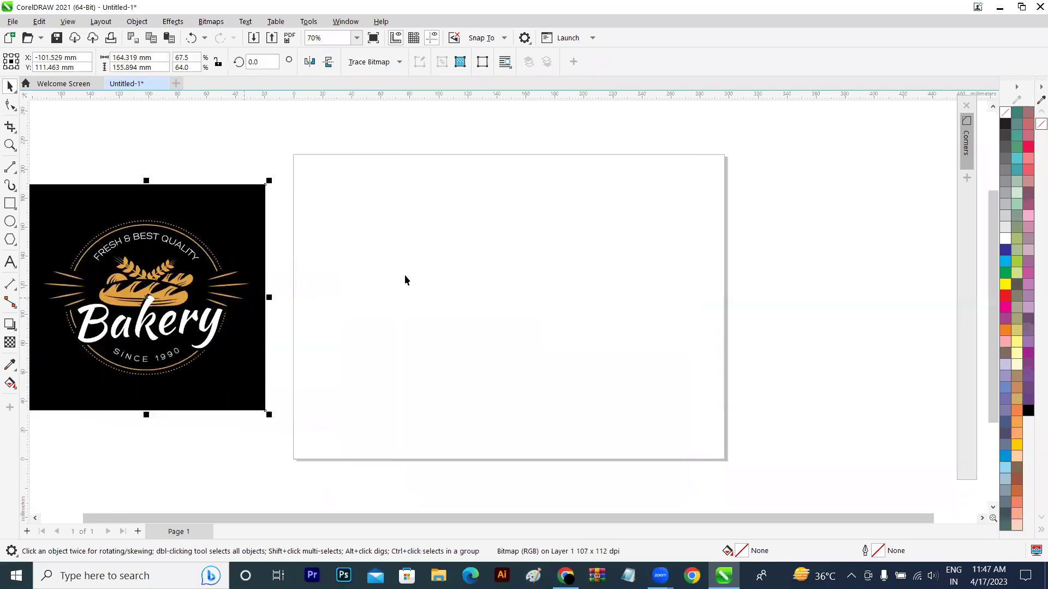
{"action": "left_click", "coordinate": [434, 279]}
- Draw a 297 x 210 mm rectangle covering the whole page, fill it with black and remove its outline
{"action": "scroll", "coordinate": [434, 280], "scroll_direction": "down", "scroll_amount": 2}
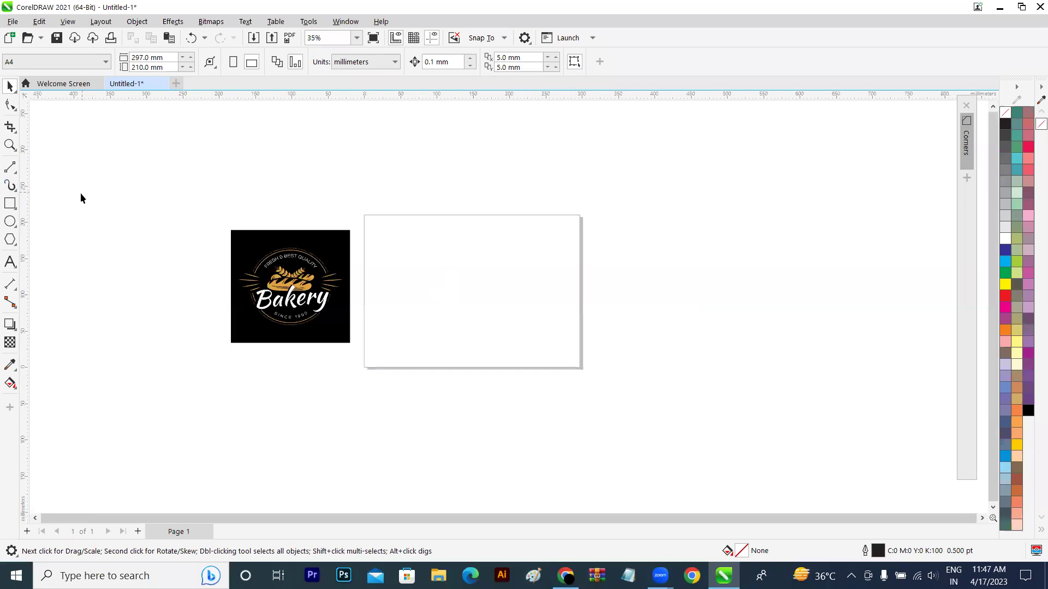
{"action": "left_click", "coordinate": [10, 203]}
{"action": "left_click_drag", "start_coordinate": [364, 216], "coordinate": [582, 371]}
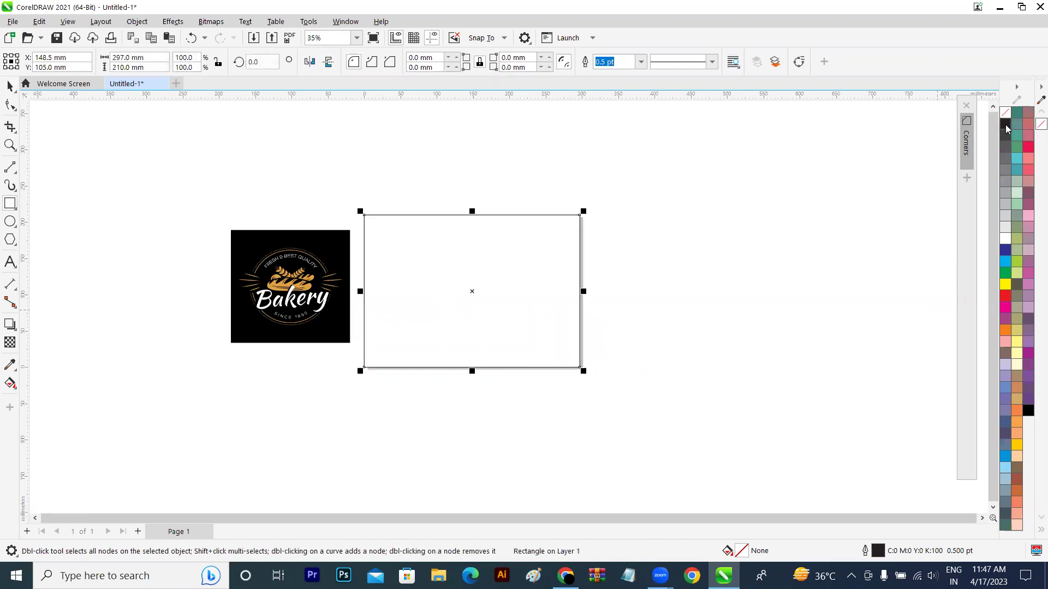
{"action": "left_click", "coordinate": [1007, 129]}
{"action": "right_click", "coordinate": [1004, 113]}
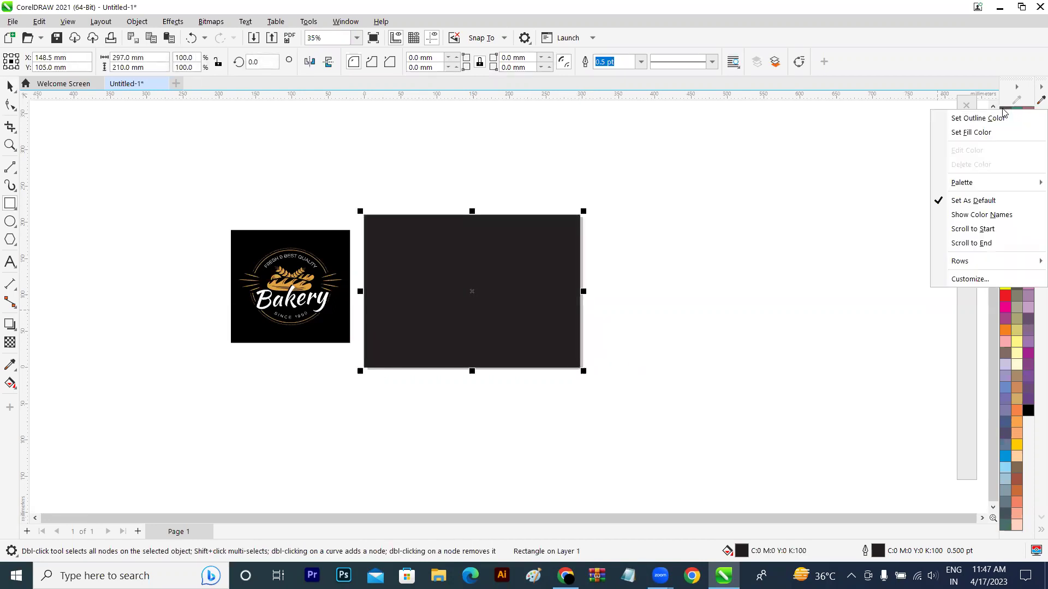
{"action": "left_click", "coordinate": [1003, 118]}
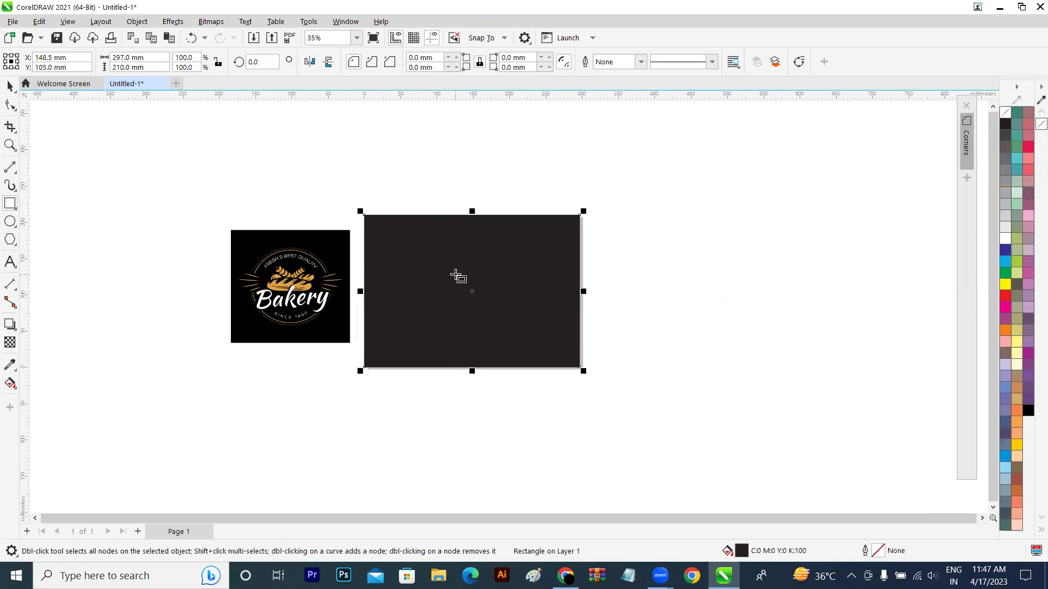
- Refill the page-sized rectangle with a deeper uniform black, C:75 M:68 Y:65 K:90
{"action": "left_click", "coordinate": [10, 86]}
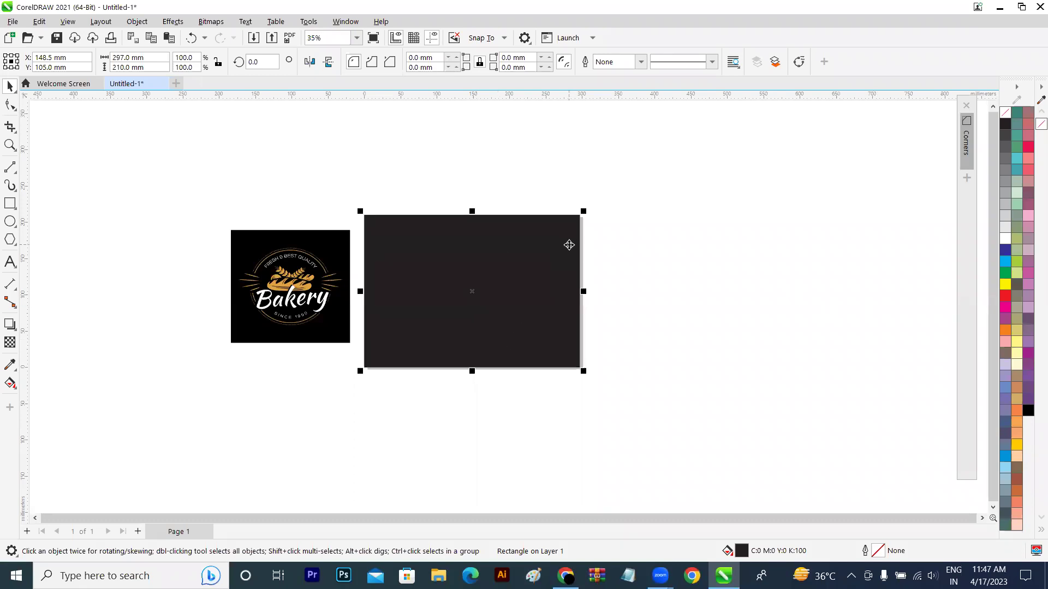
{"action": "left_click", "coordinate": [645, 234]}
{"action": "left_click", "coordinate": [496, 267]}
{"action": "left_click", "coordinate": [1005, 251]}
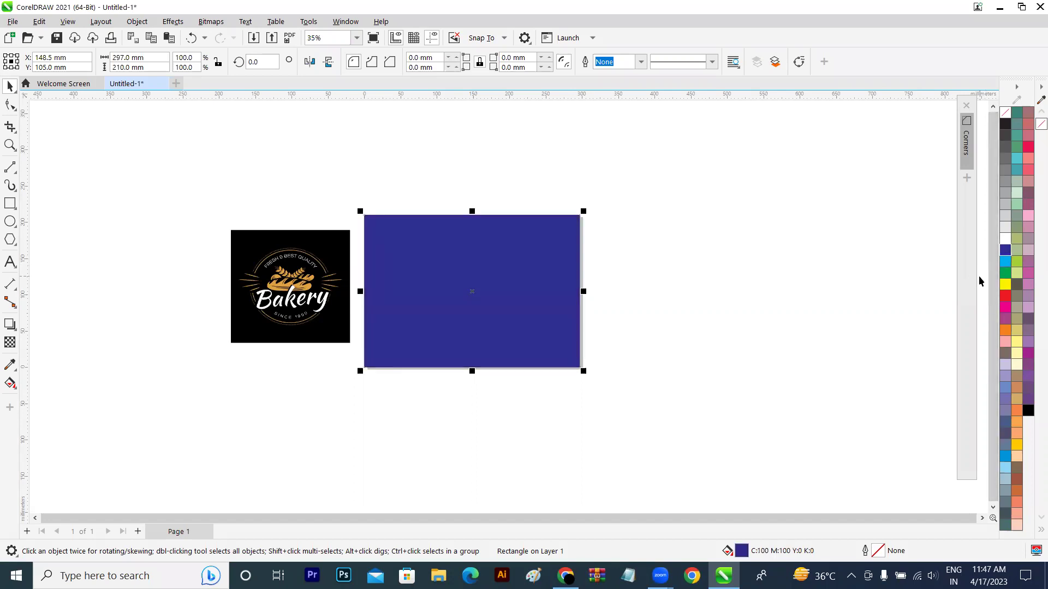
{"action": "double_click", "coordinate": [742, 551]}
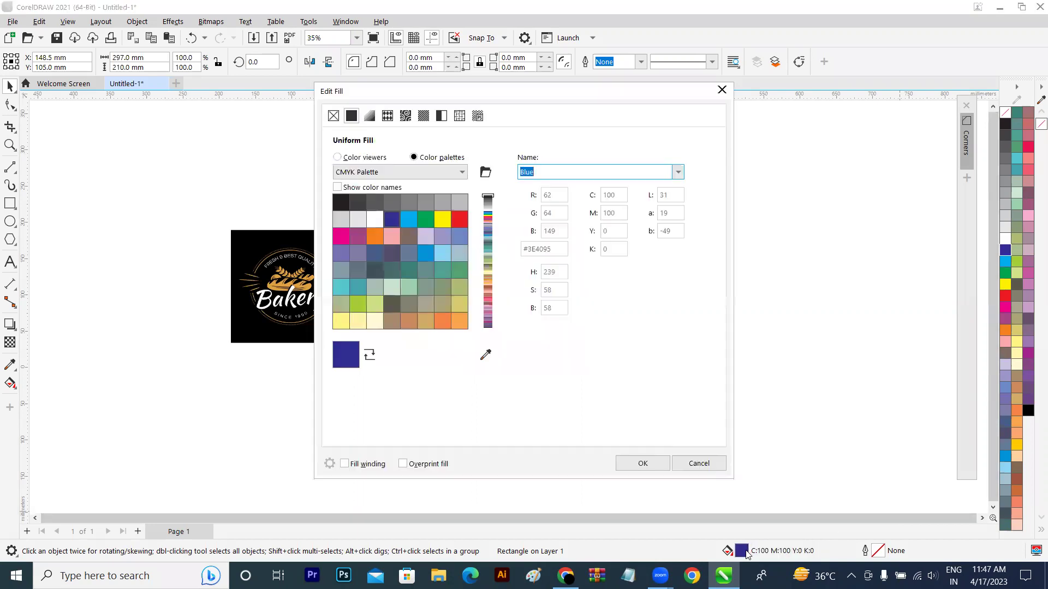
{"action": "left_click", "coordinate": [337, 157]}
{"action": "left_click_drag", "start_coordinate": [349, 209], "coordinate": [312, 385]}
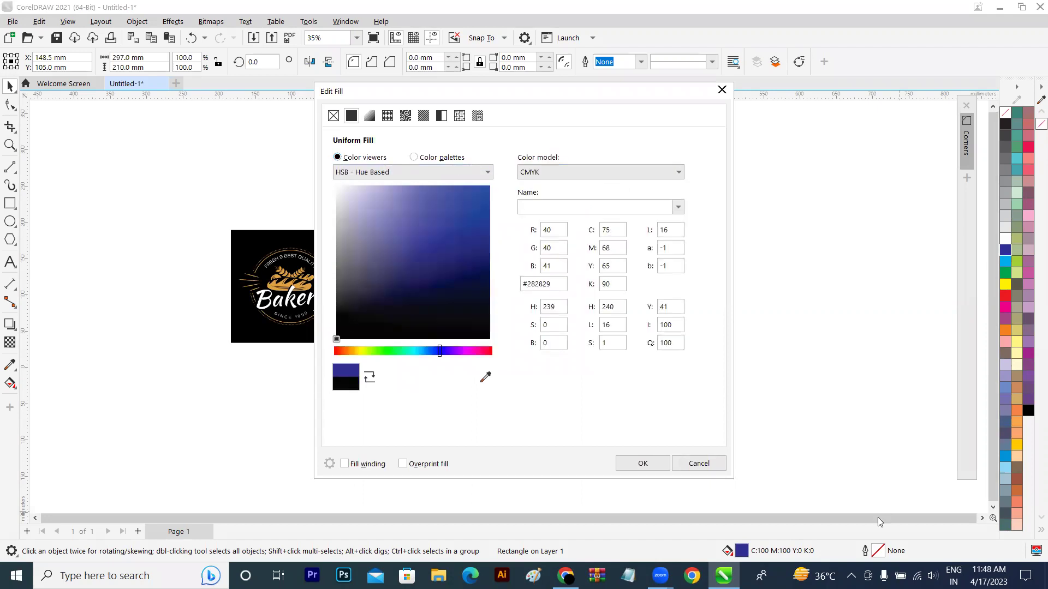
{"action": "left_click", "coordinate": [640, 464]}
{"action": "left_click", "coordinate": [624, 378]}
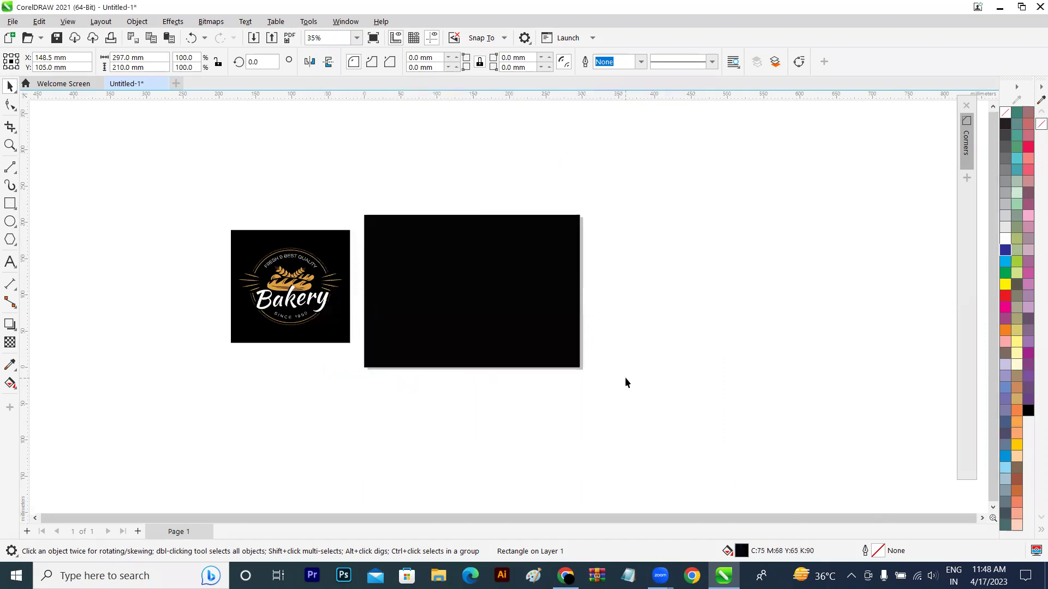
- Lock the black background rectangle in place and clear the selection
{"action": "left_click", "coordinate": [517, 289]}
{"action": "right_click", "coordinate": [519, 285]}
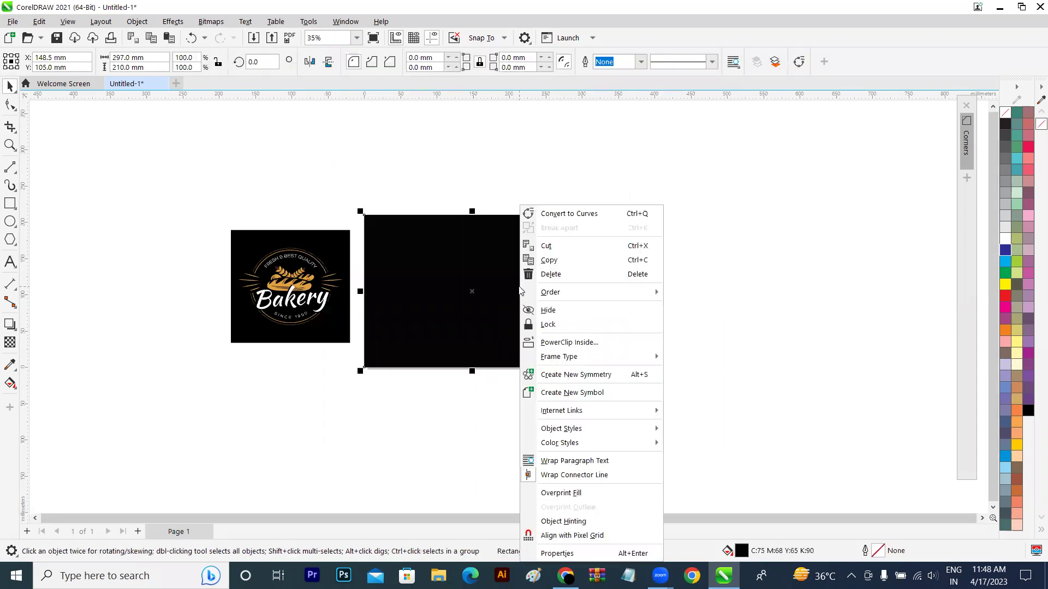
{"action": "left_click", "coordinate": [566, 325]}
{"action": "left_click", "coordinate": [720, 327]}
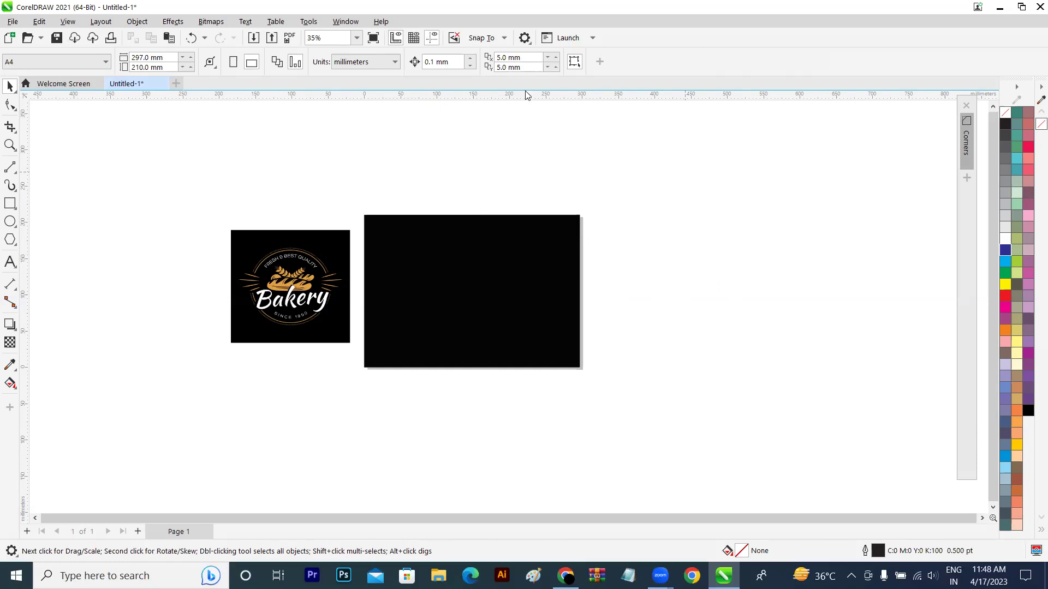
- Draw a circle about 115.8 mm in diameter near the centre of the black background
{"action": "scroll", "coordinate": [679, 244], "scroll_direction": "up", "scroll_amount": 3}
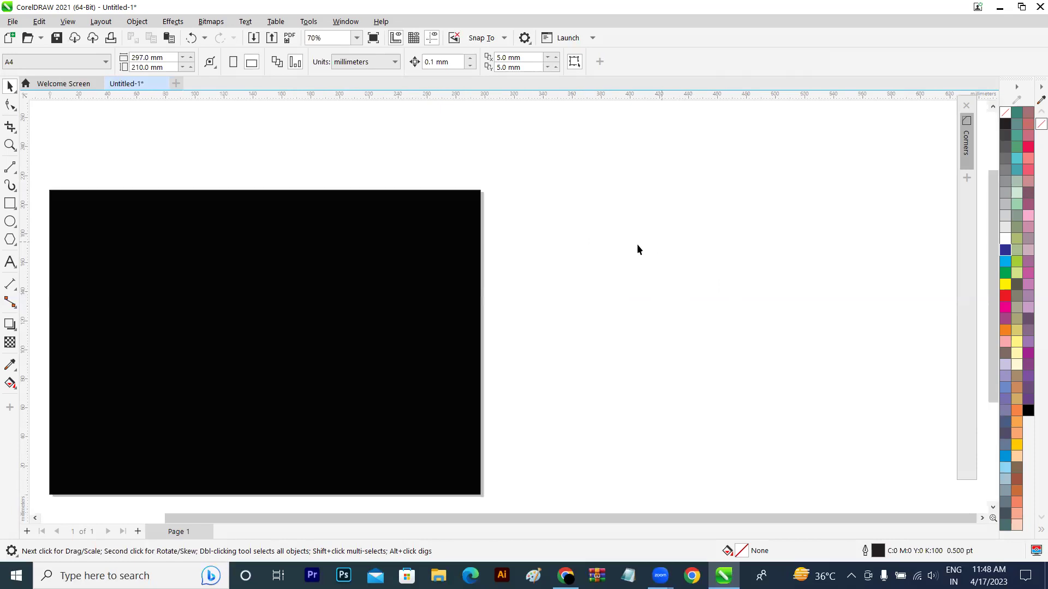
{"action": "key", "text": "h"}
{"action": "left_click_drag", "start_coordinate": [421, 250], "coordinate": [663, 199]}
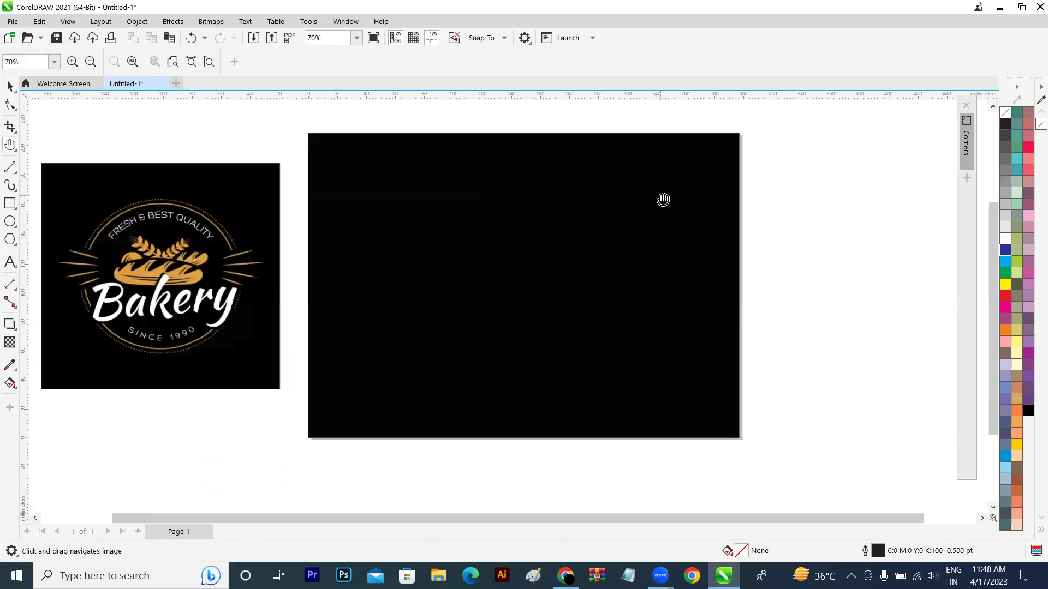
{"action": "left_click", "coordinate": [10, 221]}
{"action": "left_click_drag", "start_coordinate": [513, 286], "coordinate": [598, 345]}
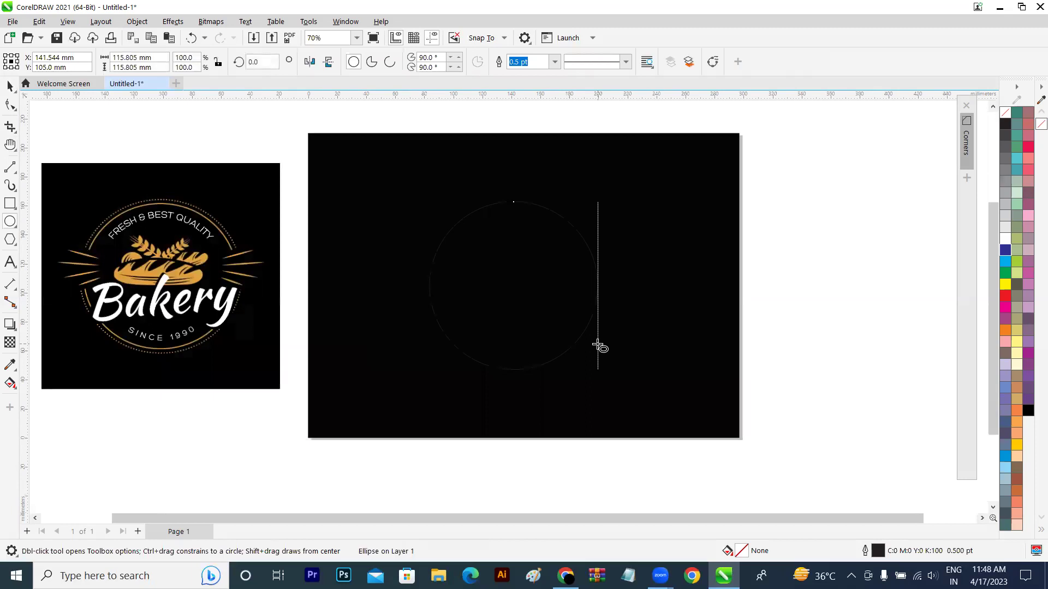
- Sample the orange from the reference bakery logo and apply it to the circle's outline
{"action": "left_click", "coordinate": [10, 365]}
{"action": "left_click", "coordinate": [137, 262]}
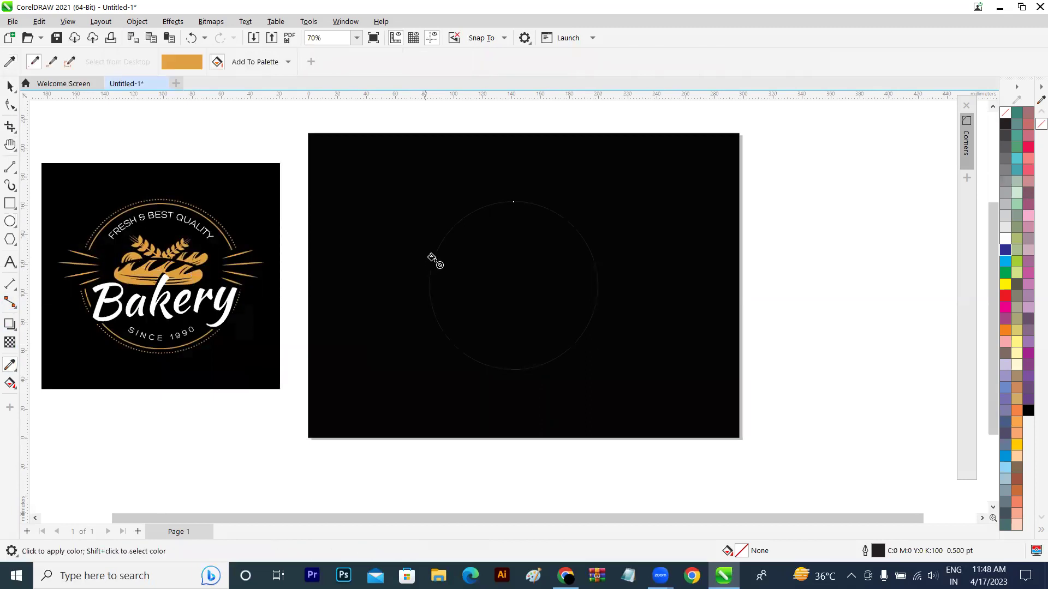
{"action": "left_click", "coordinate": [447, 234]}
{"action": "scroll", "coordinate": [448, 233], "scroll_direction": "up", "scroll_amount": 1}
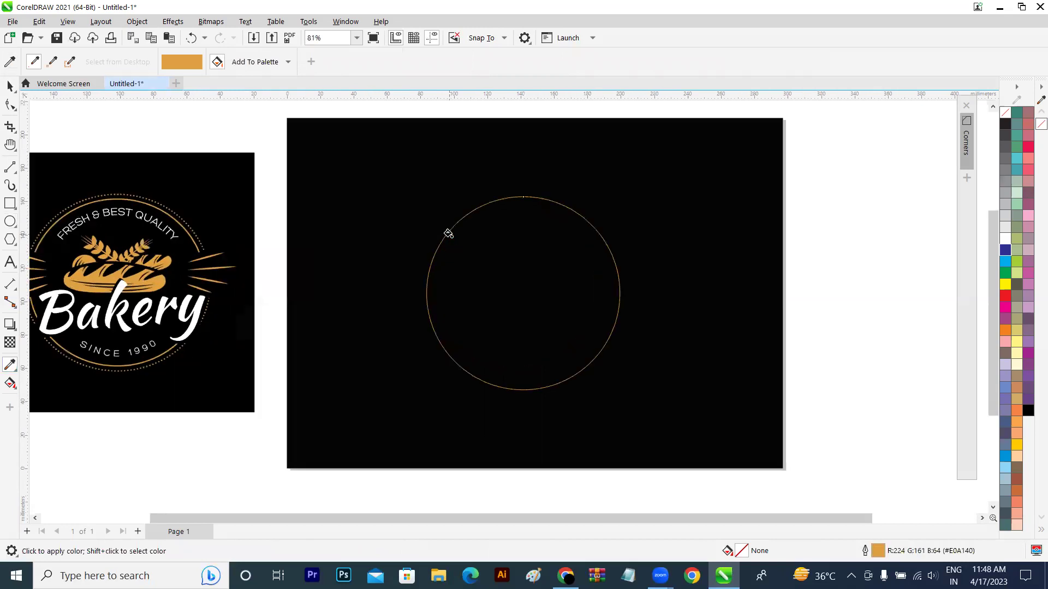
{"action": "scroll", "coordinate": [448, 233], "scroll_direction": "up", "scroll_amount": 1}
{"action": "scroll", "coordinate": [448, 233], "scroll_direction": "down", "scroll_amount": 1}
{"action": "left_click", "coordinate": [10, 86]}
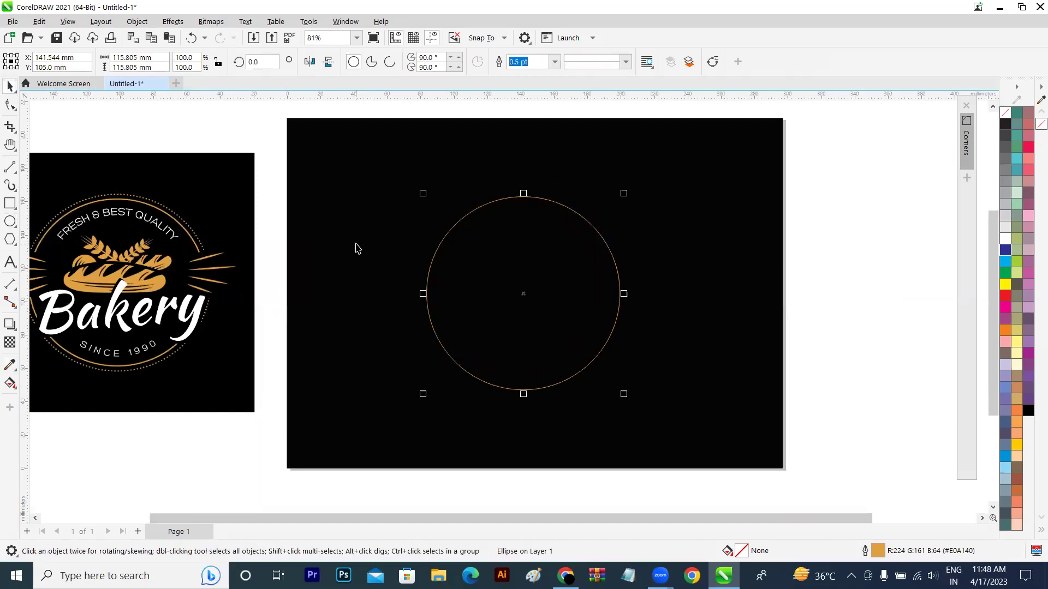
- Set the orange circle's outline width to 4.0 pt
{"action": "scroll", "coordinate": [357, 247], "scroll_direction": "down", "scroll_amount": 2}
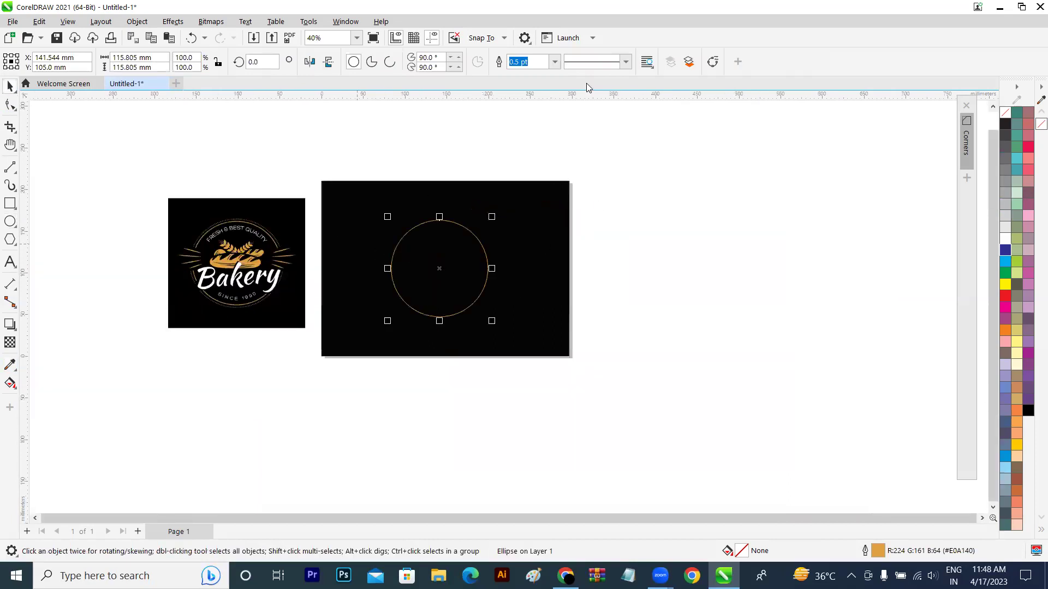
{"action": "key", "text": "alt+Down"}
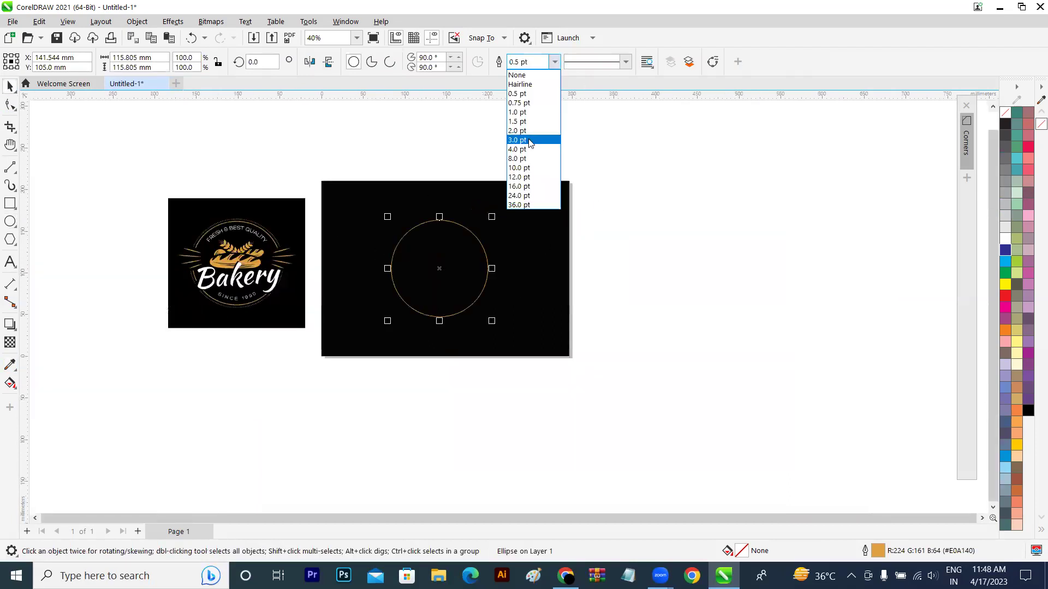
{"action": "left_click", "coordinate": [530, 140]}
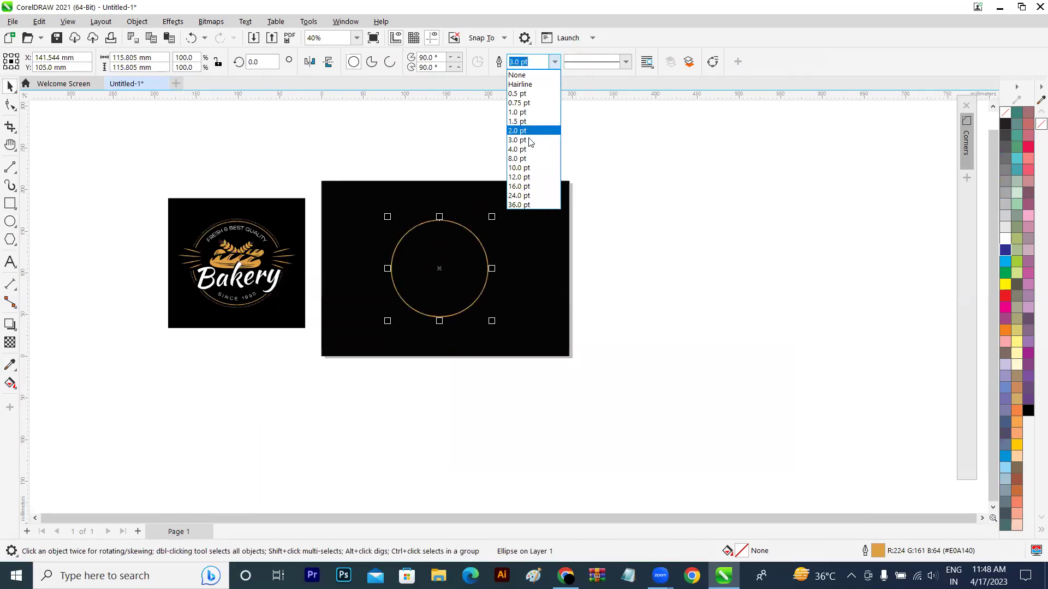
{"action": "left_click", "coordinate": [580, 249]}
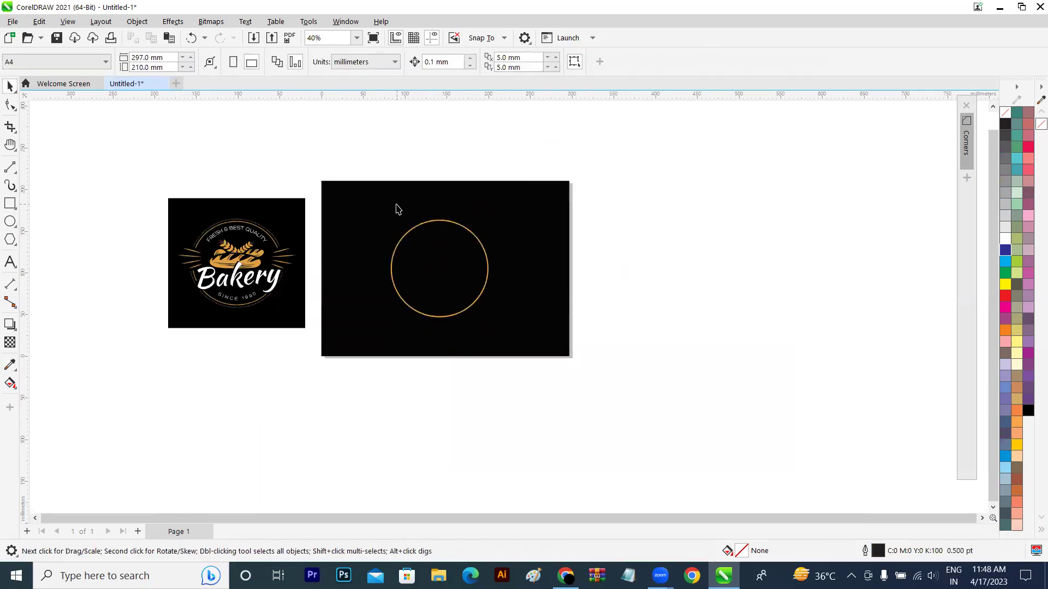
{"action": "scroll", "coordinate": [434, 247], "scroll_direction": "up", "scroll_amount": 1}
{"action": "scroll", "coordinate": [434, 248], "scroll_direction": "down", "scroll_amount": 1}
{"action": "scroll", "coordinate": [433, 247], "scroll_direction": "up", "scroll_amount": 1}
{"action": "scroll", "coordinate": [434, 247], "scroll_direction": "up", "scroll_amount": 1}
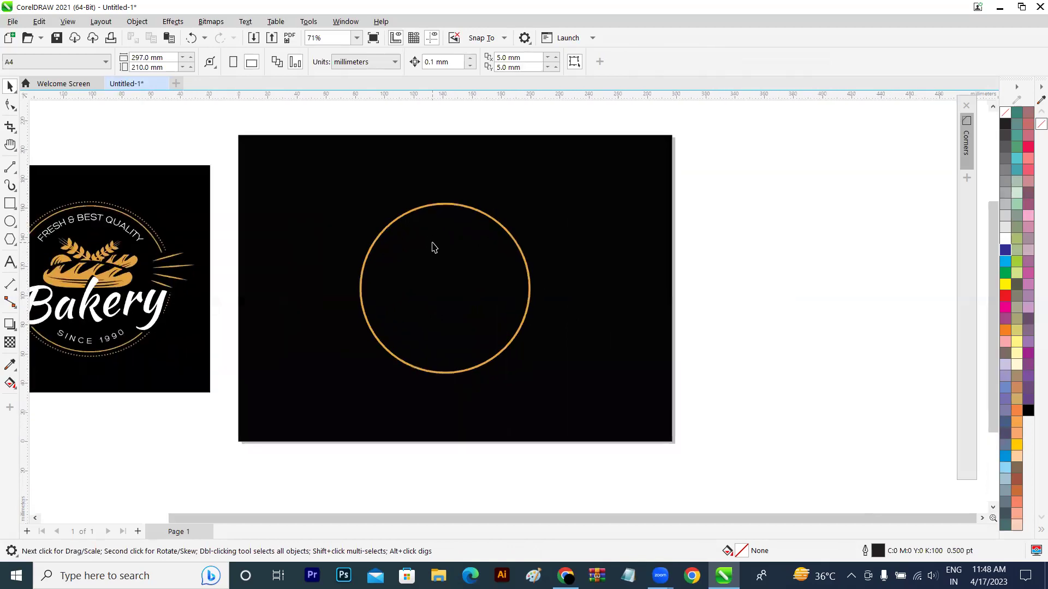
- Make an enlarged concentric copy of the circle, about 124.6 mm in diameter, and give it a dashed line style
{"action": "left_click", "coordinate": [445, 205]}
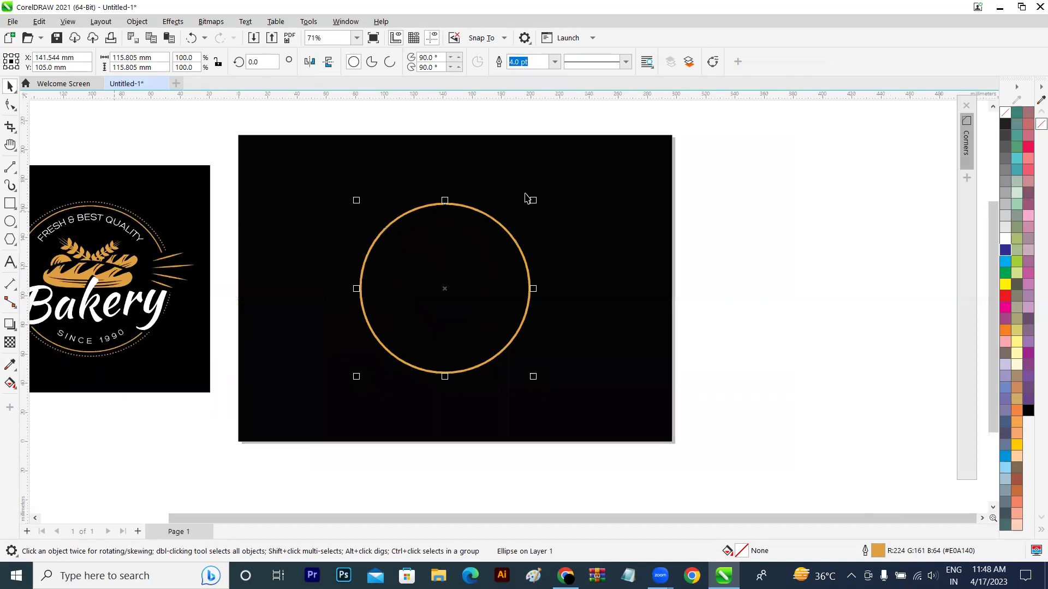
{"action": "left_click_drag", "start_coordinate": [533, 200], "coordinate": [541, 189]}
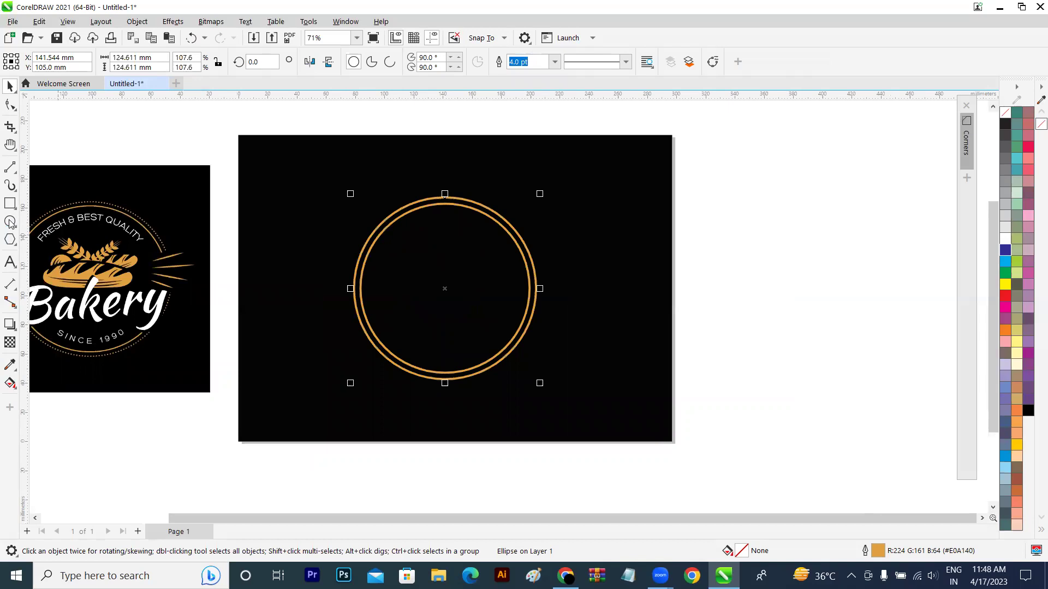
{"action": "left_click", "coordinate": [625, 62]}
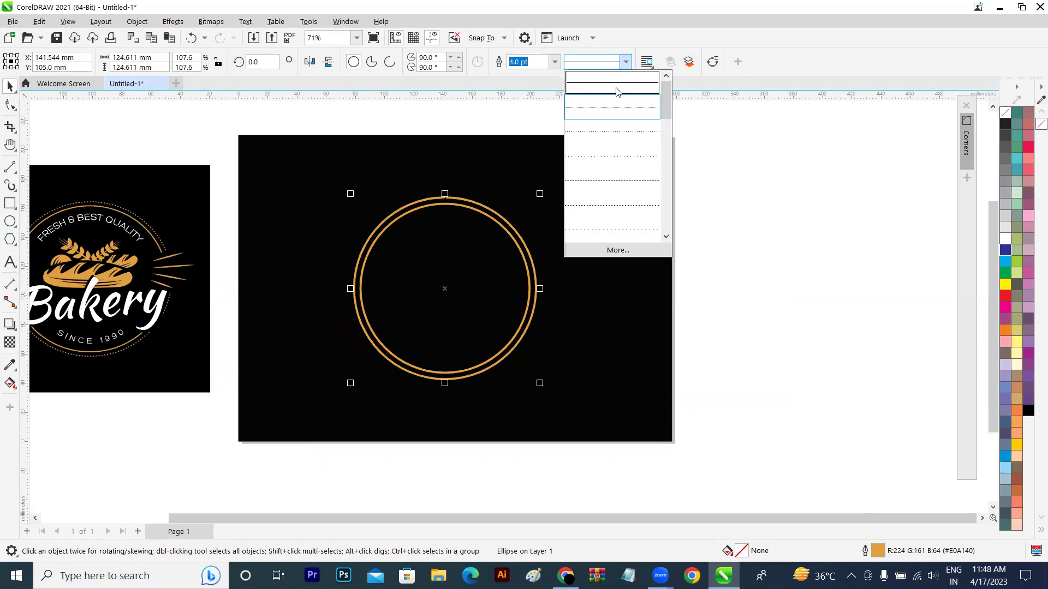
{"action": "left_click", "coordinate": [608, 210]}
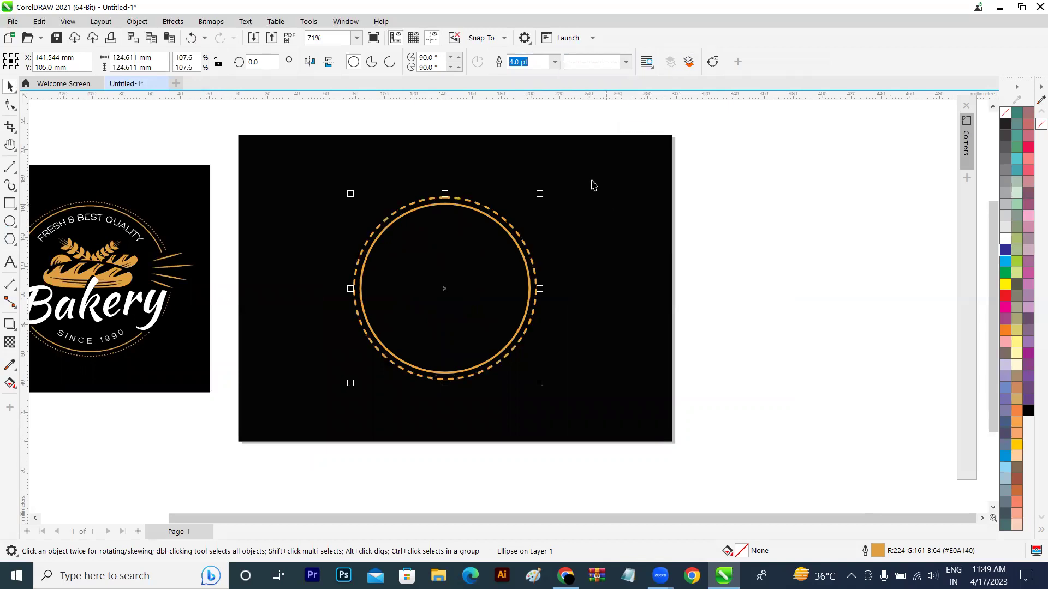
- Set the outer circle's outline width to 2.0 pt and switch it to a finer dotted line style
{"action": "left_click", "coordinate": [555, 63]}
{"action": "left_click", "coordinate": [523, 116]}
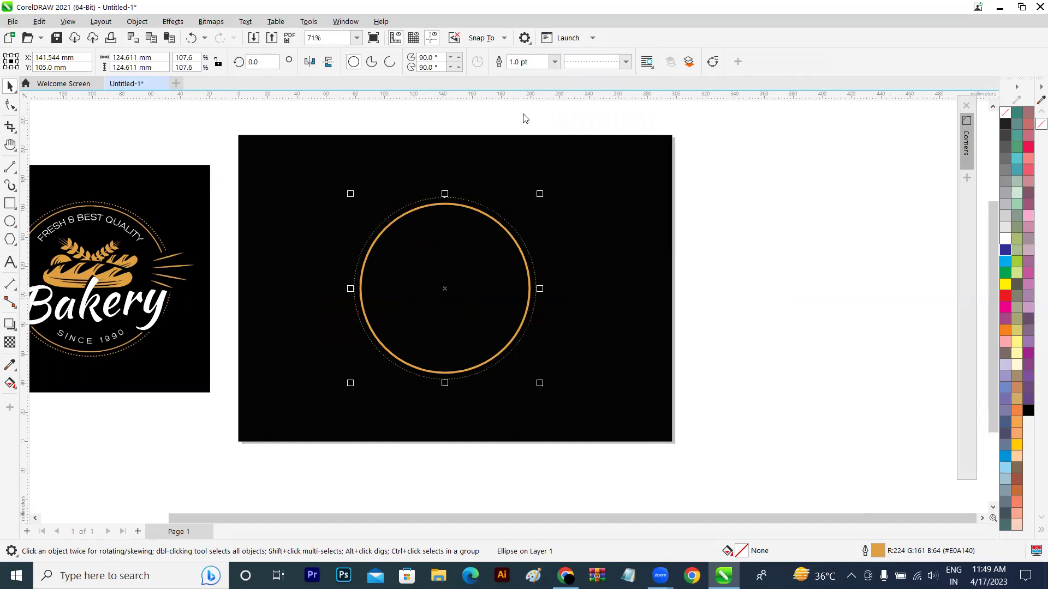
{"action": "left_click", "coordinate": [555, 62]}
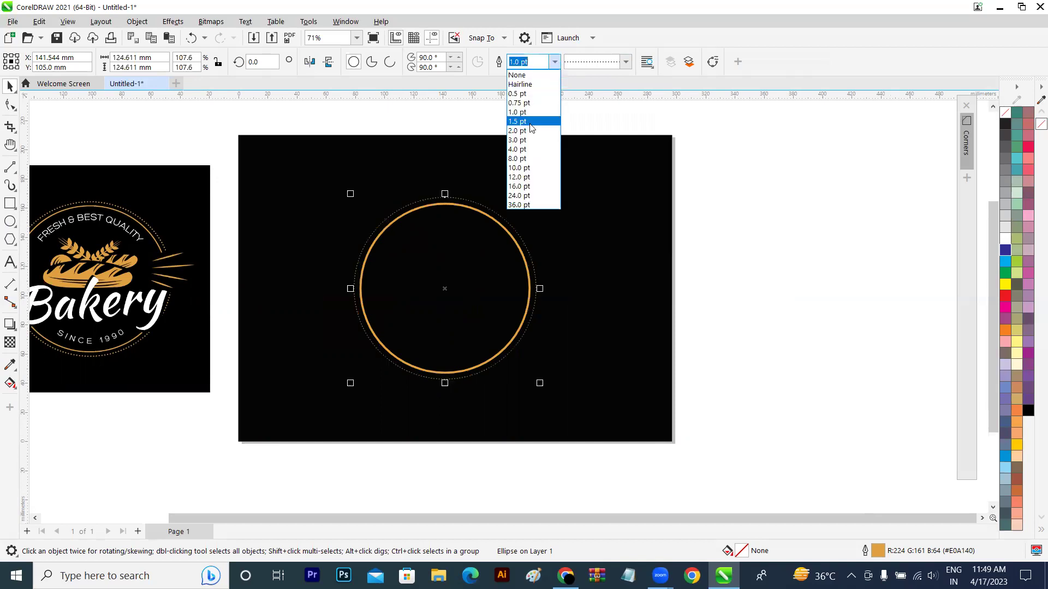
{"action": "left_click", "coordinate": [530, 131]}
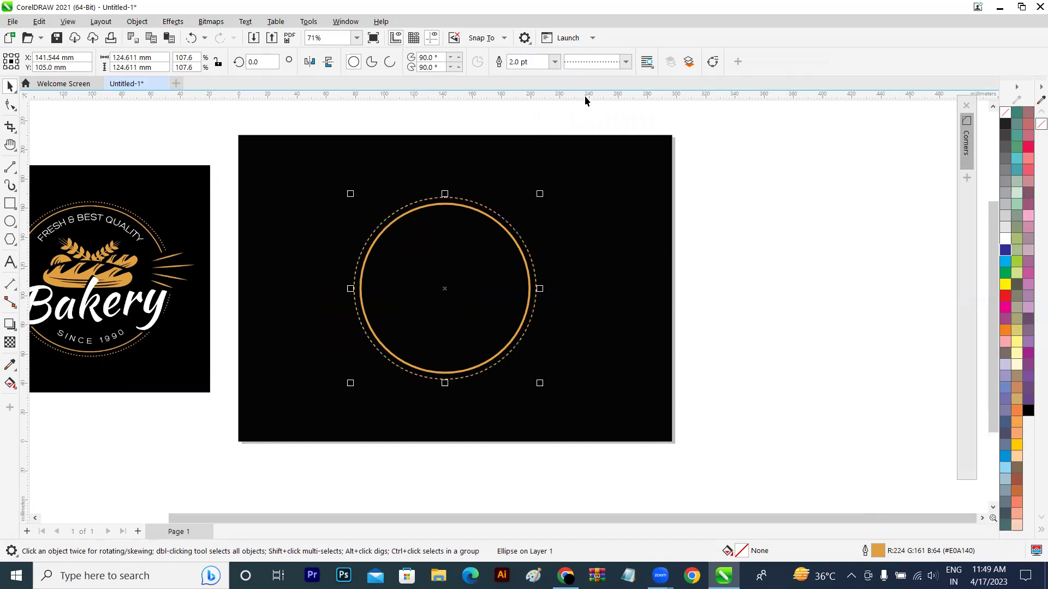
{"action": "left_click", "coordinate": [598, 62]}
{"action": "left_click", "coordinate": [603, 180]}
{"action": "left_click", "coordinate": [575, 64]}
{"action": "left_click", "coordinate": [598, 143]}
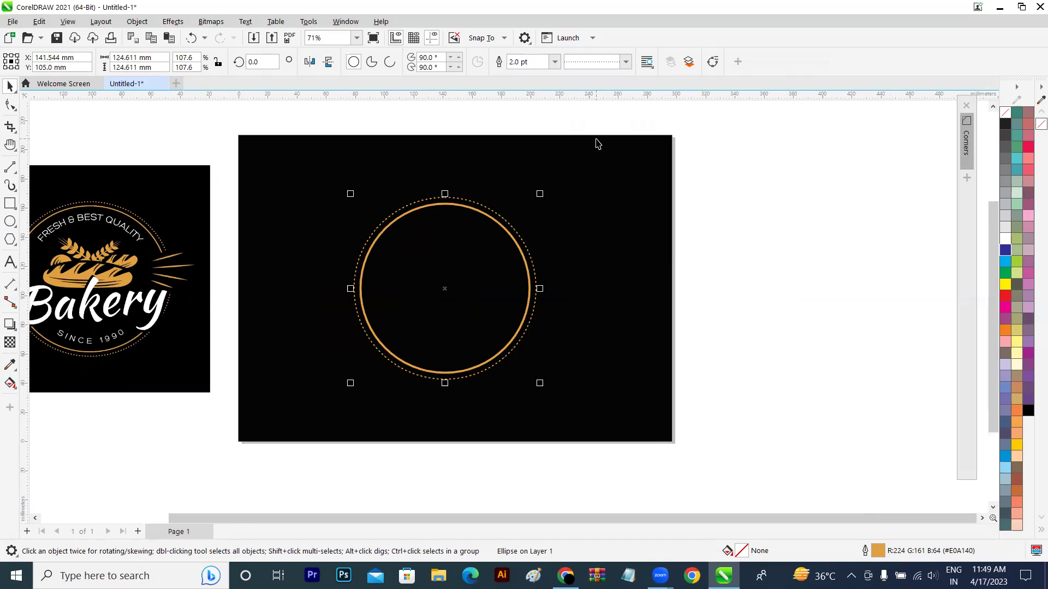
{"action": "left_click", "coordinate": [772, 238]}
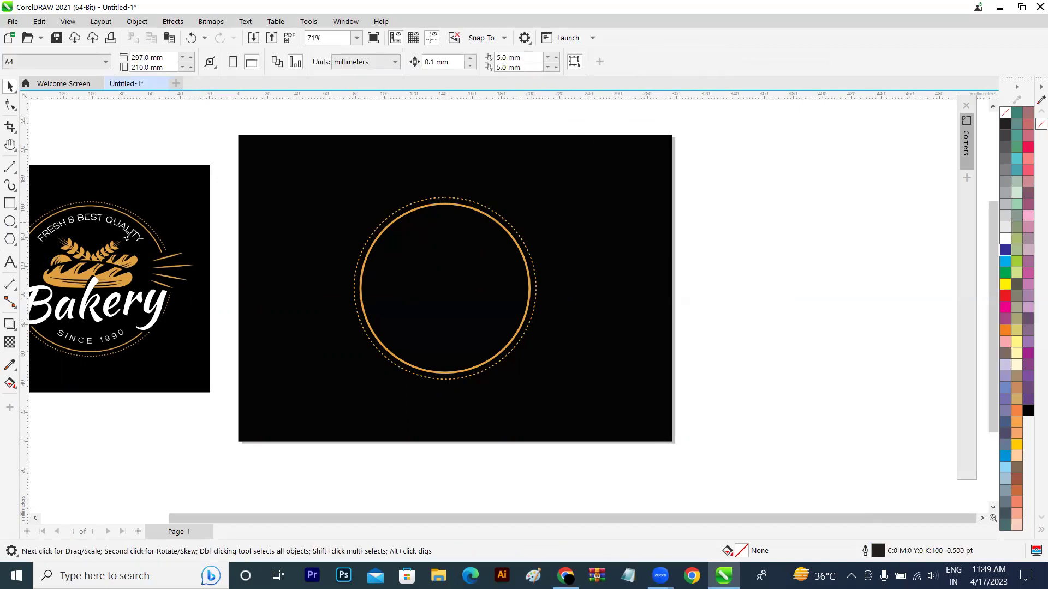
- Make a concentric copy of the solid circle inside it, about 82 mm in diameter, and shrink it slightly more
{"action": "left_click", "coordinate": [484, 214]}
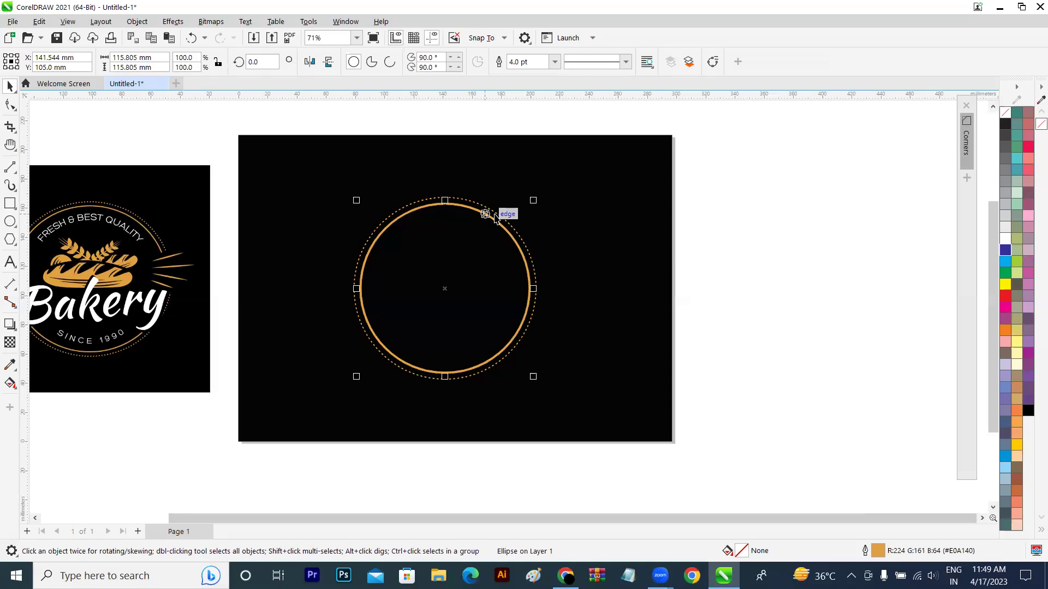
{"action": "left_click_drag", "start_coordinate": [534, 202], "coordinate": [514, 224]}
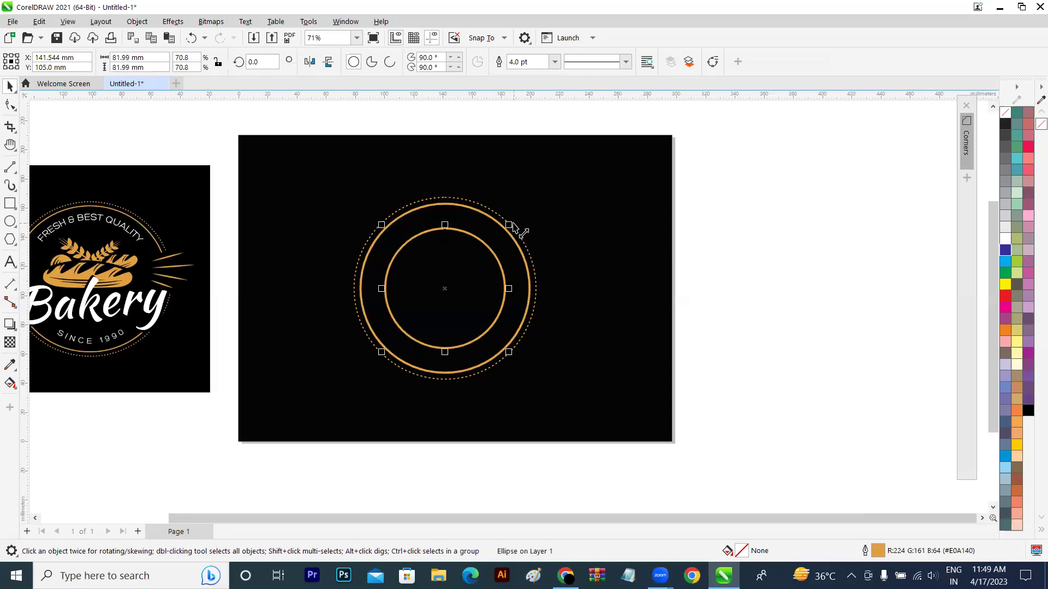
{"action": "left_click_drag", "start_coordinate": [513, 227], "coordinate": [508, 231]}
{"action": "left_click", "coordinate": [740, 230]}
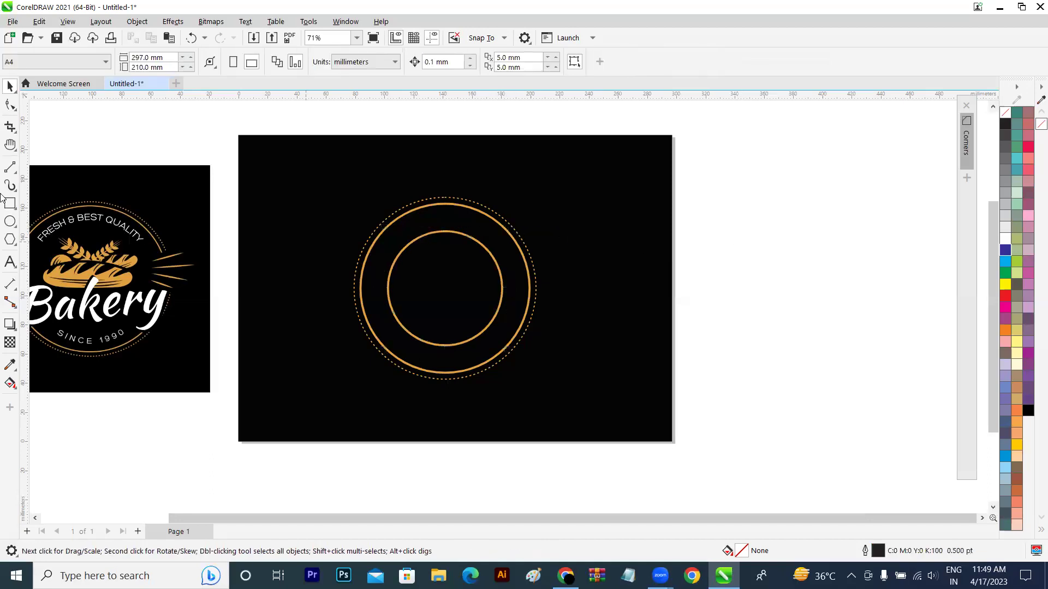
- Add the artistic text "FRESH & BEST QUALITY" in the empty area beside the page
{"action": "left_click", "coordinate": [11, 262]}
{"action": "left_click_drag", "start_coordinate": [746, 338], "coordinate": [746, 402]}
{"action": "type", "text": "FR"}
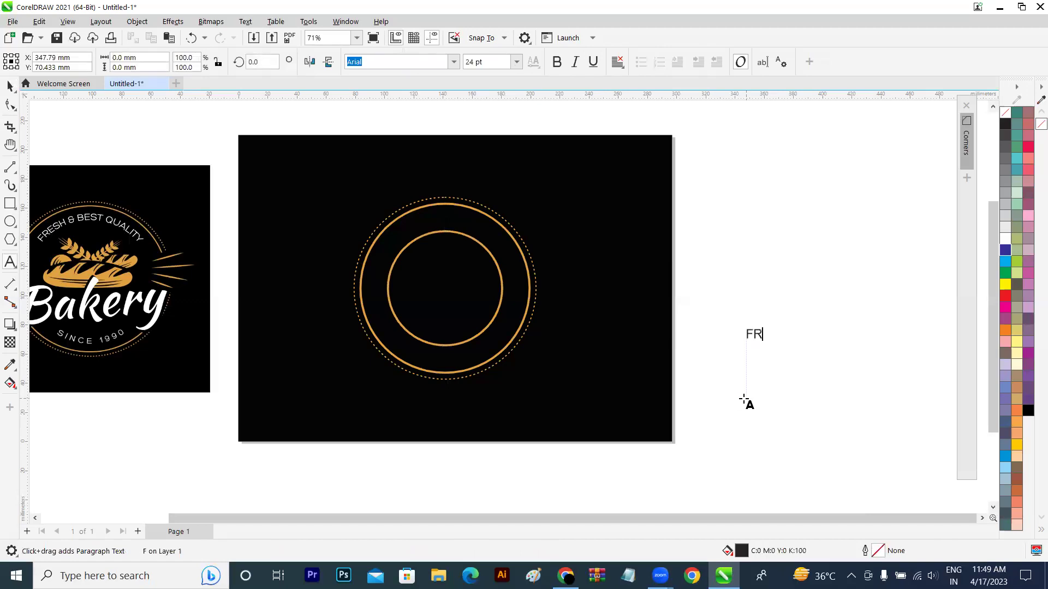
{"action": "type", "text": "ESH & BEST "}
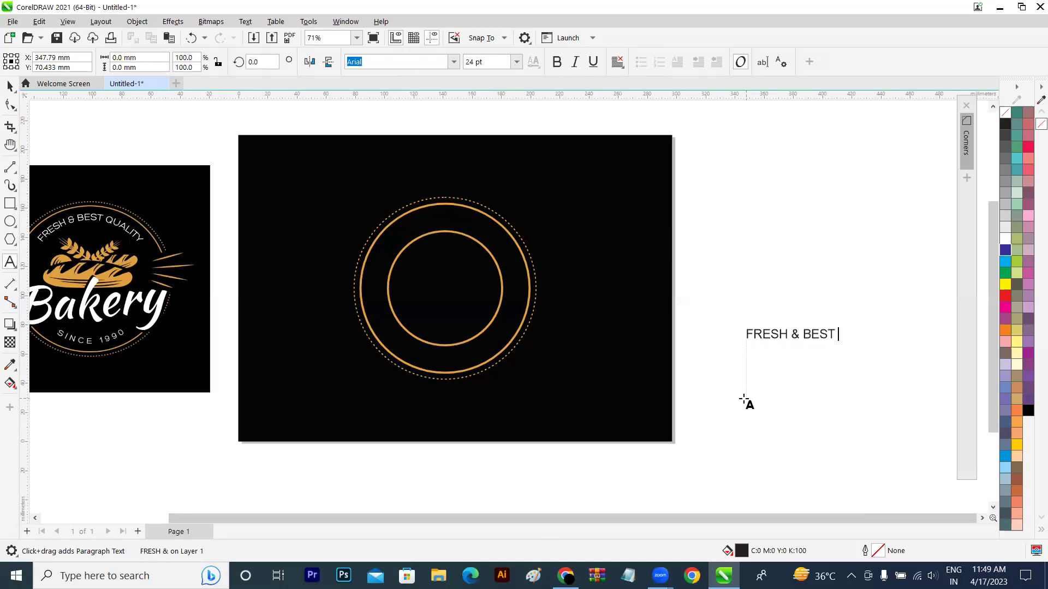
{"action": "type", "text": "QUALITY"}
{"action": "left_click", "coordinate": [8, 89]}
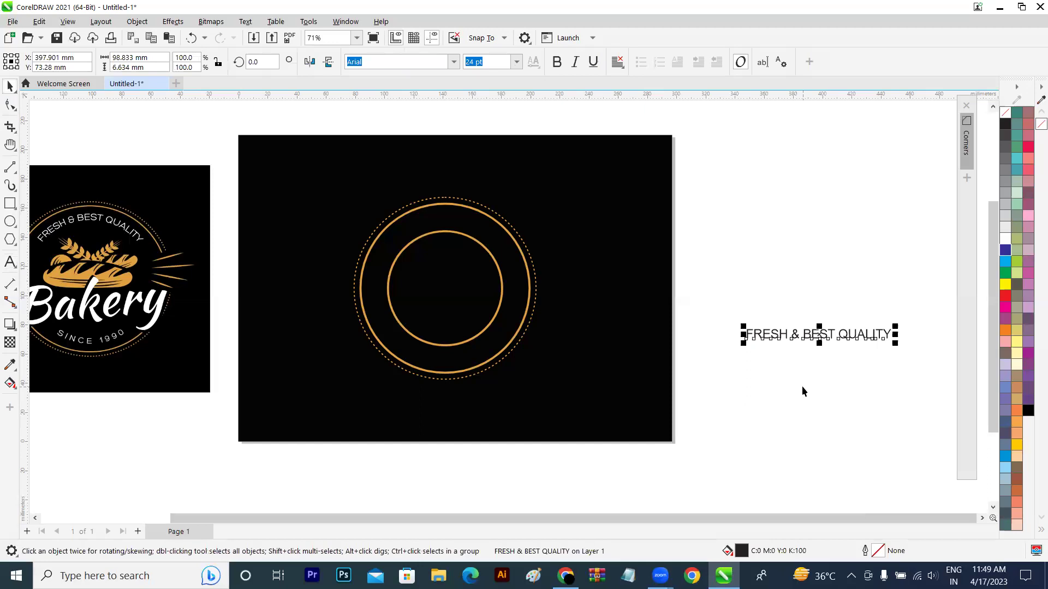
- Reduce the inner circle a little further and fill the "FRESH & BEST QUALITY" text with white
{"action": "left_click", "coordinate": [491, 254]}
{"action": "left_click_drag", "start_coordinate": [510, 234], "coordinate": [500, 233]}
{"action": "left_click", "coordinate": [820, 334]}
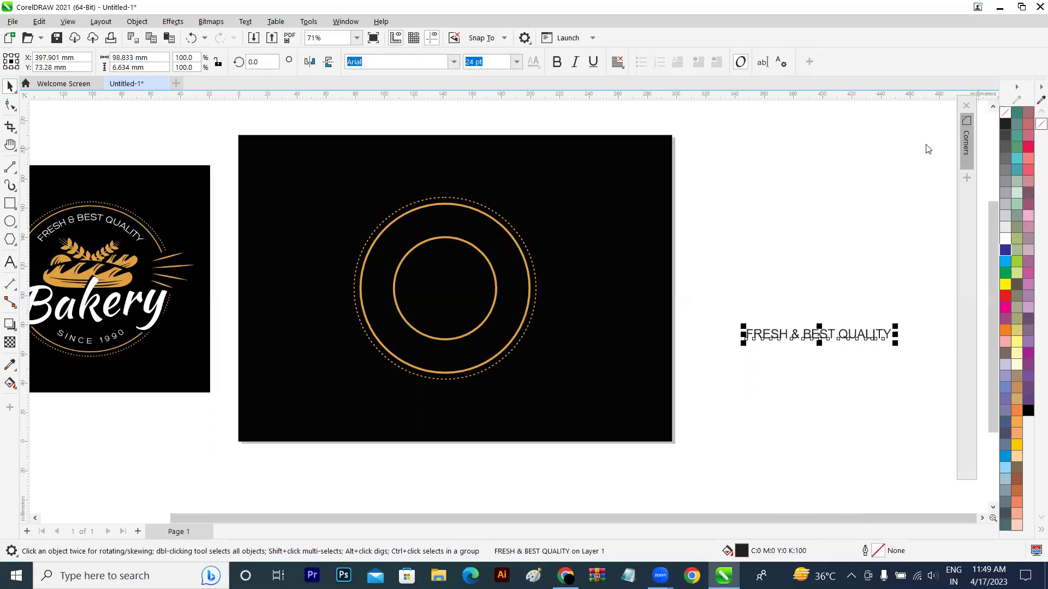
{"action": "left_click", "coordinate": [1005, 238]}
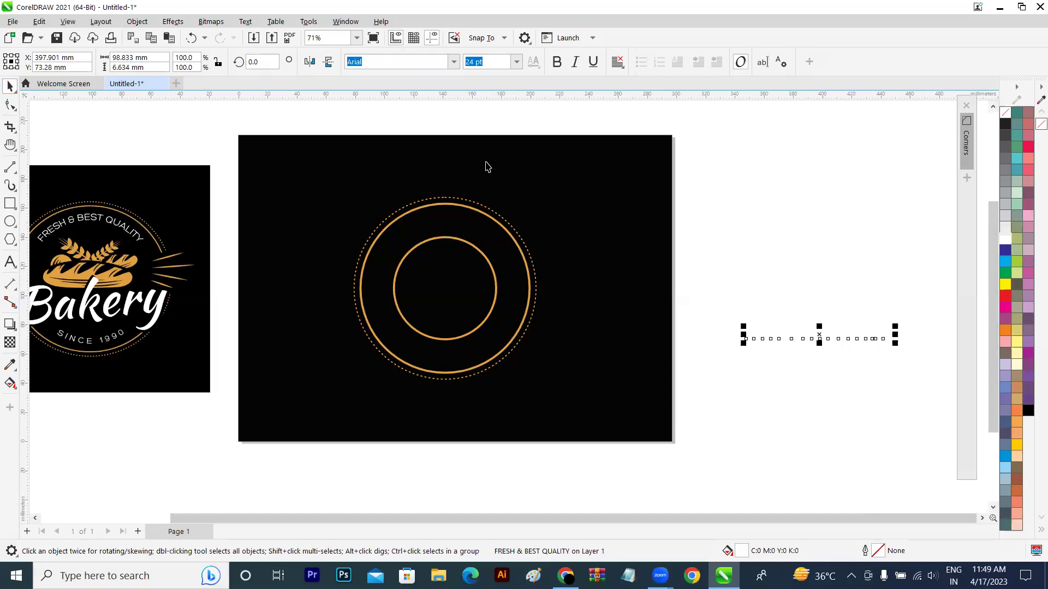
- Fit the "FRESH & BEST QUALITY" text to the dotted circle's upper arc, 19.05 mm inside it, between the two solid rings
{"action": "left_click", "coordinate": [245, 21]}
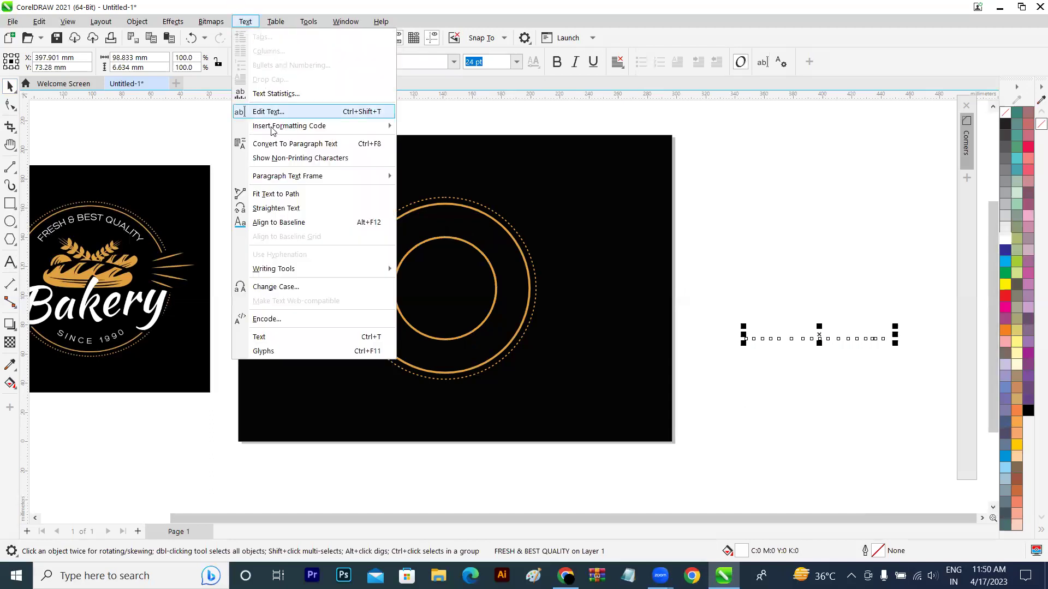
{"action": "left_click", "coordinate": [270, 194]}
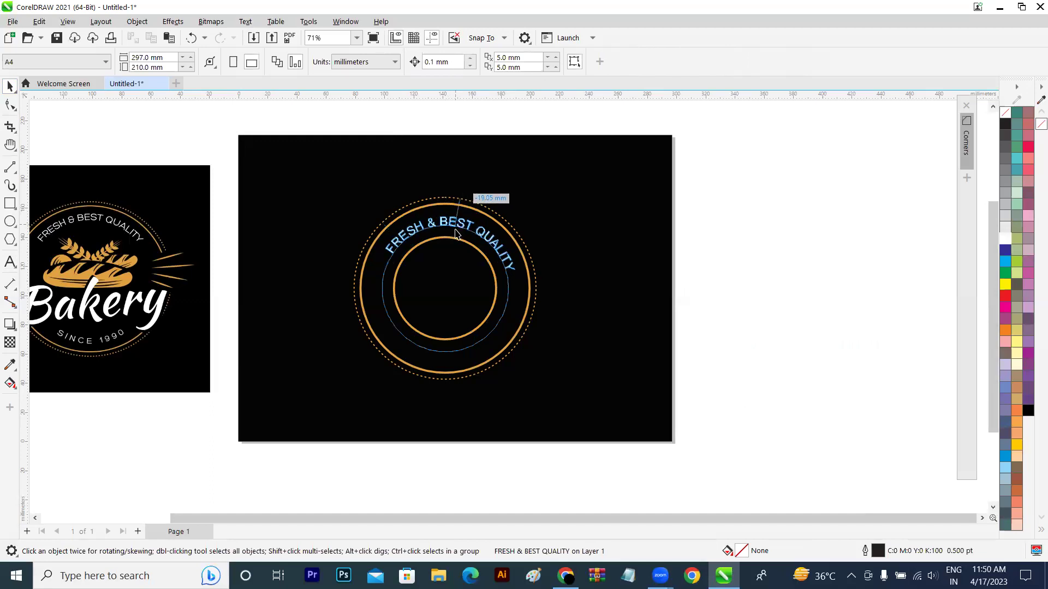
{"action": "left_click", "coordinate": [453, 227]}
{"action": "left_click", "coordinate": [840, 228]}
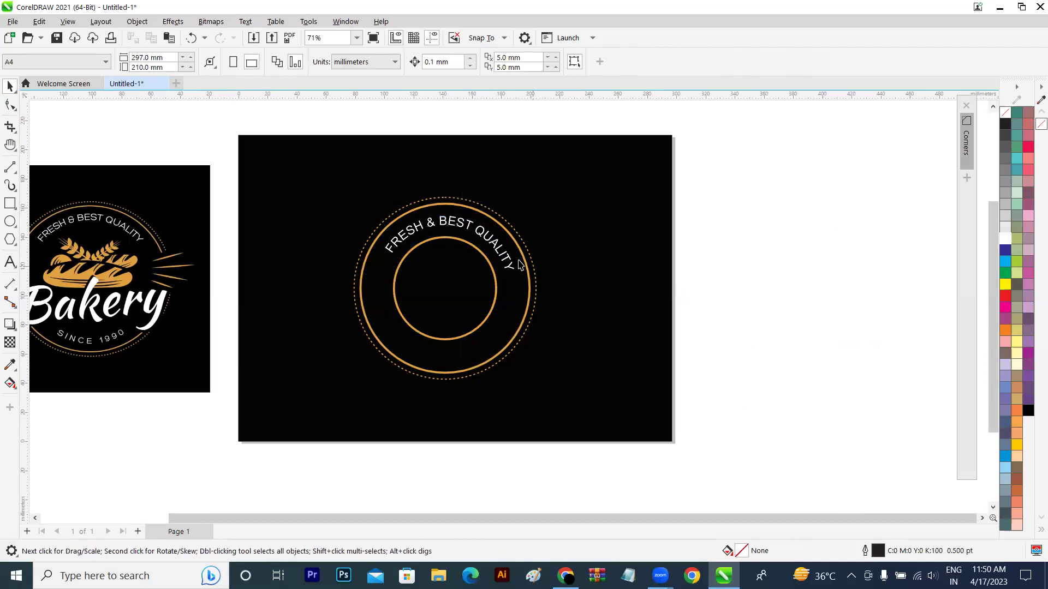
{"action": "left_click", "coordinate": [493, 244]}
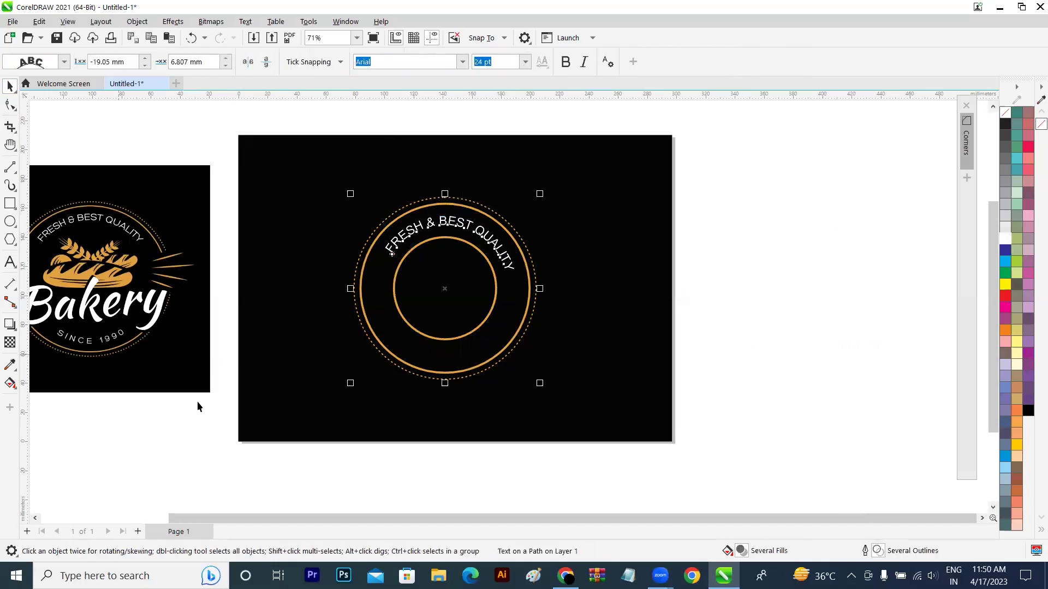
{"action": "left_click", "coordinate": [358, 467]}
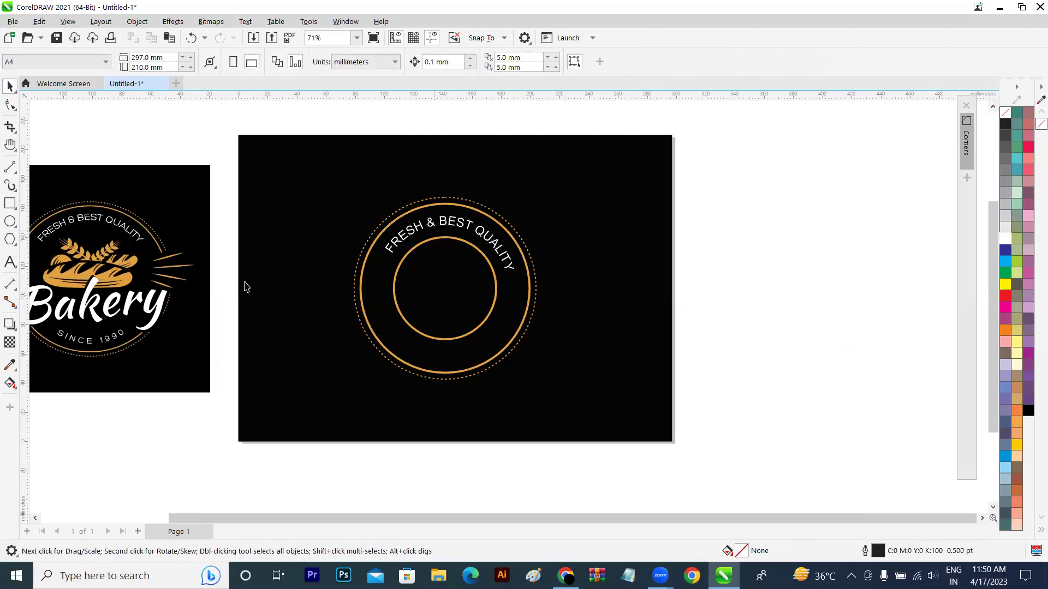
- Add the artistic text "SINCE 1990" below the page and fit it along the dotted circle's lower arc, 19.05 mm inside it
{"action": "left_click", "coordinate": [10, 262]}
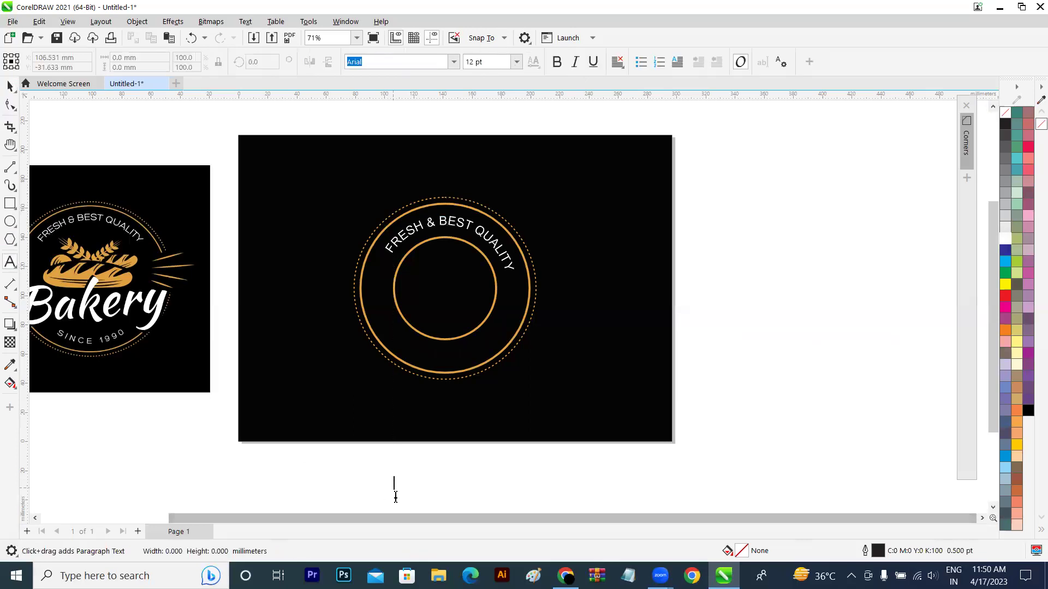
{"action": "type", "text": "SINCE 1990"}
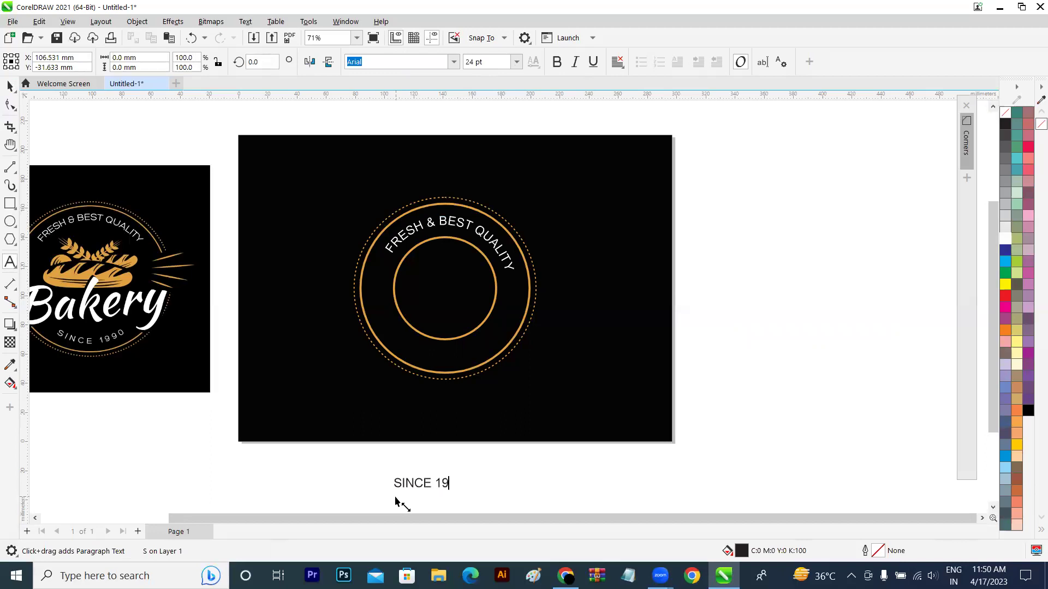
{"action": "left_click", "coordinate": [10, 86]}
{"action": "left_click", "coordinate": [244, 21]}
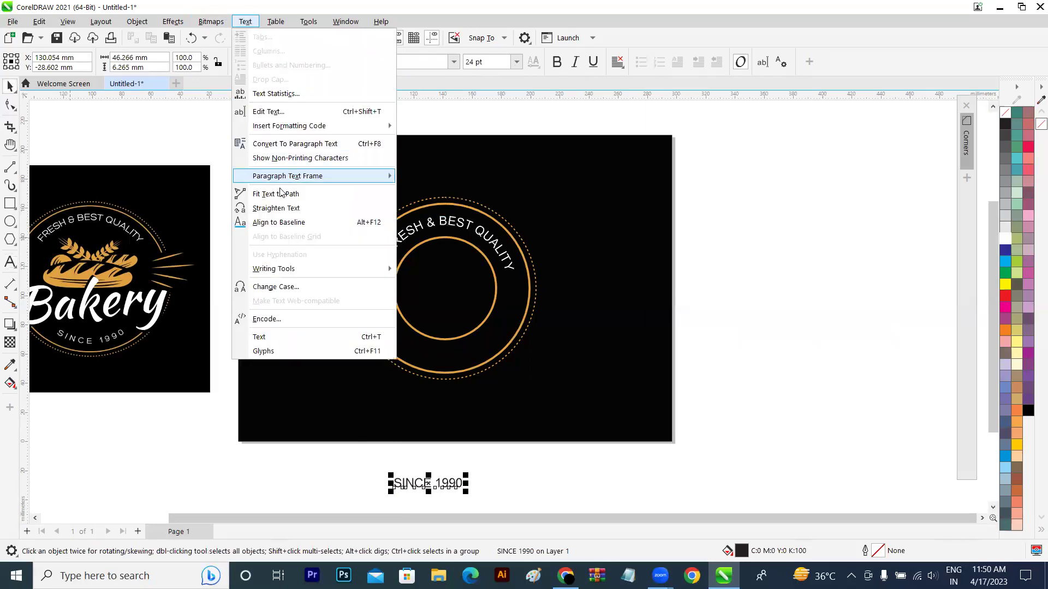
{"action": "left_click", "coordinate": [268, 194]}
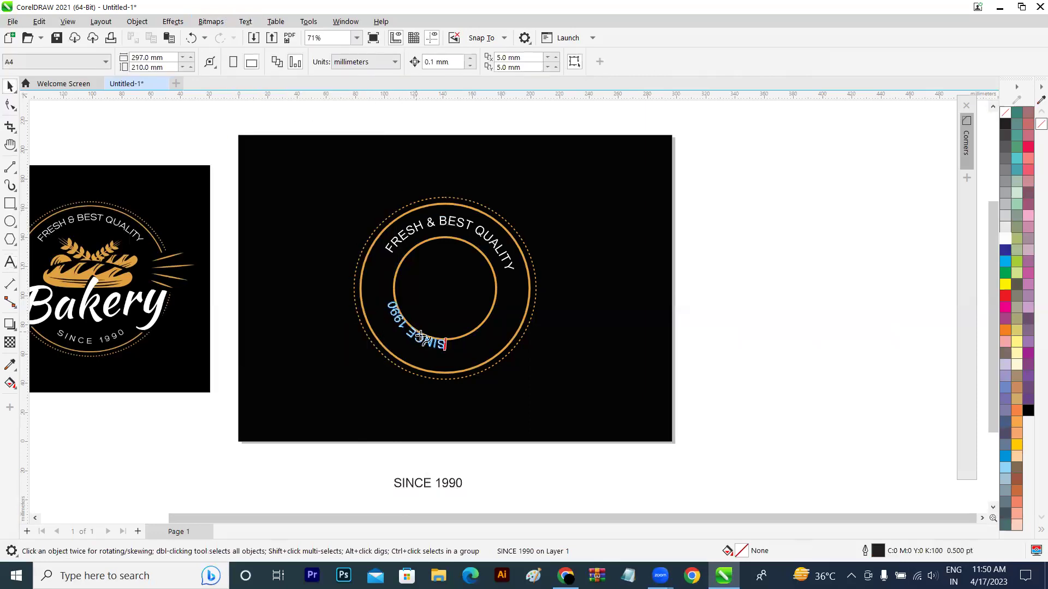
{"action": "left_click", "coordinate": [448, 353]}
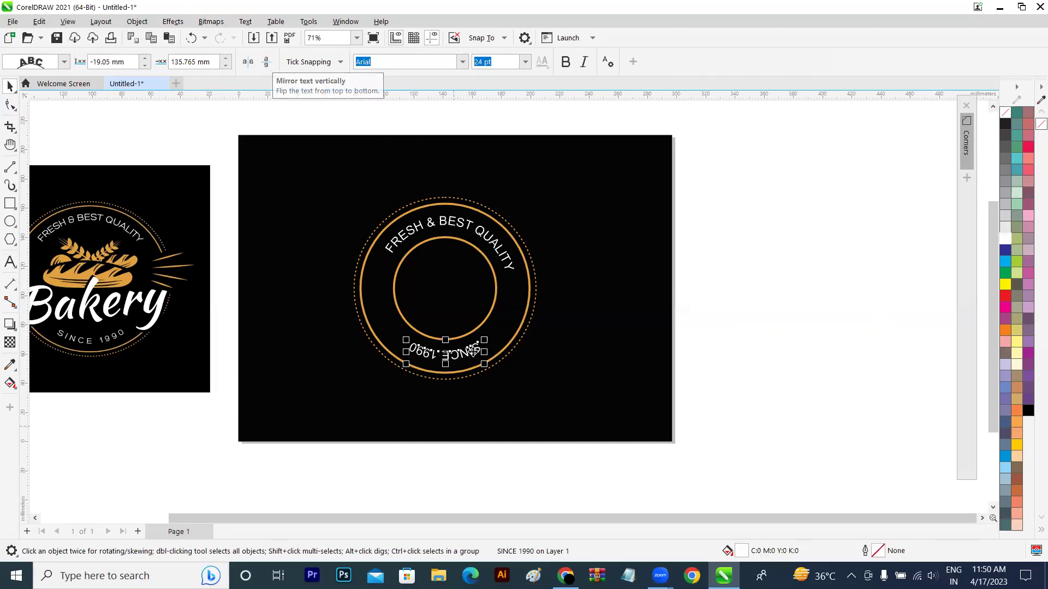
- Mirror the "SINCE 1990" text vertically and horizontally, and shift it outward to 12.7 mm inside the dotted circle
{"action": "left_click", "coordinate": [265, 62]}
{"action": "left_click", "coordinate": [248, 62]}
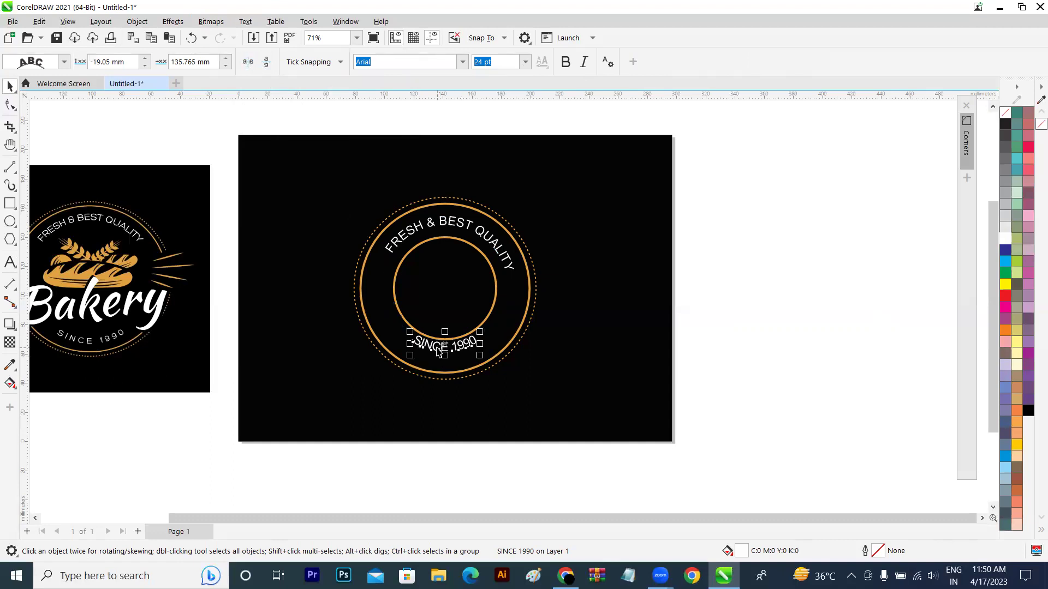
{"action": "left_click_drag", "start_coordinate": [432, 341], "coordinate": [427, 352]}
{"action": "left_click", "coordinate": [794, 490]}
{"action": "left_click", "coordinate": [444, 367]}
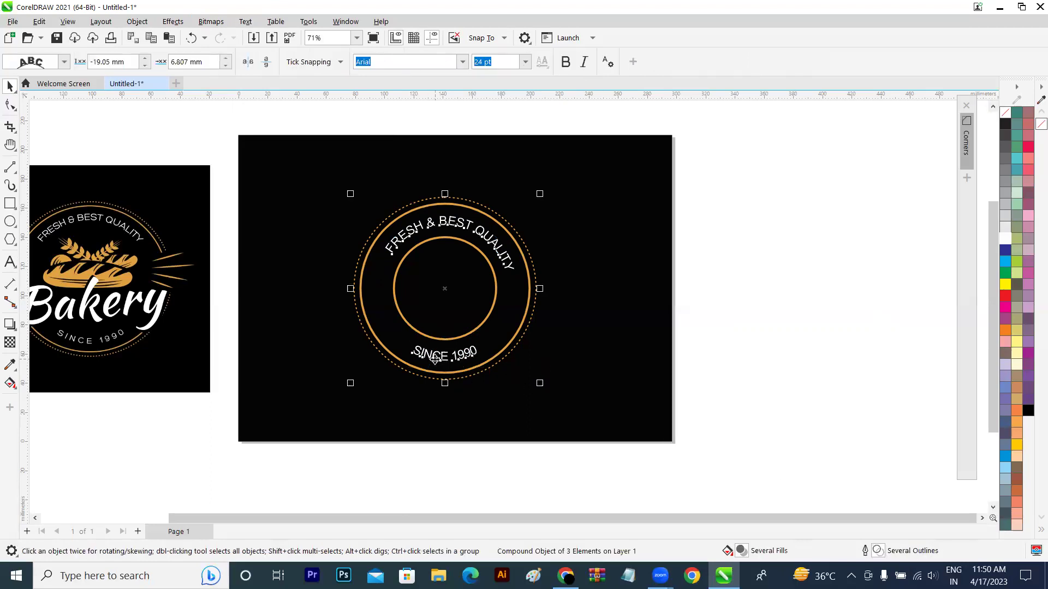
- Select all of the "SINCE 1990" text and open its text properties, moved clear of the artwork and enlarged
{"action": "left_click", "coordinate": [9, 262]}
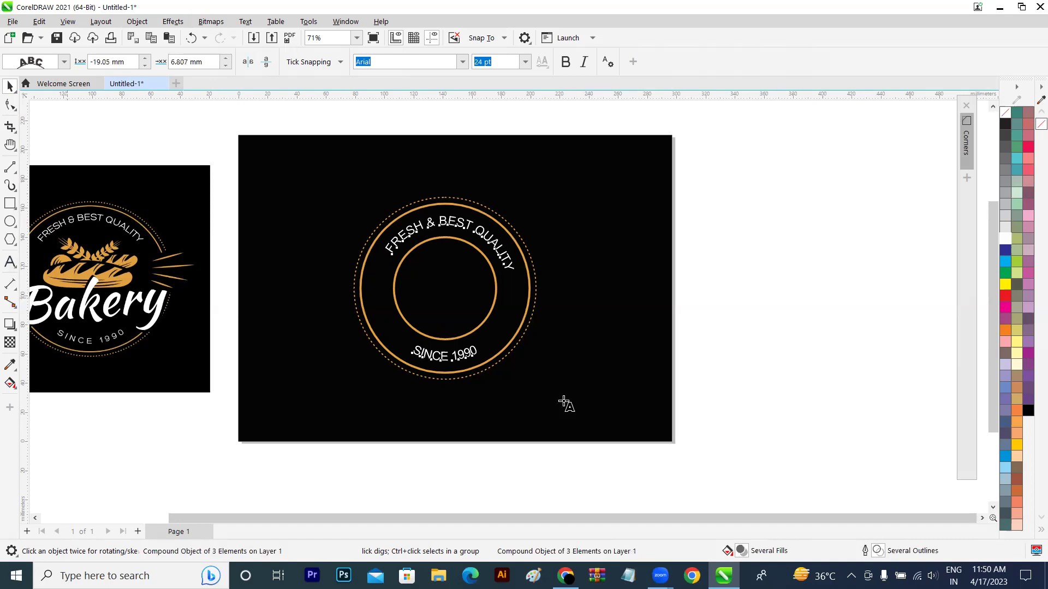
{"action": "left_click", "coordinate": [432, 357]}
{"action": "key", "text": "ctrl+a"}
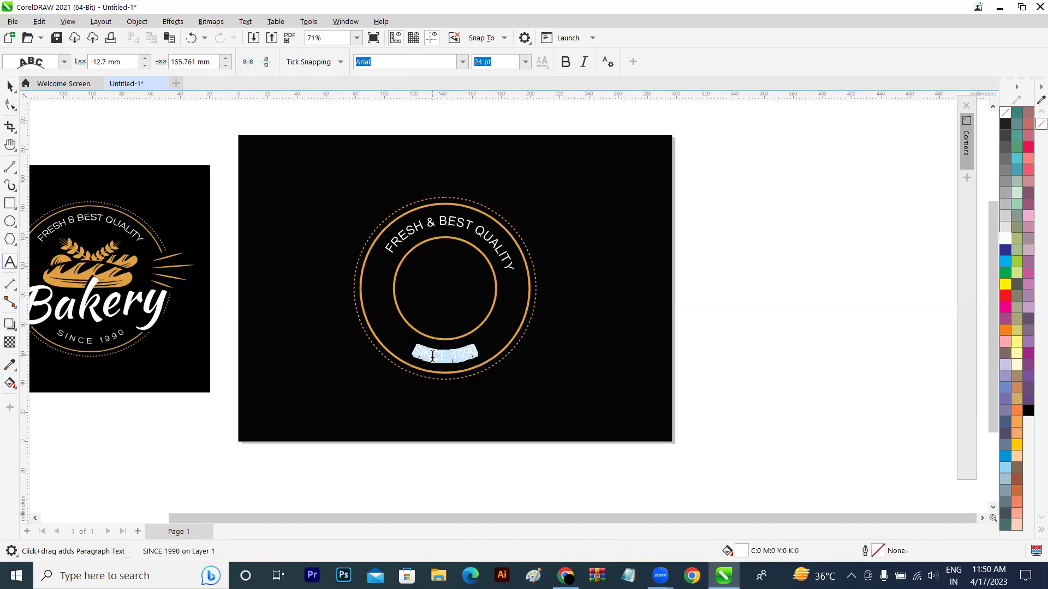
{"action": "left_click", "coordinate": [10, 261]}
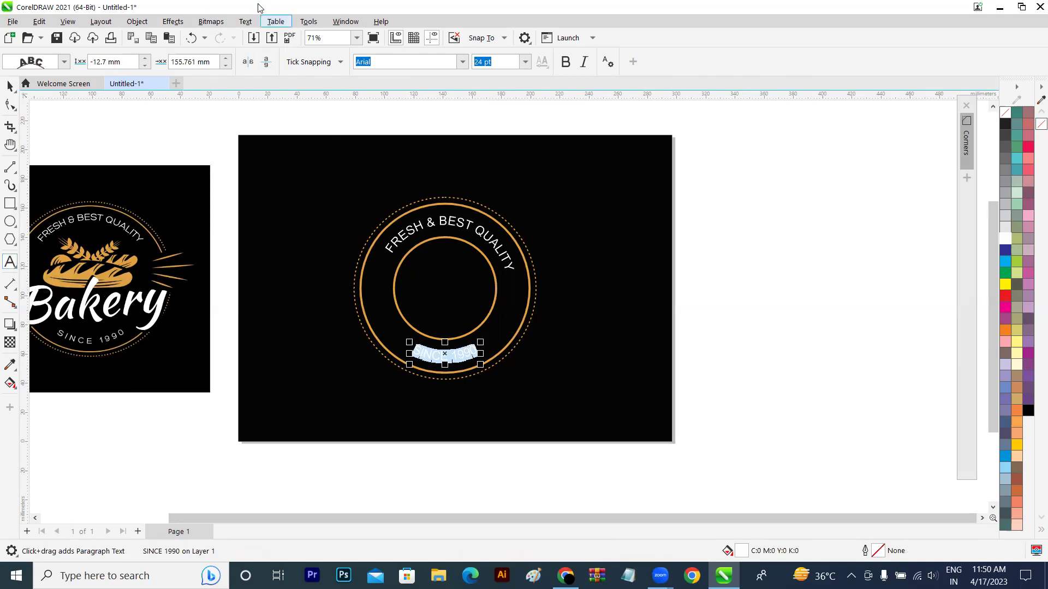
{"action": "left_click", "coordinate": [247, 23]}
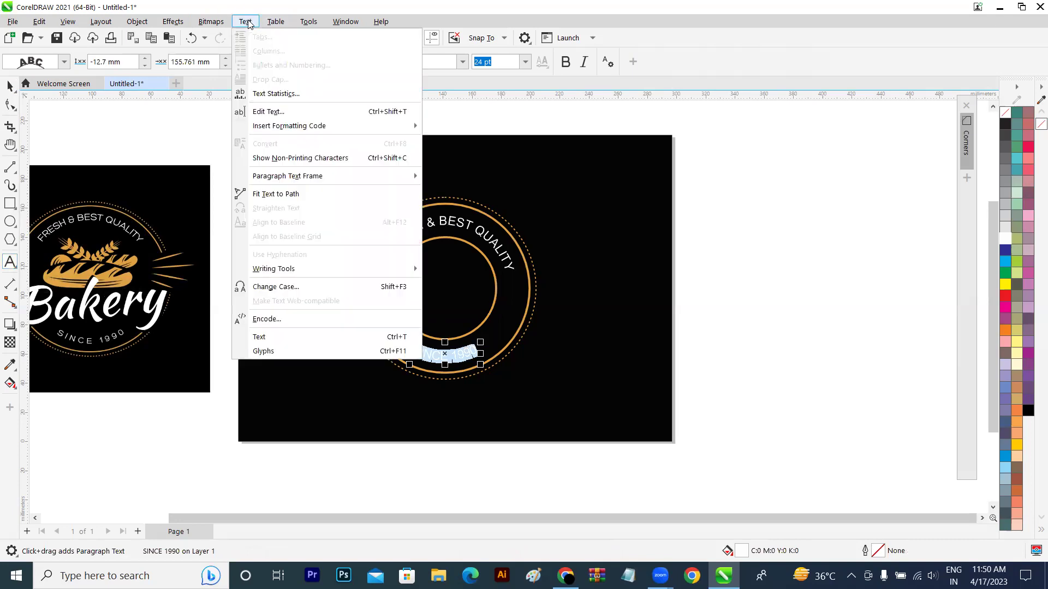
{"action": "left_click", "coordinate": [272, 337]}
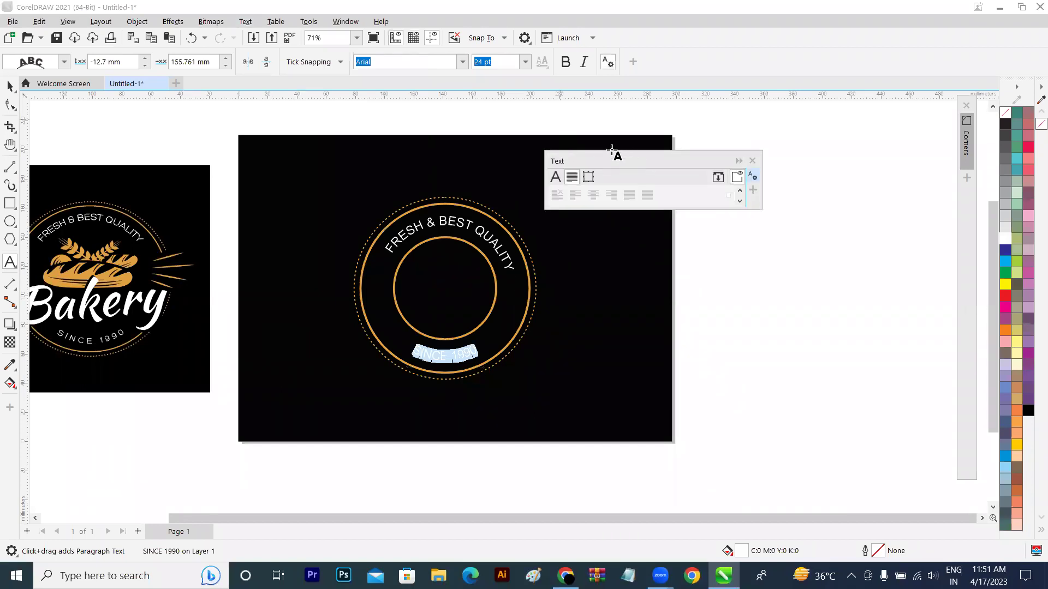
{"action": "left_click_drag", "start_coordinate": [595, 158], "coordinate": [764, 159]}
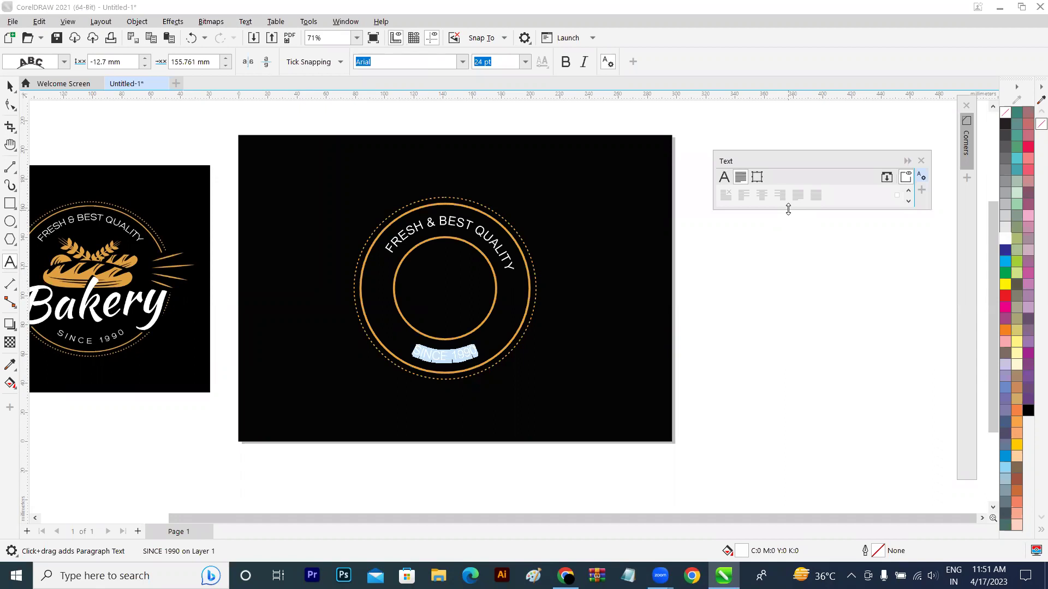
{"action": "left_click_drag", "start_coordinate": [787, 210], "coordinate": [785, 432]}
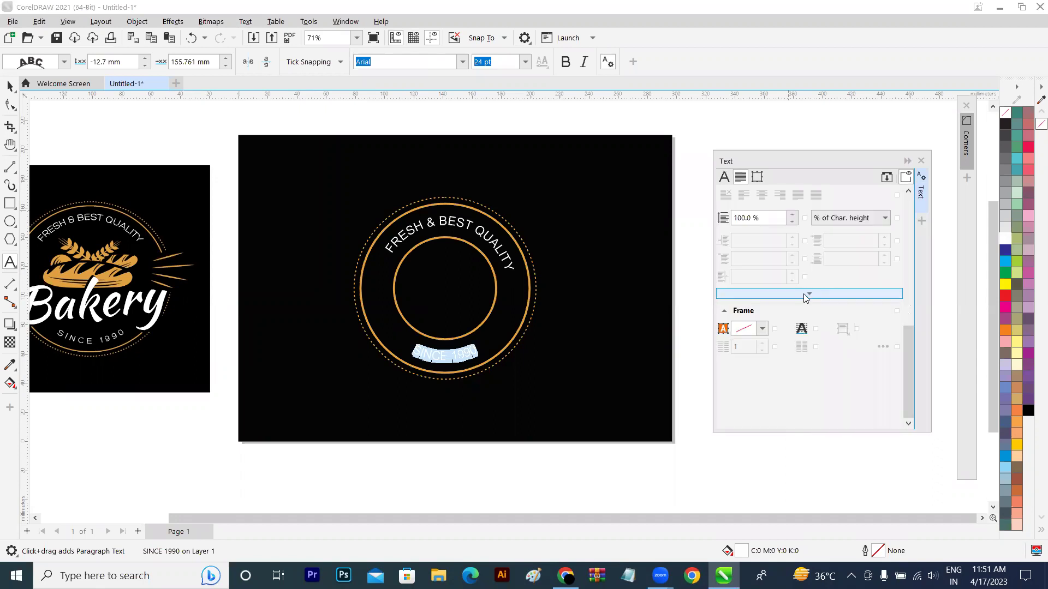
- Try 50% character spacing on the "SINCE 1990" text, and settle on 100%
{"action": "left_click", "coordinate": [805, 297]}
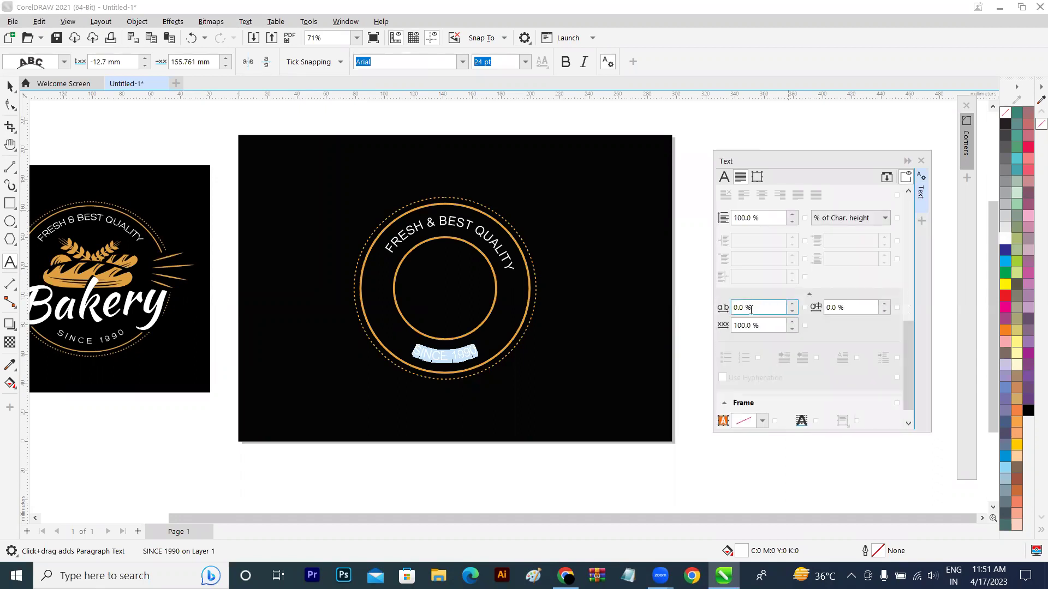
{"action": "left_click_drag", "start_coordinate": [750, 310], "coordinate": [710, 310]}
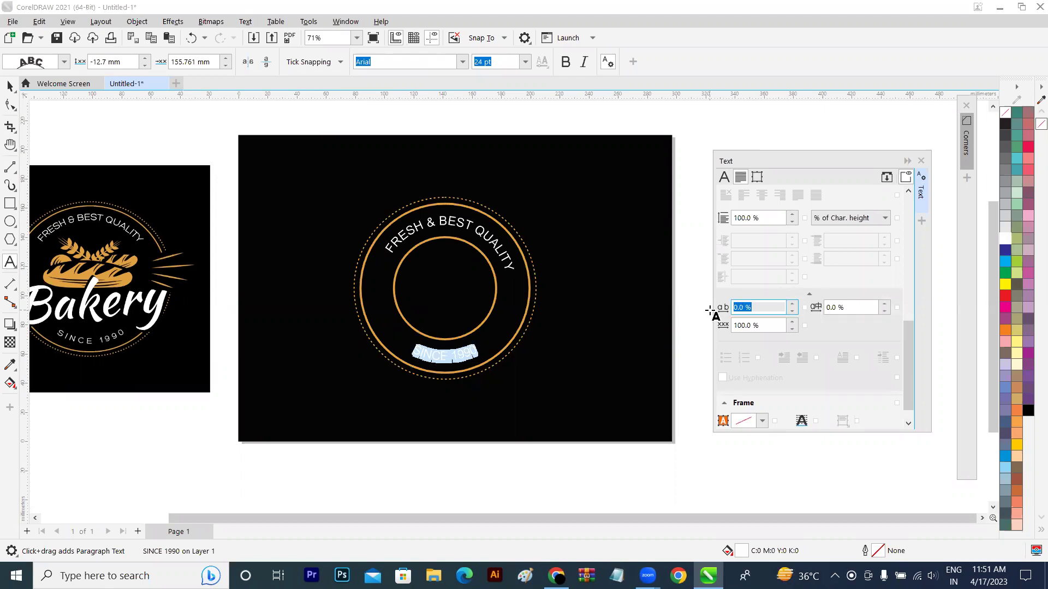
{"action": "type", "text": "50"}
{"action": "key", "text": "Return"}
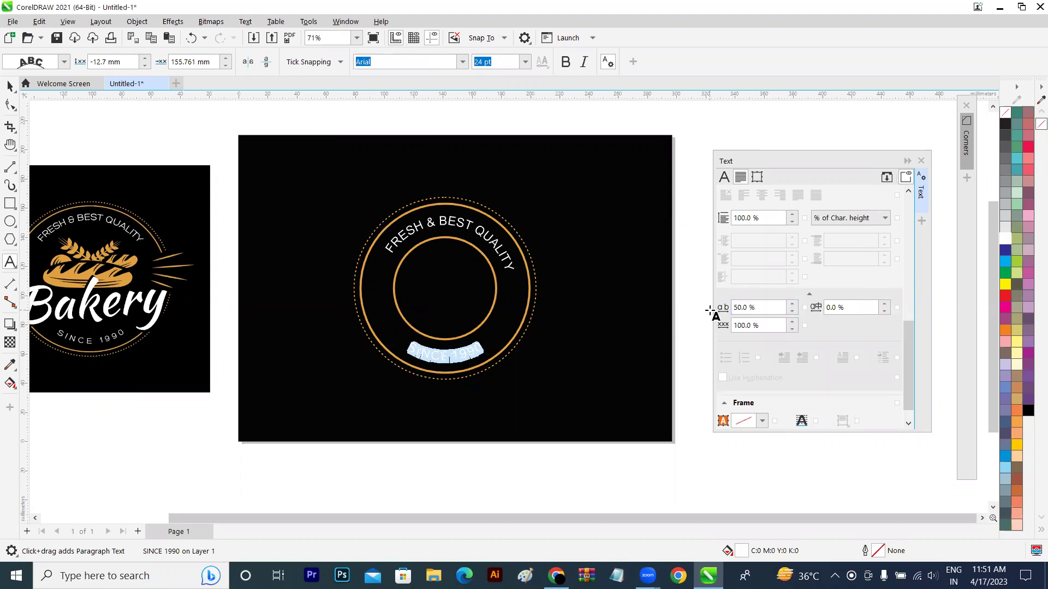
{"action": "left_click", "coordinate": [738, 307]}
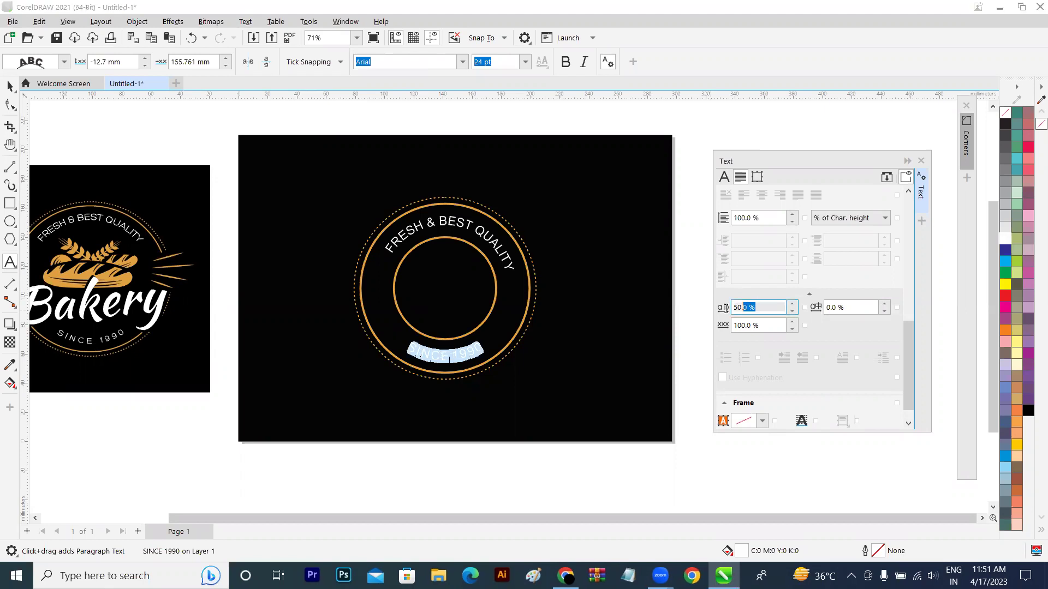
{"action": "type", "text": "100"}
{"action": "key", "text": "Return"}
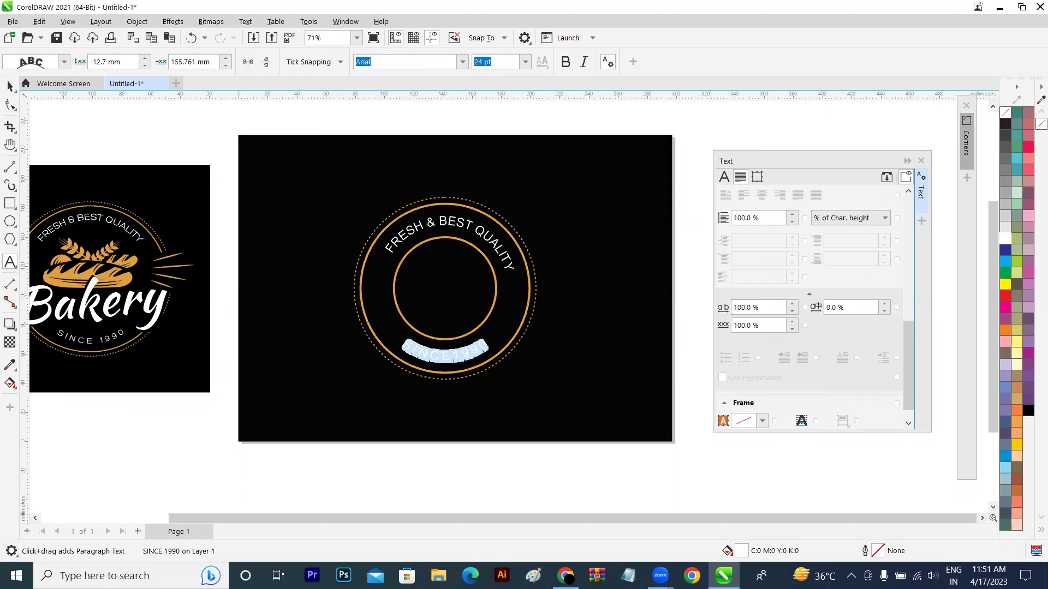
{"action": "left_click", "coordinate": [9, 86]}
{"action": "left_click", "coordinate": [64, 103]}
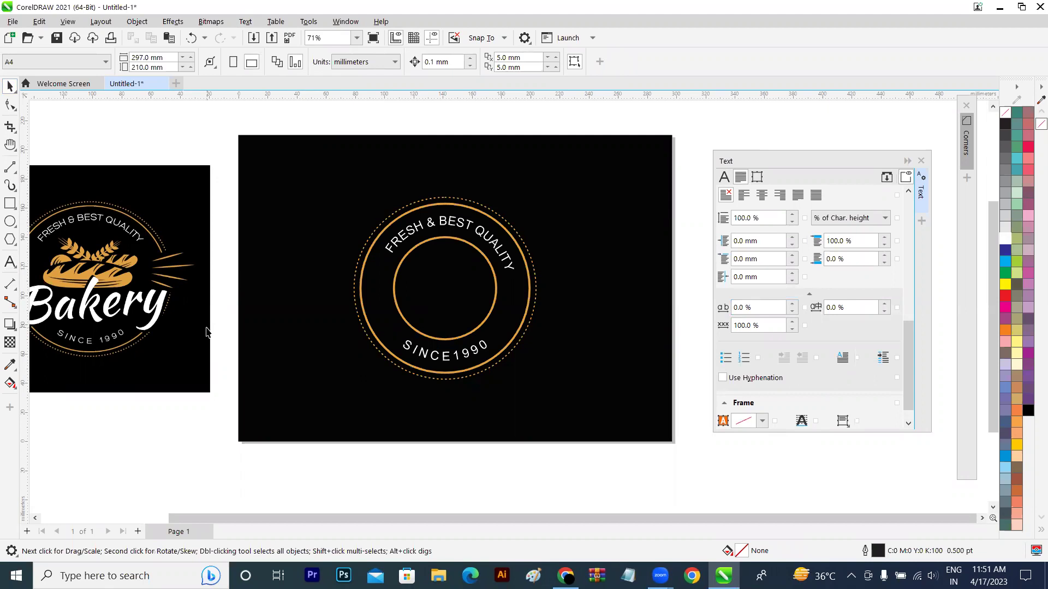
- Add the artistic text "Bakery" in the empty area below the reference logo
{"action": "key", "text": "h"}
{"action": "left_click_drag", "start_coordinate": [323, 345], "coordinate": [415, 324]}
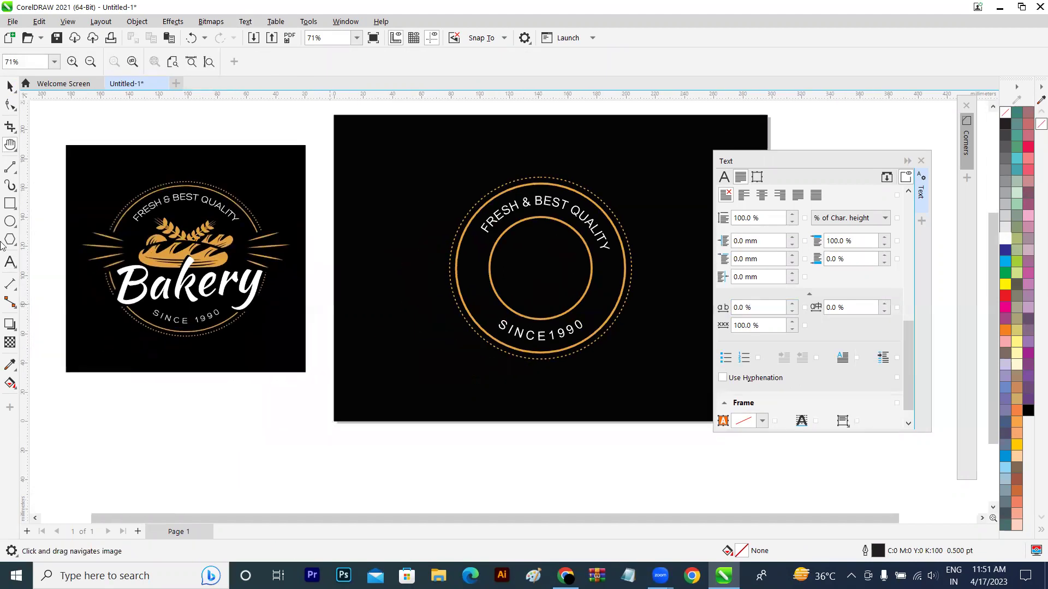
{"action": "key", "text": "space"}
{"action": "key", "text": "F8"}
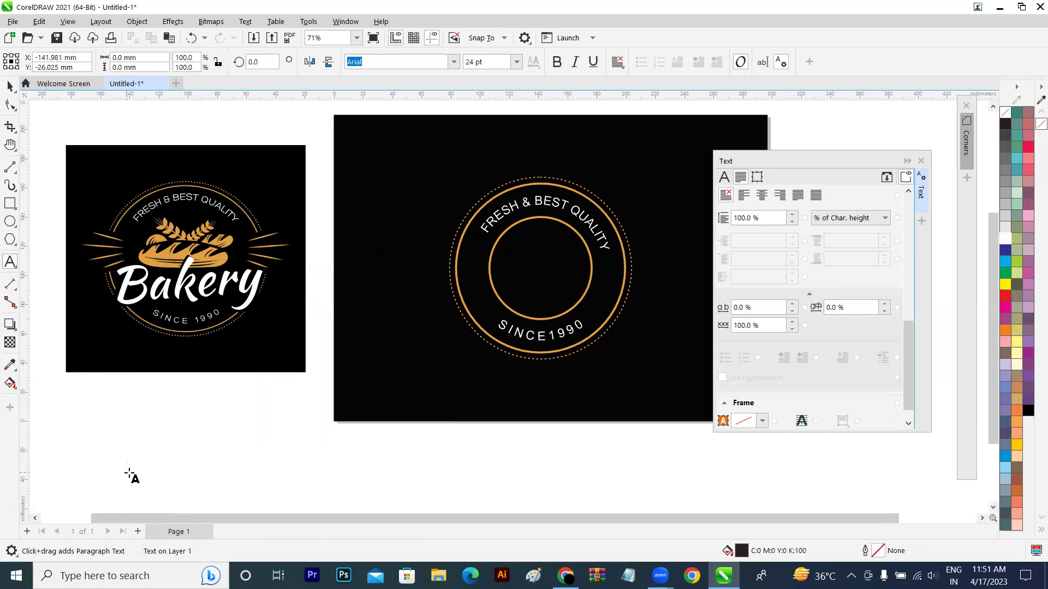
{"action": "type", "text": "b"}
{"action": "key", "text": "BackSpace"}
{"action": "type", "text": "B"}
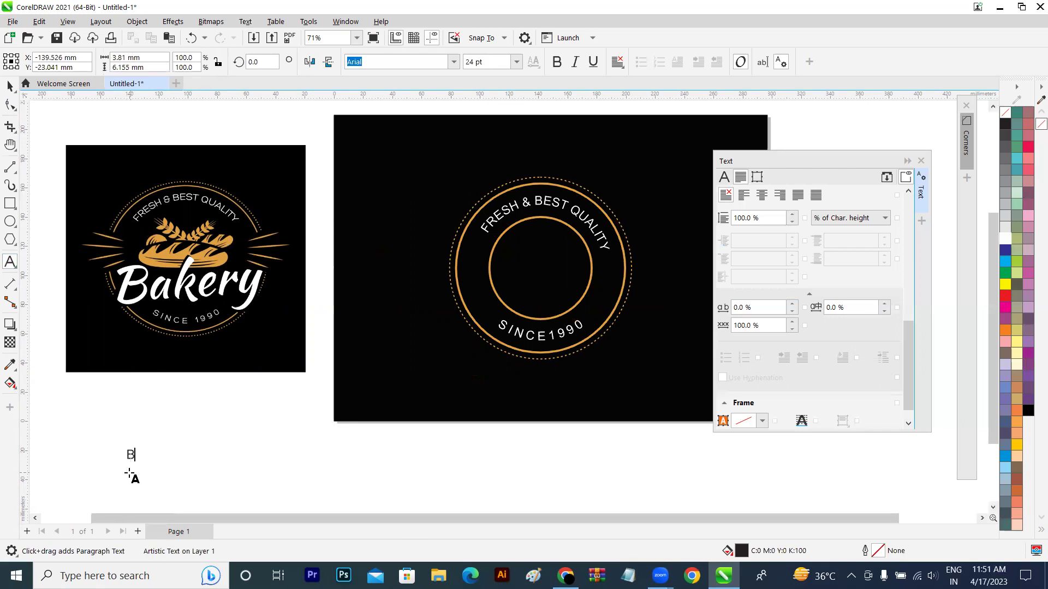
{"action": "type", "text": "akery"}
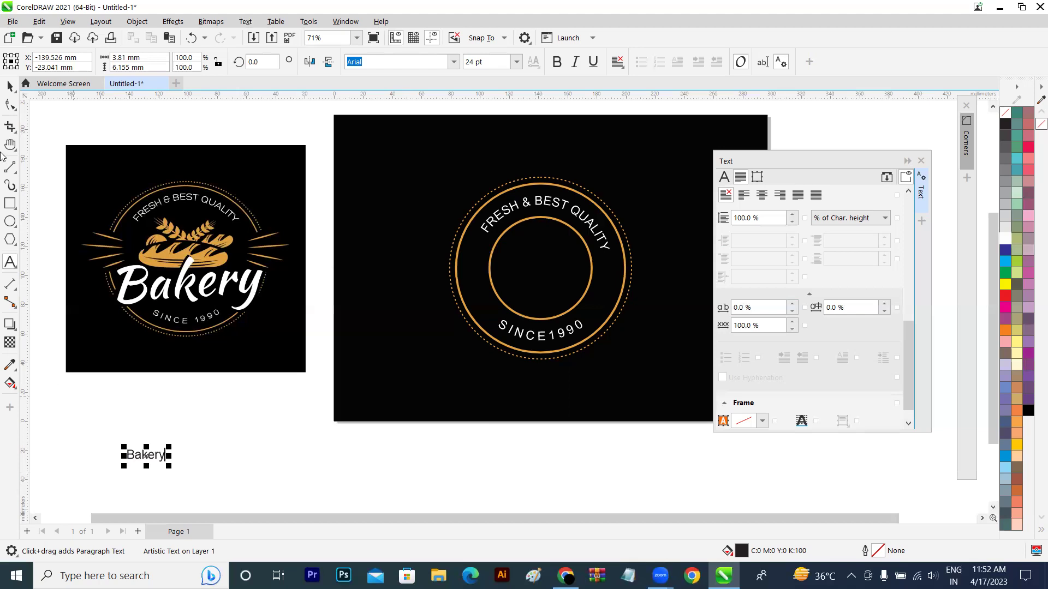
- Enlarge the "Bakery" text to about 53.5 pt, place it inside the inner circle and fill it with white
{"action": "left_click", "coordinate": [10, 86]}
{"action": "left_click_drag", "start_coordinate": [169, 447], "coordinate": [201, 429]}
{"action": "left_click_drag", "start_coordinate": [150, 461], "coordinate": [546, 283]}
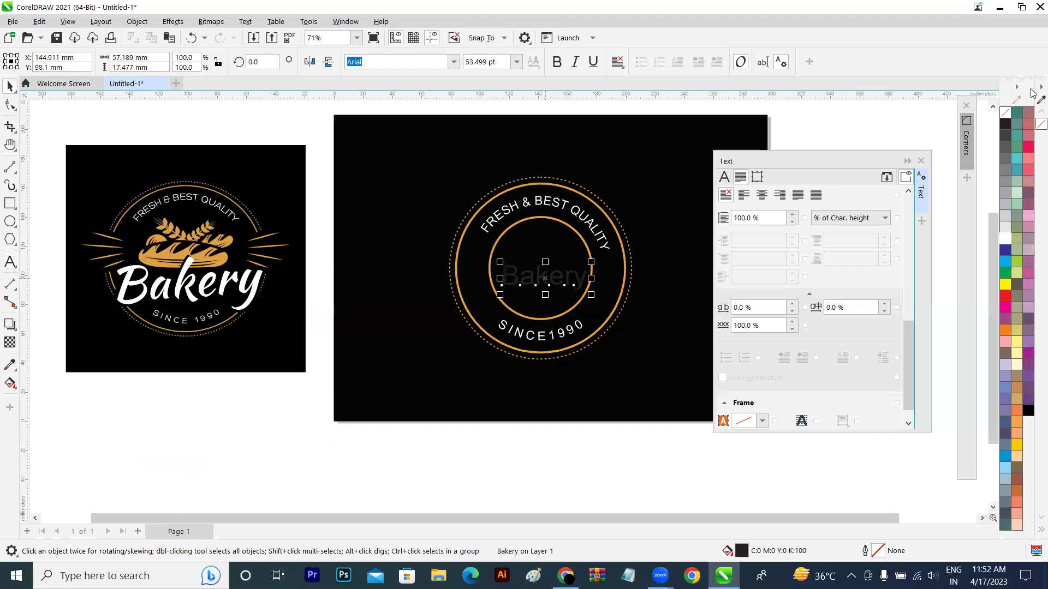
{"action": "left_click", "coordinate": [1004, 240]}
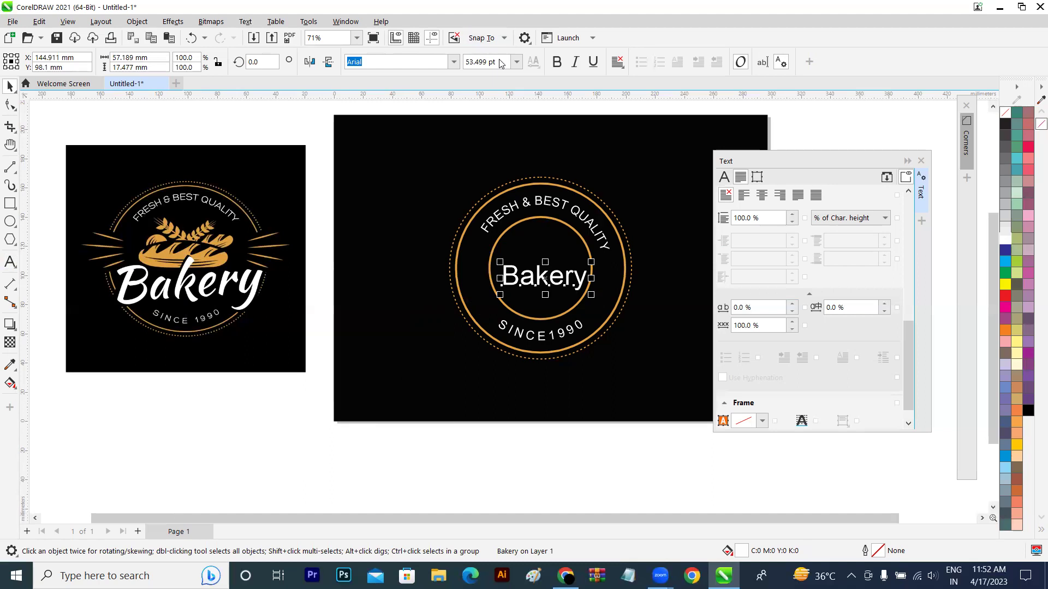
- Browse the font list for a script typeface and set the "Bakery" text to Anydore
{"action": "left_click", "coordinate": [454, 62]}
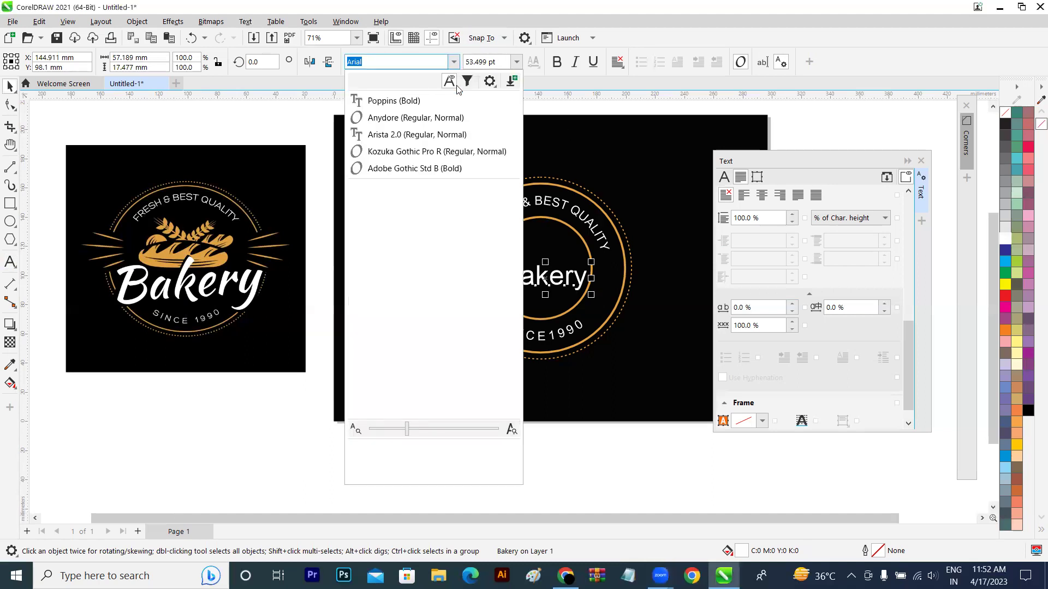
{"action": "left_click", "coordinate": [454, 62]}
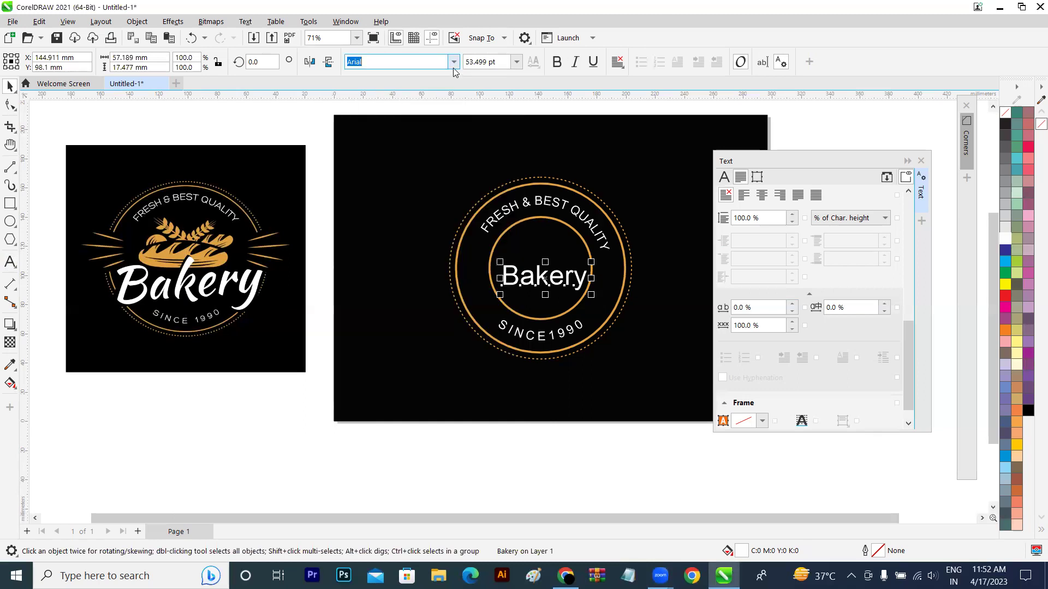
{"action": "left_click", "coordinate": [454, 63]}
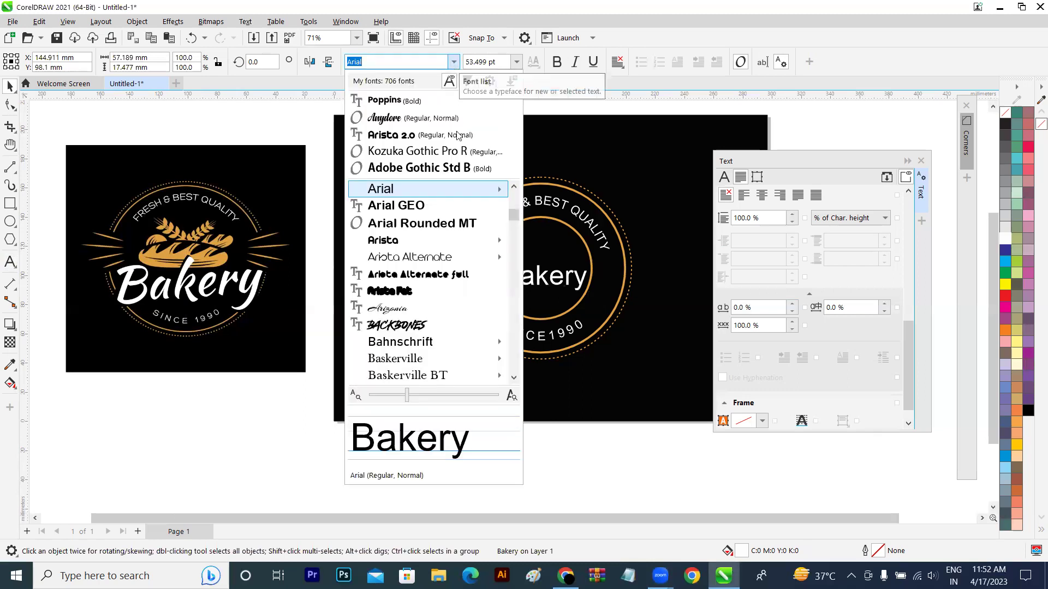
{"action": "key", "text": "Escape"}
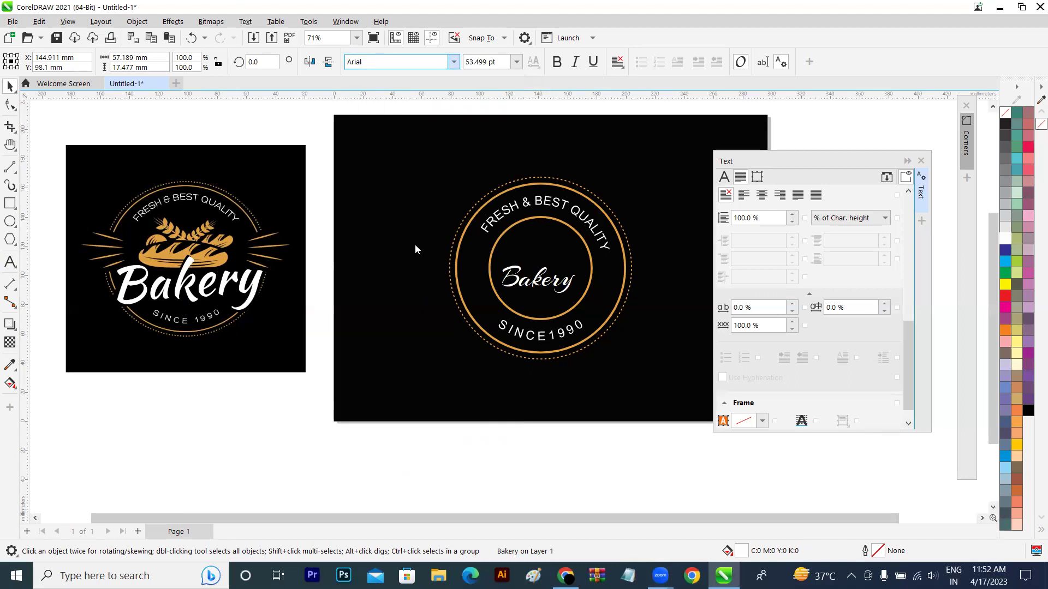
{"action": "left_click", "coordinate": [453, 63]}
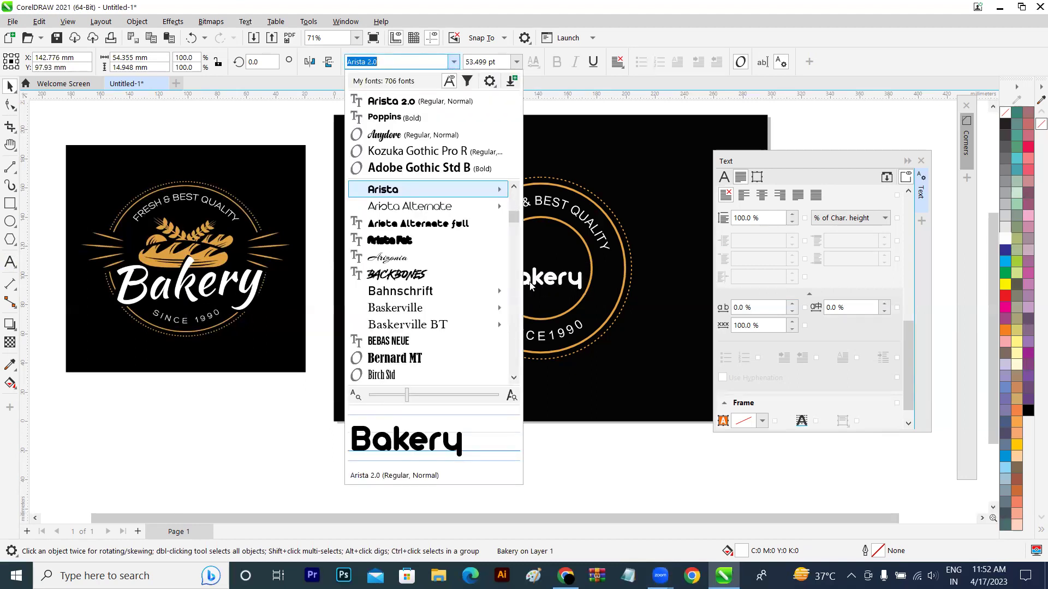
{"action": "scroll", "coordinate": [516, 234], "scroll_direction": "down", "scroll_amount": 10}
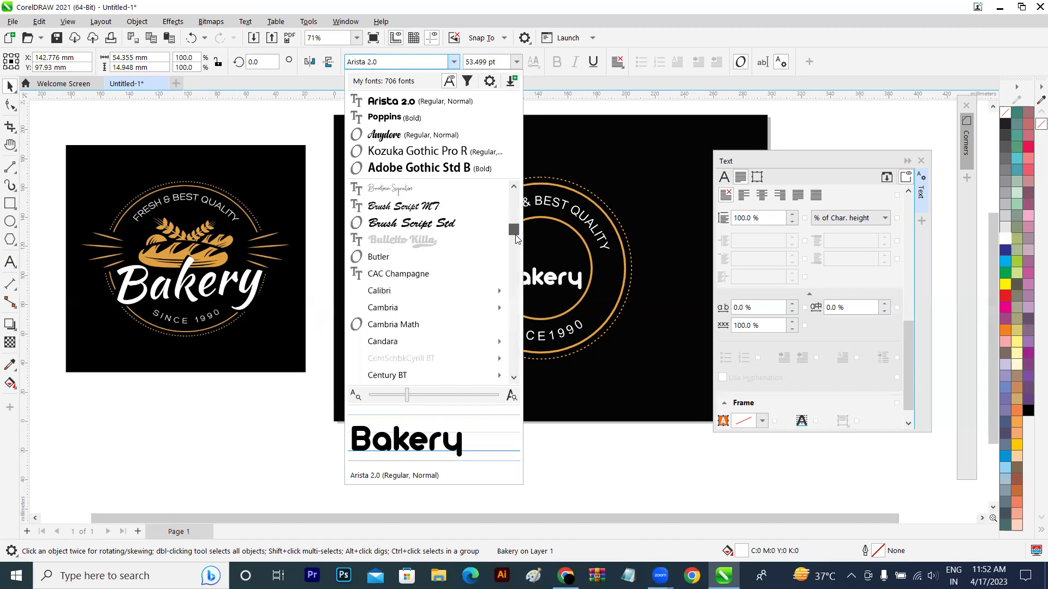
{"action": "scroll", "coordinate": [516, 253], "scroll_direction": "down", "scroll_amount": 10}
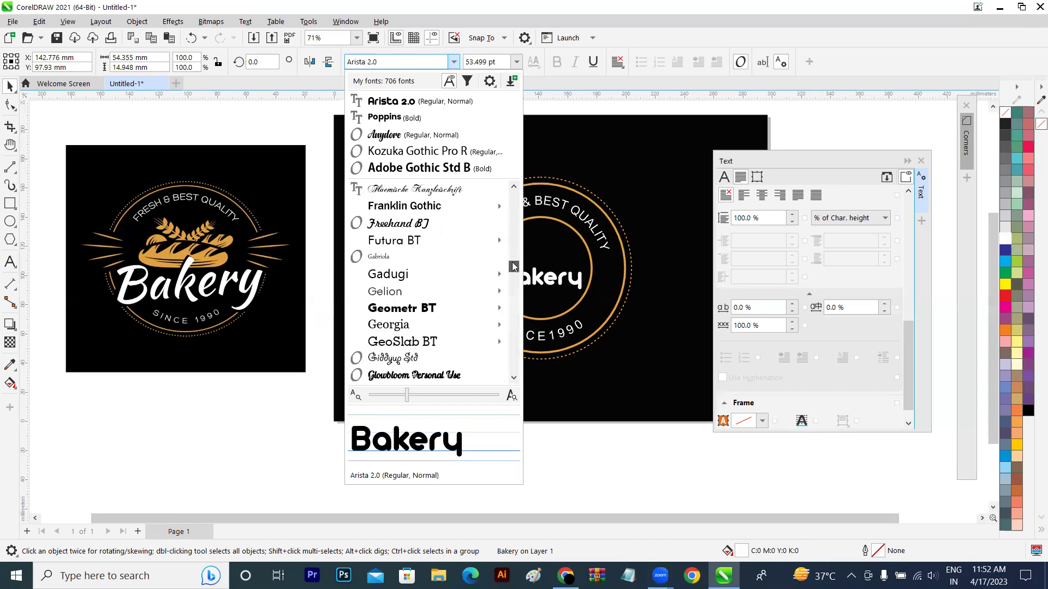
{"action": "scroll", "coordinate": [513, 266], "scroll_direction": "down", "scroll_amount": 2}
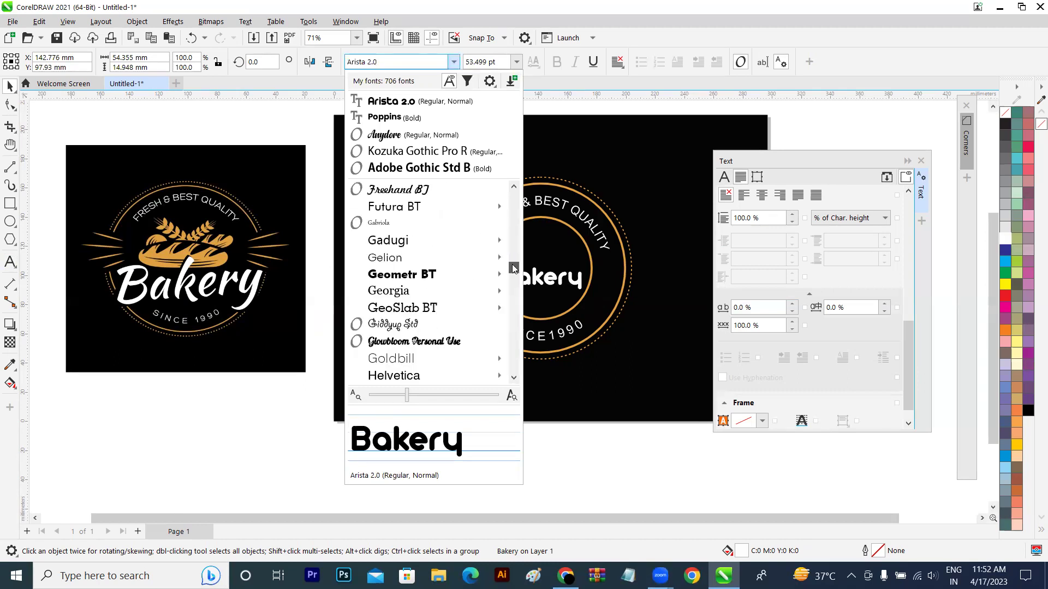
{"action": "left_click", "coordinate": [426, 136]}
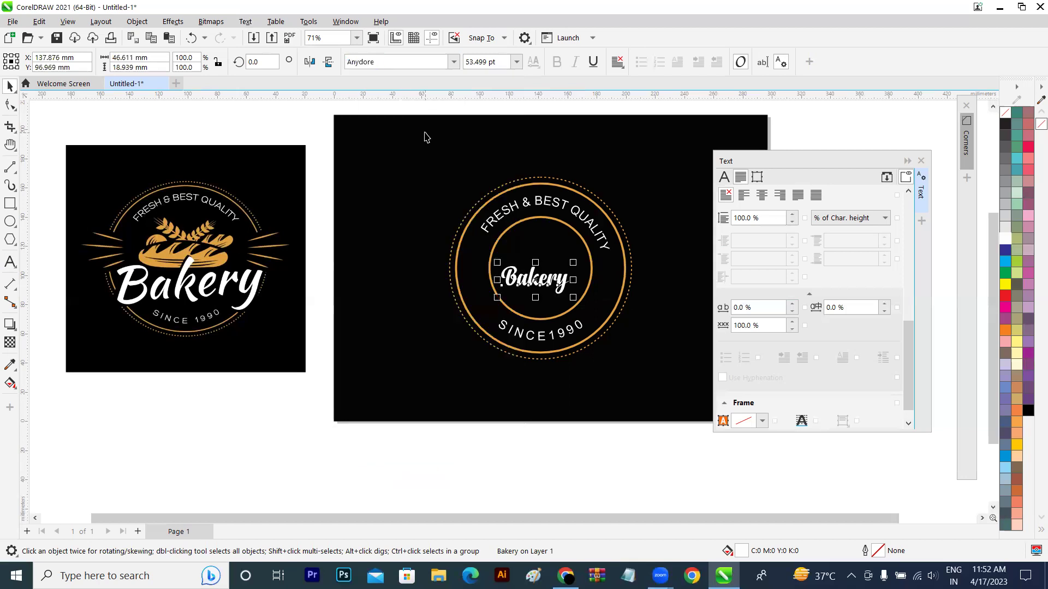
- Enlarge "Bakery" to about 141.3 pt, set slightly lower across the rings, and tilt it about 3° counterclockwise
{"action": "left_click_drag", "start_coordinate": [572, 262], "coordinate": [647, 232]}
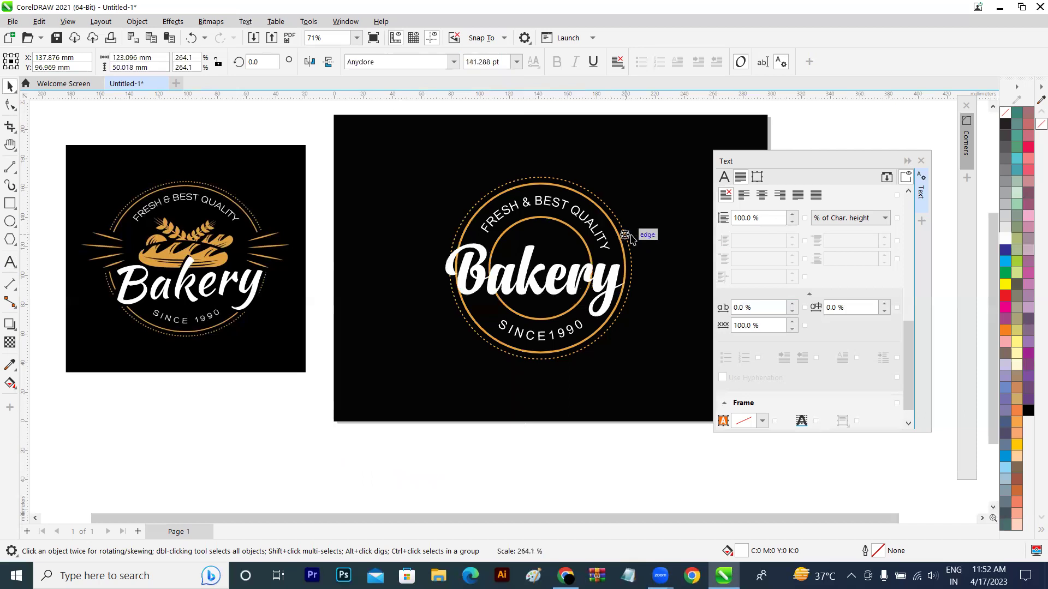
{"action": "left_click_drag", "start_coordinate": [527, 279], "coordinate": [525, 292]}
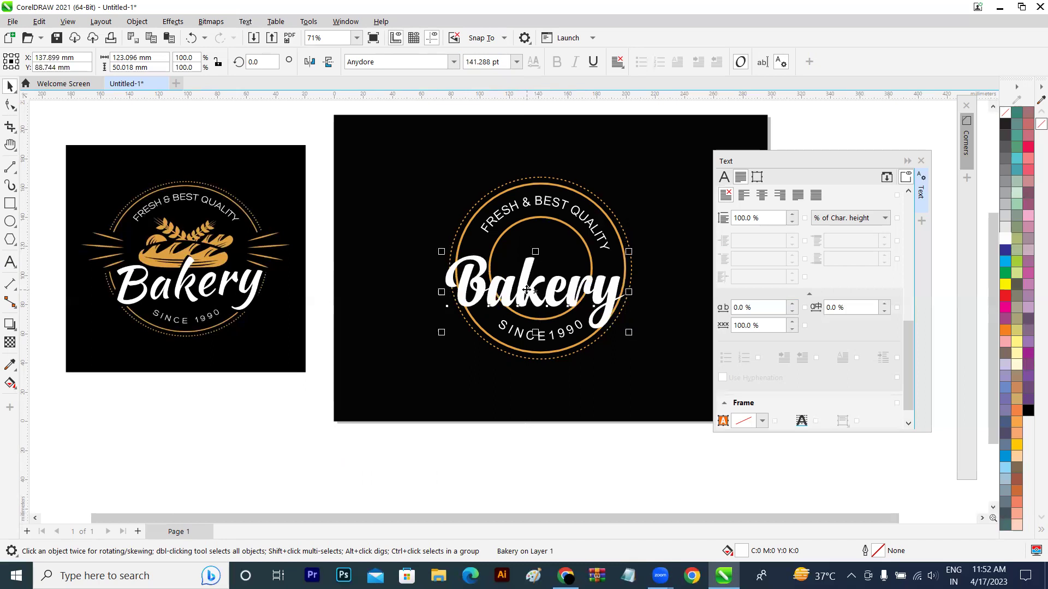
{"action": "left_click", "coordinate": [527, 289]}
{"action": "left_click_drag", "start_coordinate": [631, 249], "coordinate": [637, 246]}
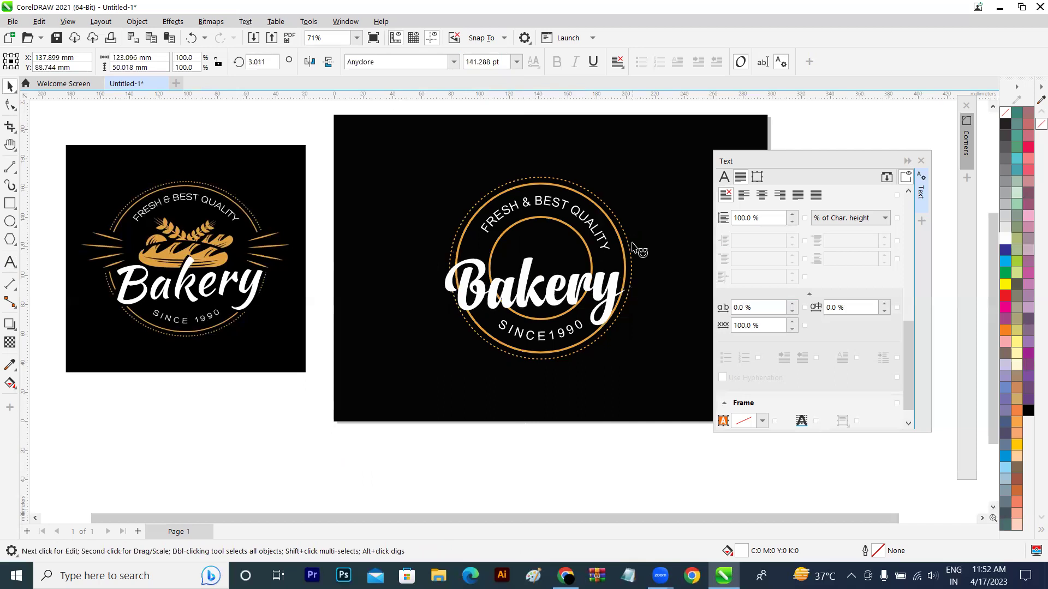
- Enlarge the tilted "Bakery" title further to about 151.4 pt so it extends past the outer rings, and deselect it
{"action": "left_click", "coordinate": [479, 289]}
{"action": "left_click_drag", "start_coordinate": [632, 252], "coordinate": [649, 245]}
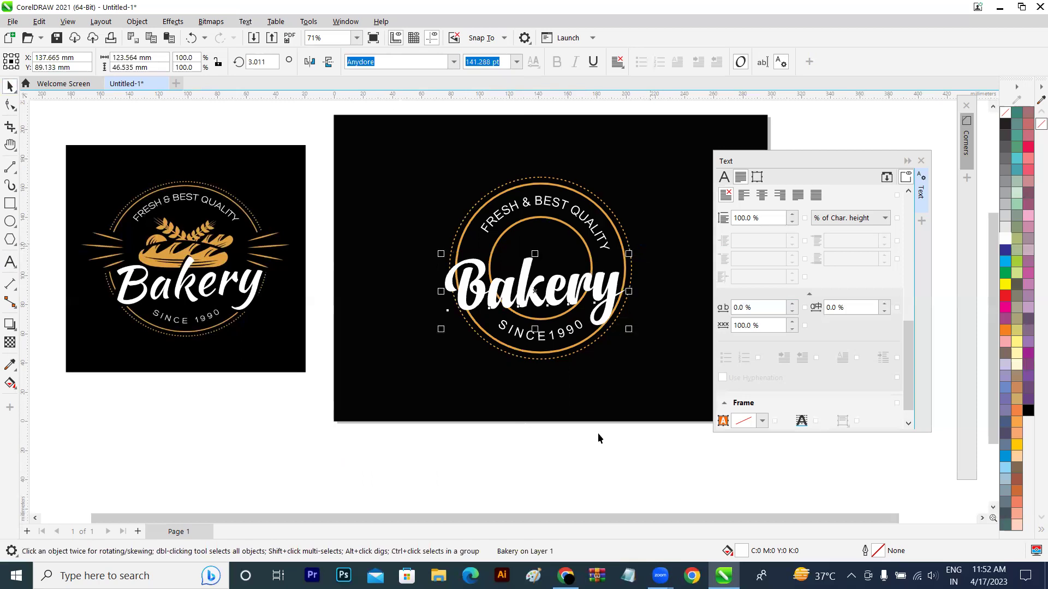
{"action": "left_click", "coordinate": [610, 313]}
{"action": "key", "text": "ctrl+z"}
{"action": "left_click_drag", "start_coordinate": [637, 246], "coordinate": [637, 243]}
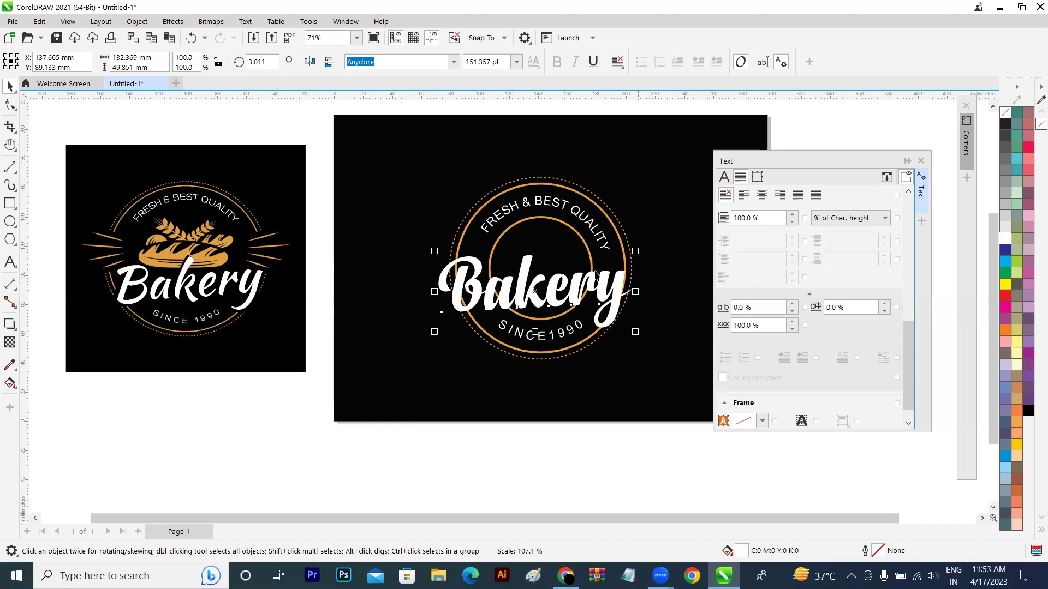
{"action": "left_click_drag", "start_coordinate": [491, 306], "coordinate": [491, 307]}
{"action": "left_click", "coordinate": [512, 487]}
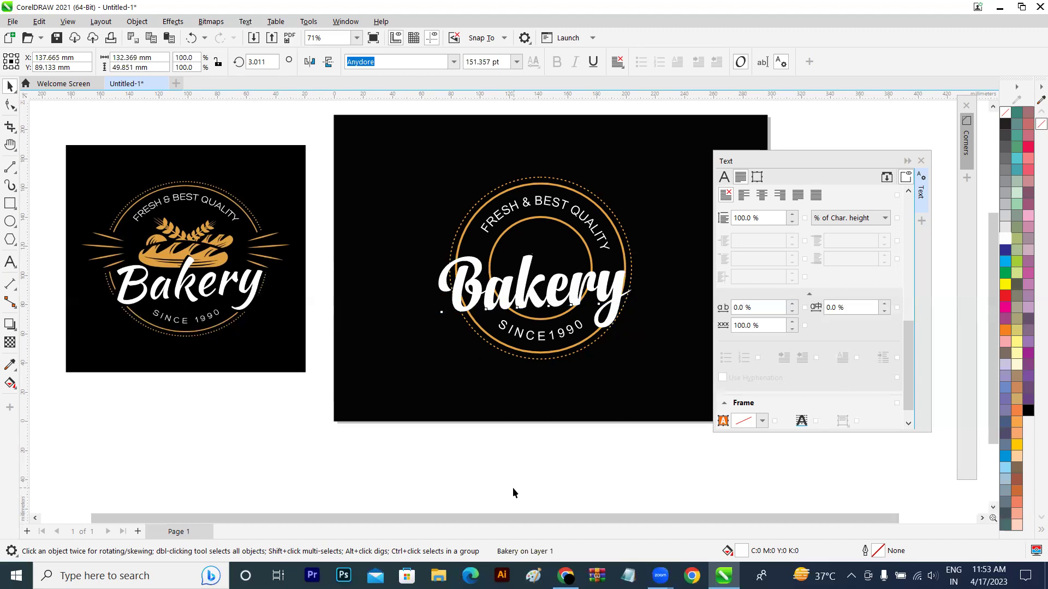
- Convert the outline of the solid outer ring to an object, keeping the ring in its original position
{"action": "left_click", "coordinate": [472, 221]}
{"action": "left_click_drag", "start_coordinate": [471, 218], "coordinate": [447, 176]}
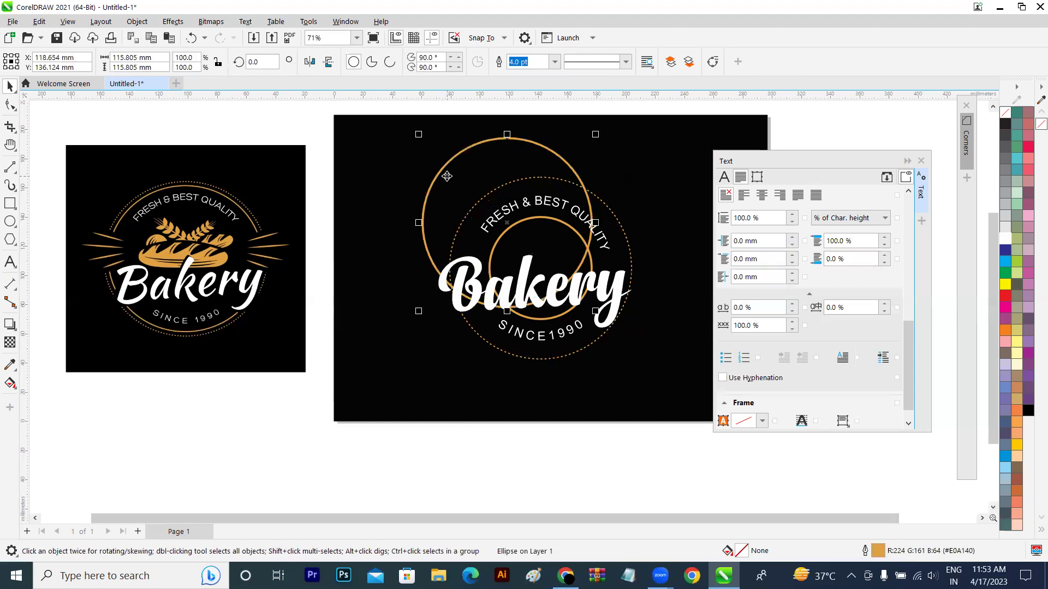
{"action": "key", "text": "ctrl+z"}
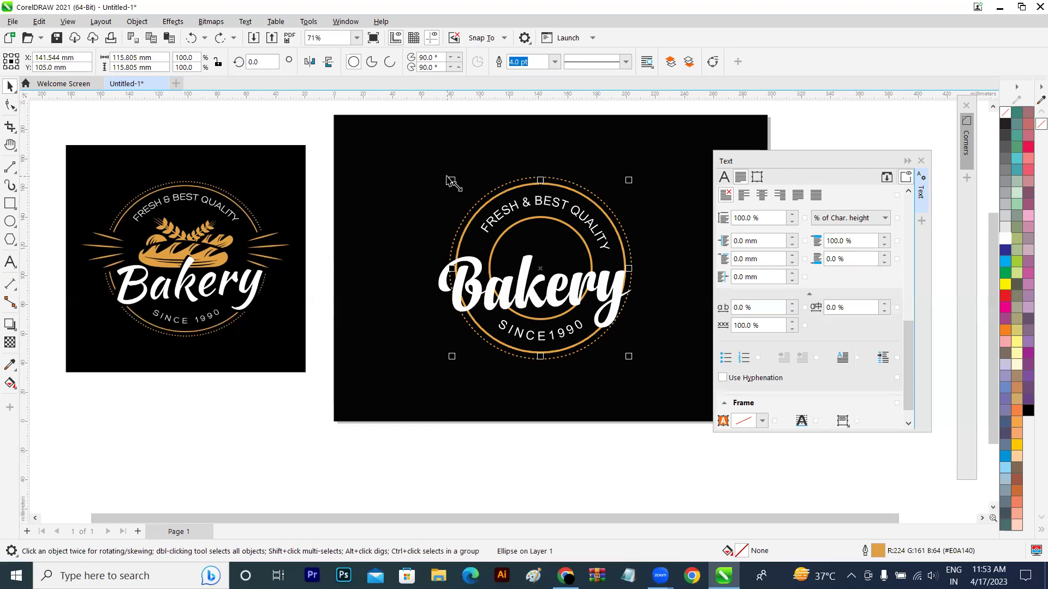
{"action": "key", "text": "ctrl+shift+q"}
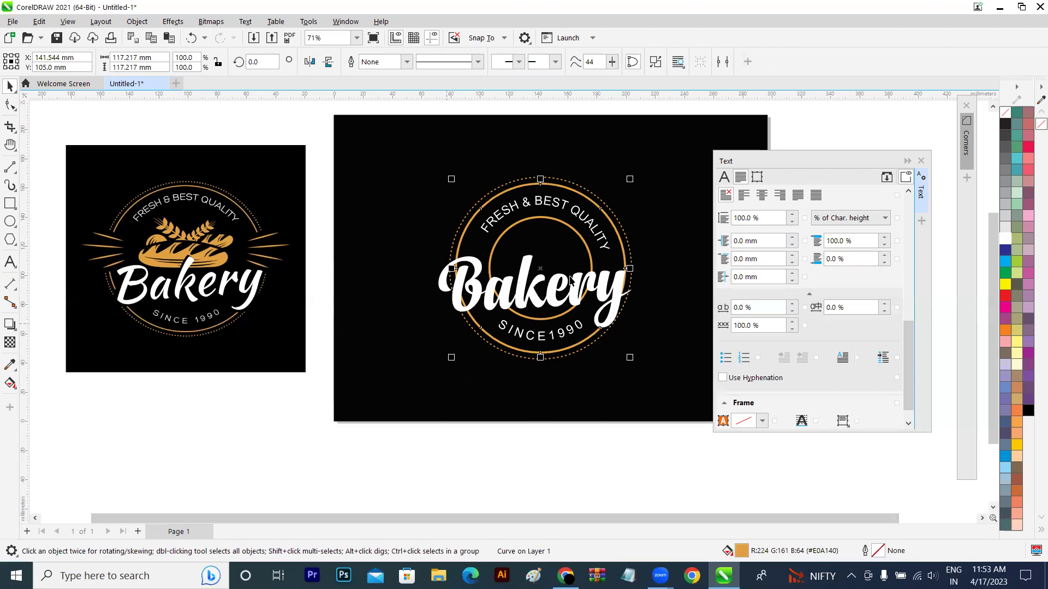
- Try moving the converted outer ring off the artwork and filling it with yellow, and undo both changes
{"action": "left_click", "coordinate": [448, 470]}
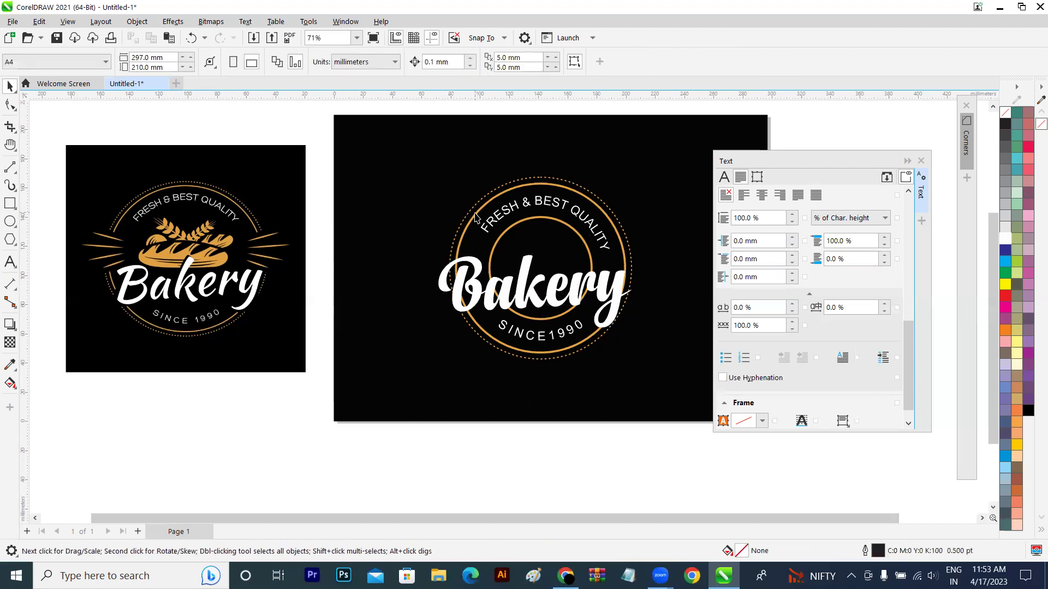
{"action": "left_click_drag", "start_coordinate": [475, 220], "coordinate": [291, 115]}
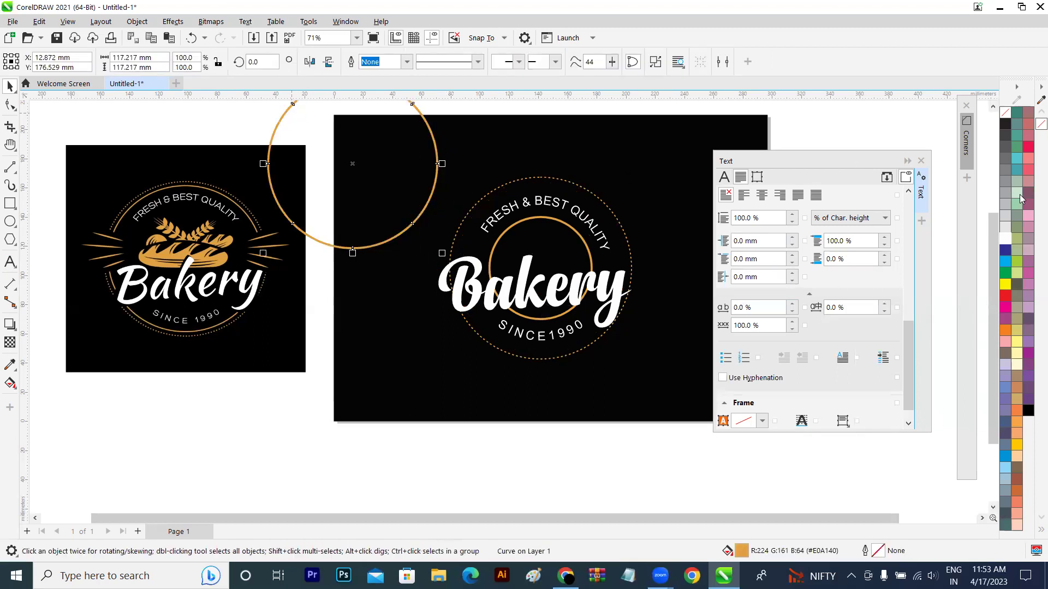
{"action": "left_click", "coordinate": [1004, 284]}
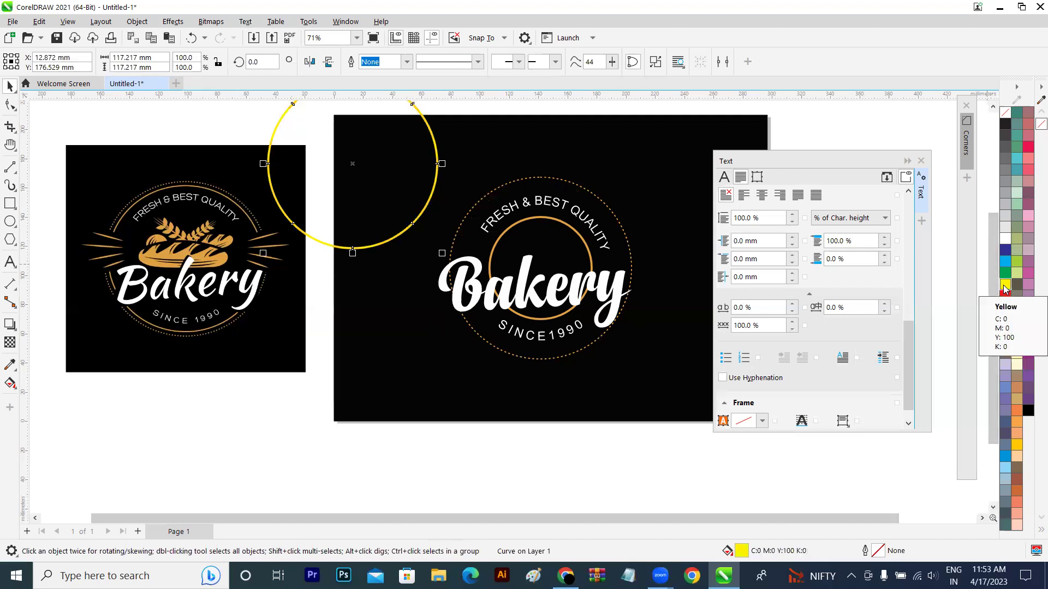
{"action": "key", "text": "ctrl+z"}
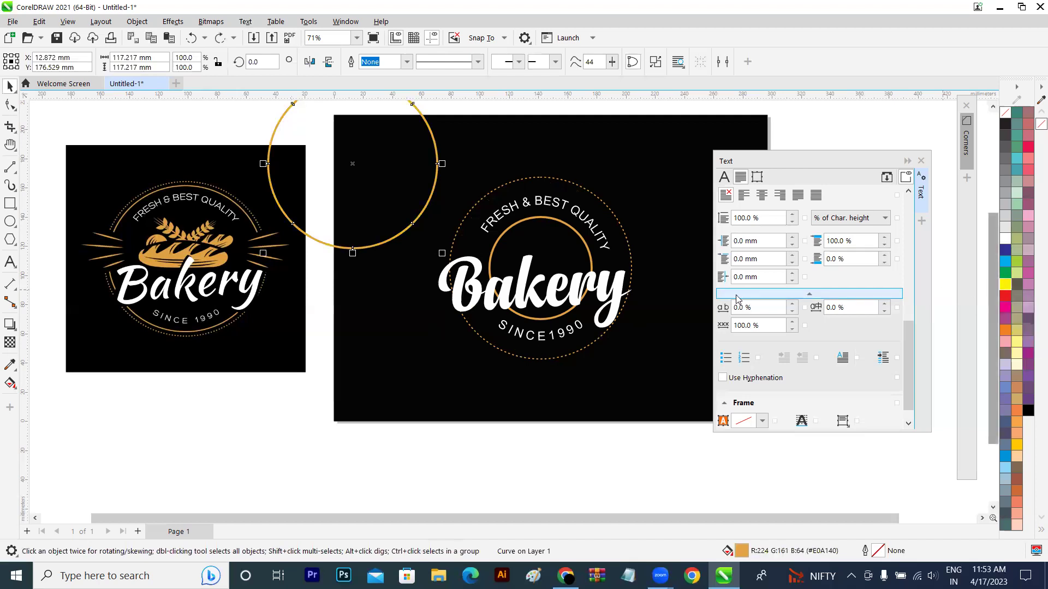
{"action": "key", "text": "ctrl+z"}
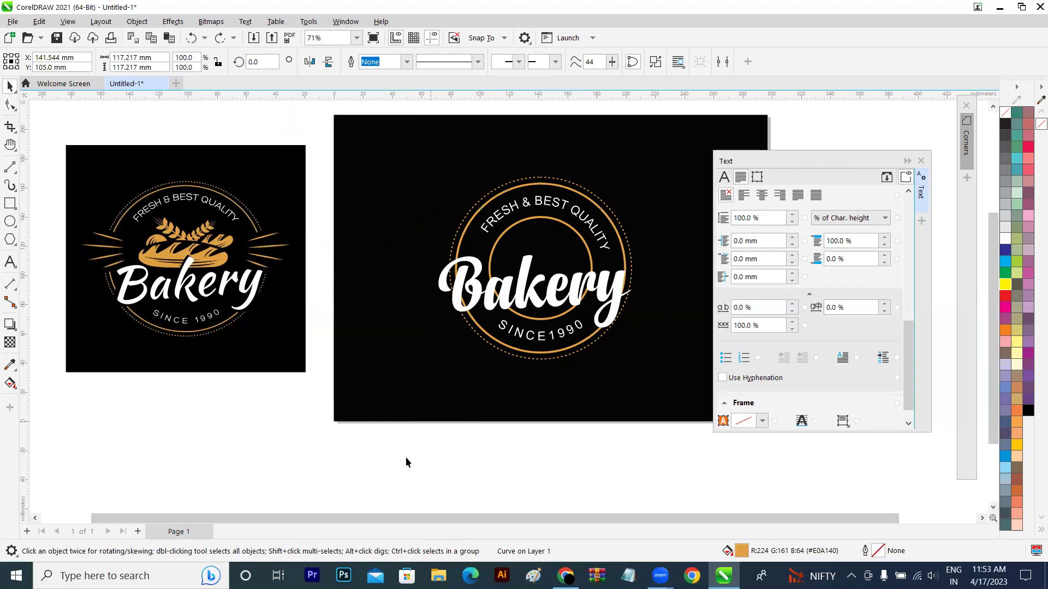
{"action": "left_click", "coordinate": [404, 457]}
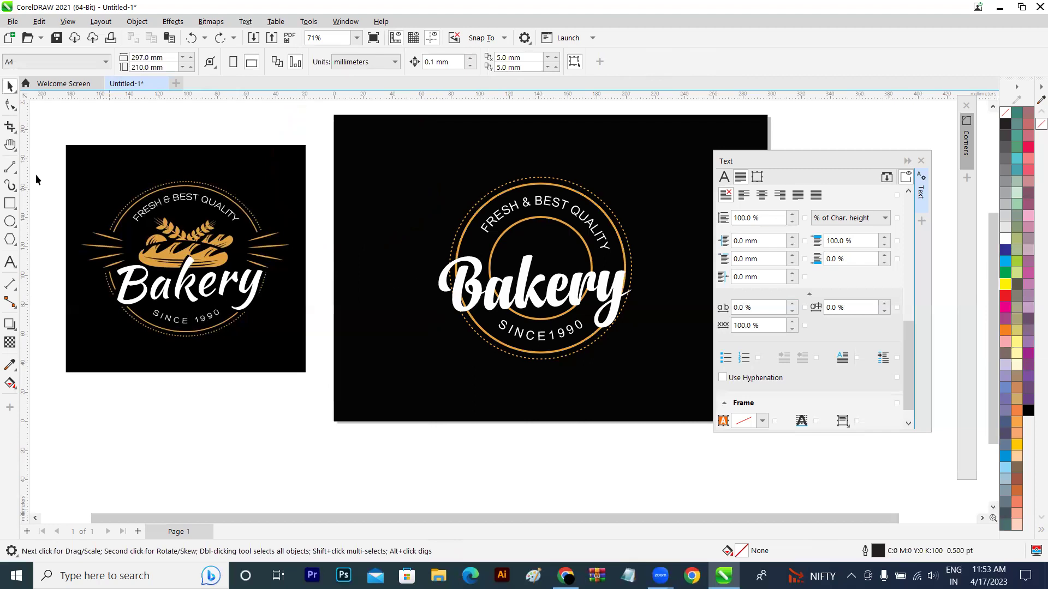
- Draw a closed Pen shape about 35 × 43 mm around the outer ring's section behind the "B" of "Bakery"
{"action": "left_click", "coordinate": [12, 169]}
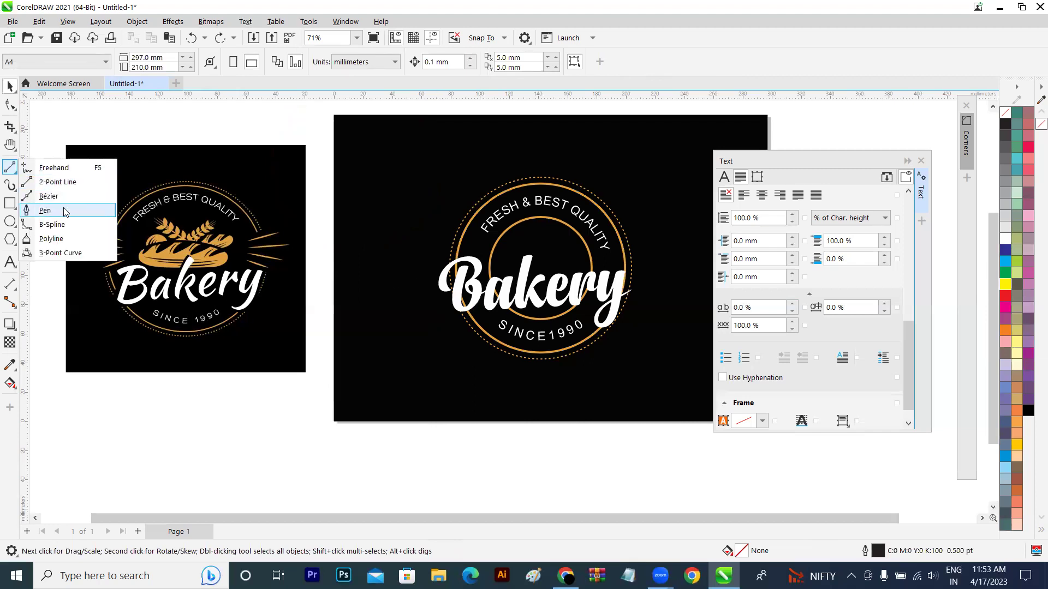
{"action": "left_click", "coordinate": [45, 211]}
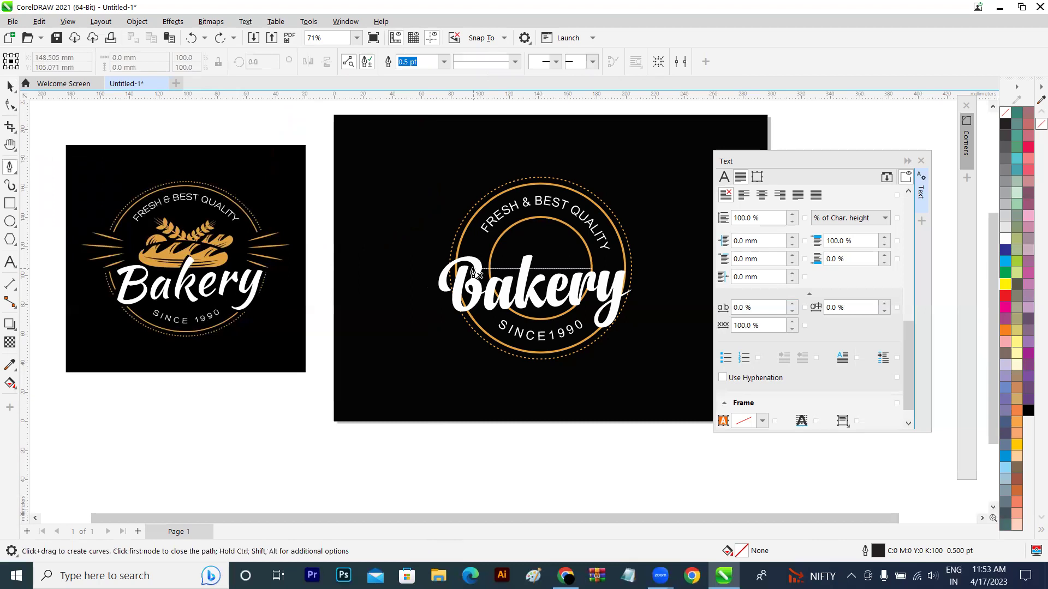
{"action": "left_click", "coordinate": [438, 292]}
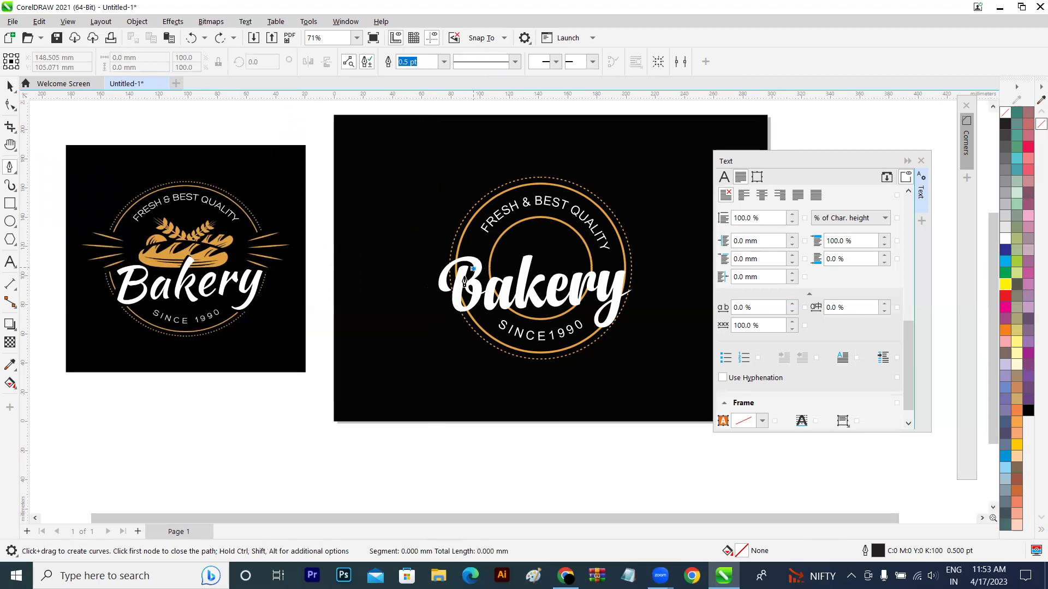
{"action": "left_click", "coordinate": [451, 331]}
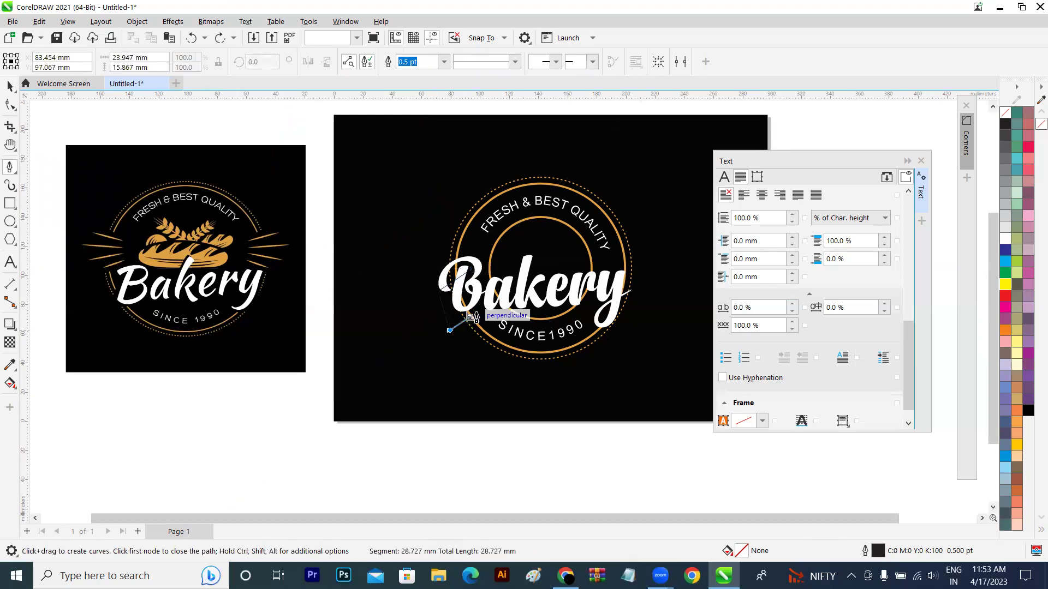
{"action": "left_click", "coordinate": [482, 310]}
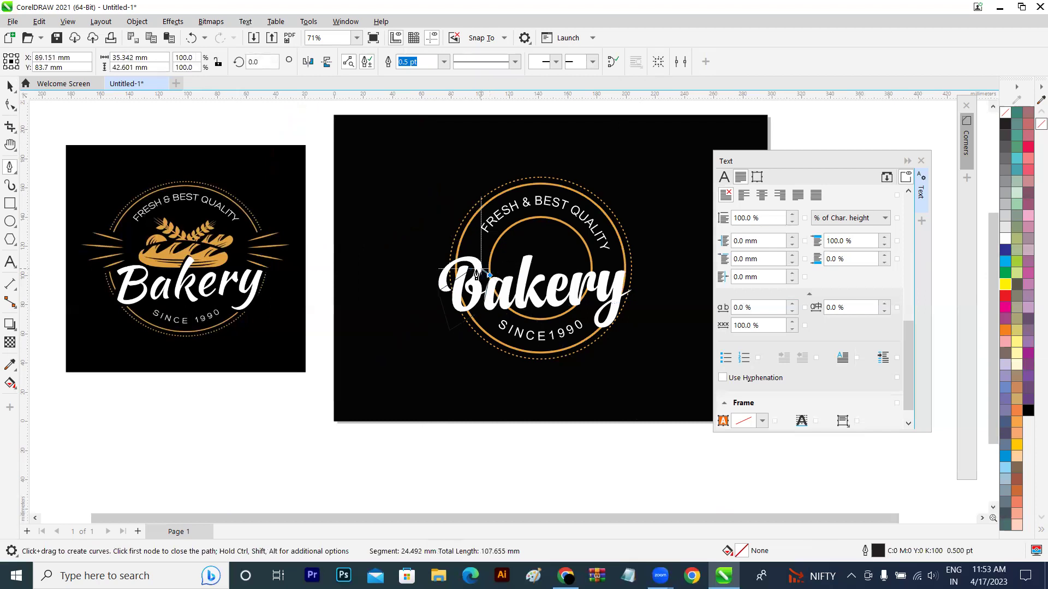
{"action": "double_click", "coordinate": [481, 266]}
- Trim the outer ring with the pen shape over the "B", and delete the leftover shape
{"action": "left_click", "coordinate": [10, 86]}
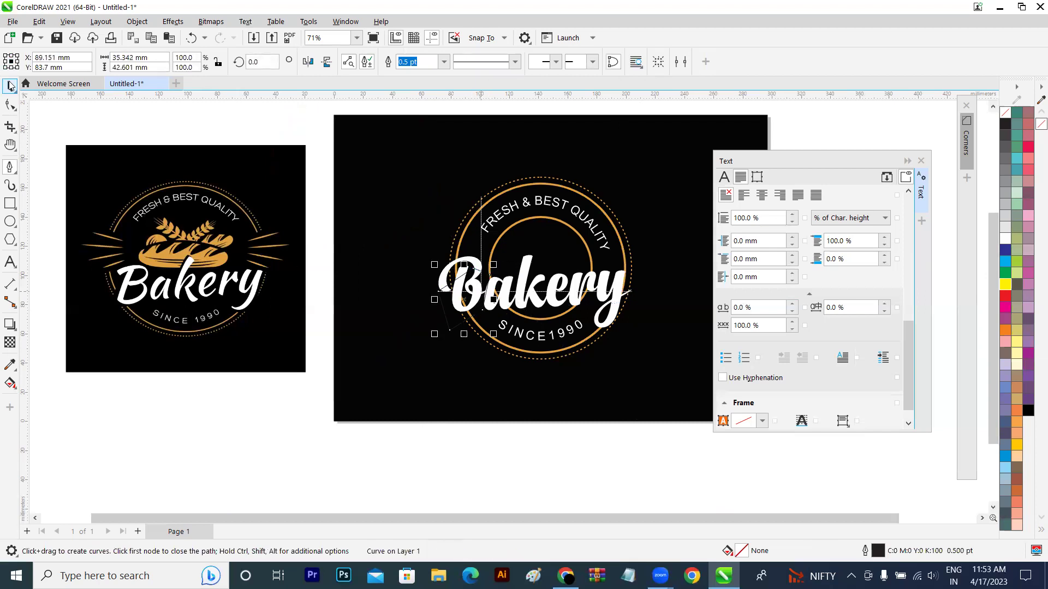
{"action": "left_click", "coordinate": [561, 356], "text": "shift"}
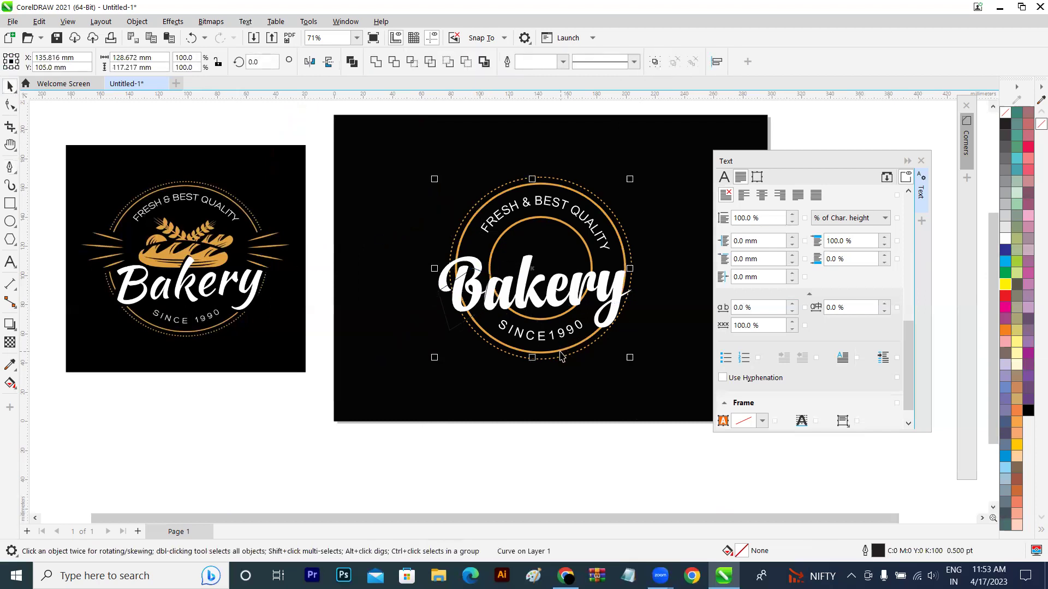
{"action": "left_click", "coordinate": [392, 62]}
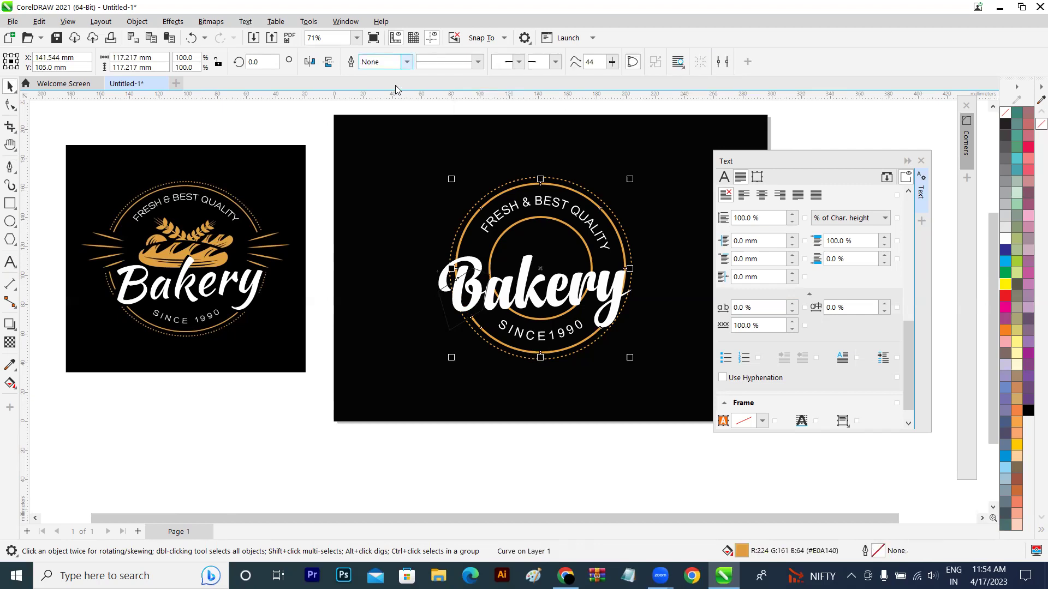
{"action": "left_click", "coordinate": [449, 331]}
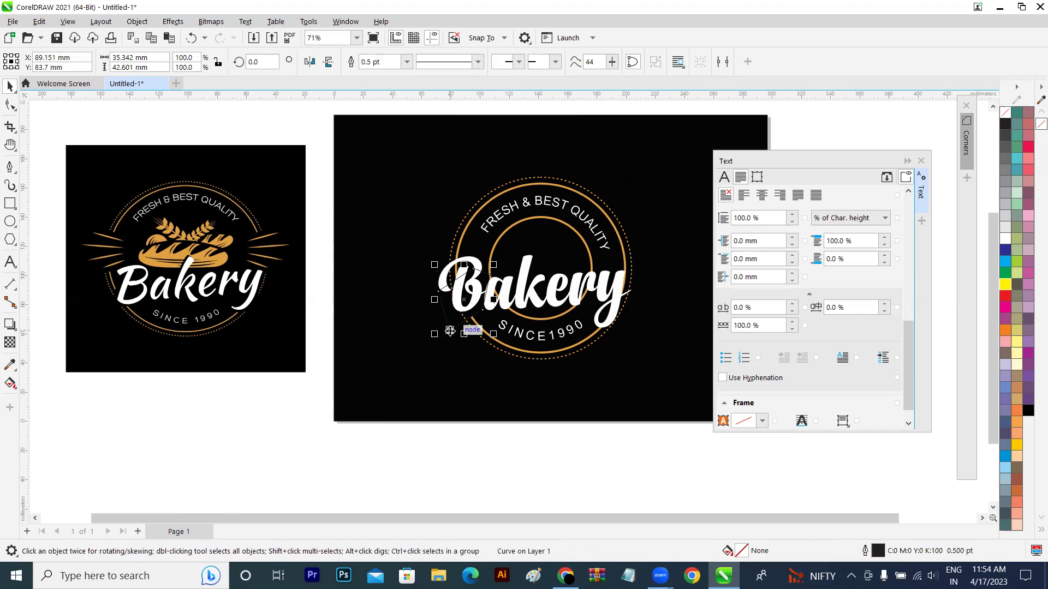
{"action": "key", "text": "Delete"}
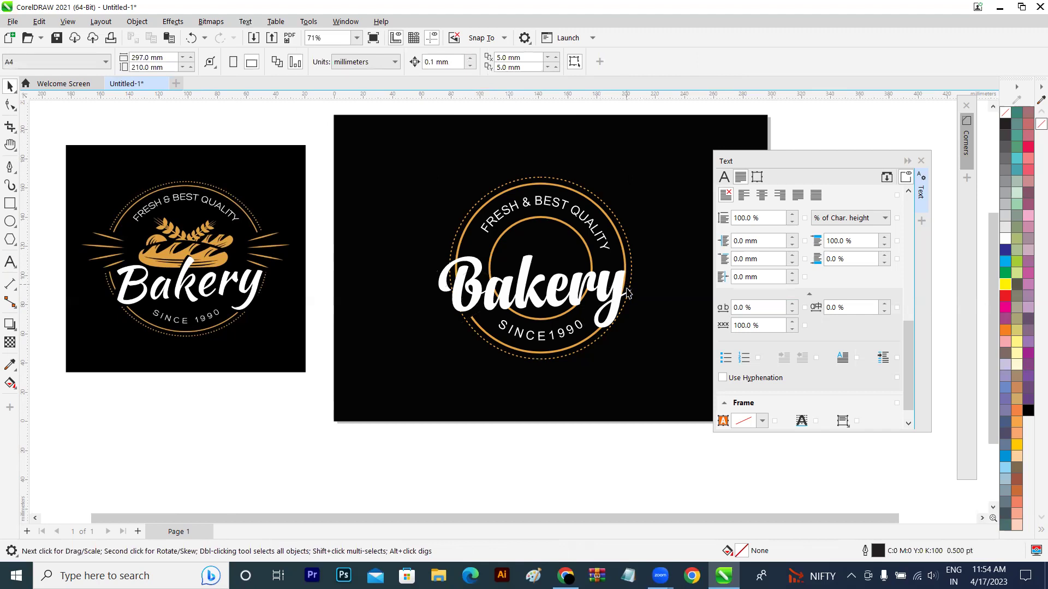
- Draw a Pen shape about 34 × 45 mm around the outer ring's section behind the "y" of "Bakery"
{"action": "left_click", "coordinate": [601, 319]}
{"action": "left_click", "coordinate": [609, 329]}
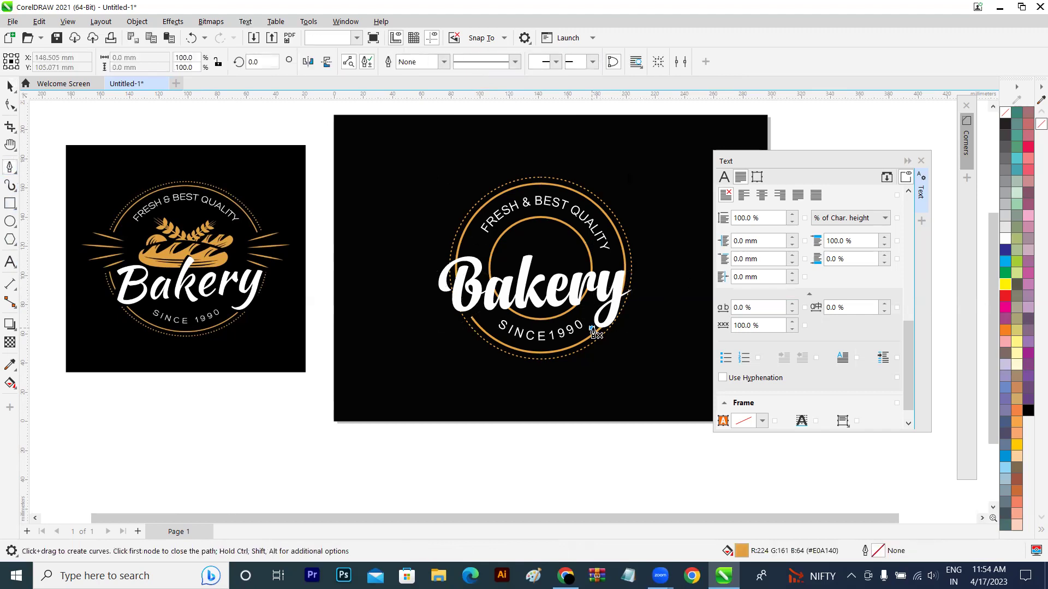
{"action": "left_click_drag", "start_coordinate": [641, 285], "coordinate": [620, 266]}
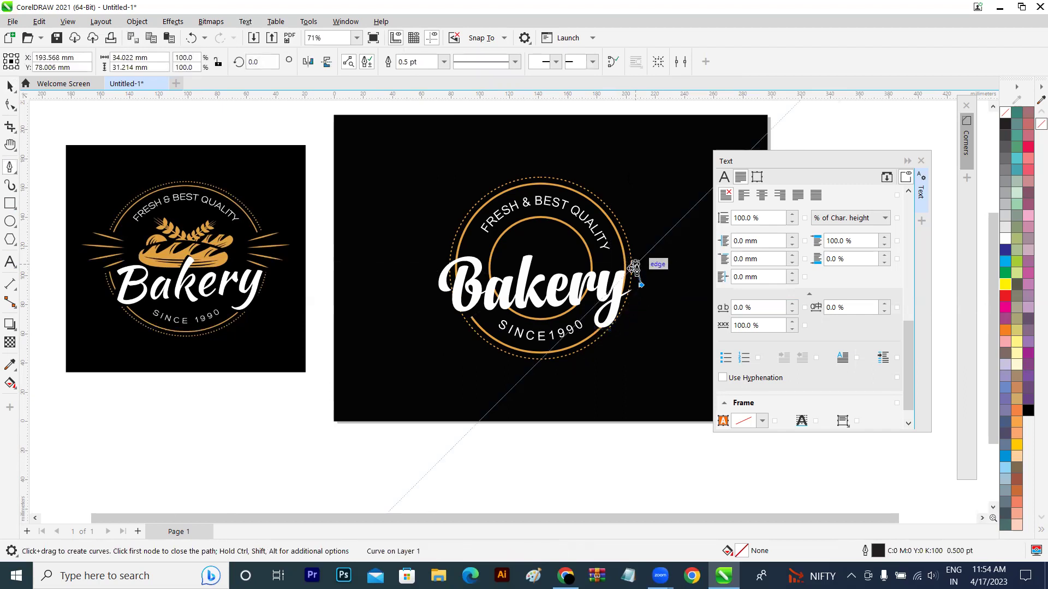
{"action": "left_click", "coordinate": [620, 266]}
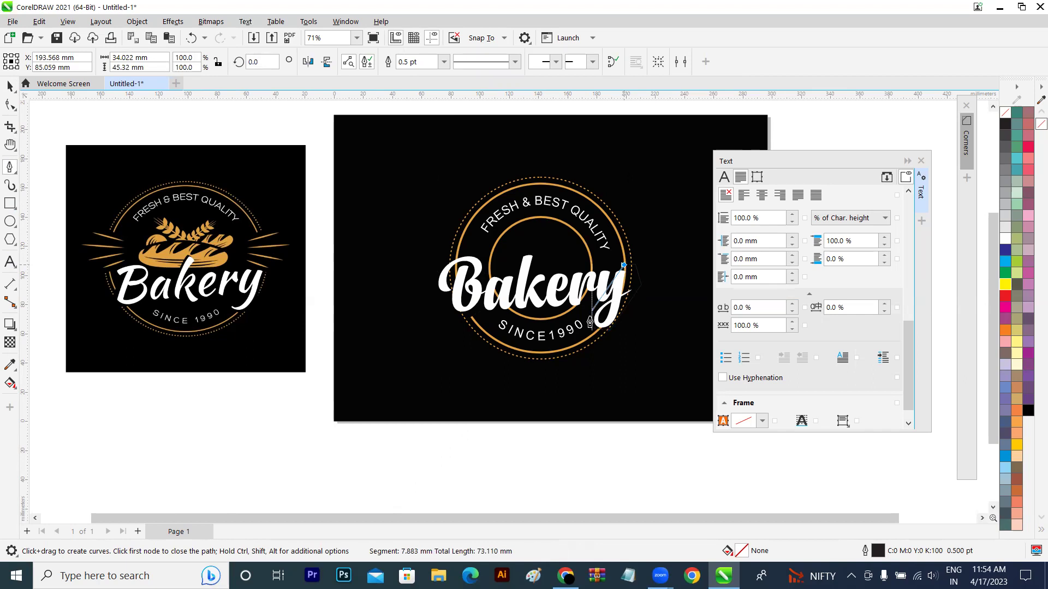
{"action": "left_click", "coordinate": [600, 329]}
{"action": "left_click", "coordinate": [10, 88]}
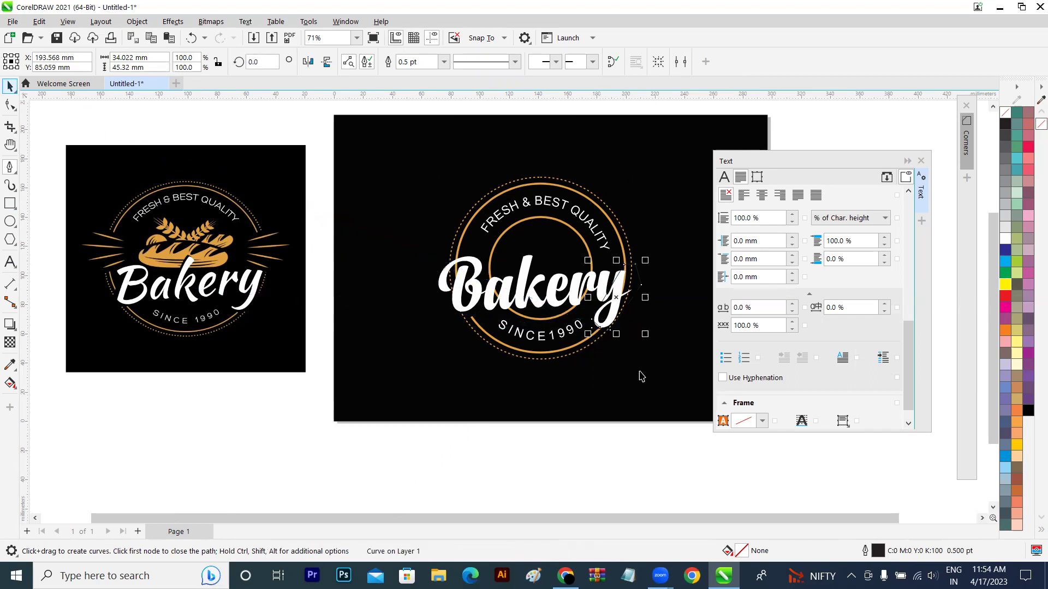
- Try trimming the outer ring with the pen shape over the "y" and moving the ring to check, and undo the changes
{"action": "left_click", "coordinate": [615, 229], "text": "shift"}
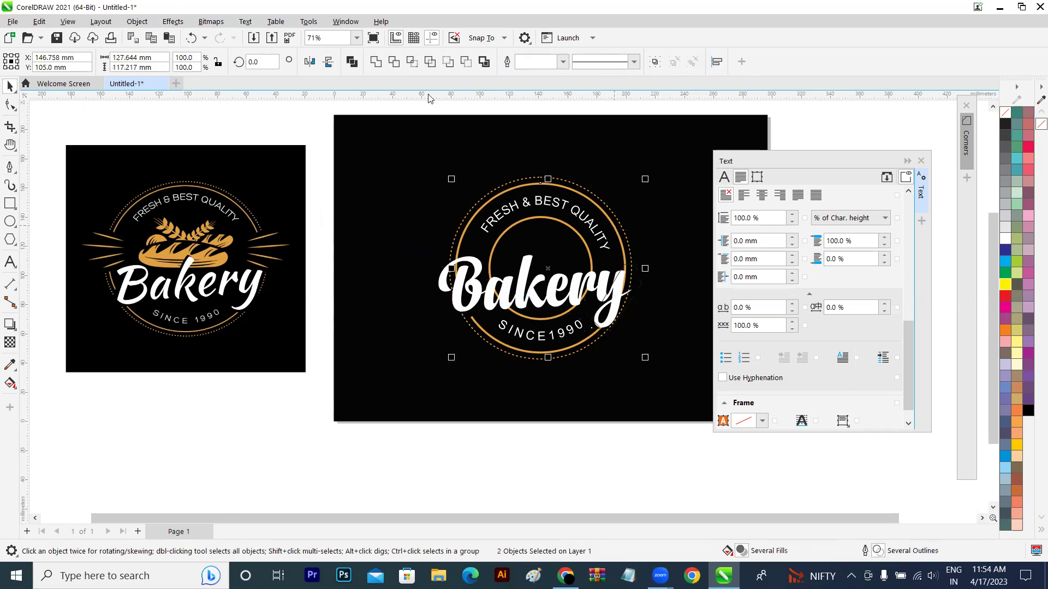
{"action": "left_click", "coordinate": [562, 110]}
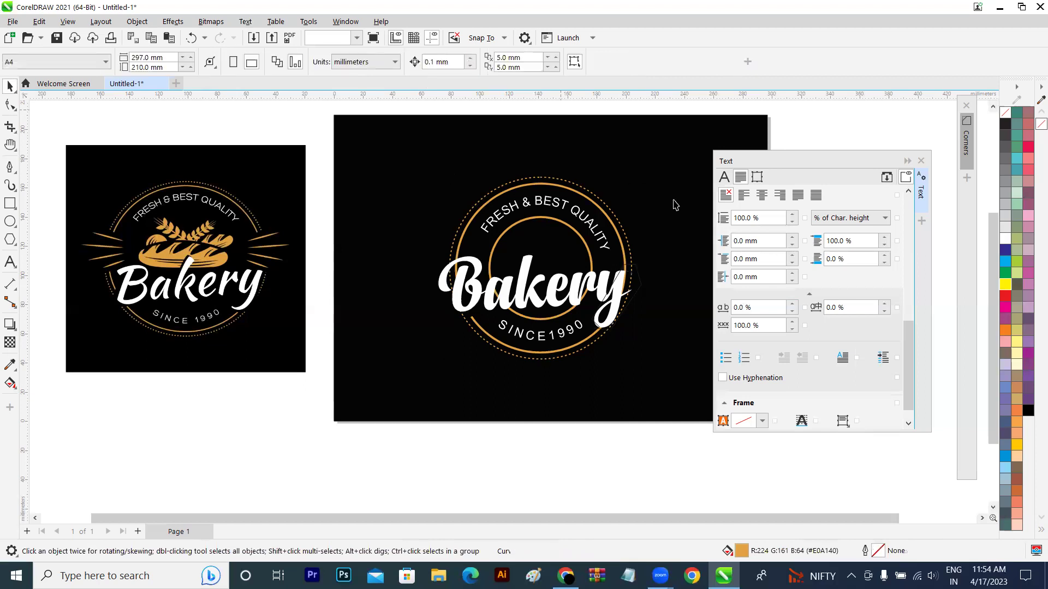
{"action": "left_click", "coordinate": [640, 285]}
{"action": "left_click", "coordinate": [647, 325]}
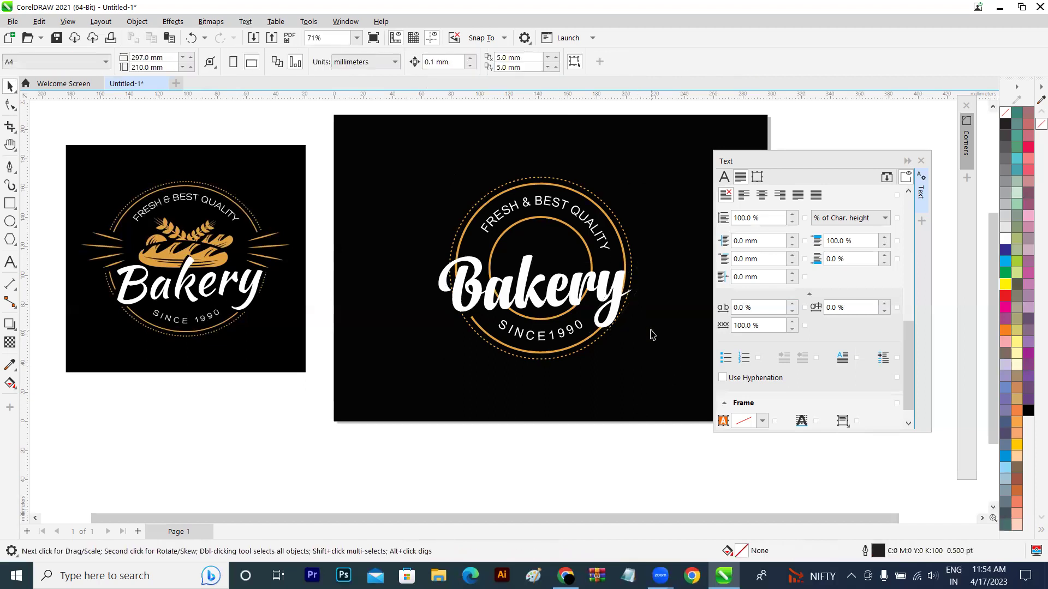
{"action": "left_click", "coordinate": [599, 339]}
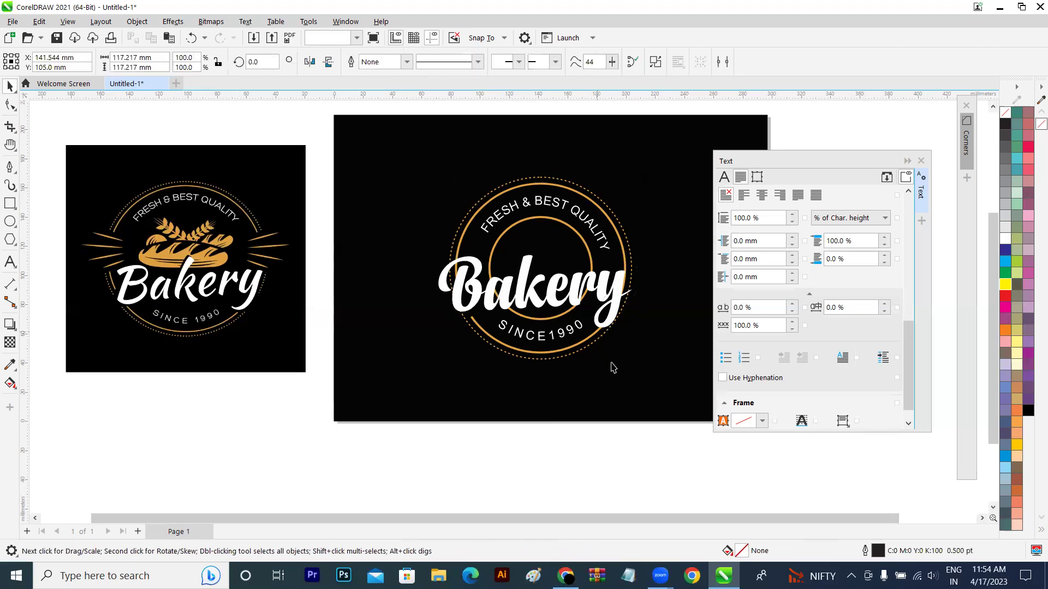
{"action": "left_click_drag", "start_coordinate": [602, 337], "coordinate": [611, 388]}
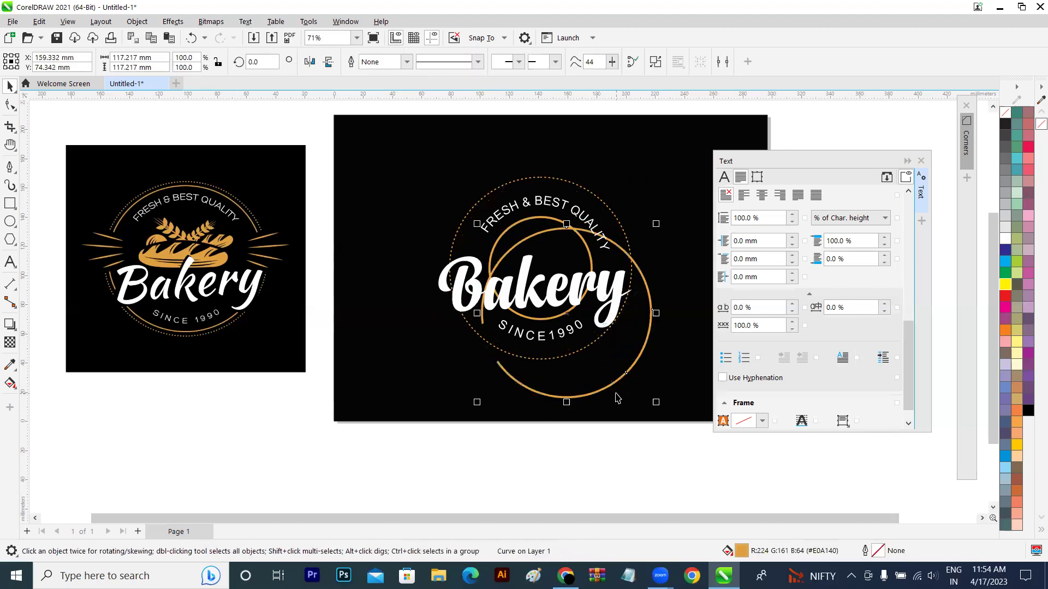
{"action": "key", "text": "ctrl+z"}
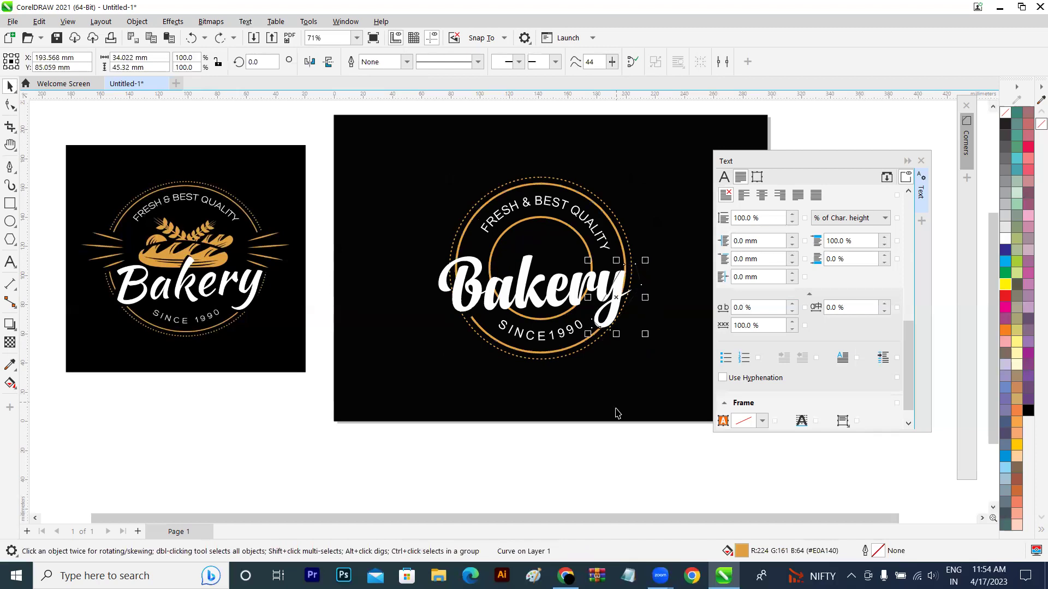
- Try moving the open pen shape away from the "y", and undo the move
{"action": "left_click", "coordinate": [615, 443]}
{"action": "scroll", "coordinate": [614, 440], "scroll_direction": "up", "scroll_amount": 3}
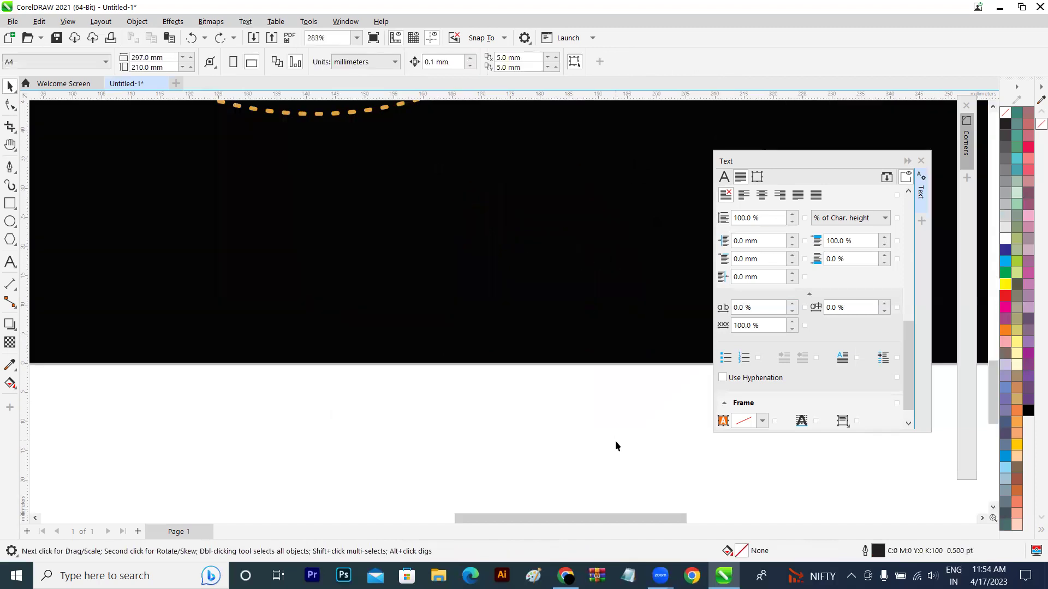
{"action": "key", "text": "h"}
{"action": "left_click_drag", "start_coordinate": [619, 436], "coordinate": [440, 485]}
{"action": "left_click_drag", "start_coordinate": [459, 240], "coordinate": [484, 398]}
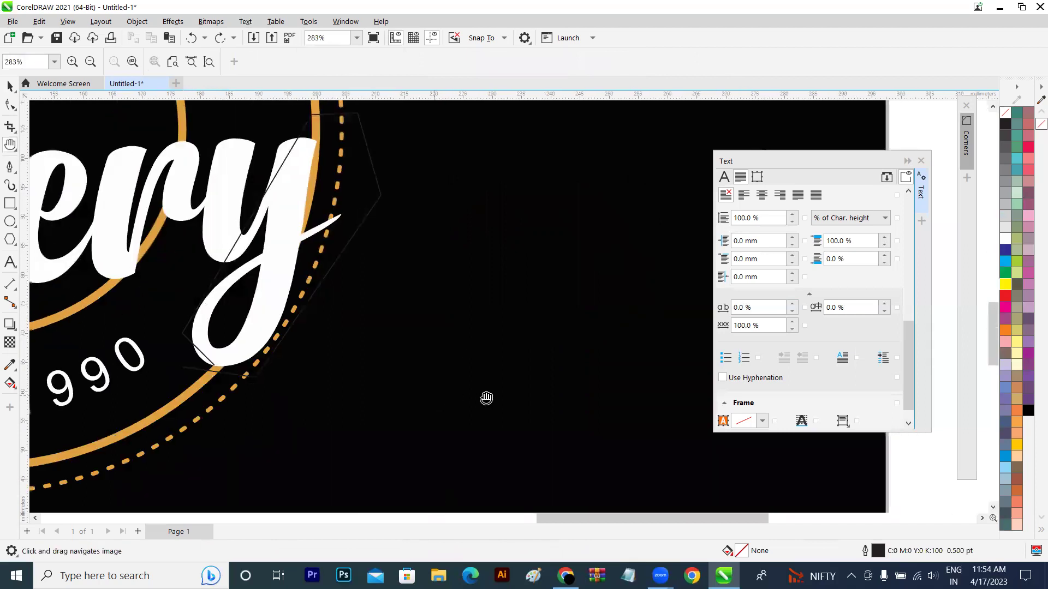
{"action": "key", "text": "space"}
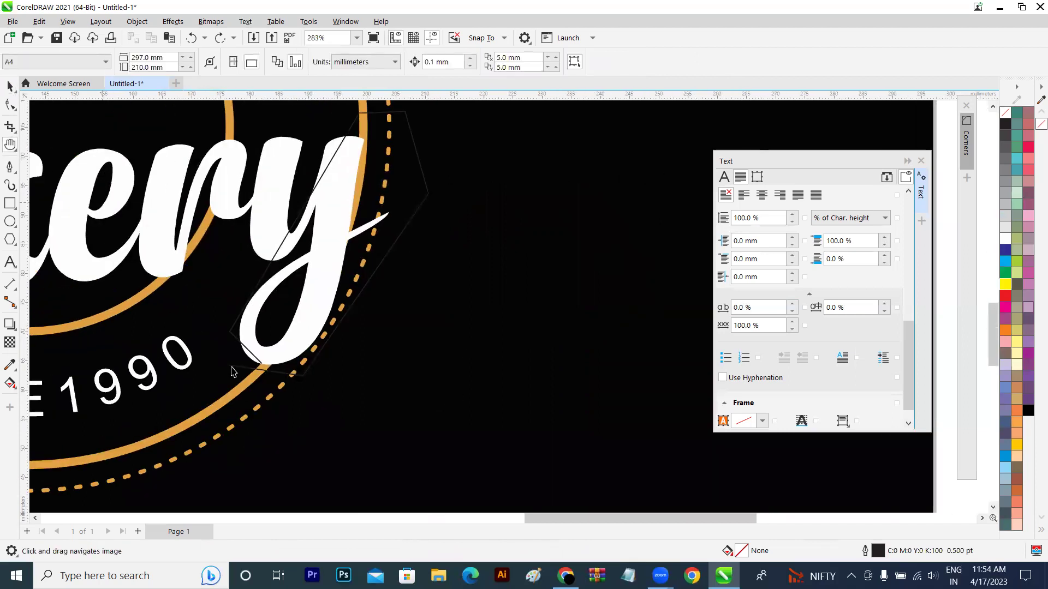
{"action": "left_click", "coordinate": [234, 367]}
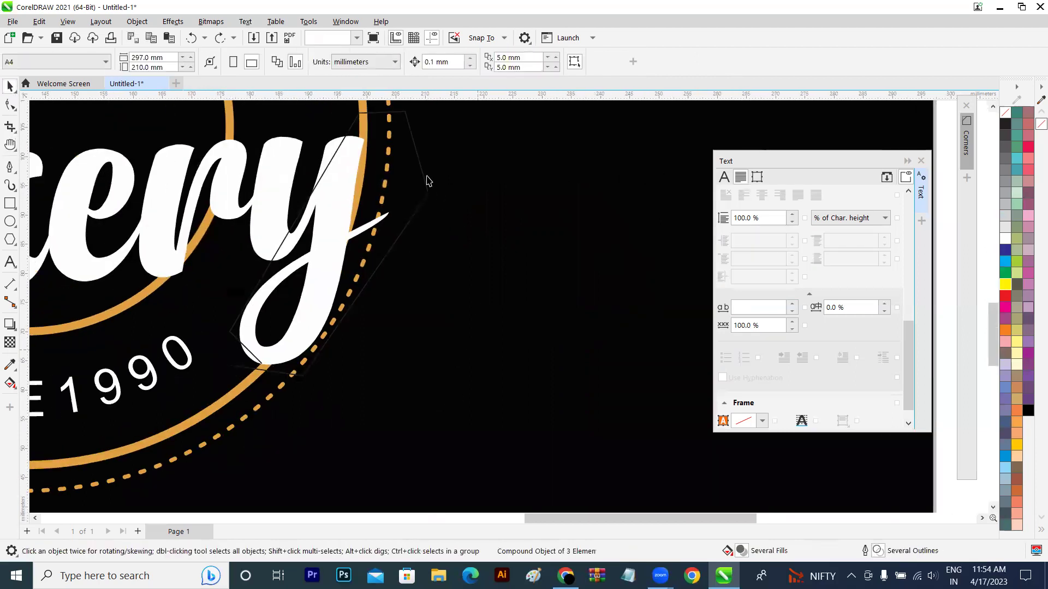
{"action": "left_click", "coordinate": [426, 201]}
{"action": "left_click_drag", "start_coordinate": [425, 199], "coordinate": [493, 216]}
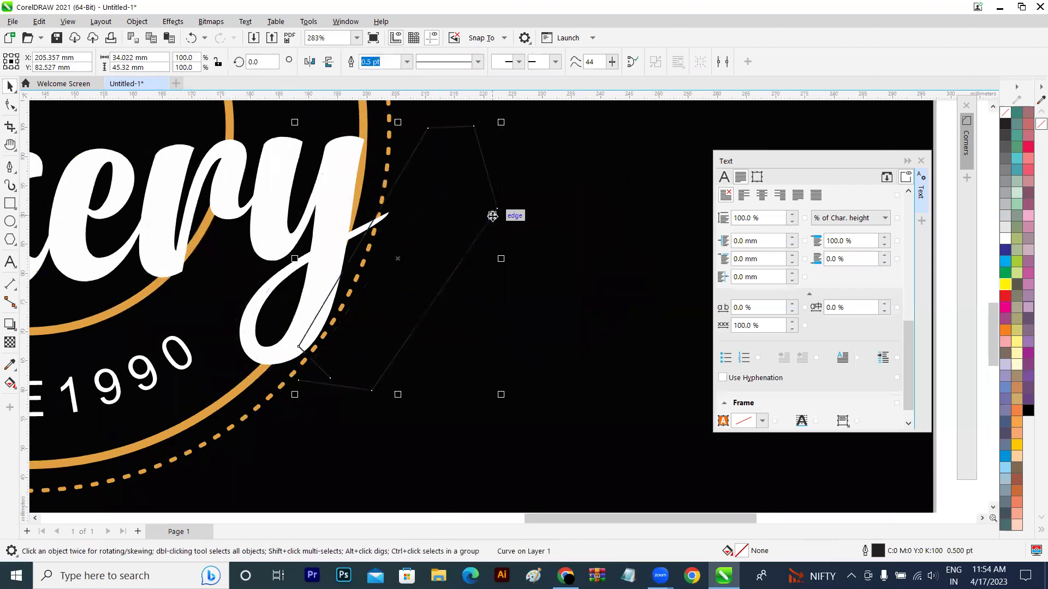
{"action": "key", "text": "ctrl+z"}
- Close the pen shape over the "y" by joining its two end nodes, and fill it yellow with no outline
{"action": "left_click", "coordinate": [9, 105]}
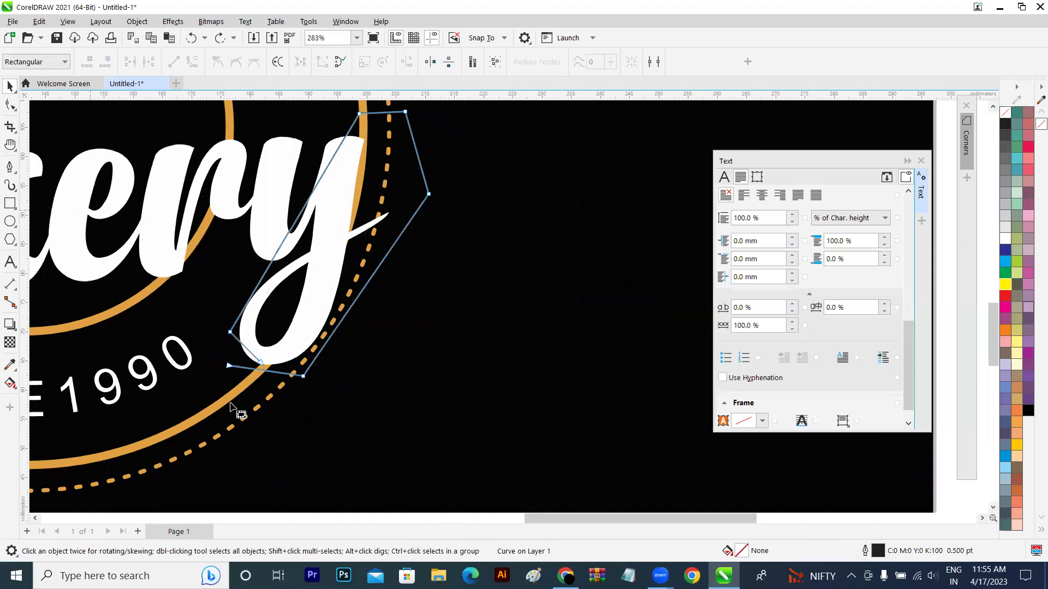
{"action": "left_click_drag", "start_coordinate": [228, 366], "coordinate": [260, 362]}
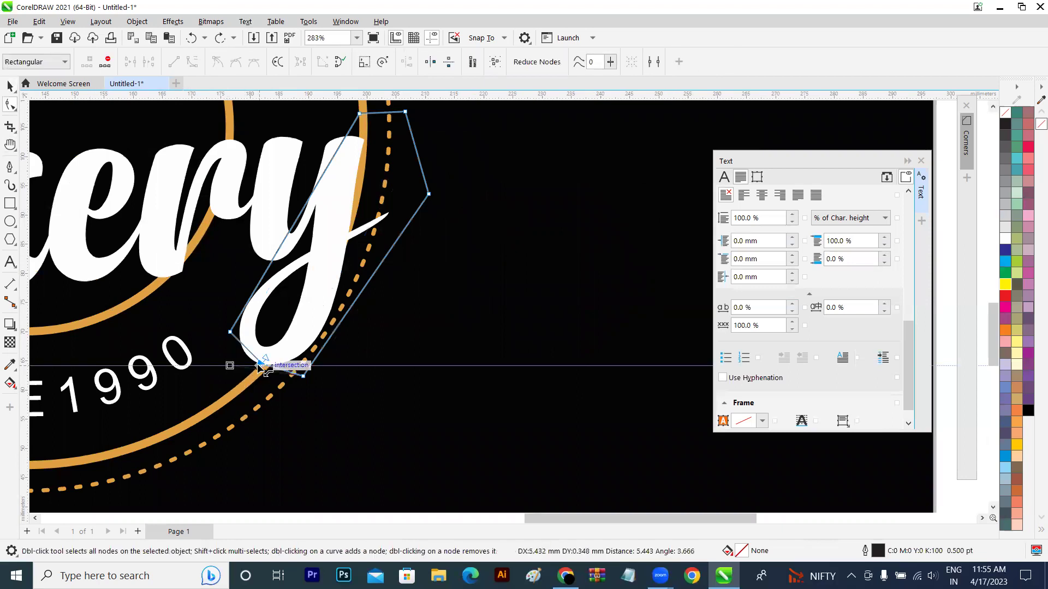
{"action": "left_click", "coordinate": [1004, 284]}
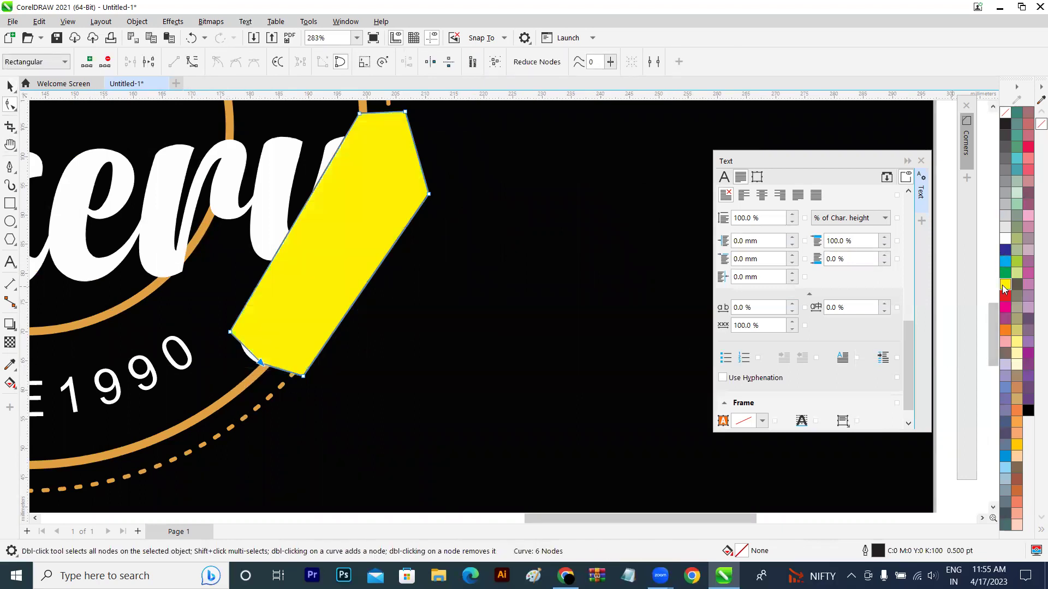
{"action": "left_click", "coordinate": [8, 86]}
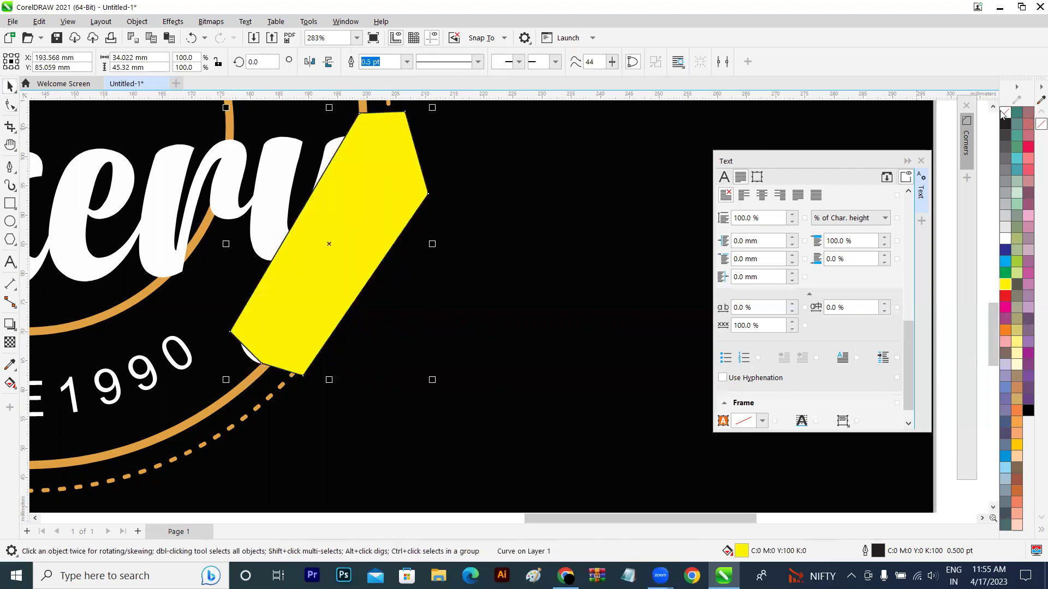
{"action": "right_click", "coordinate": [1004, 114]}
{"action": "left_click", "coordinate": [988, 123]}
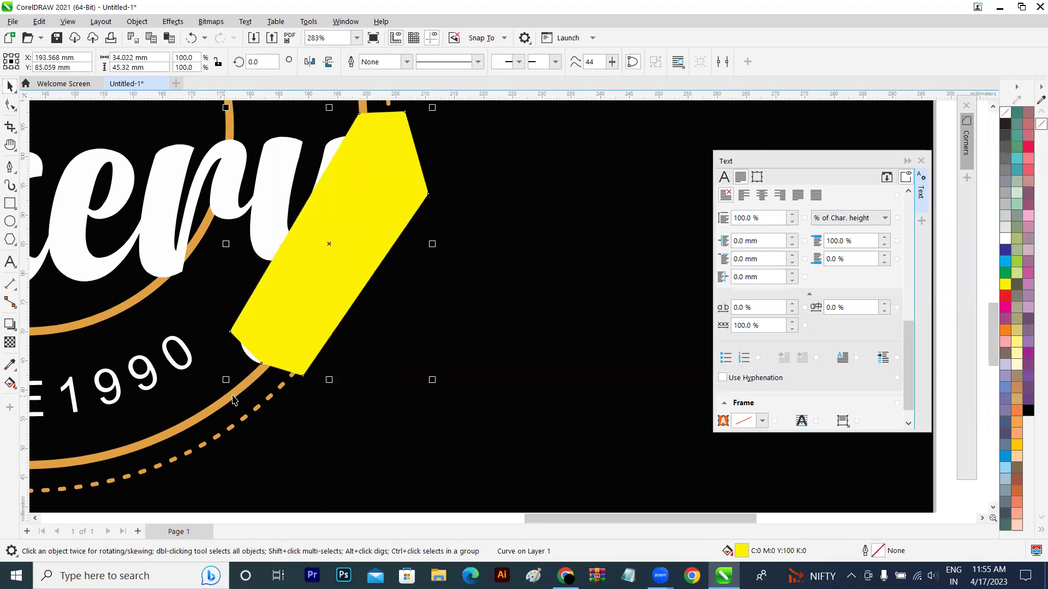
- Try repositioning the yellow shape over the "y" and selecting it together with a ring, and undo the moves
{"action": "left_click_drag", "start_coordinate": [268, 360], "coordinate": [243, 381]}
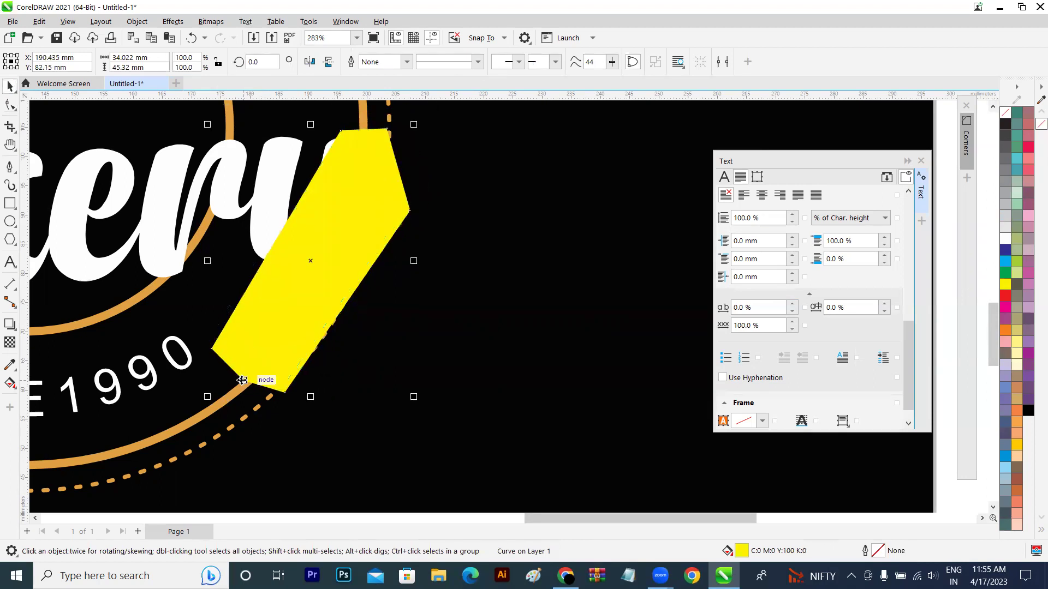
{"action": "left_click", "coordinate": [224, 404]}
{"action": "left_click", "coordinate": [322, 290]}
{"action": "left_click", "coordinate": [156, 432], "text": "shift"}
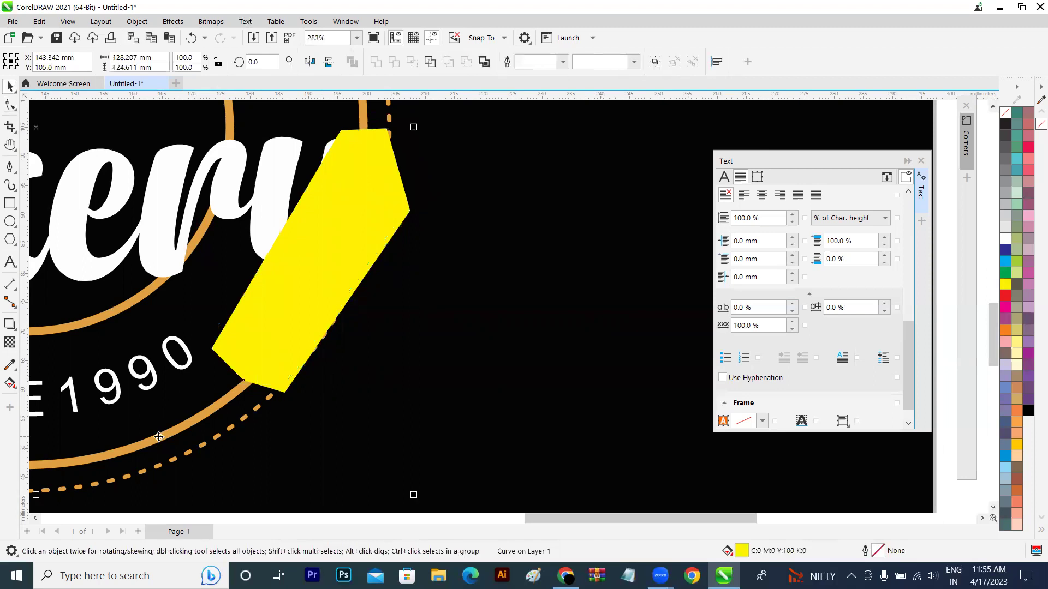
{"action": "left_click_drag", "start_coordinate": [280, 310], "coordinate": [498, 280]}
{"action": "key", "text": "ctrl+z"}
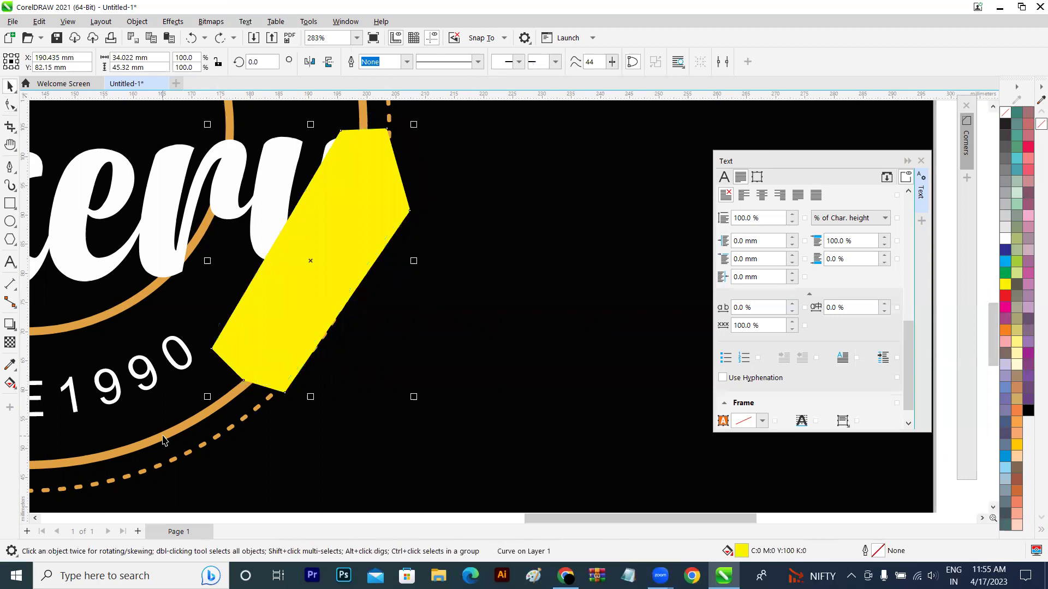
{"action": "left_click", "coordinate": [162, 439], "text": "shift"}
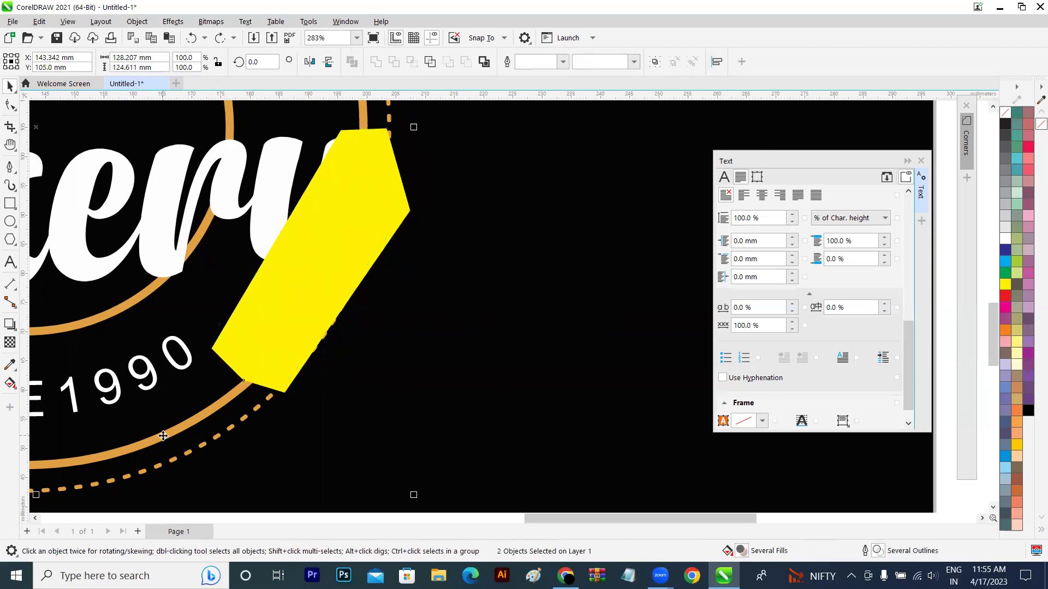
{"action": "left_click_drag", "start_coordinate": [399, 279], "coordinate": [515, 311]}
{"action": "key", "text": "ctrl+z"}
{"action": "key", "text": "ctrl+z"}
{"action": "left_click", "coordinate": [326, 280]}
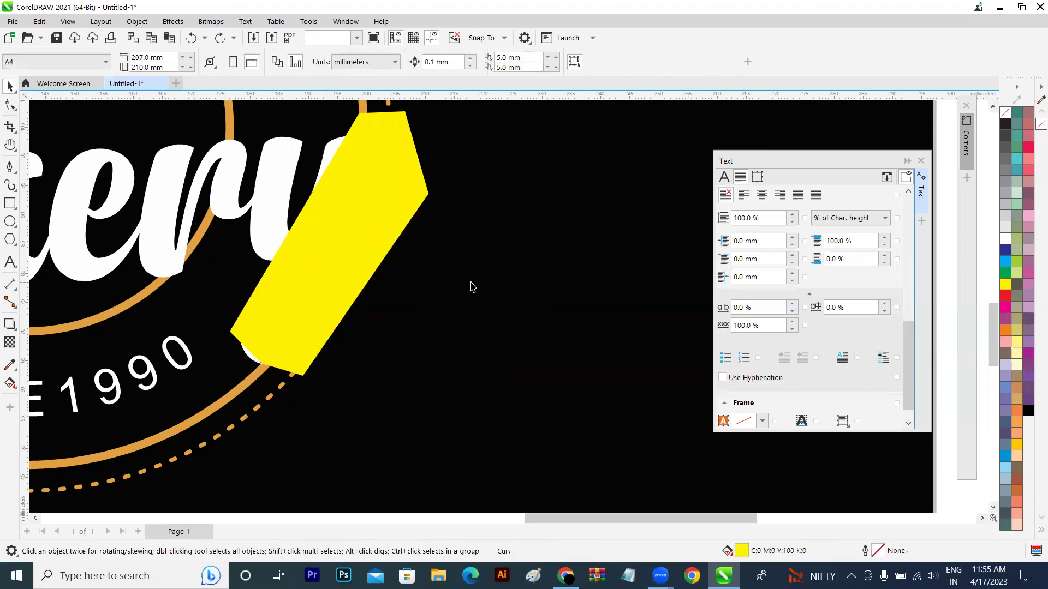
{"action": "left_click_drag", "start_coordinate": [491, 286], "coordinate": [488, 286]}
{"action": "key", "text": "ctrl+z"}
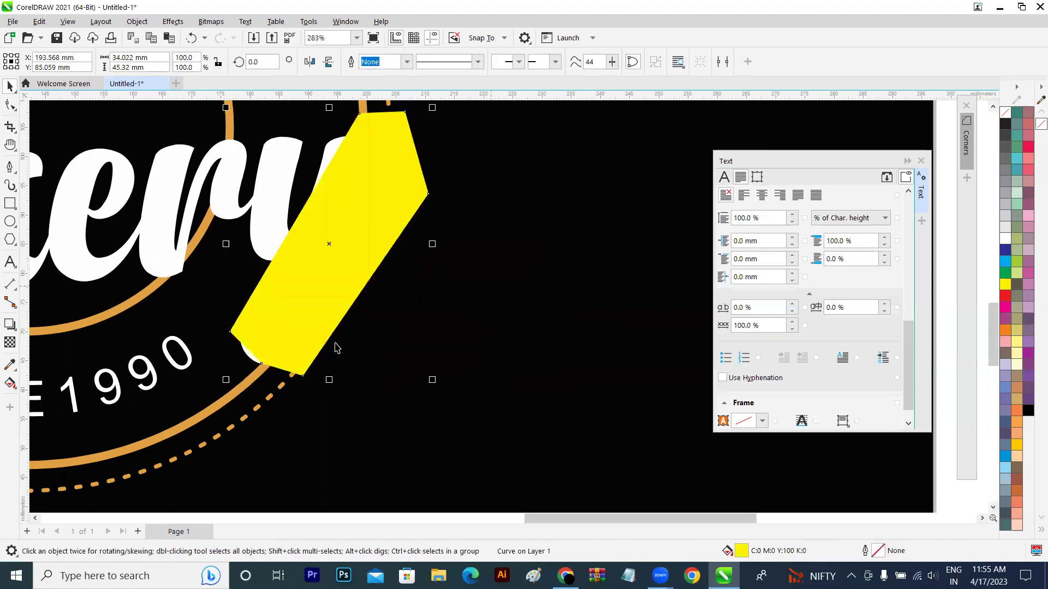
- Trim the solid outer ring with the yellow shape over the "y", and delete the leftover shape
{"action": "left_click", "coordinate": [213, 414], "text": "shift"}
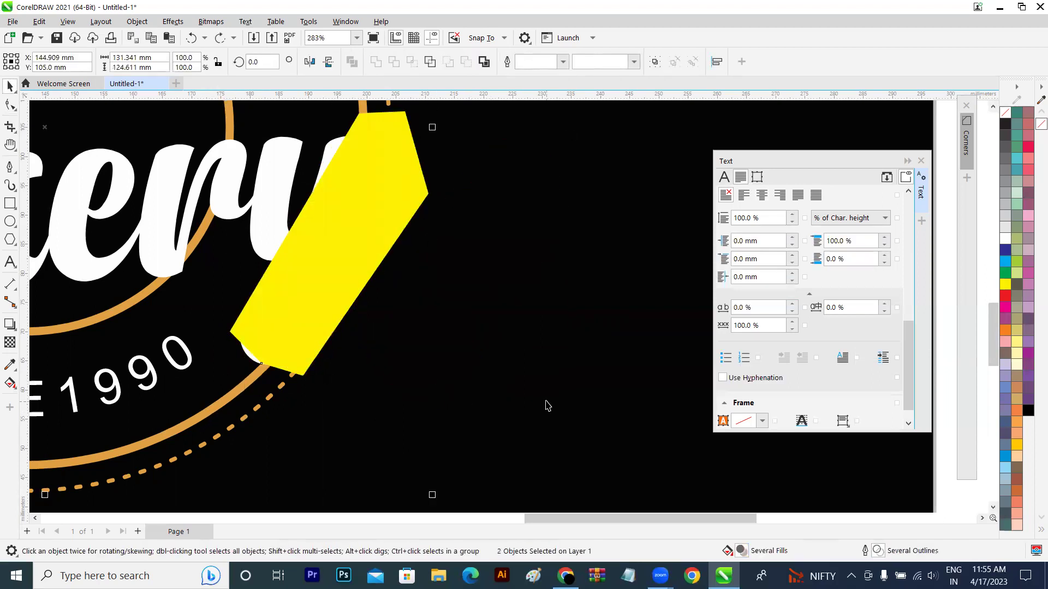
{"action": "scroll", "coordinate": [546, 404], "scroll_direction": "down", "scroll_amount": 1}
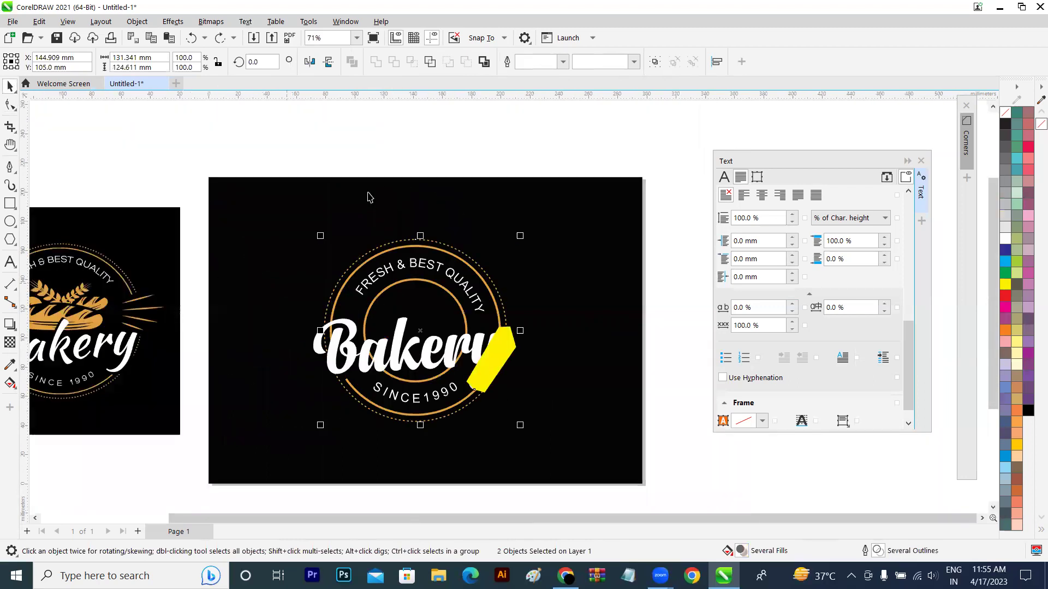
{"action": "left_click", "coordinate": [496, 355]}
{"action": "left_click", "coordinate": [495, 341]}
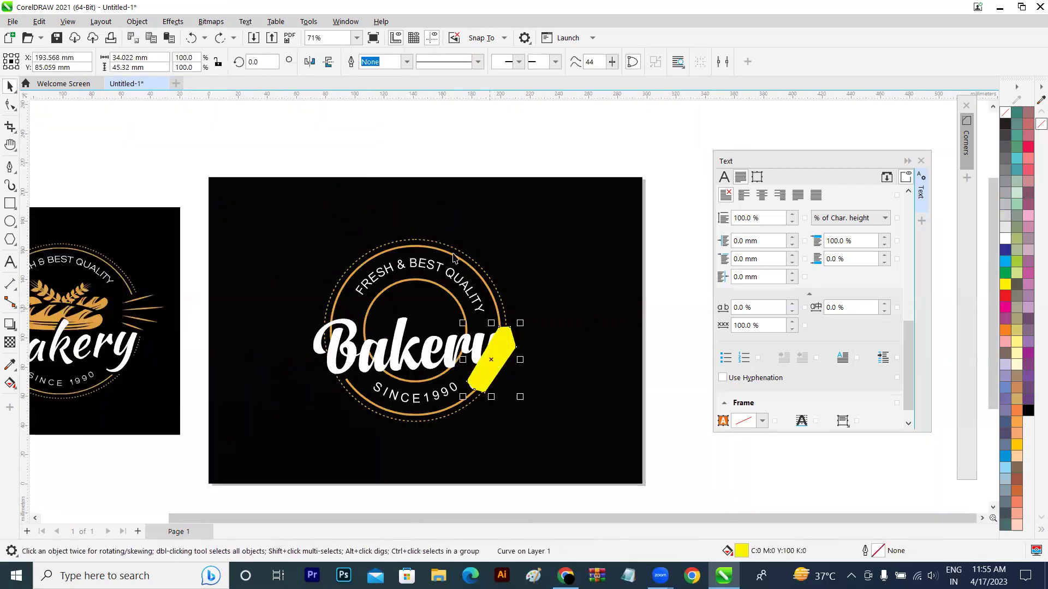
{"action": "left_click", "coordinate": [438, 253], "text": "shift"}
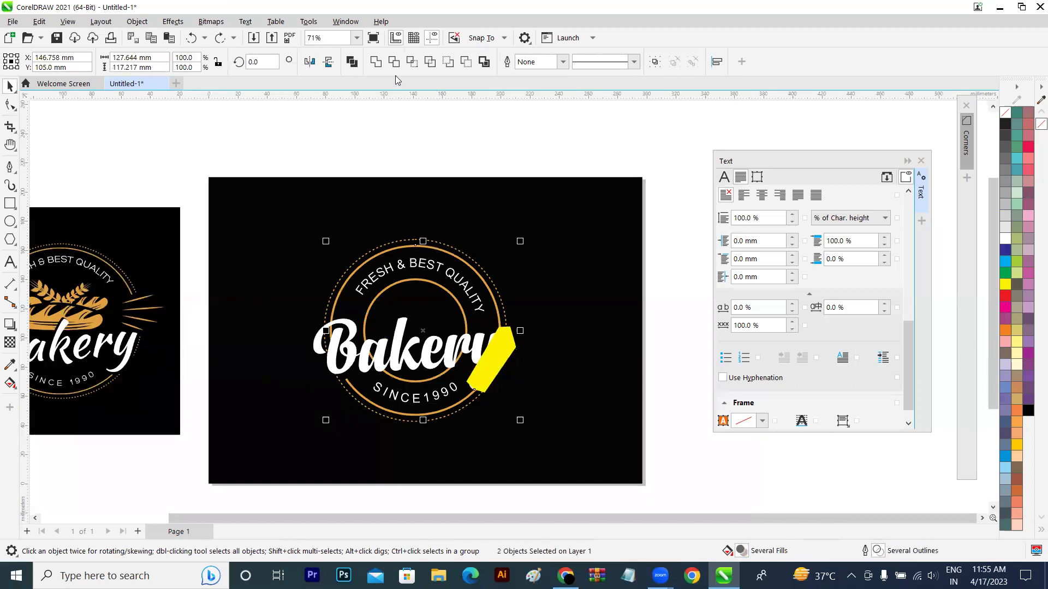
{"action": "left_click", "coordinate": [502, 358]}
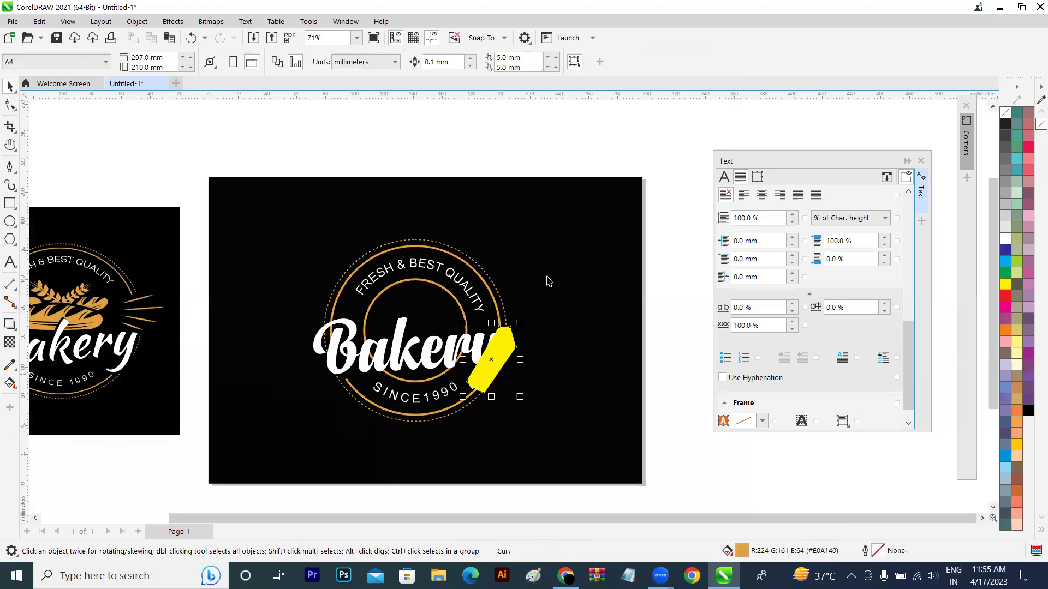
{"action": "key", "text": "Delete"}
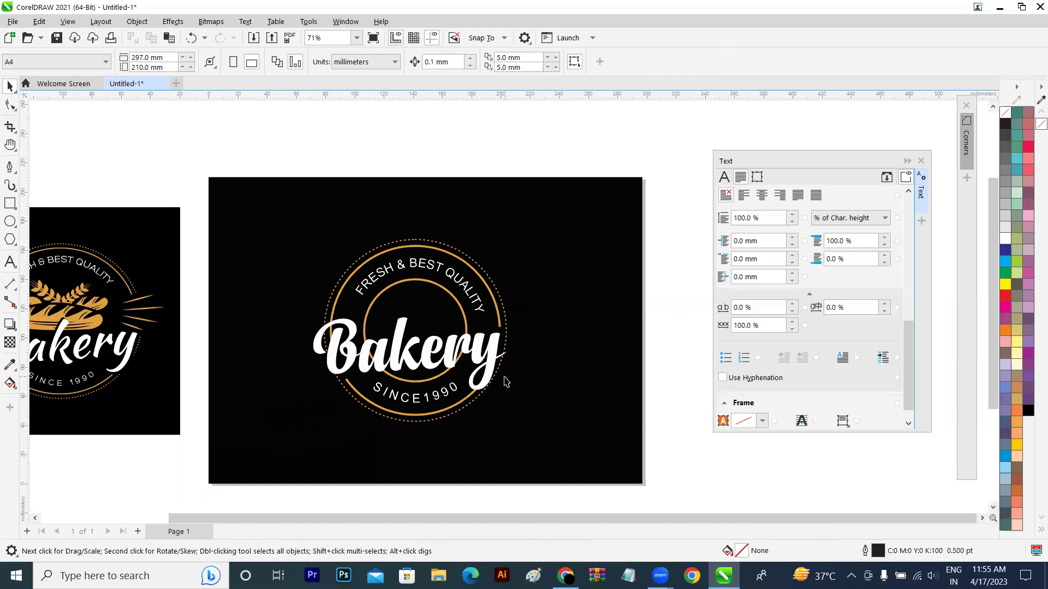
{"action": "scroll", "coordinate": [505, 380], "scroll_direction": "up", "scroll_amount": 6}
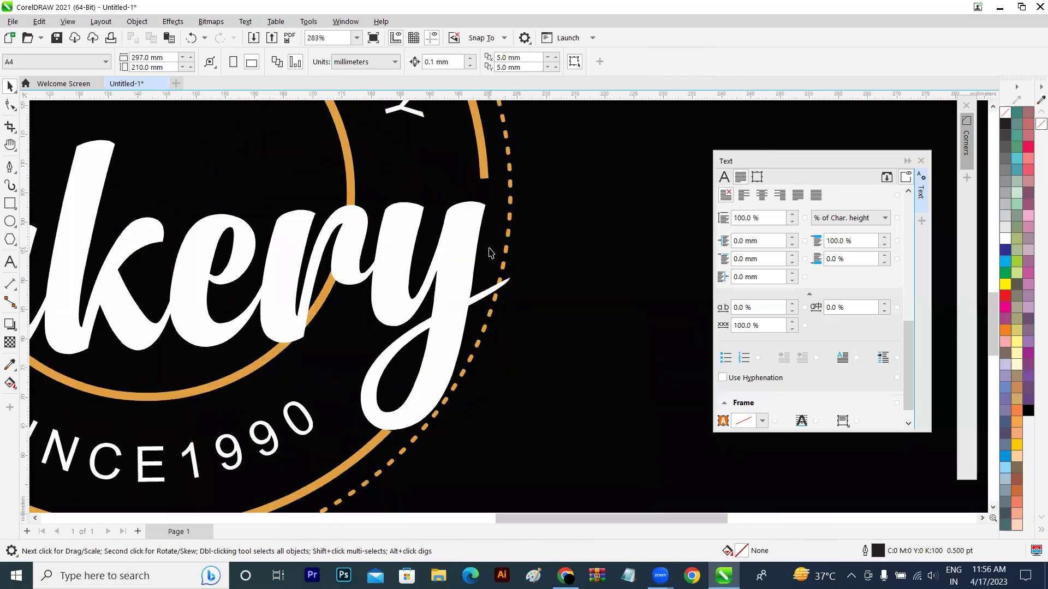
{"action": "left_click", "coordinate": [510, 200]}
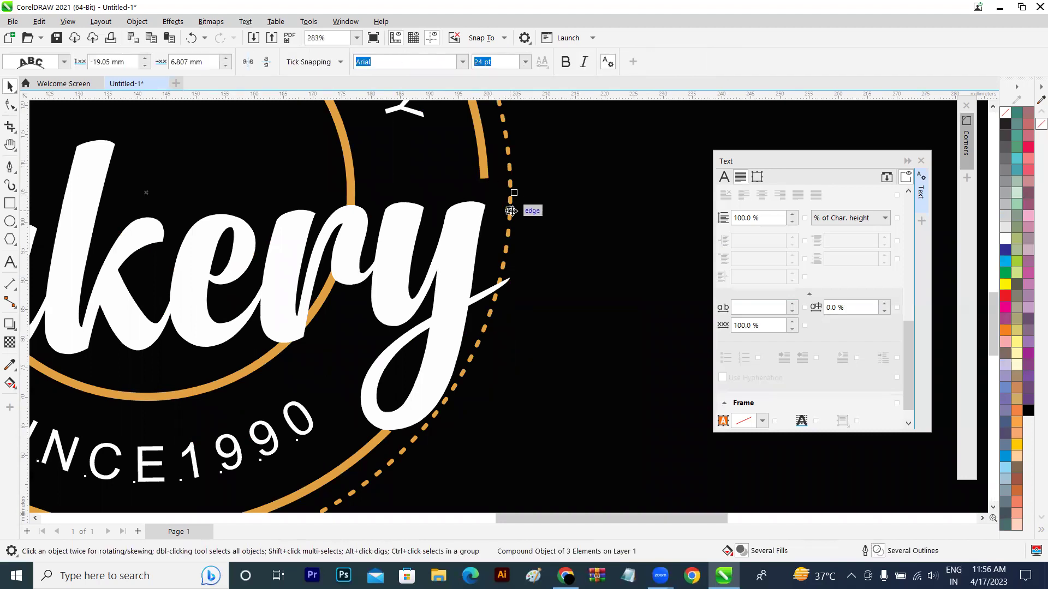
{"action": "scroll", "coordinate": [511, 212], "scroll_direction": "down", "scroll_amount": 6}
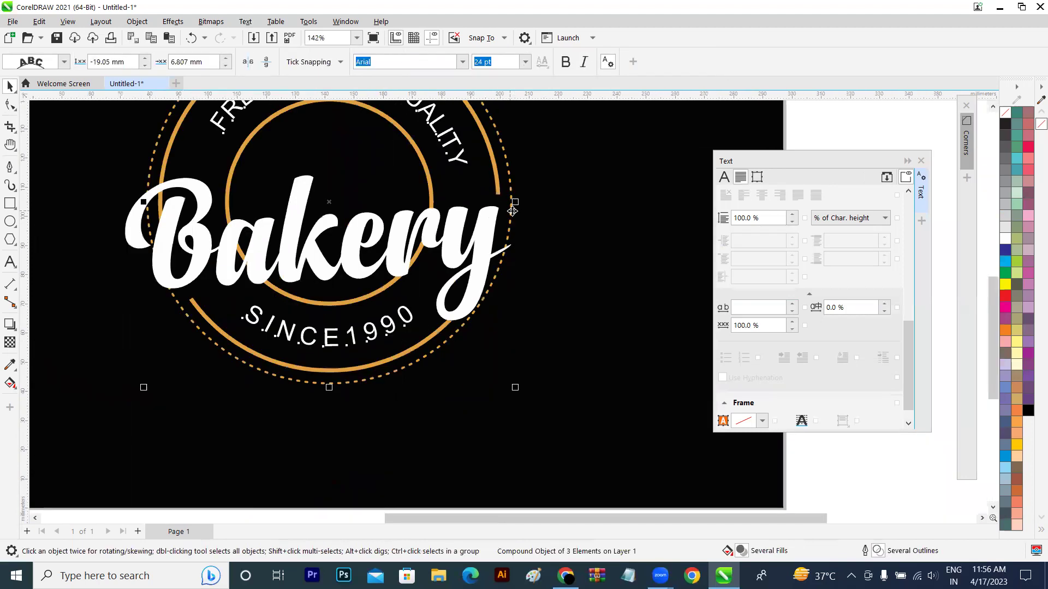
{"action": "key", "text": "h"}
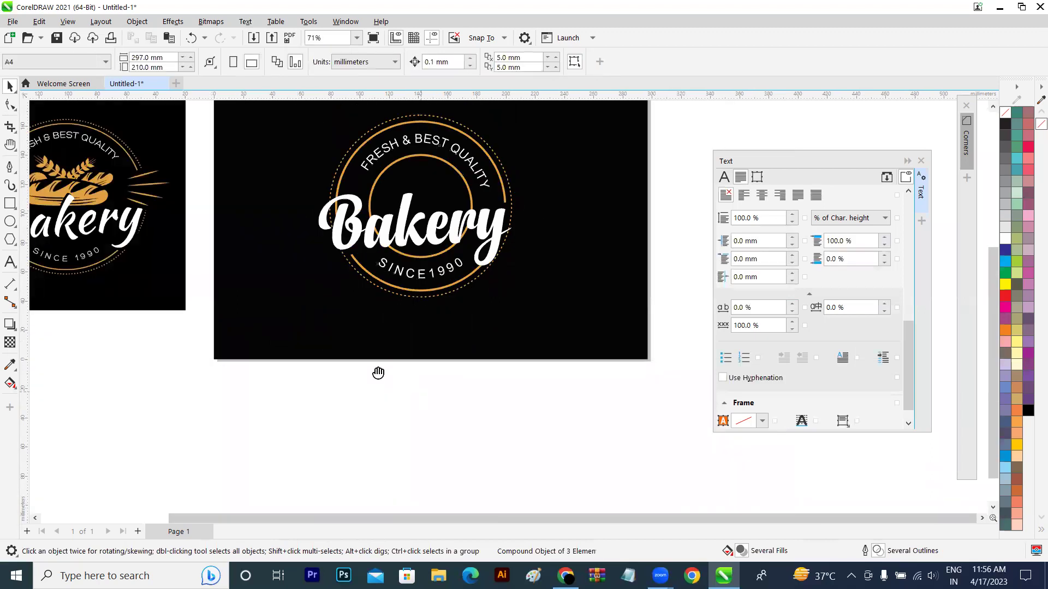
{"action": "left_click_drag", "start_coordinate": [378, 369], "coordinate": [491, 421]}
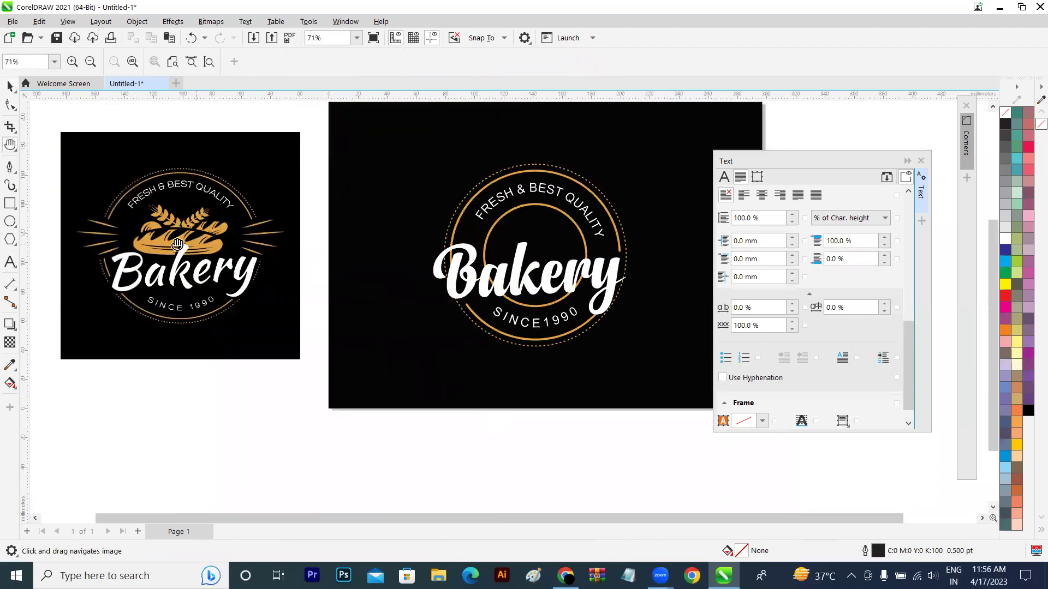
{"action": "left_click", "coordinate": [12, 87]}
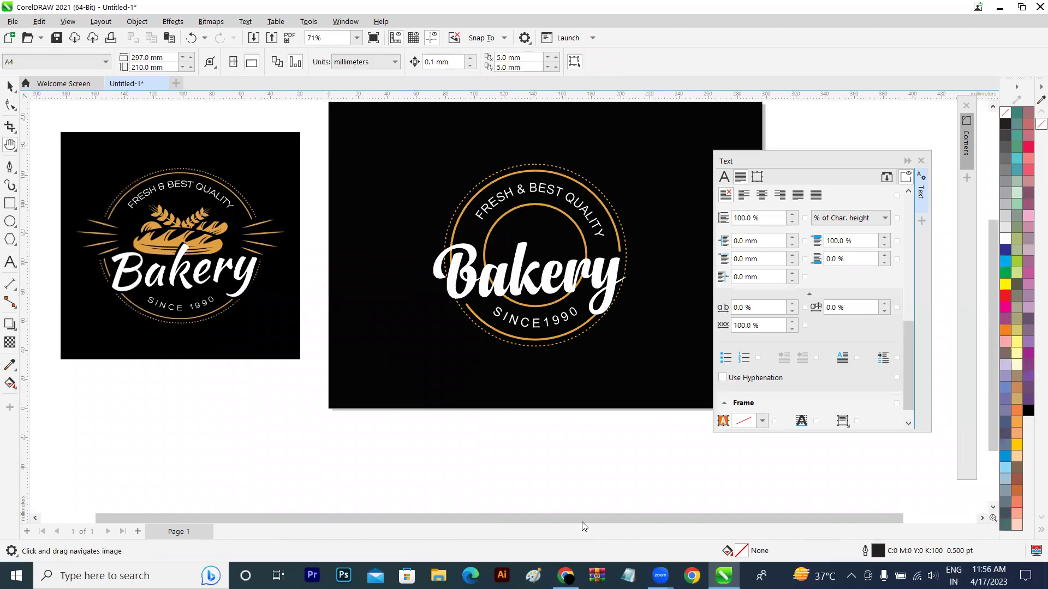
- Switch to Chrome and search Google Images for "bakery icon png"
{"action": "left_click", "coordinate": [565, 575]}
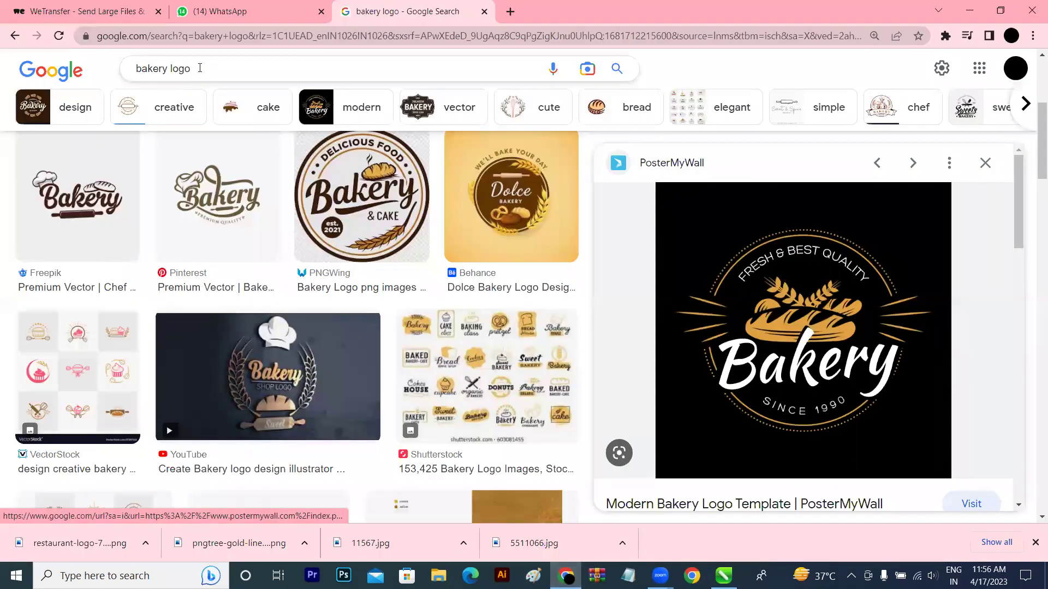
{"action": "double_click", "coordinate": [173, 67]}
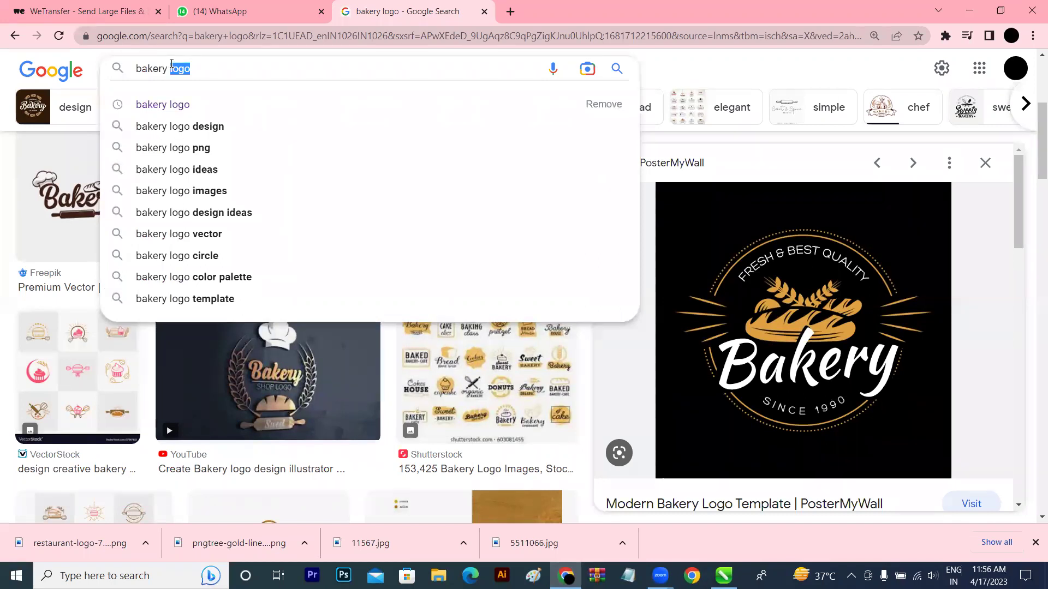
{"action": "key", "text": "BackSpace"}
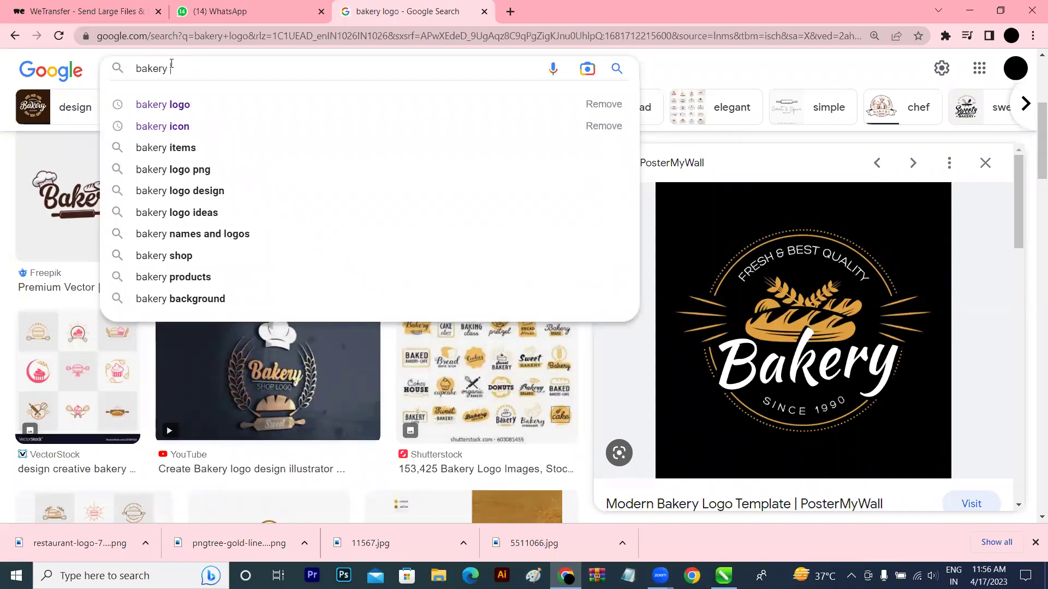
{"action": "key", "text": "BackSpace"}
{"action": "type", "text": "icon png"}
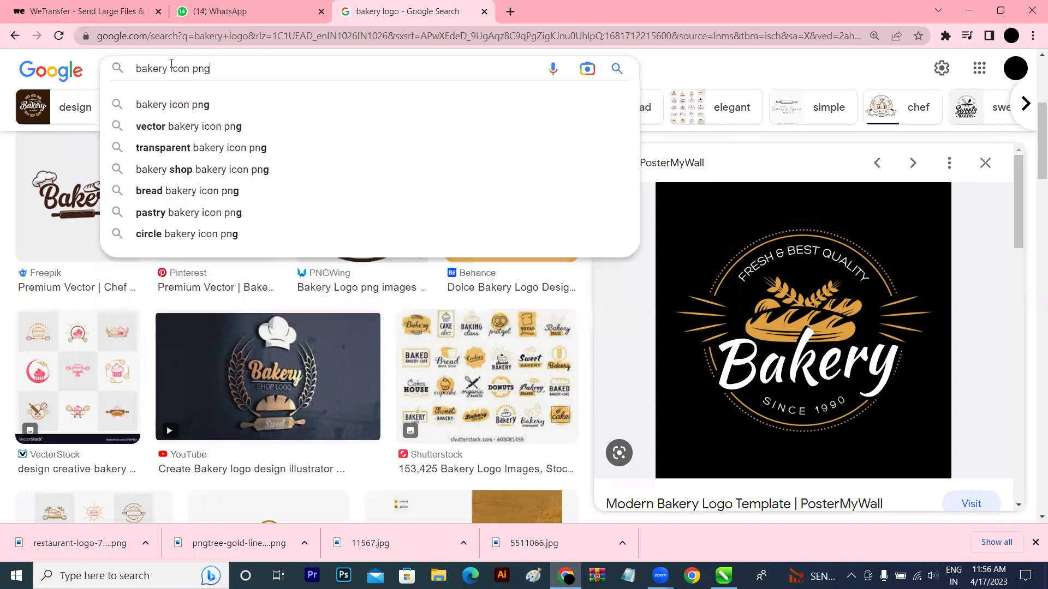
{"action": "key", "text": "Return"}
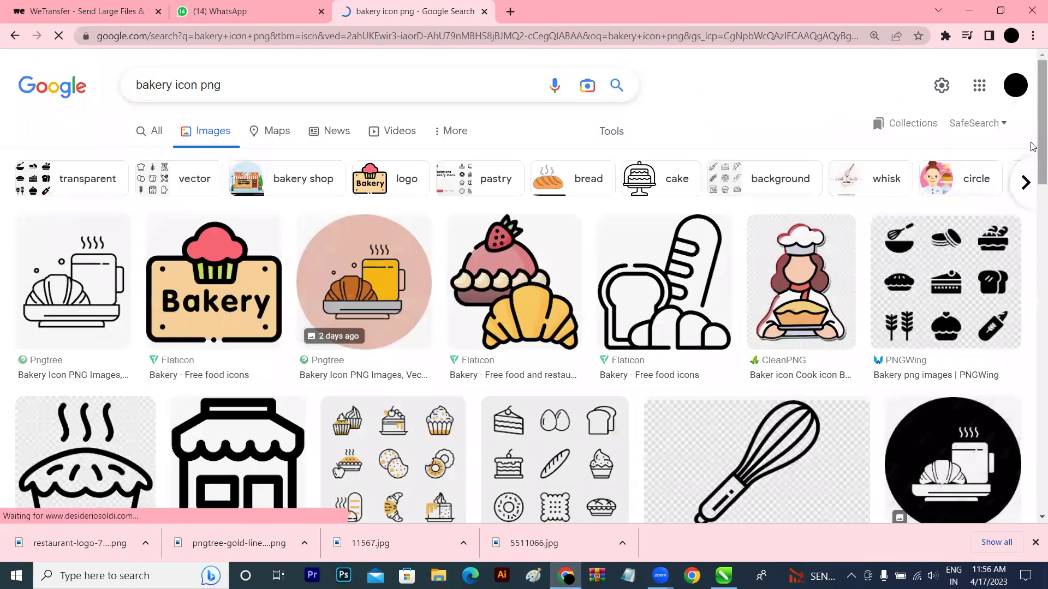
- Open the black steaming bread icon from Free Icons Library and save it to the Desktop as bread-icon-png-15
{"action": "left_click_drag", "start_coordinate": [1033, 142], "coordinate": [1033, 334]}
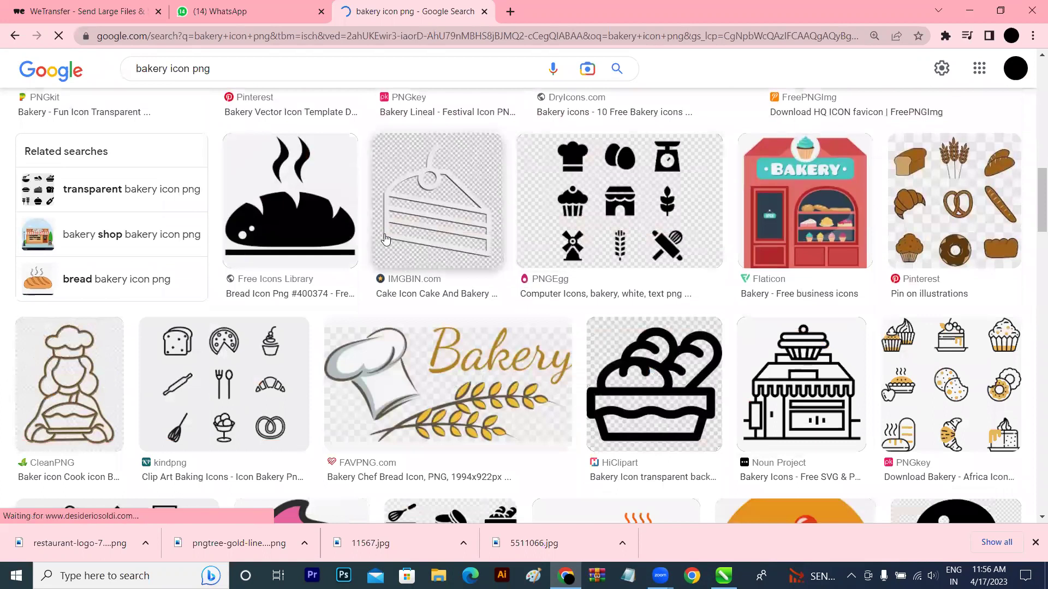
{"action": "left_click", "coordinate": [290, 205]}
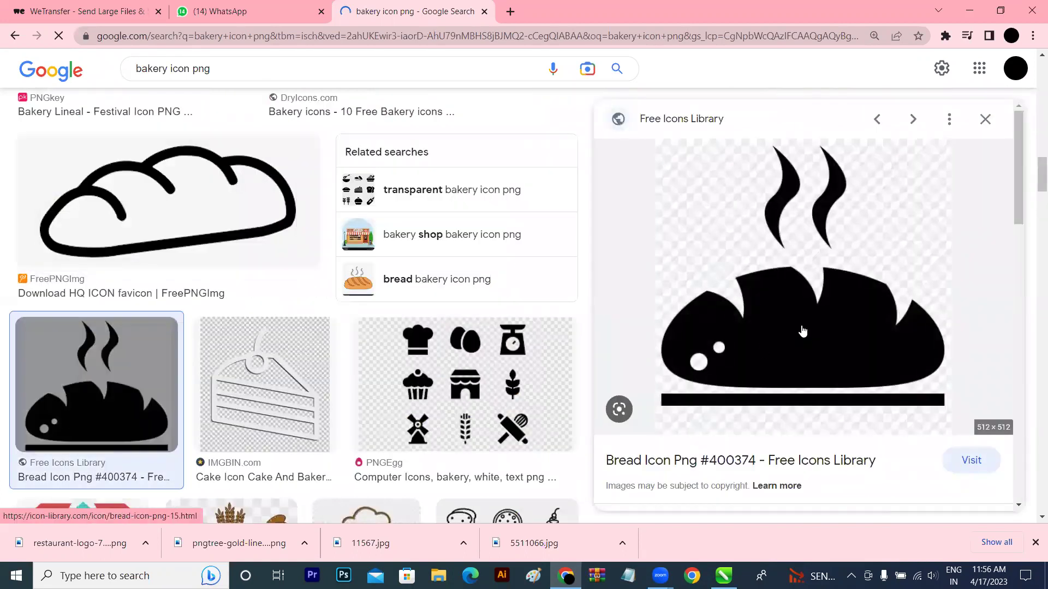
{"action": "right_click", "coordinate": [802, 331]}
{"action": "left_click", "coordinate": [851, 475]}
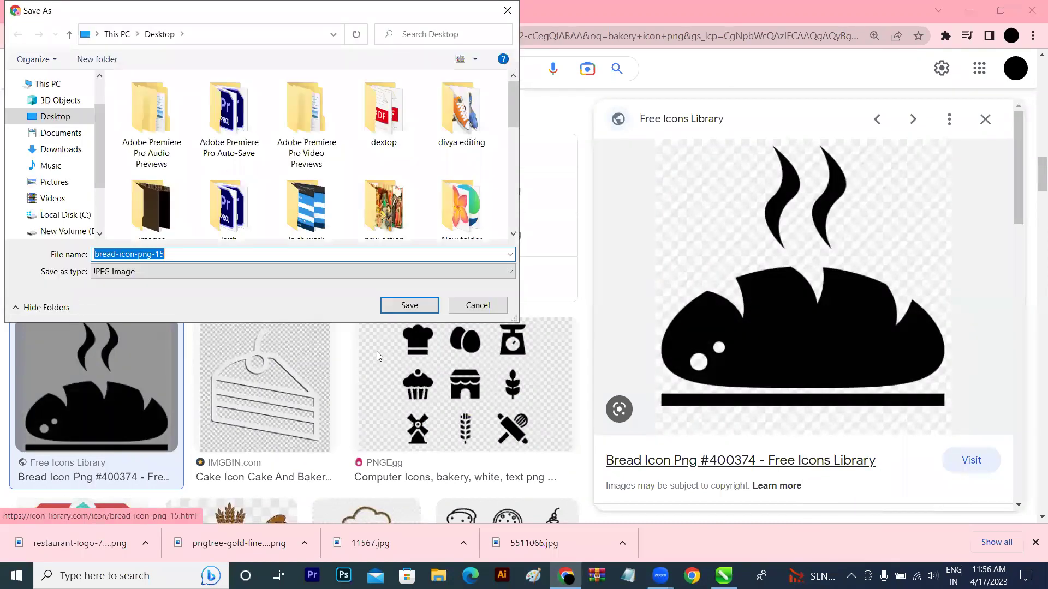
{"action": "left_click", "coordinate": [405, 309]}
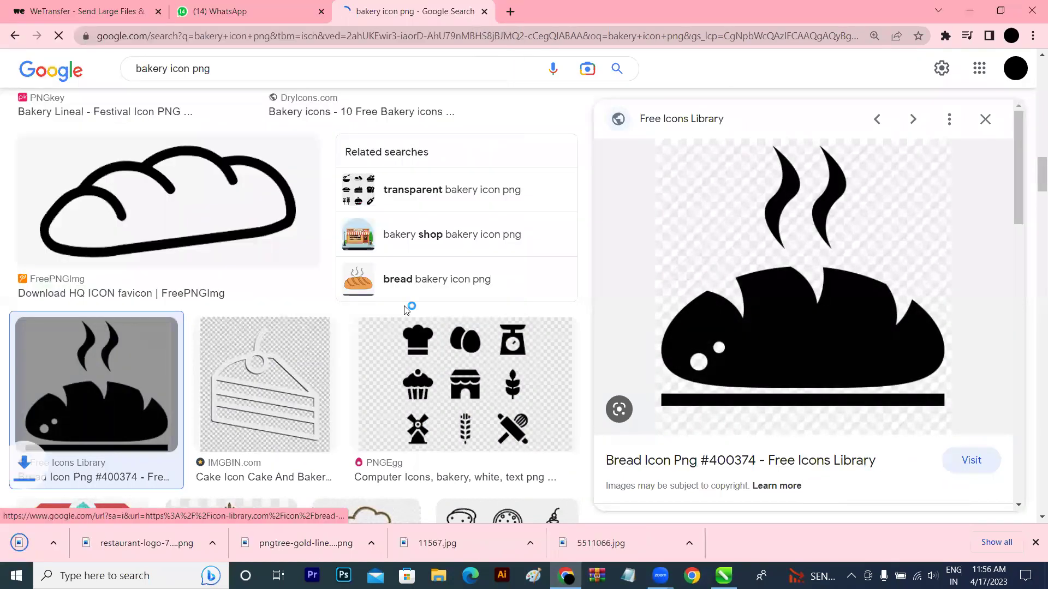
- Import the downloaded bread icon into CorelDRAW below the reference logo and scale it down to about 50 mm wide
{"action": "left_click_drag", "start_coordinate": [76, 542], "coordinate": [197, 435]}
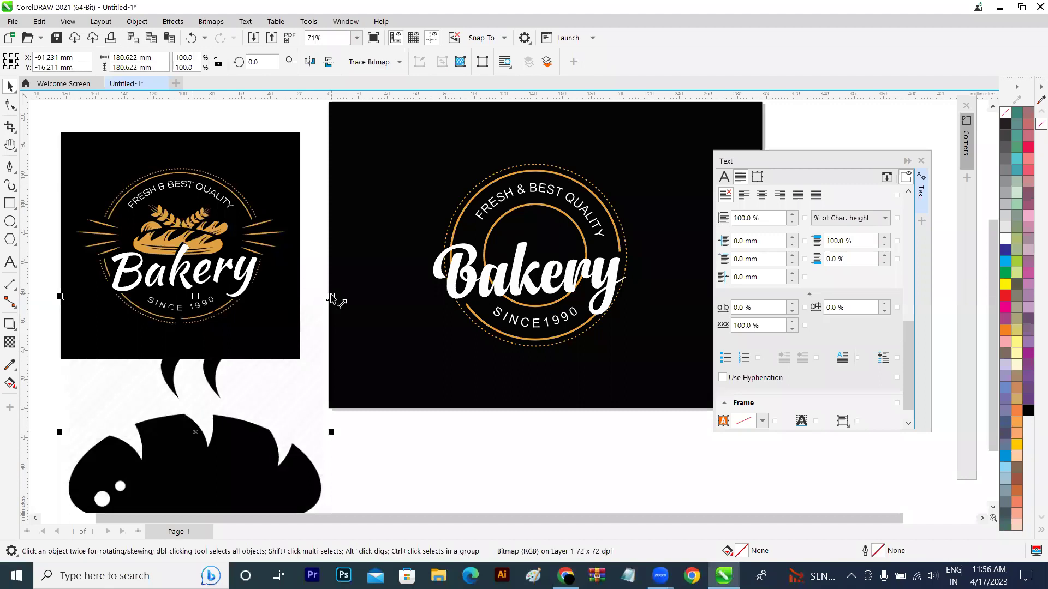
{"action": "left_click_drag", "start_coordinate": [332, 296], "coordinate": [235, 391]}
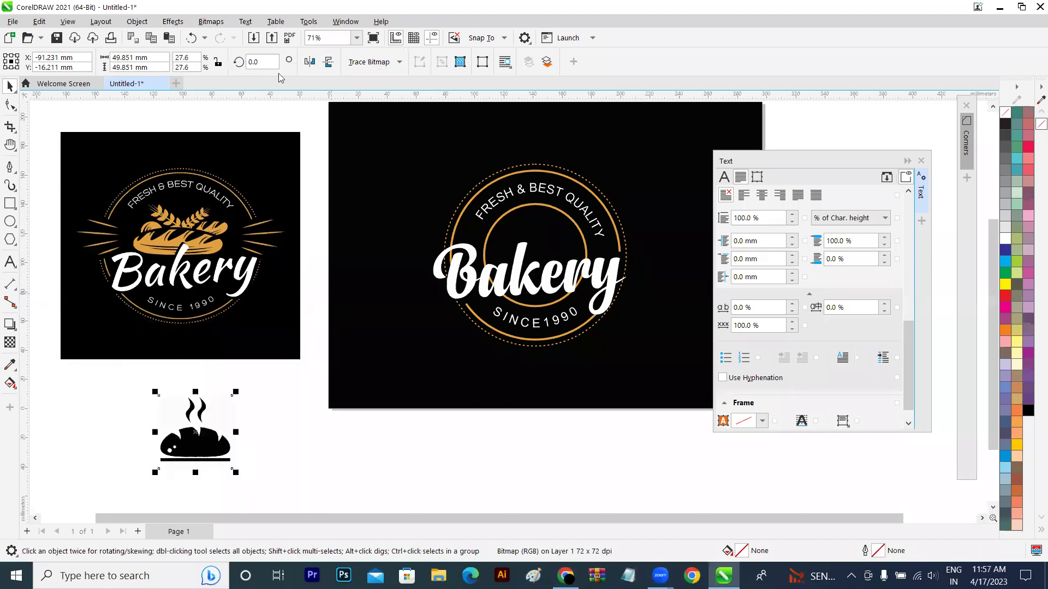
- Convert the bread bitmap to vector shapes with an Outline Trace of the Clipart type
{"action": "left_click", "coordinate": [400, 62]}
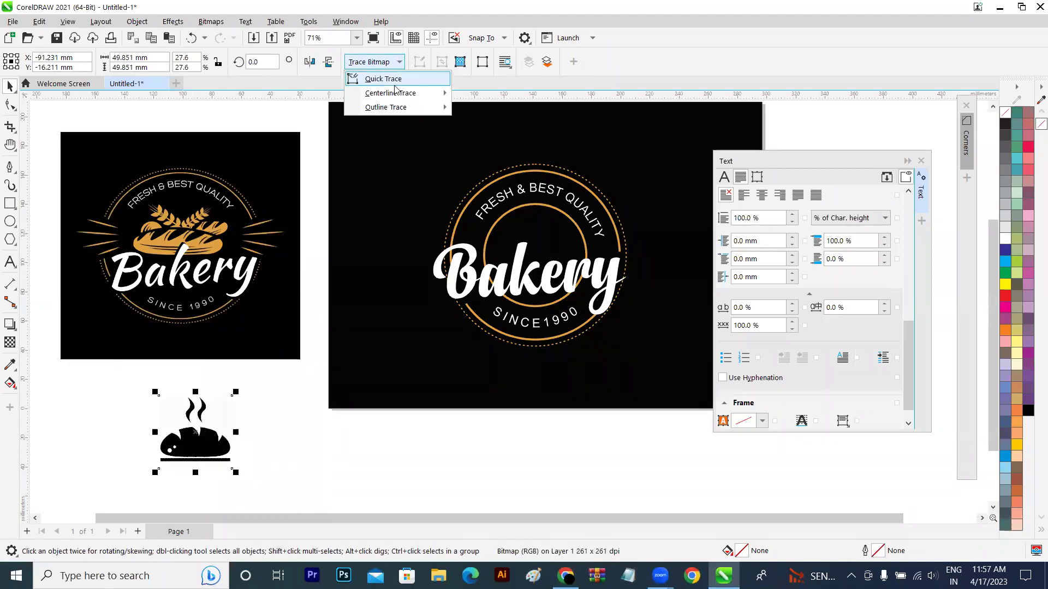
{"action": "mouse_move", "coordinate": [398, 107]}
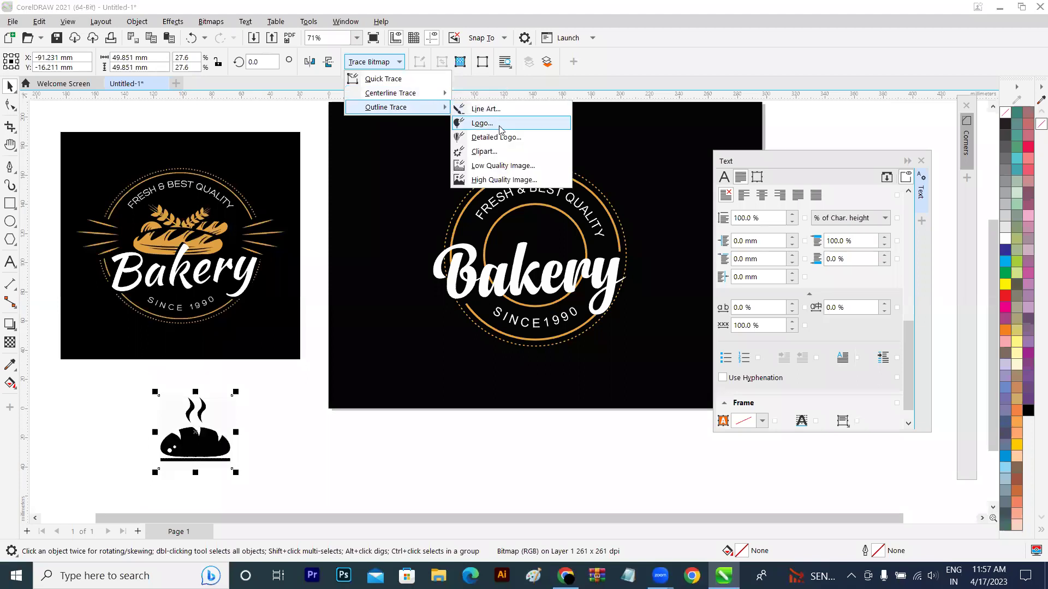
{"action": "left_click", "coordinate": [501, 153]}
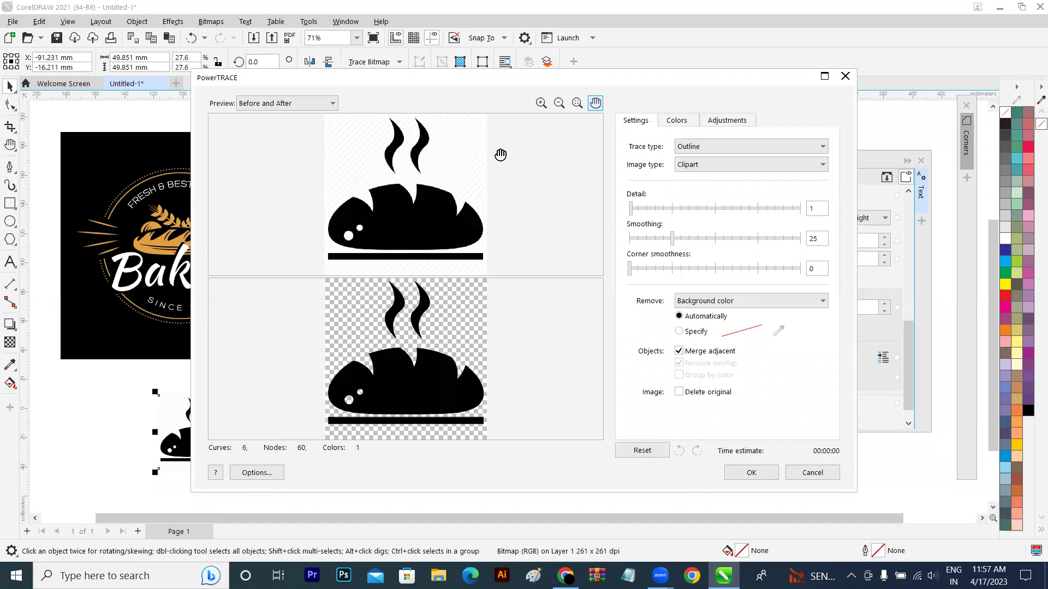
{"action": "left_click", "coordinate": [750, 472]}
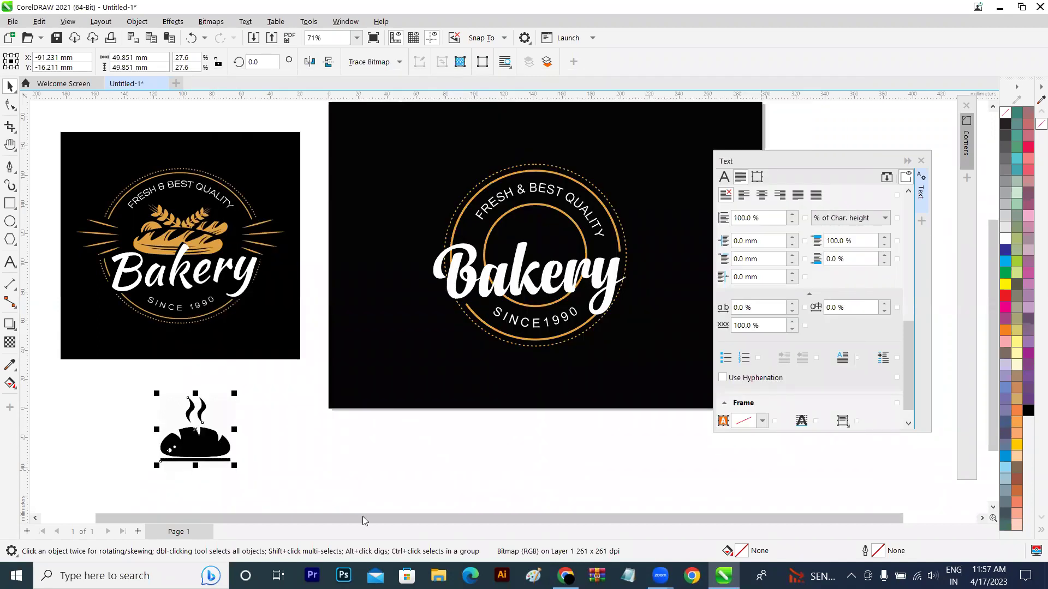
- Move the traced bread beside the original bitmap, and delete the bitmap
{"action": "left_click_drag", "start_coordinate": [199, 441], "coordinate": [310, 452]}
{"action": "left_click", "coordinate": [195, 446]}
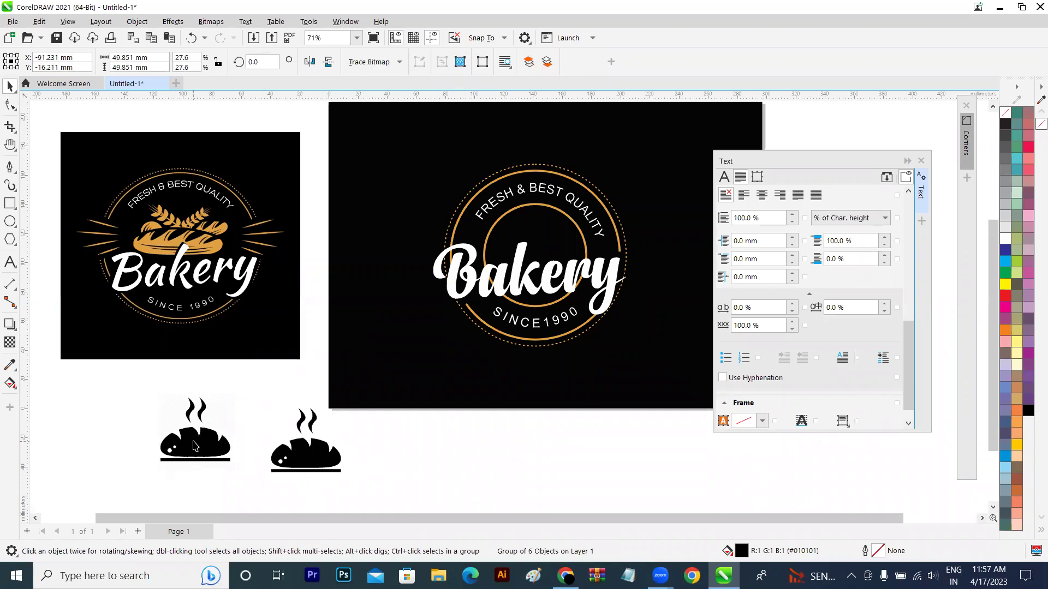
{"action": "key", "text": "Delete"}
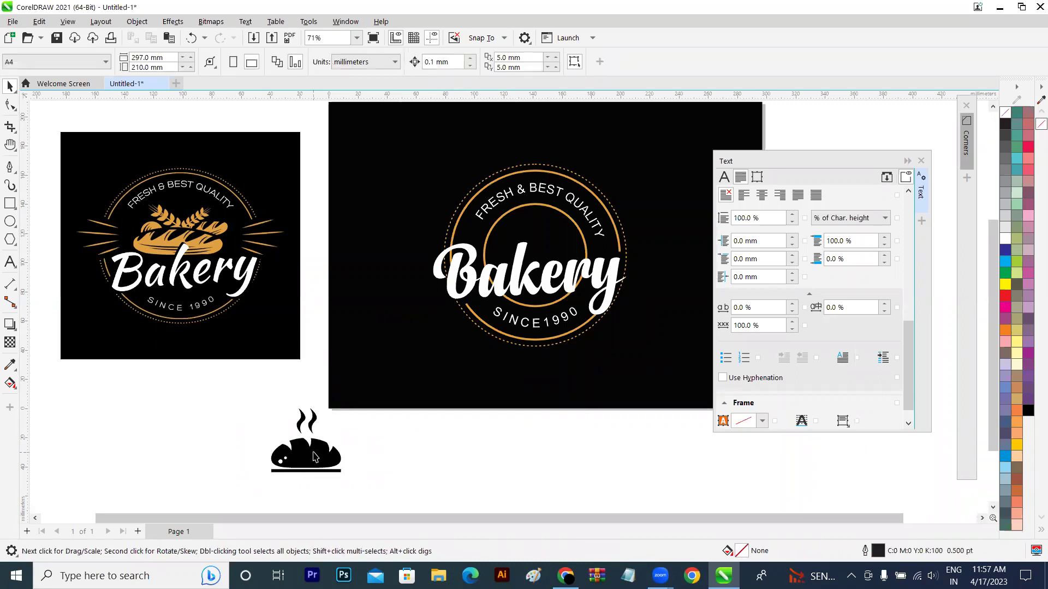
- Ungroup the traced bread to delete the flat bar beneath it, and group the remaining bread and steam shapes
{"action": "left_click", "coordinate": [314, 454]}
{"action": "right_click", "coordinate": [314, 454]}
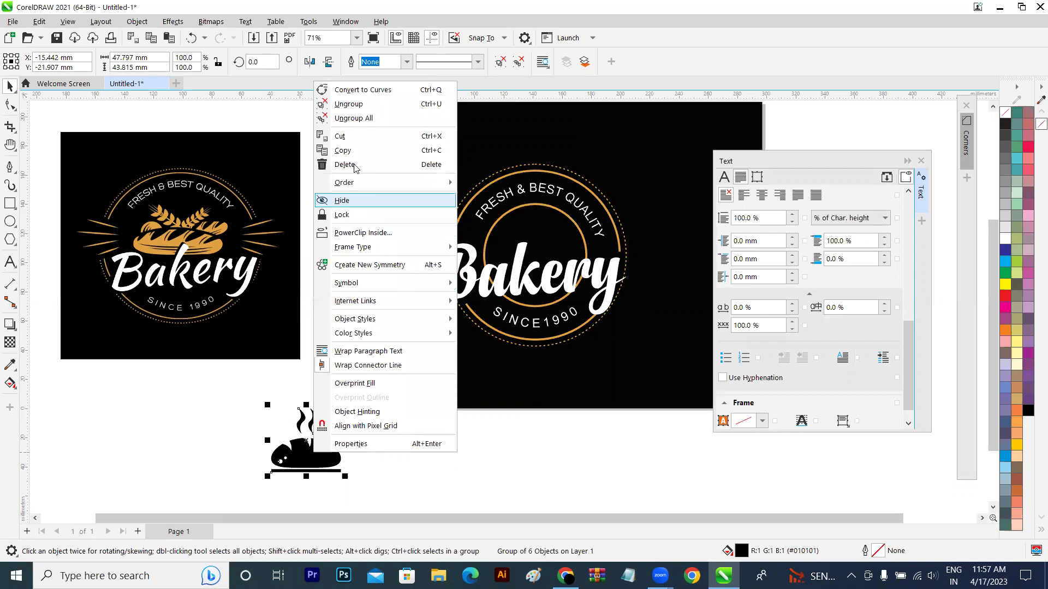
{"action": "left_click", "coordinate": [349, 104]}
{"action": "left_click_drag", "start_coordinate": [368, 461], "coordinate": [247, 486]}
{"action": "key", "text": "Delete"}
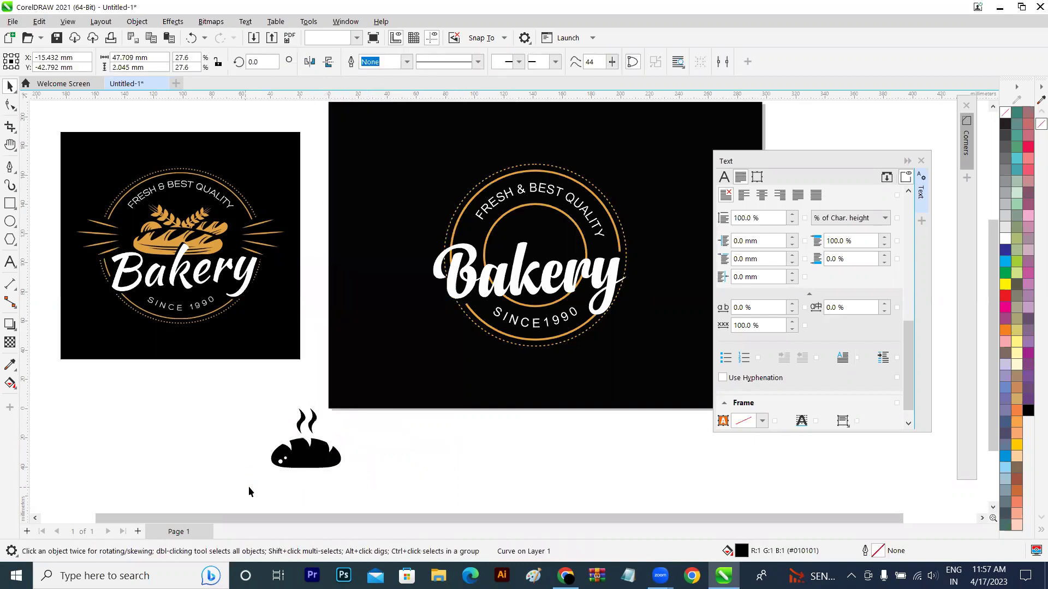
{"action": "left_click_drag", "start_coordinate": [234, 400], "coordinate": [361, 496]}
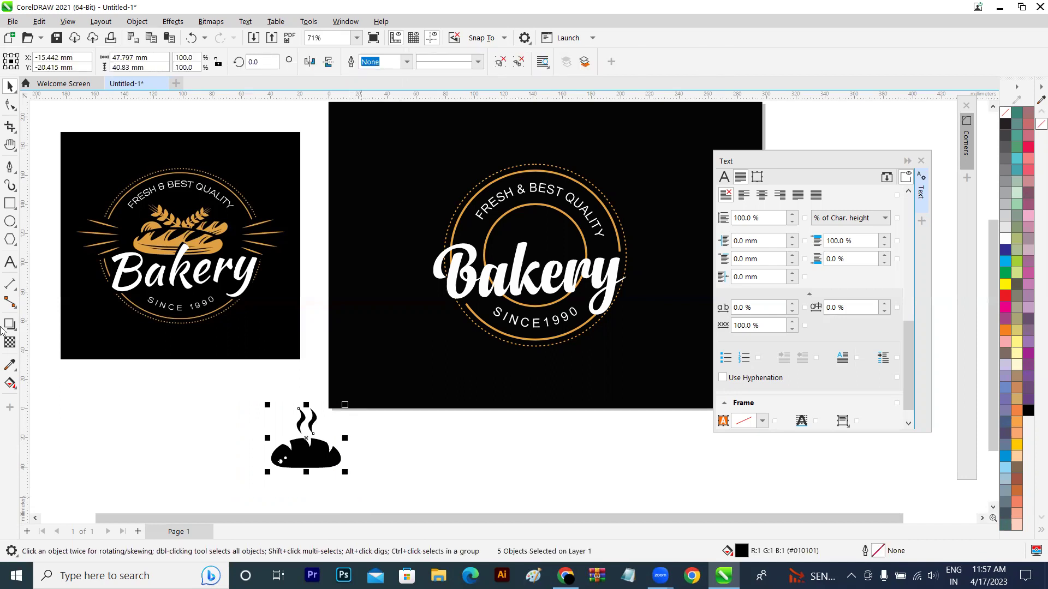
{"action": "key", "text": "ctrl+g"}
{"action": "key", "text": "i"}
{"action": "left_click", "coordinate": [156, 239]}
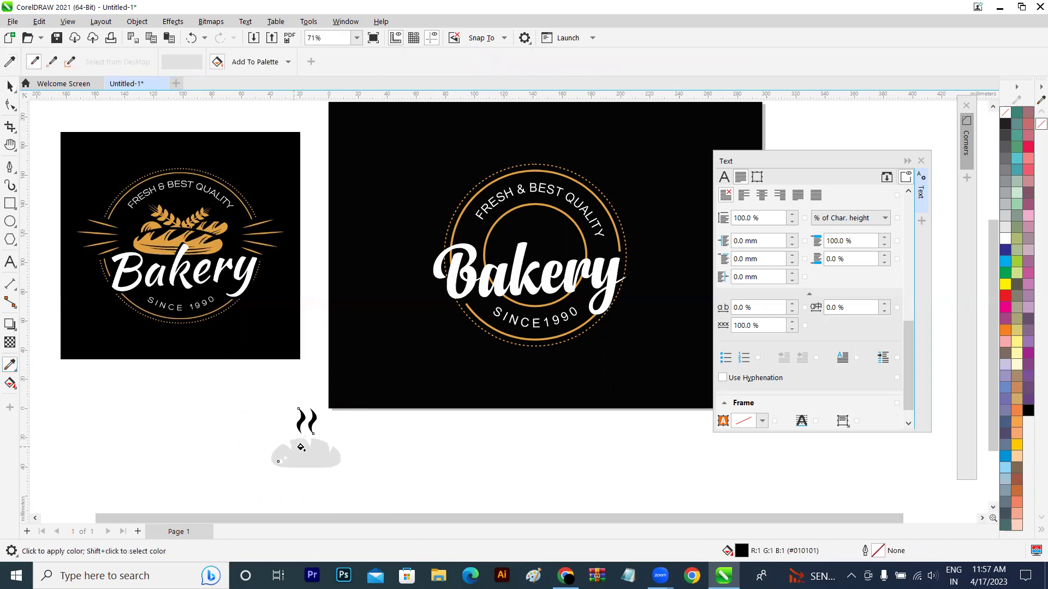
{"action": "left_click", "coordinate": [278, 462]}
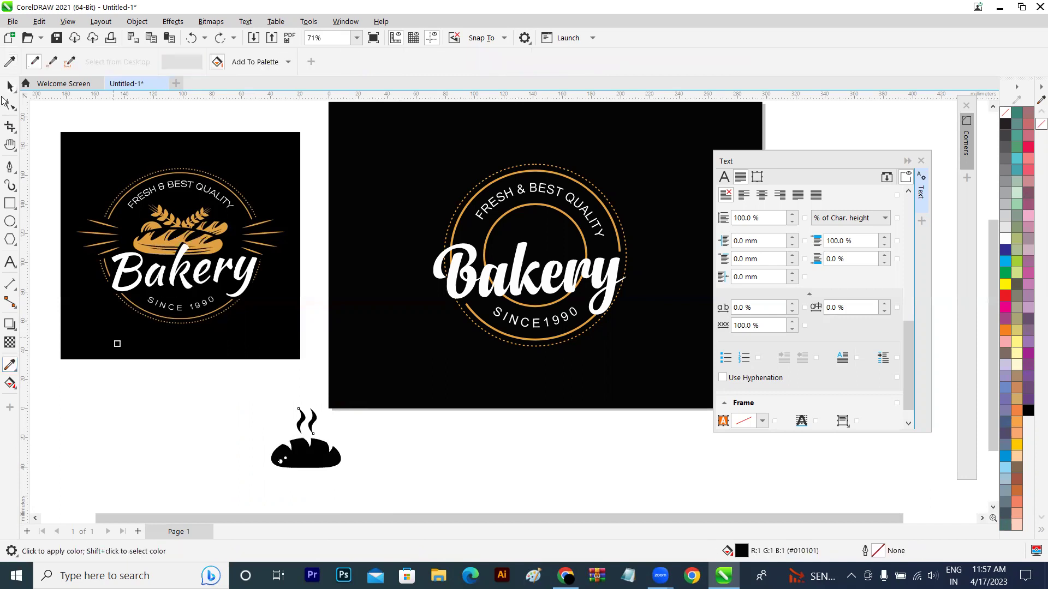
{"action": "key", "text": "space"}
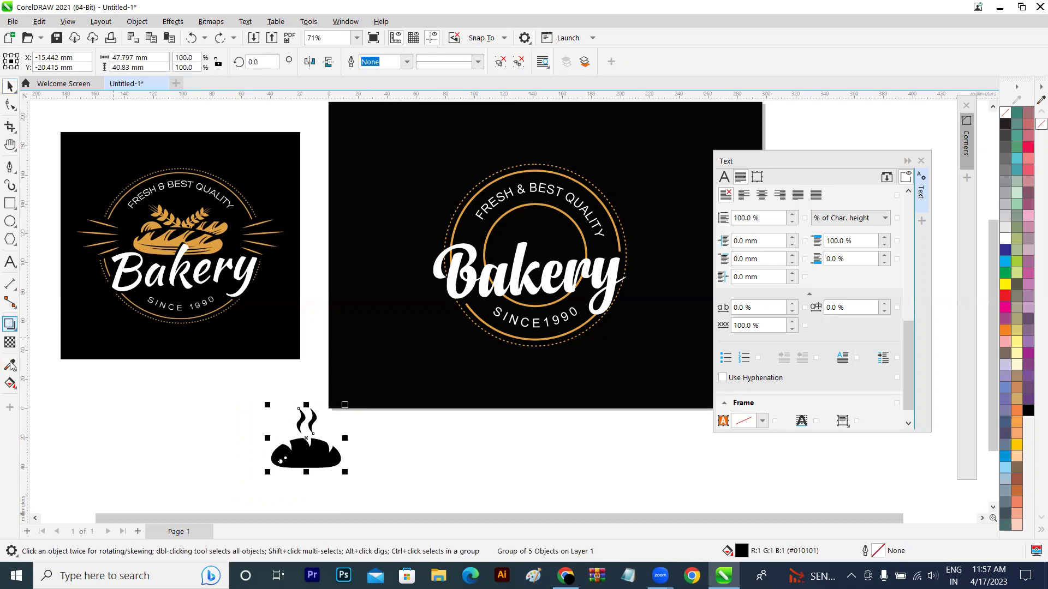
- Sample the orange #E0A140 from the reference logo's bread and fill the traced loaf and both steam shapes with it
{"action": "key", "text": "space"}
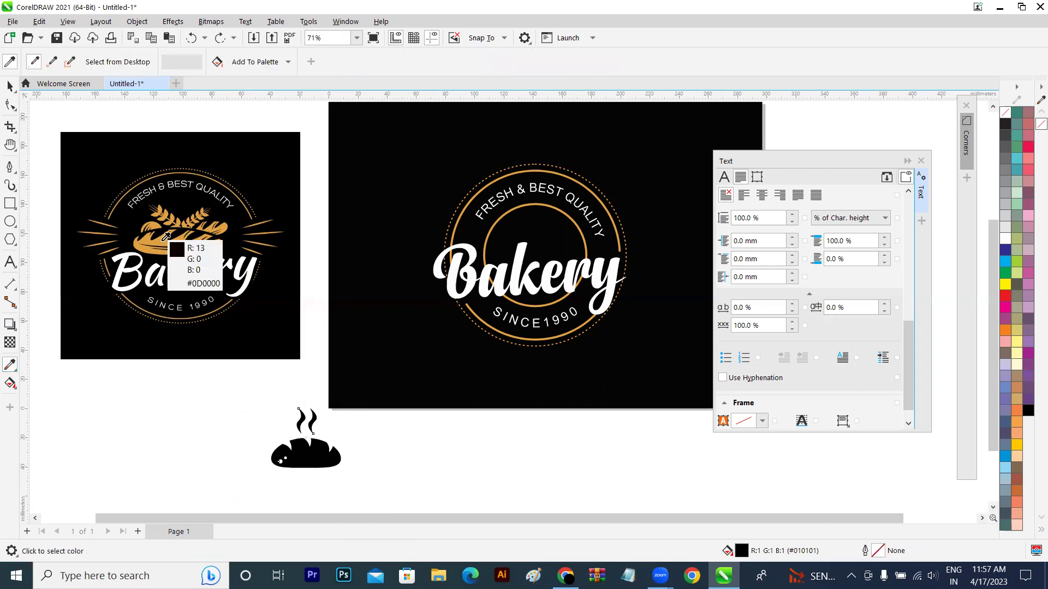
{"action": "left_click", "coordinate": [166, 237]}
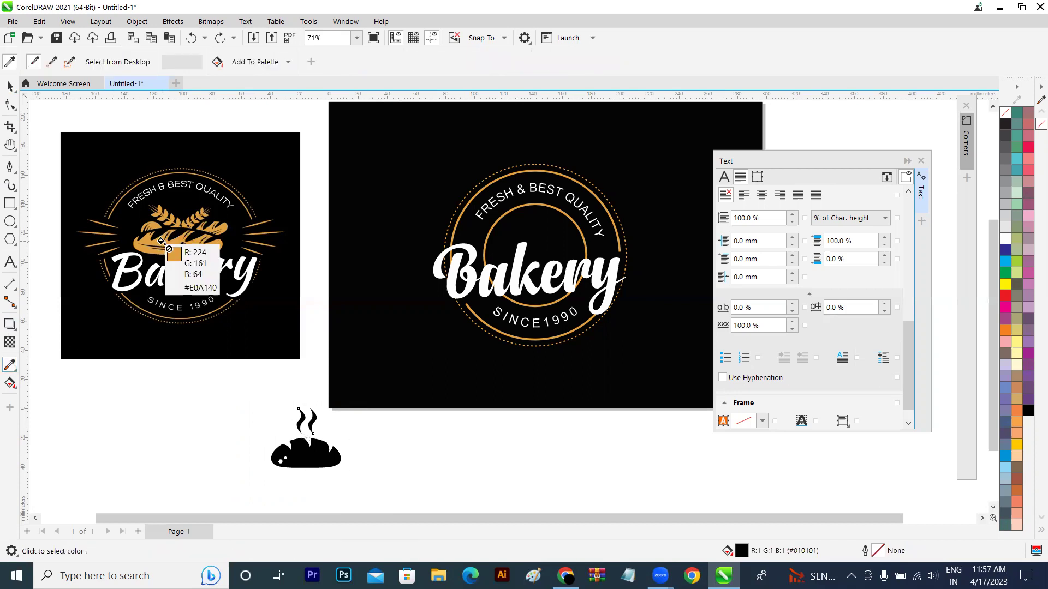
{"action": "left_click", "coordinate": [300, 451]}
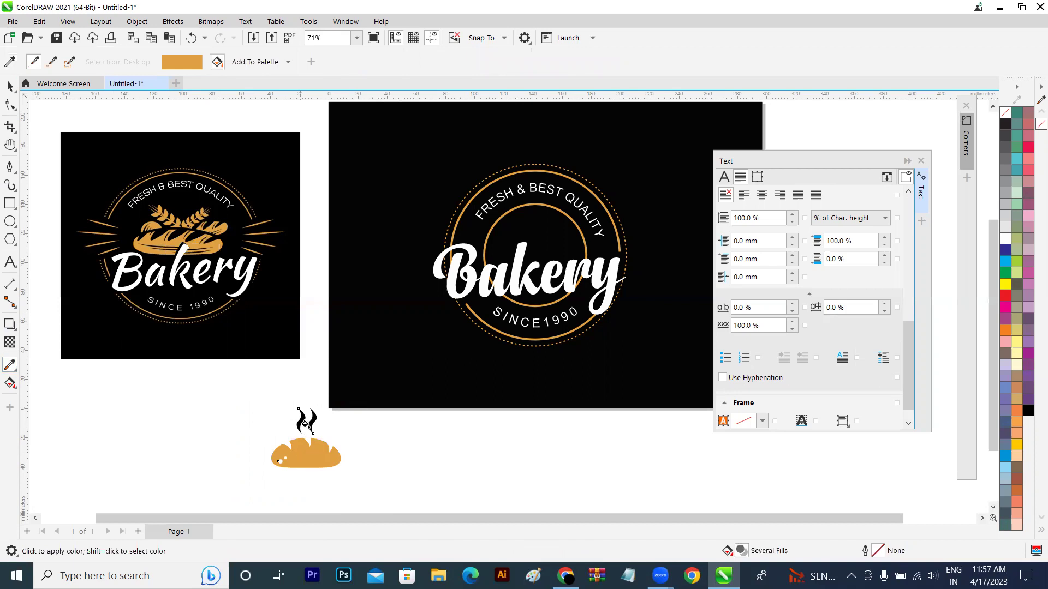
{"action": "scroll", "coordinate": [304, 344], "scroll_direction": "up", "scroll_amount": 3}
{"action": "left_click", "coordinate": [308, 326]}
{"action": "left_click", "coordinate": [359, 315]}
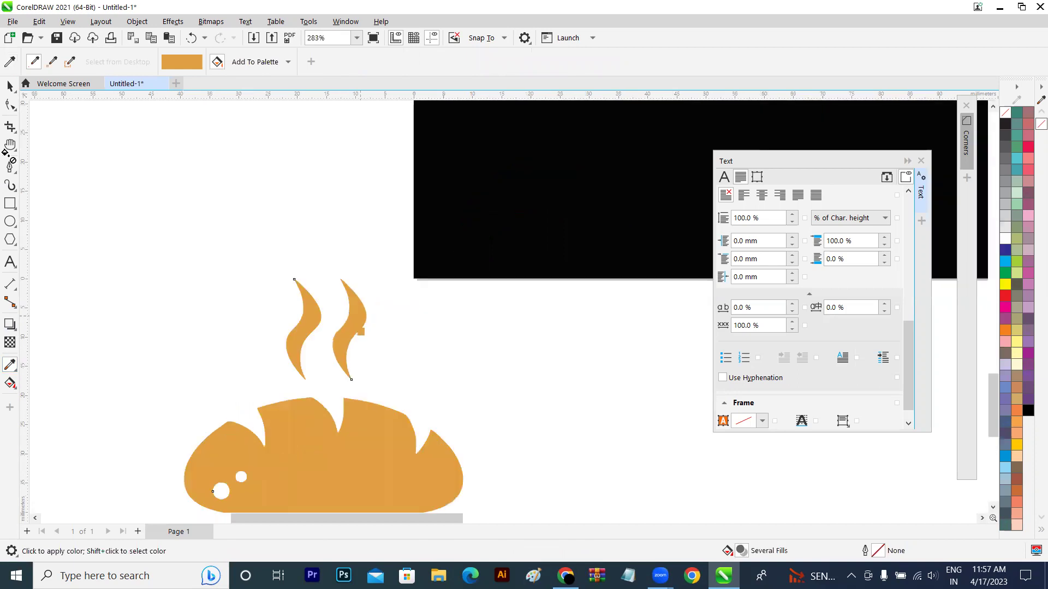
{"action": "left_click", "coordinate": [10, 86]}
{"action": "left_click", "coordinate": [136, 175]}
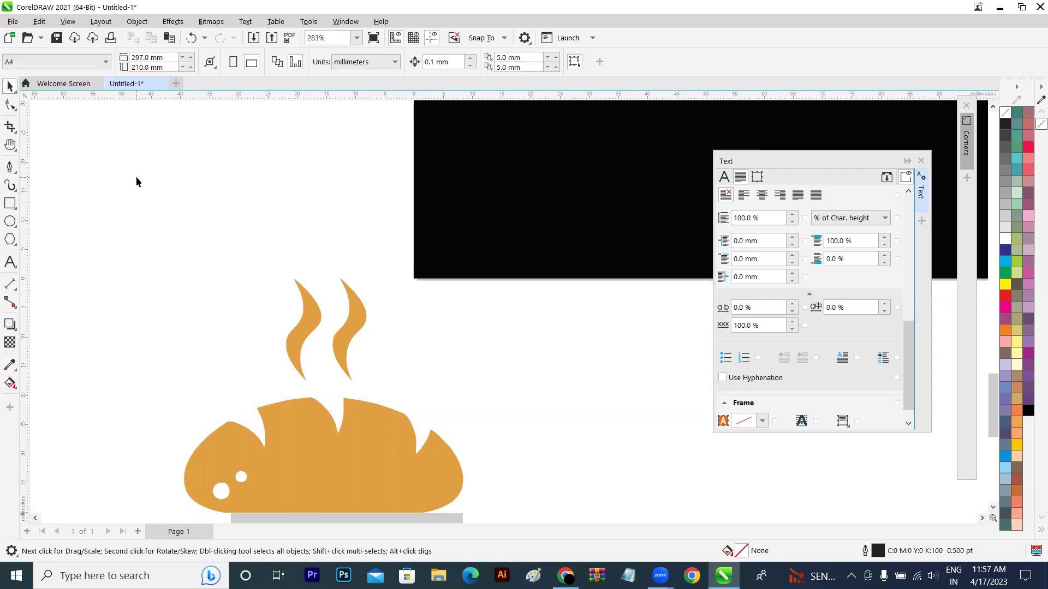
- Try placing the full-size bread group over the "Bakery" title inside the logo rings, and undo the move
{"action": "scroll", "coordinate": [136, 182], "scroll_direction": "down", "scroll_amount": 3}
{"action": "left_click", "coordinate": [183, 249]}
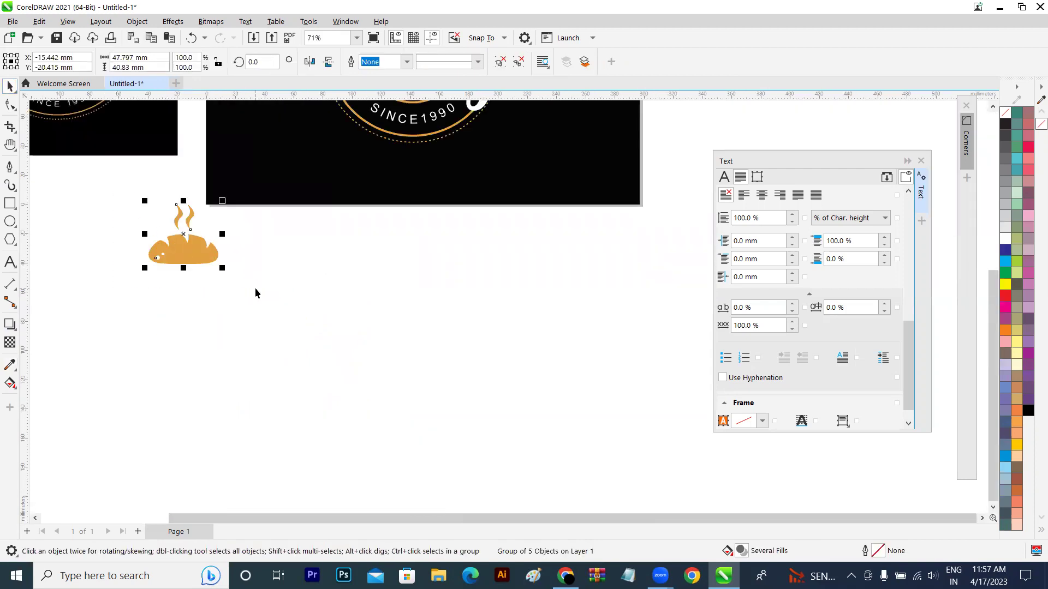
{"action": "scroll", "coordinate": [221, 299], "scroll_direction": "down", "scroll_amount": 2}
{"action": "key", "text": "z"}
{"action": "key", "text": "h"}
{"action": "left_click_drag", "start_coordinate": [304, 332], "coordinate": [382, 408]}
{"action": "left_click", "coordinate": [10, 86]}
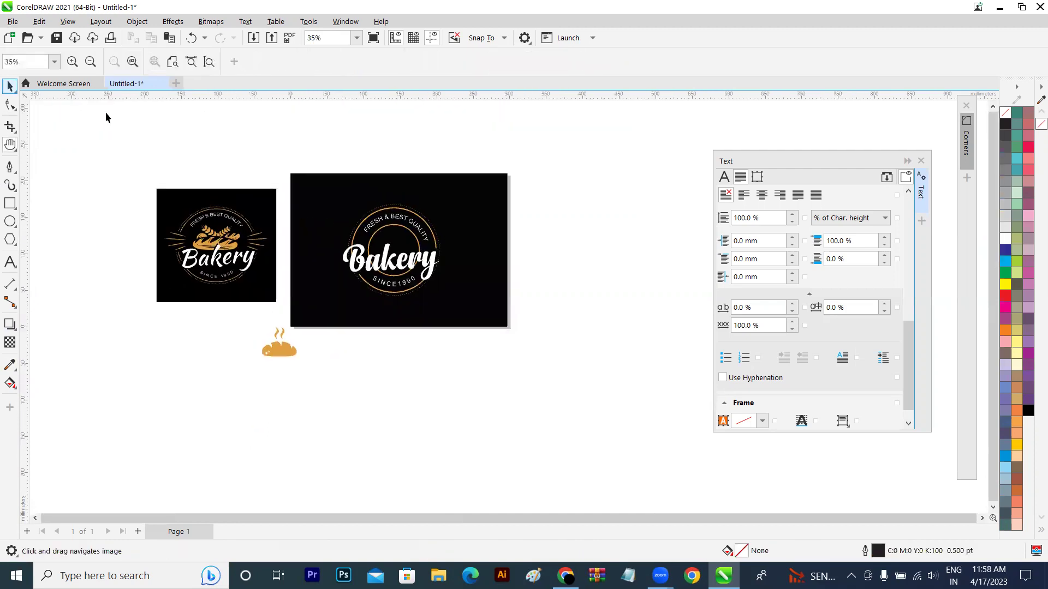
{"action": "left_click_drag", "start_coordinate": [276, 352], "coordinate": [394, 245]}
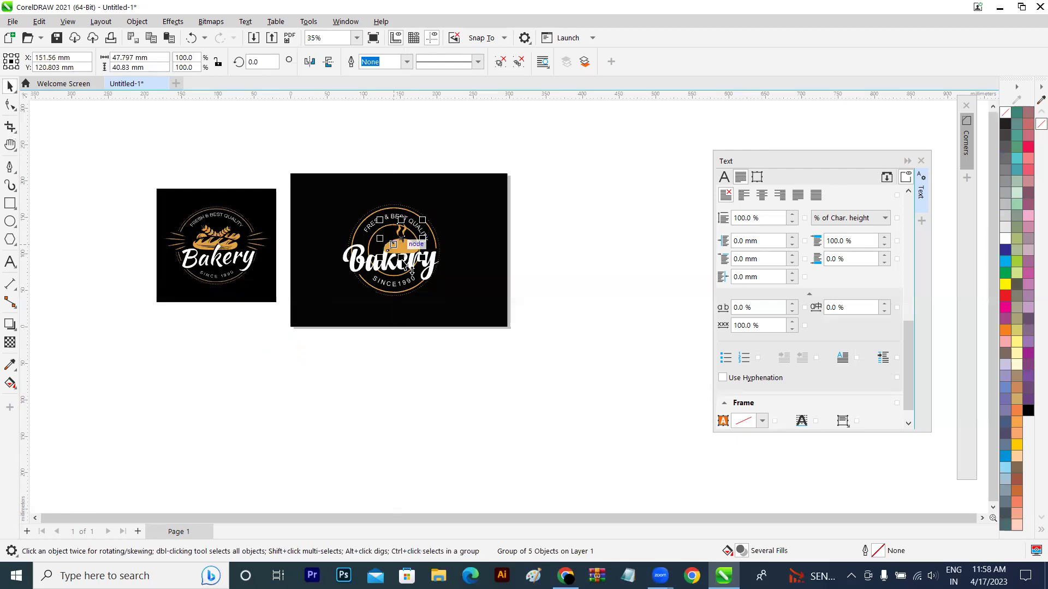
{"action": "scroll", "coordinate": [404, 263], "scroll_direction": "up", "scroll_amount": 5}
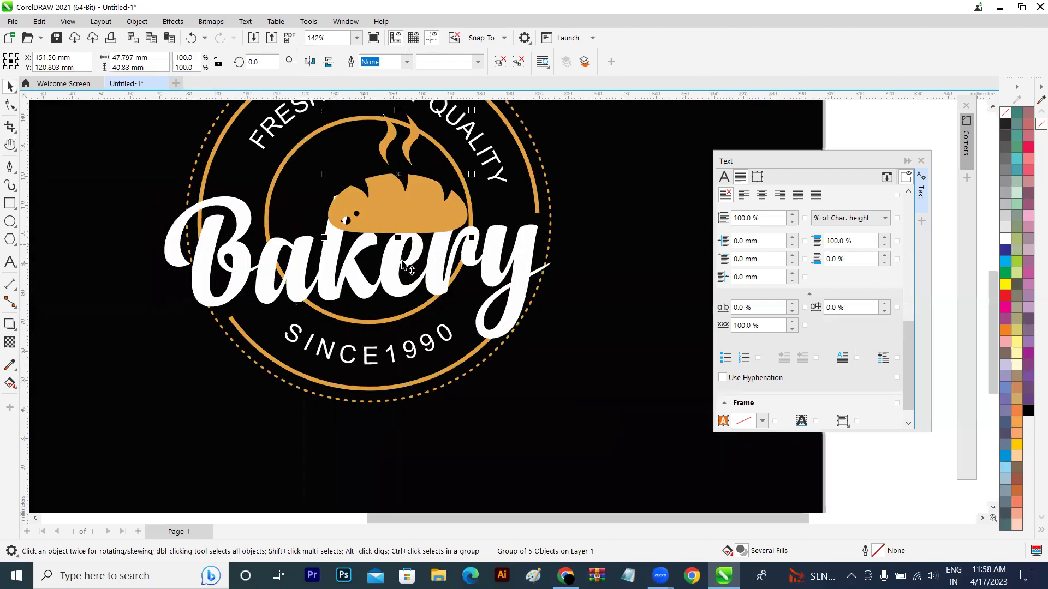
{"action": "key", "text": "ctrl+z"}
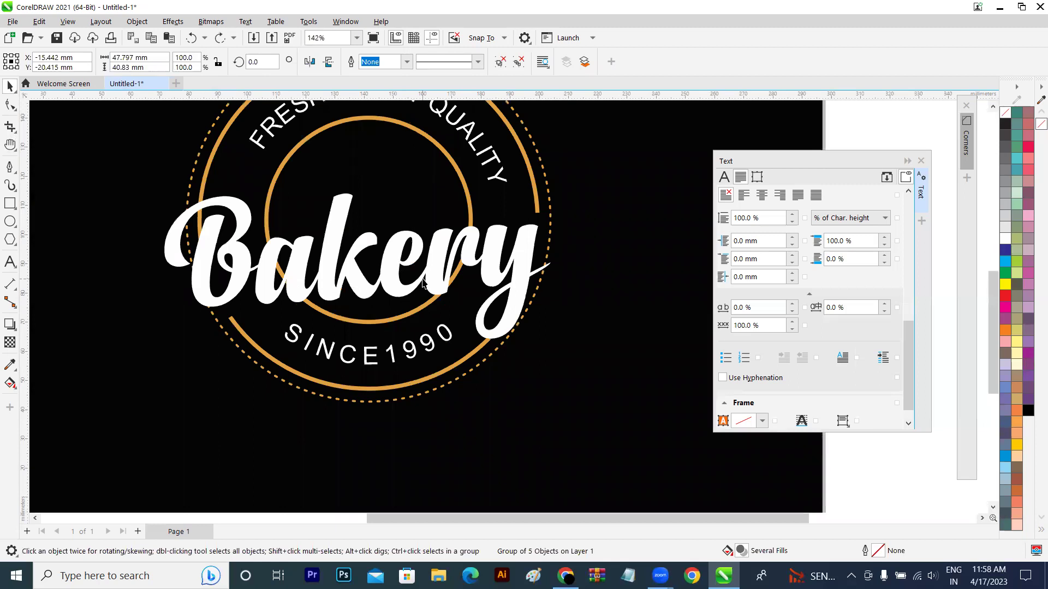
- Try ungrouping the bread and moving the loaf away from its steam shapes, and undo it
{"action": "scroll", "coordinate": [422, 281], "scroll_direction": "down", "scroll_amount": 3}
{"action": "left_click", "coordinate": [225, 460]}
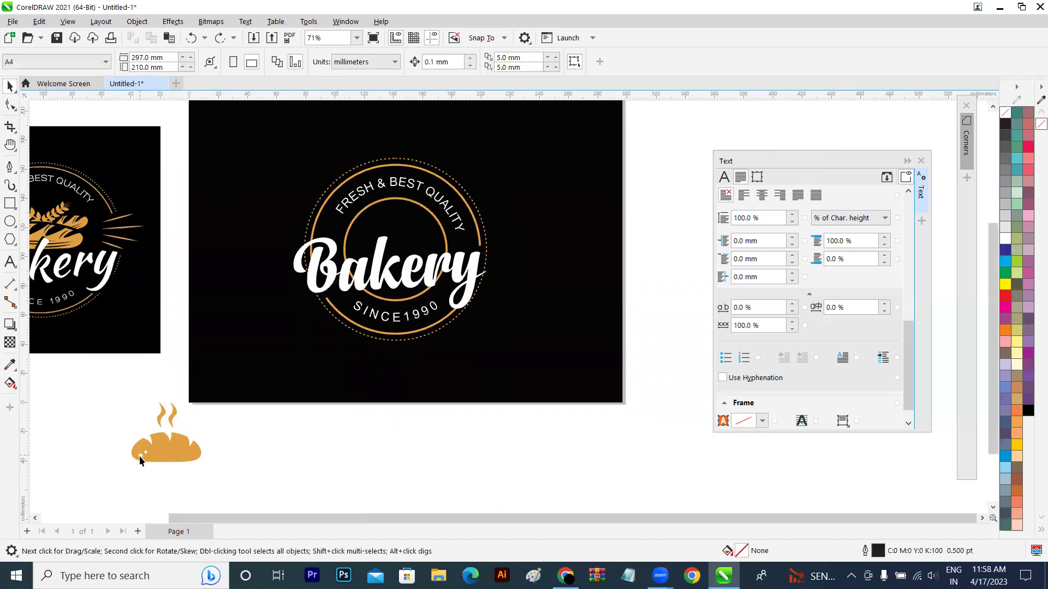
{"action": "left_click", "coordinate": [139, 457]}
{"action": "right_click", "coordinate": [140, 457]}
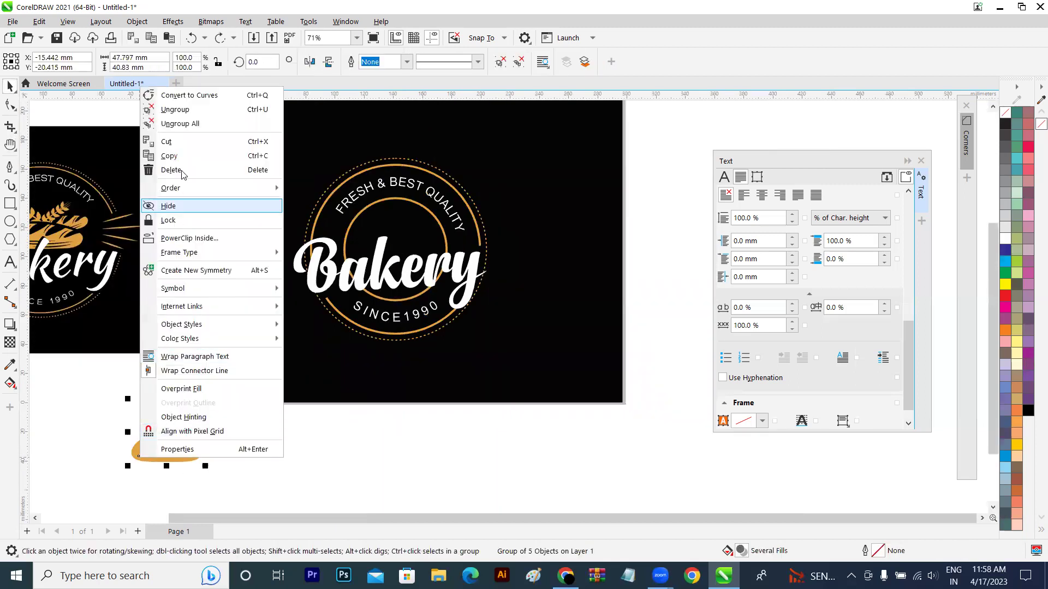
{"action": "left_click", "coordinate": [187, 109]}
{"action": "left_click", "coordinate": [116, 441]}
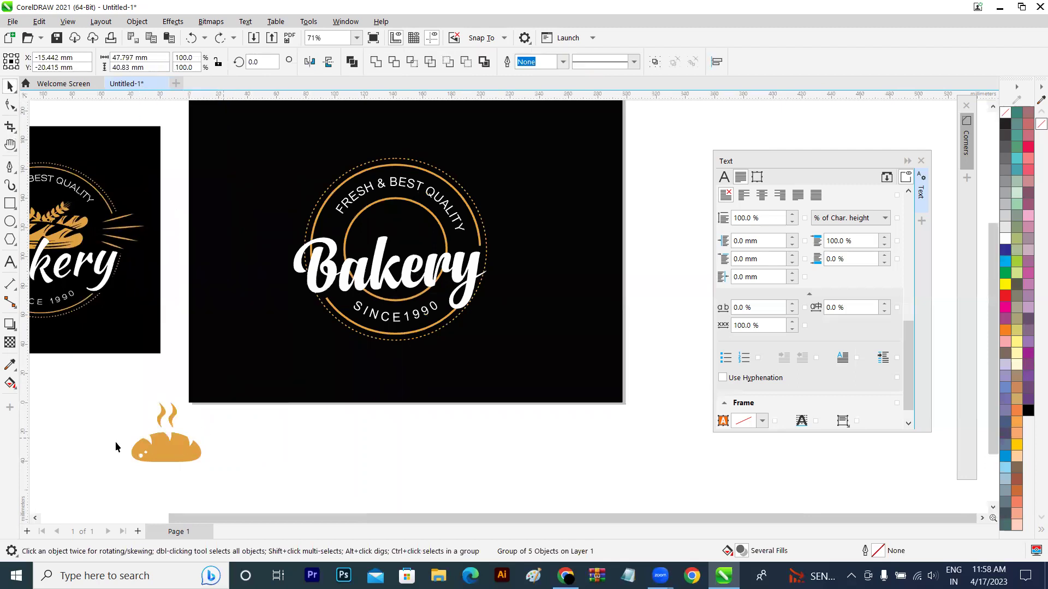
{"action": "left_click", "coordinate": [142, 457]}
{"action": "left_click_drag", "start_coordinate": [164, 459], "coordinate": [221, 465]}
{"action": "left_click", "coordinate": [228, 483]}
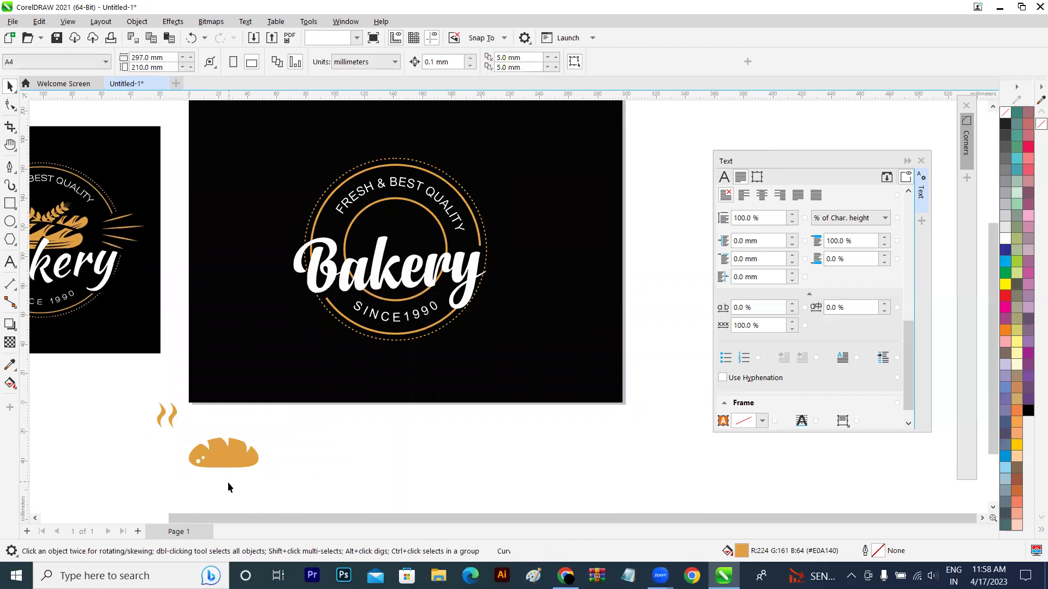
{"action": "key", "text": "ctrl+z"}
- Move the complete bread group just below the black page and scale it proportionally to about 69%
{"action": "left_click_drag", "start_coordinate": [53, 377], "coordinate": [261, 496]}
{"action": "left_click_drag", "start_coordinate": [184, 453], "coordinate": [243, 448]}
{"action": "scroll", "coordinate": [241, 445], "scroll_direction": "up", "scroll_amount": 4}
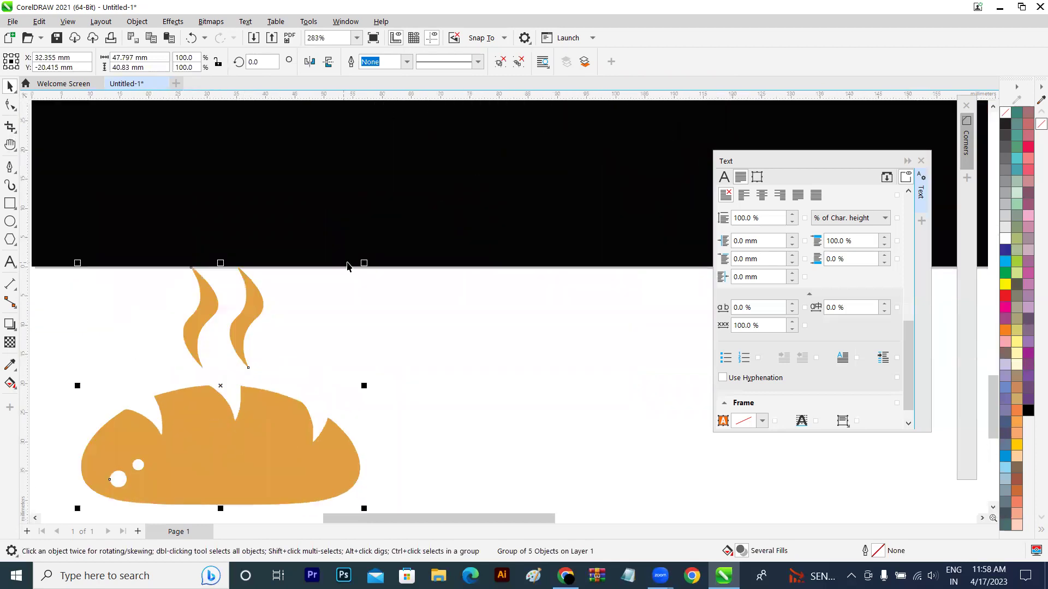
{"action": "left_click_drag", "start_coordinate": [364, 263], "coordinate": [329, 327]}
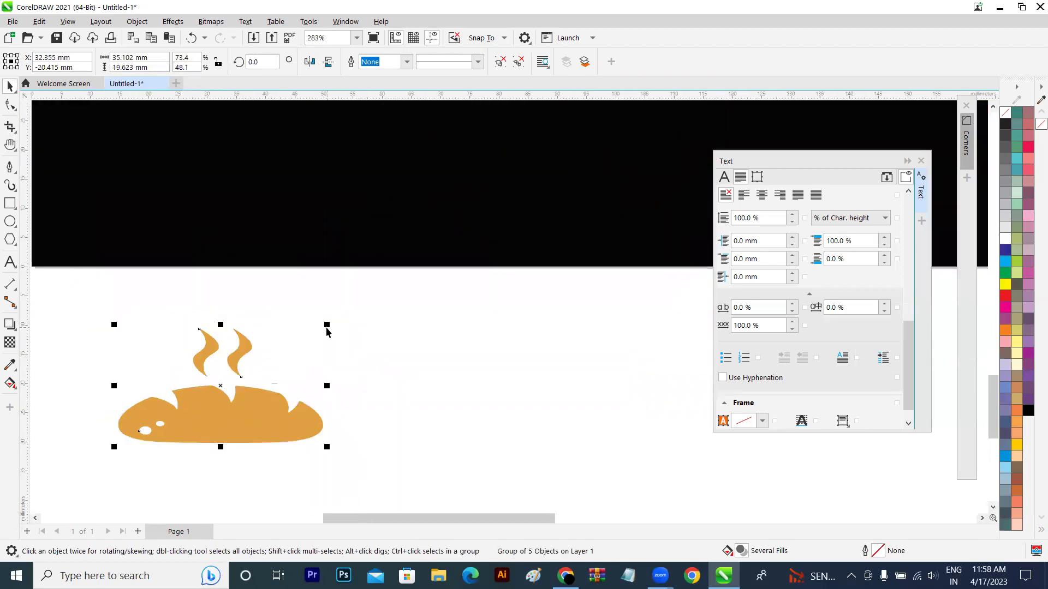
{"action": "scroll", "coordinate": [327, 331], "scroll_direction": "down", "scroll_amount": 2}
{"action": "key", "text": "ctrl+z"}
{"action": "mouse_move", "coordinate": [347, 297]}
{"action": "left_mouse_down"}
{"action": "mouse_move", "coordinate": [325, 332]}
{"action": "mouse_move", "coordinate": [339, 306]}
{"action": "left_mouse_up"}
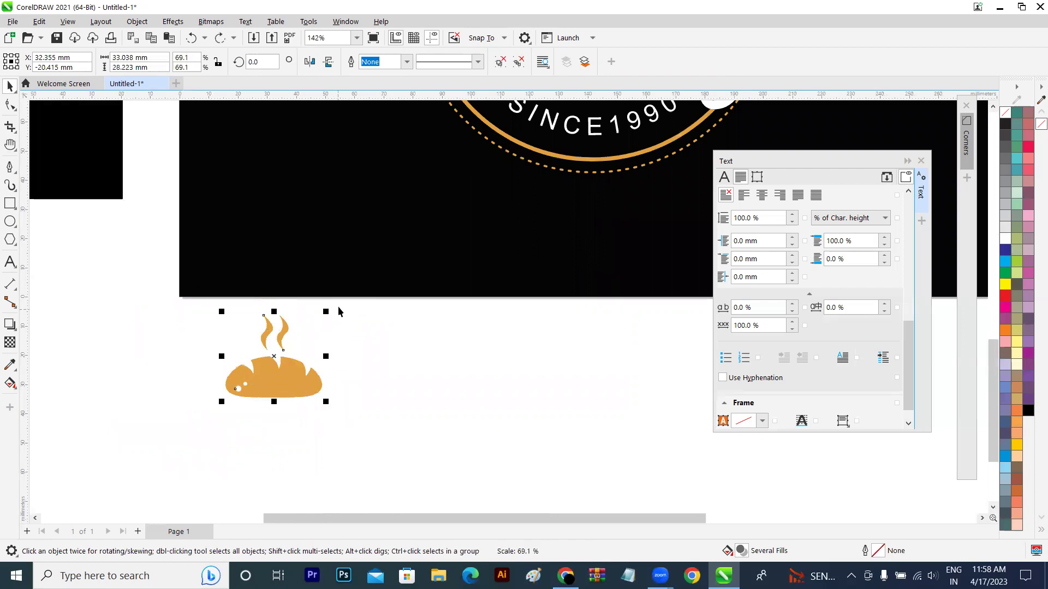
{"action": "scroll", "coordinate": [338, 306], "scroll_direction": "down", "scroll_amount": 2}
{"action": "left_click", "coordinate": [388, 379]}
- Position the bread inside the inner ring, tucked behind the top of the "Bakery" lettering
{"action": "key", "text": "h"}
{"action": "left_click_drag", "start_coordinate": [385, 379], "coordinate": [319, 442]}
{"action": "key", "text": "space"}
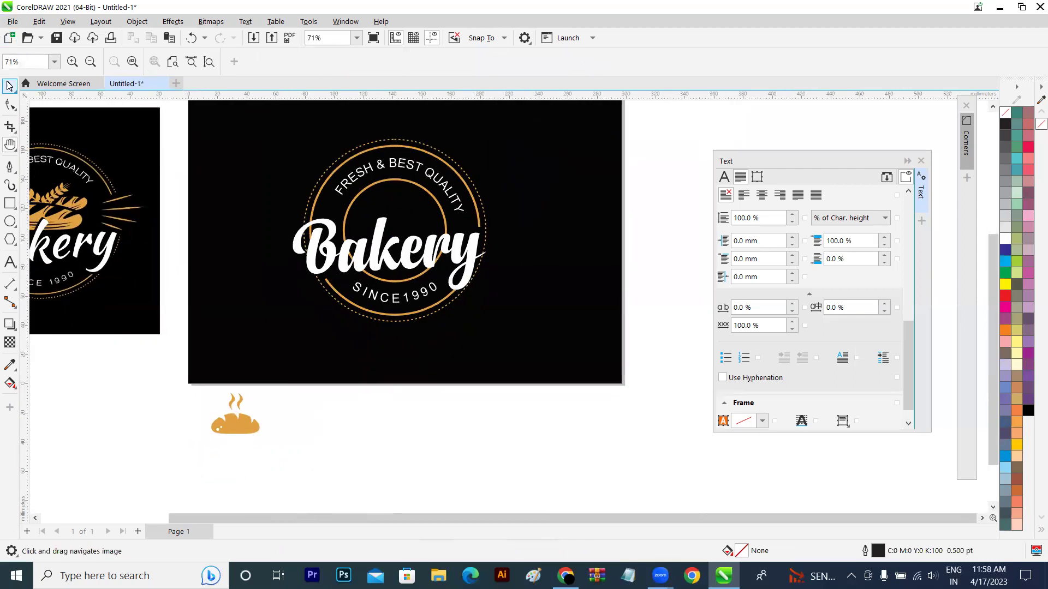
{"action": "key", "text": "space"}
{"action": "left_click_drag", "start_coordinate": [235, 423], "coordinate": [399, 213]}
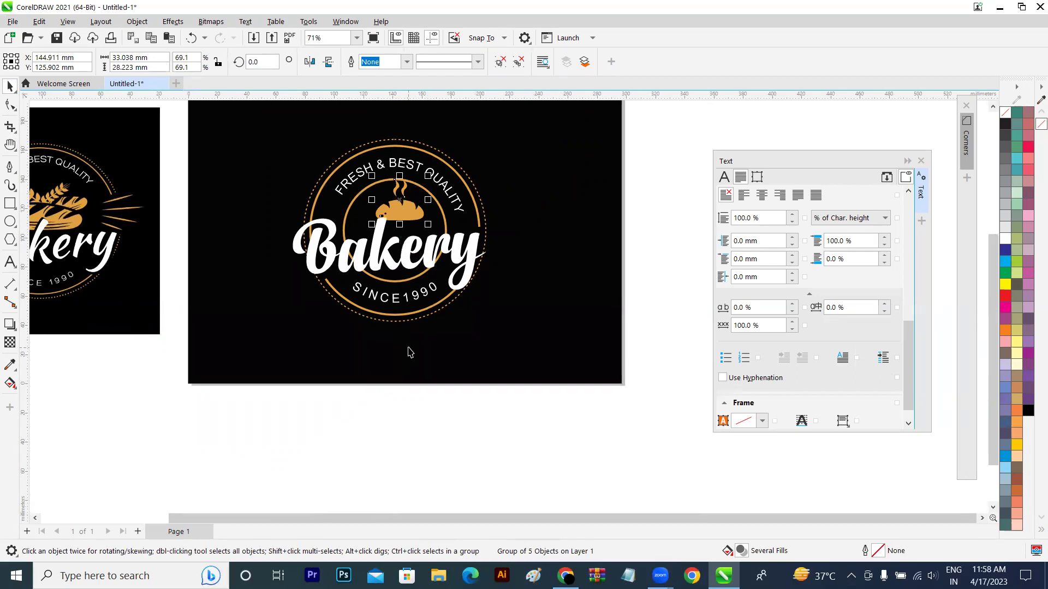
{"action": "key", "text": "shift+Page_Down"}
{"action": "key", "text": "ctrl+z"}
{"action": "key", "text": "Down"}
{"action": "key", "text": "Down"}
{"action": "key", "text": "Down"}
{"action": "key", "text": "Down"}
{"action": "left_click", "coordinate": [417, 429]}
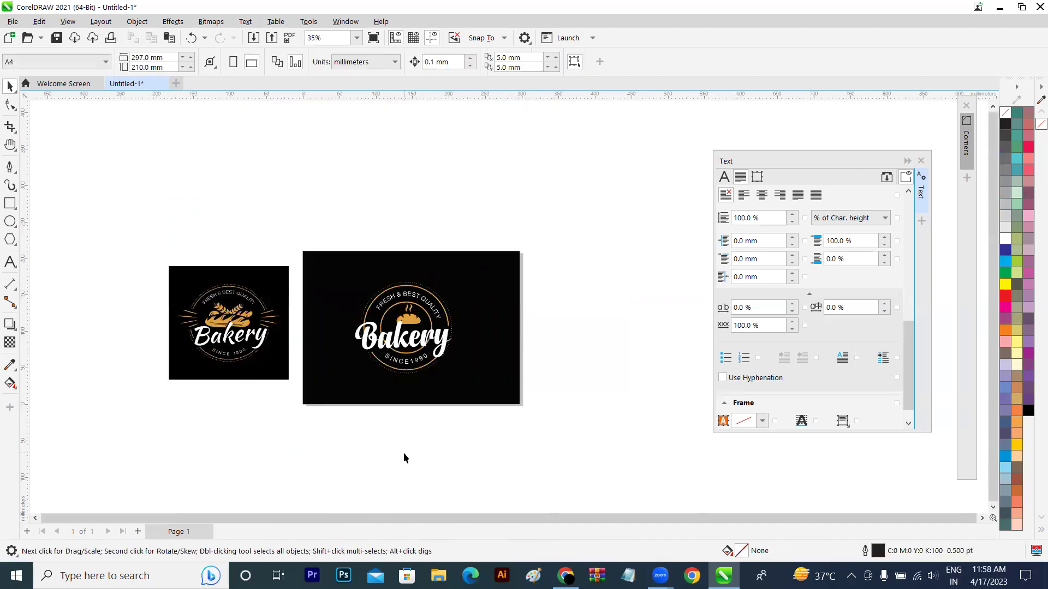
- Move the reference logo bitmap away from the page and delete it
{"action": "left_click_drag", "start_coordinate": [257, 355], "coordinate": [165, 249]}
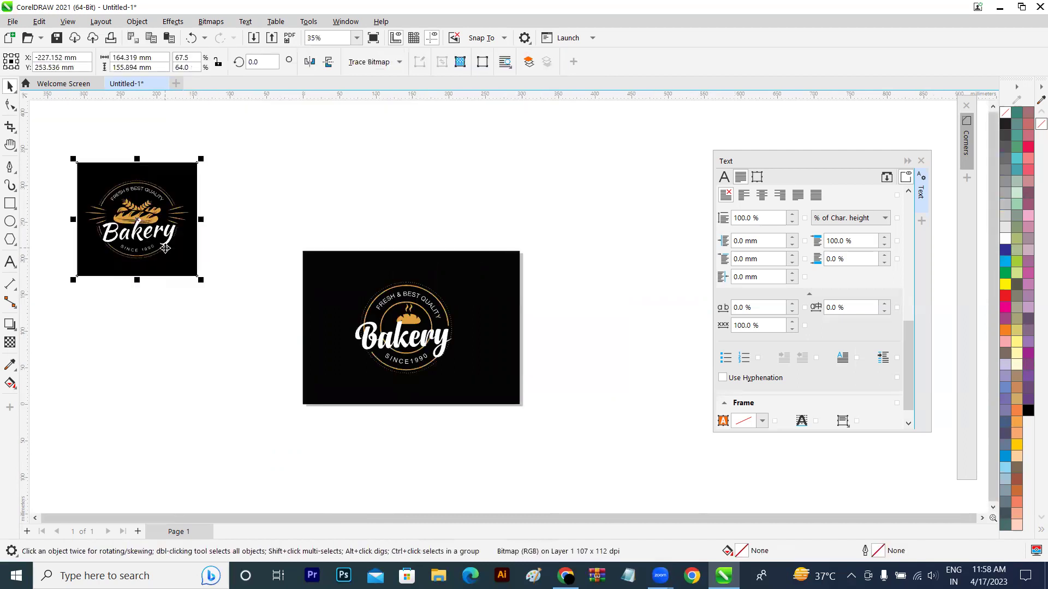
{"action": "key", "text": "Delete"}
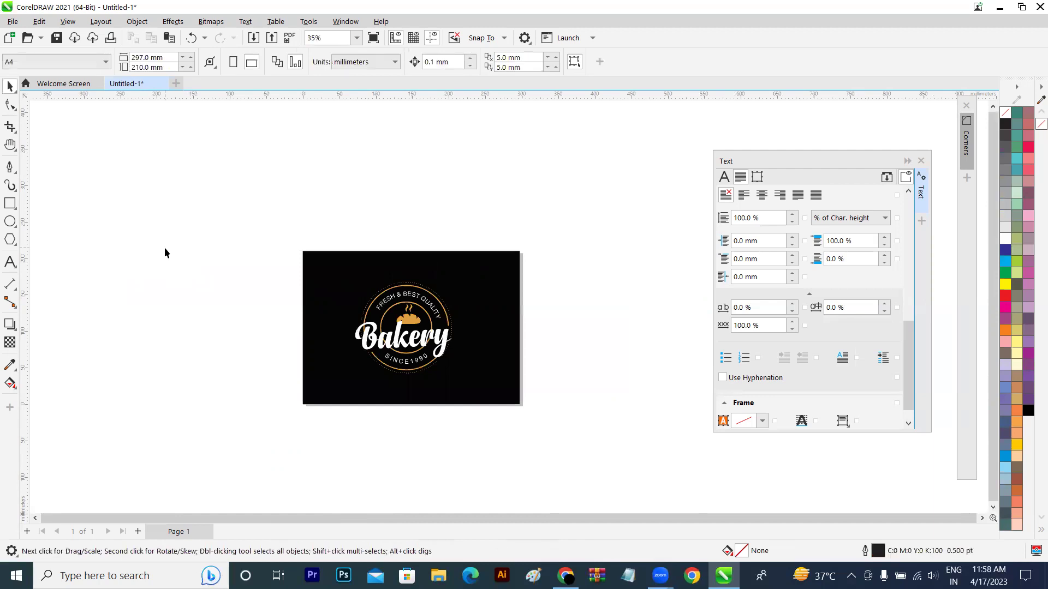
- Draw an ellipse about 132 mm wide and 125 mm high far to the left of the page, and remove its outline and fill
{"action": "scroll", "coordinate": [164, 248], "scroll_direction": "down", "scroll_amount": 2}
{"action": "key", "text": "h"}
{"action": "left_click_drag", "start_coordinate": [282, 237], "coordinate": [522, 273]}
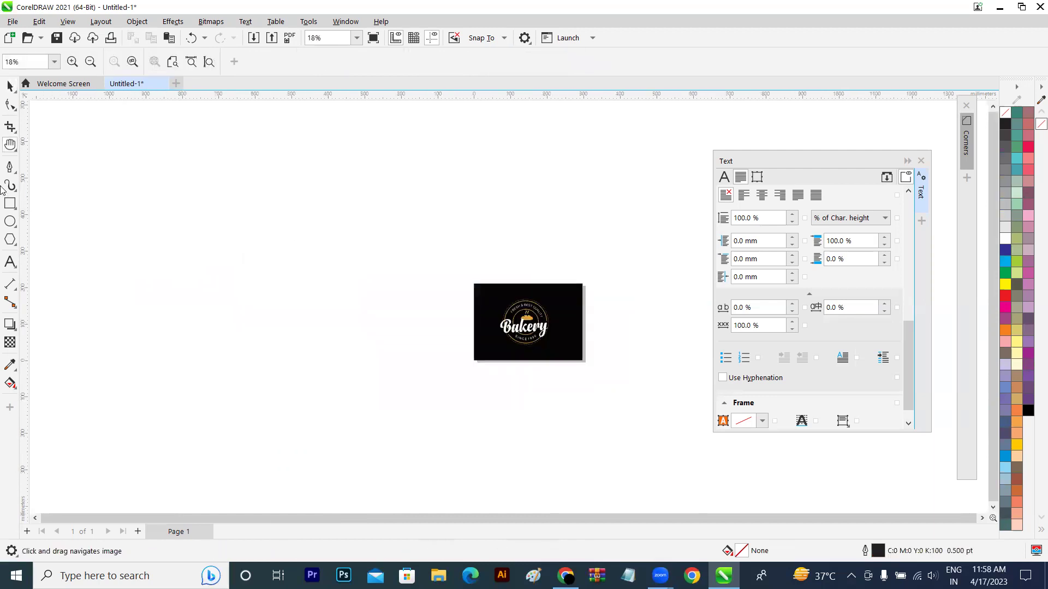
{"action": "left_click", "coordinate": [9, 222]}
{"action": "left_click_drag", "start_coordinate": [45, 201], "coordinate": [101, 254]}
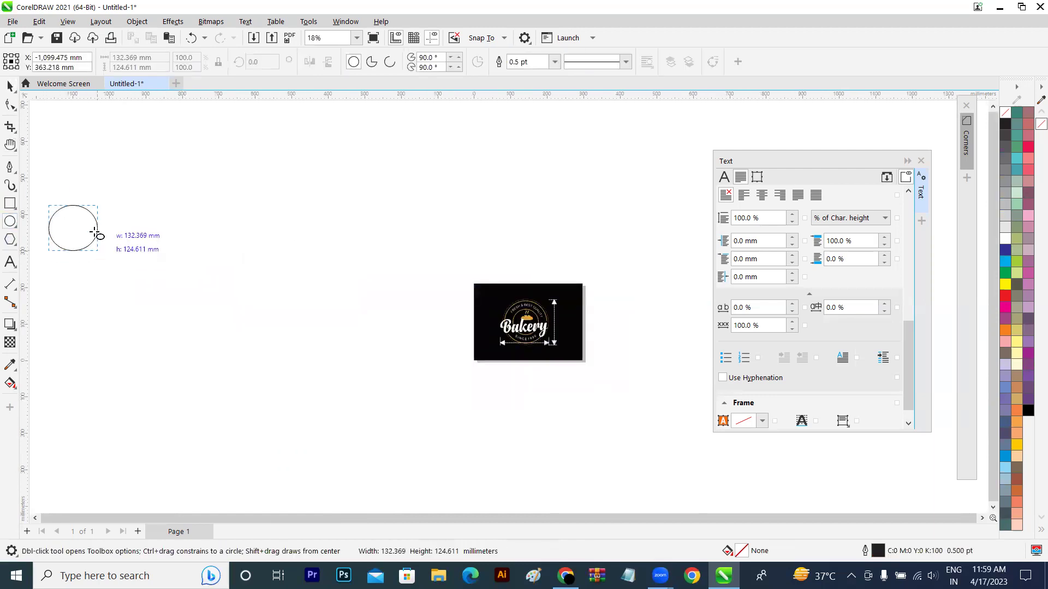
{"action": "left_click", "coordinate": [9, 87]}
{"action": "left_click", "coordinate": [267, 191]}
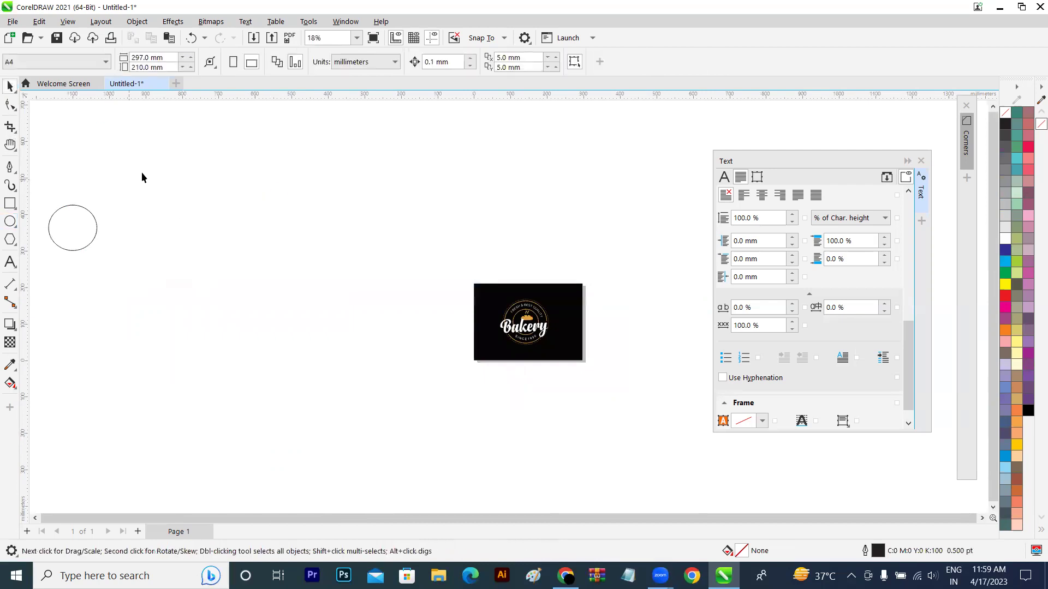
{"action": "left_click", "coordinate": [70, 229]}
{"action": "right_click", "coordinate": [1005, 123]}
{"action": "left_click", "coordinate": [1006, 124]}
{"action": "left_click", "coordinate": [129, 141]}
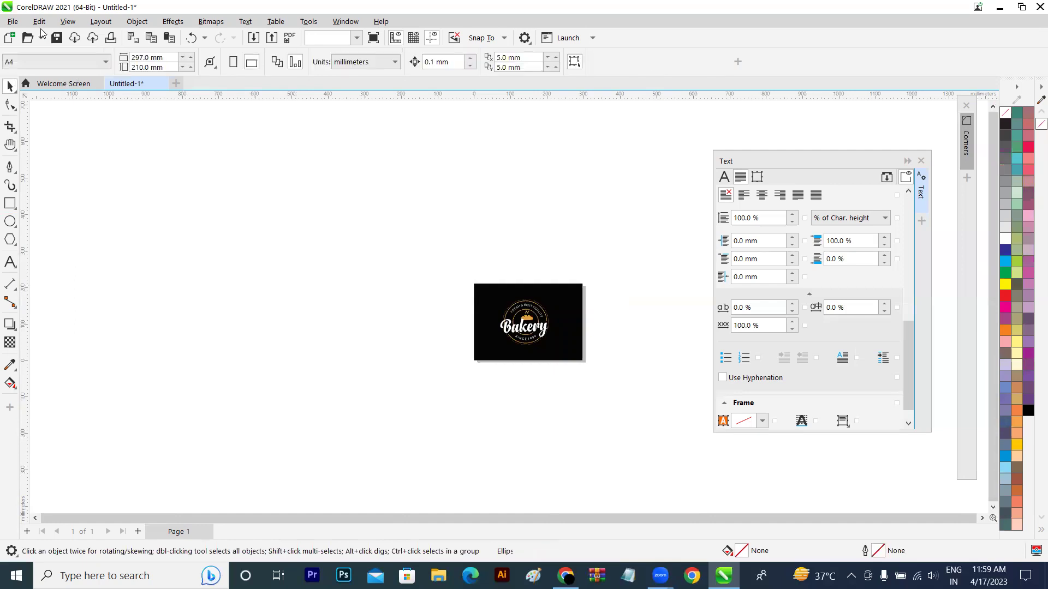
- Export the artwork to the Desktop as the JPG file Untitled-1
{"action": "left_click", "coordinate": [12, 22]}
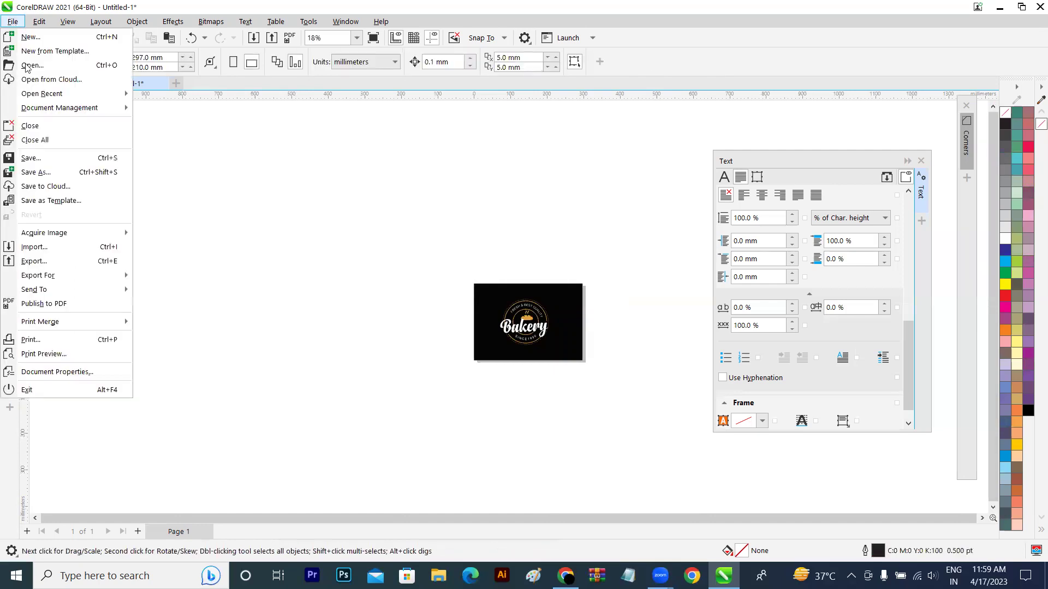
{"action": "left_click", "coordinate": [46, 262]}
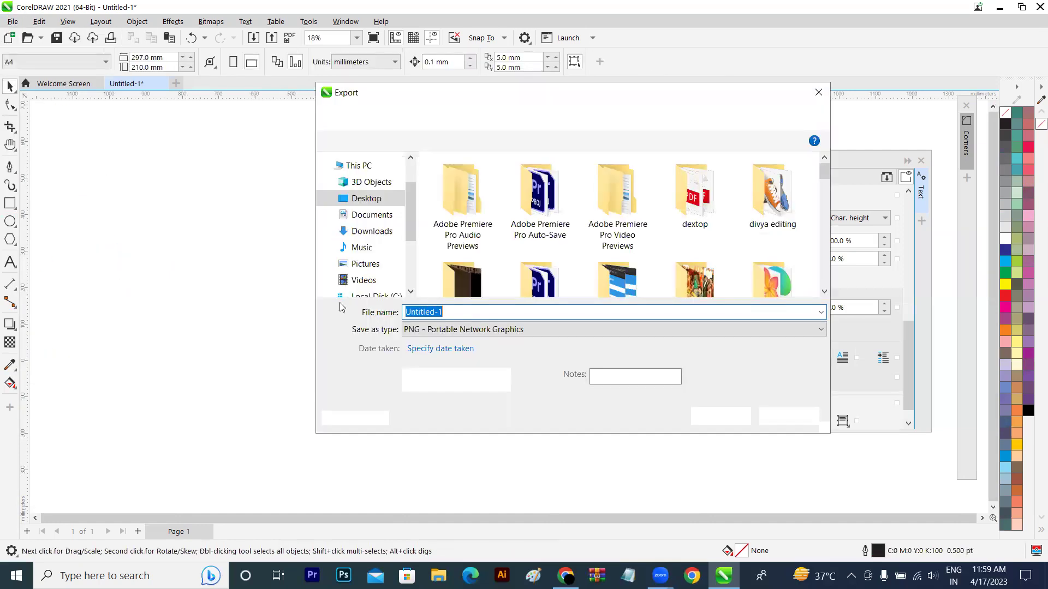
{"action": "left_click", "coordinate": [480, 330]}
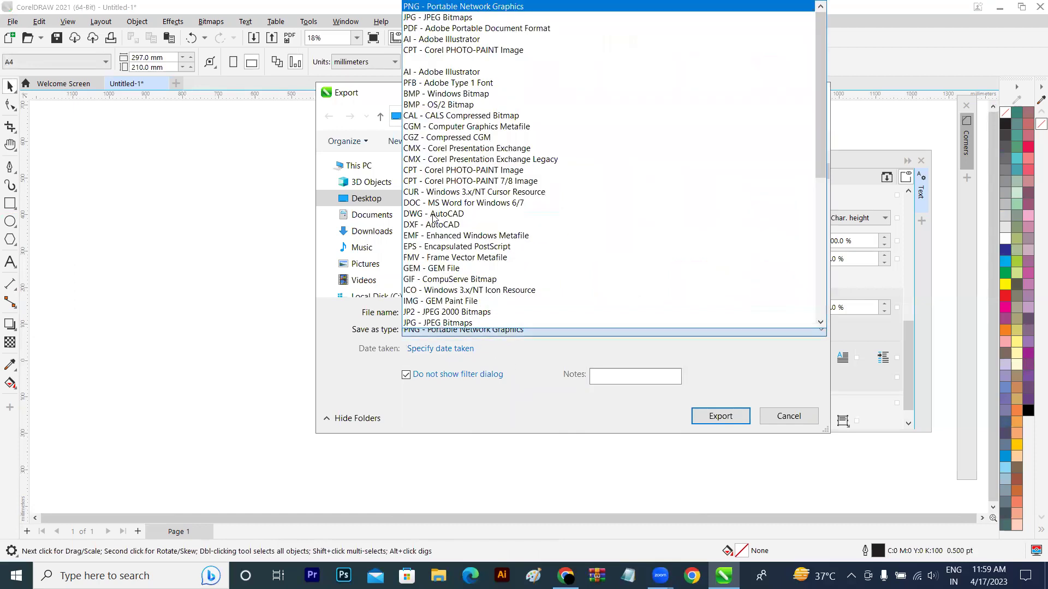
{"action": "left_click", "coordinate": [438, 17]}
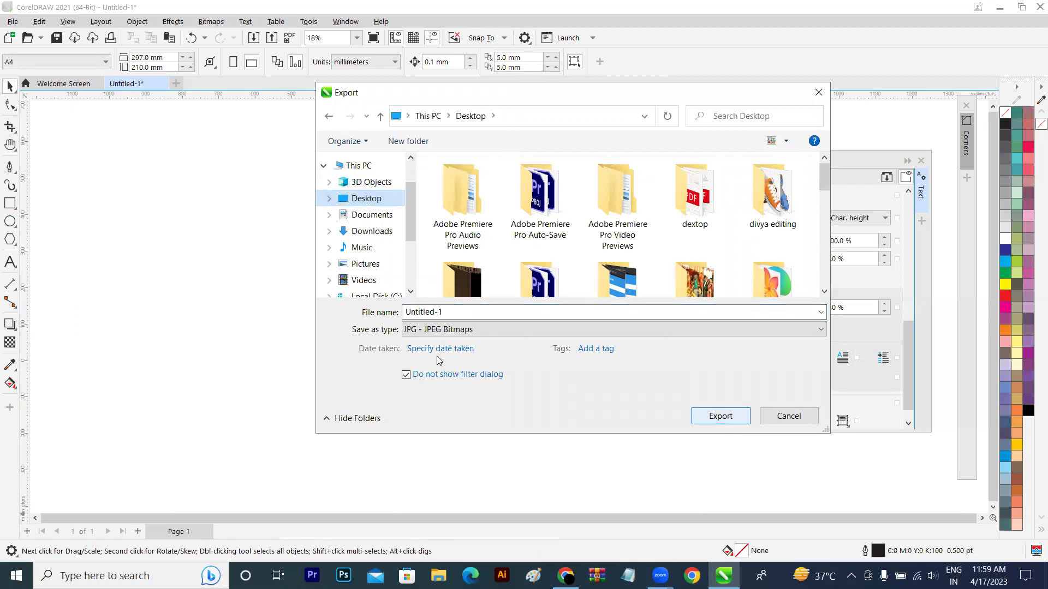
{"action": "left_click", "coordinate": [714, 419]}
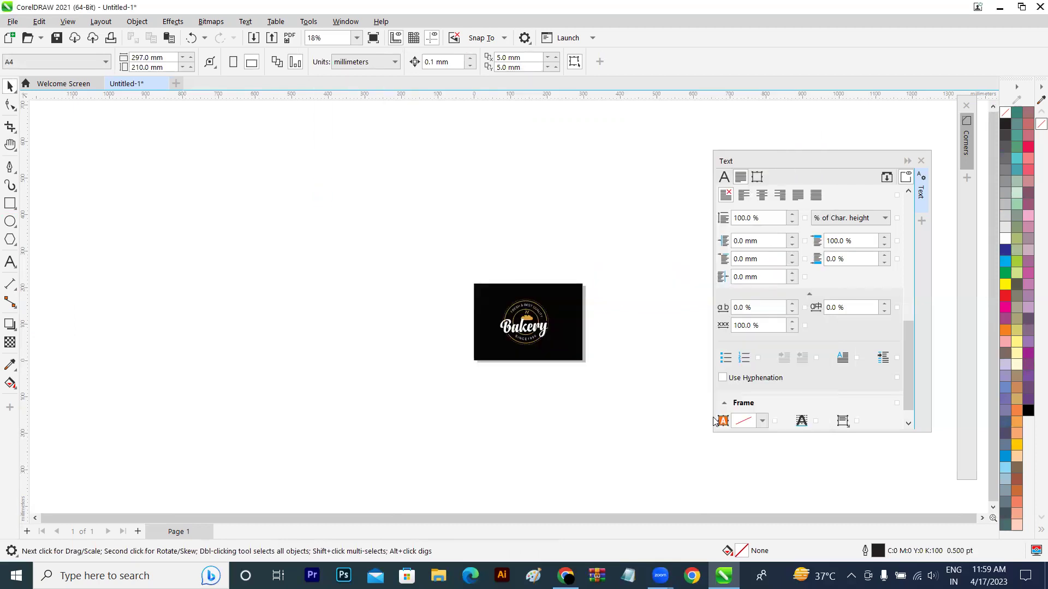
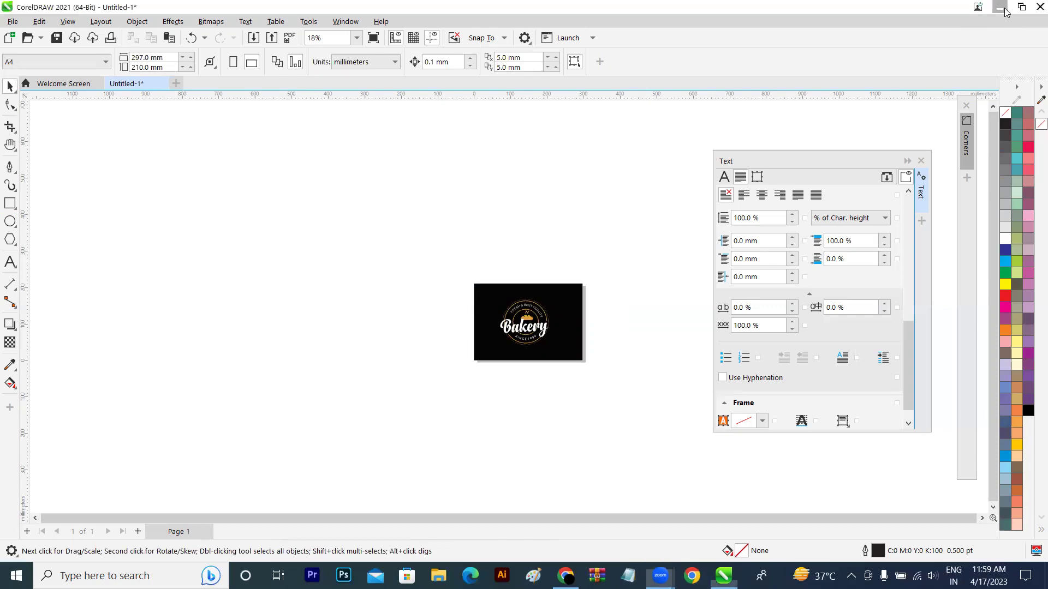
- Switch to the desktop to inspect the exported Untitled-1.jpg in the image viewer, and return to CorelDRAW to view the logo up close
{"action": "left_click", "coordinate": [1005, 12]}
{"action": "left_click", "coordinate": [982, 12]}
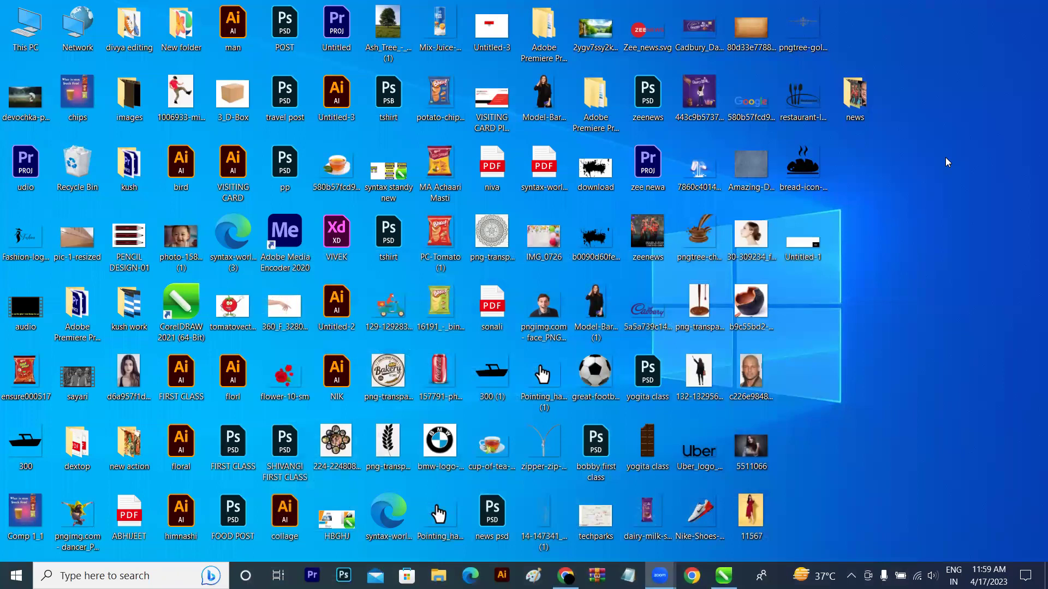
{"action": "double_click", "coordinate": [802, 249]}
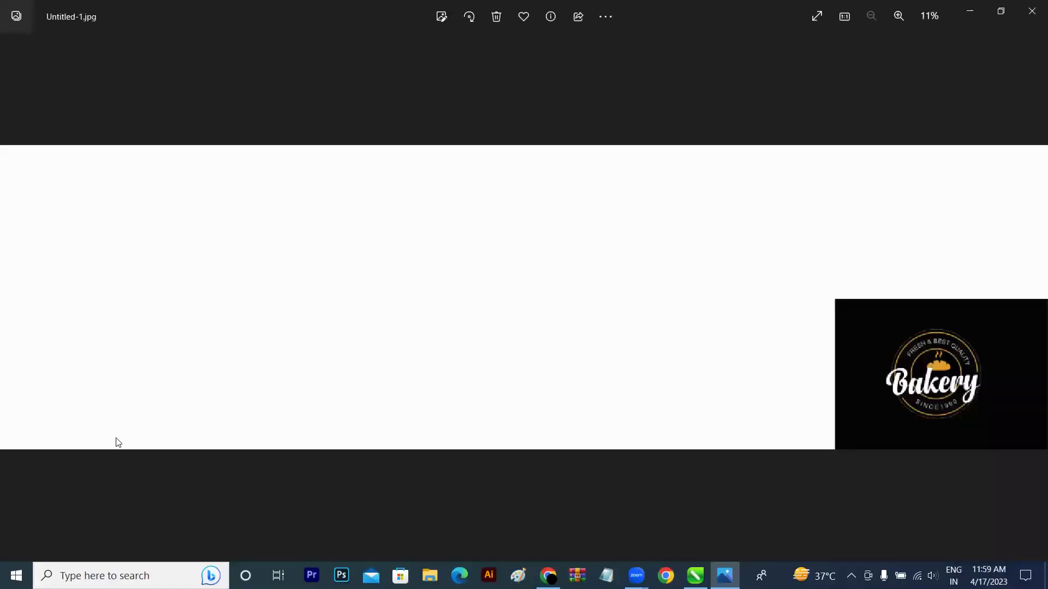
{"action": "left_click", "coordinate": [1031, 7]}
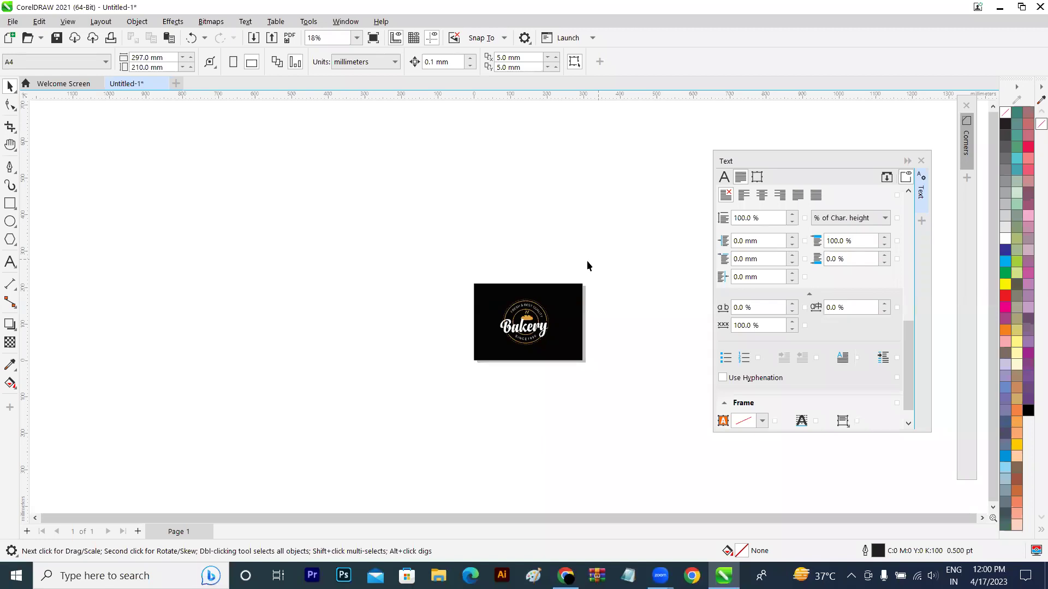
{"action": "scroll", "coordinate": [587, 266], "scroll_direction": "up", "scroll_amount": 5}
{"action": "key", "text": "h"}
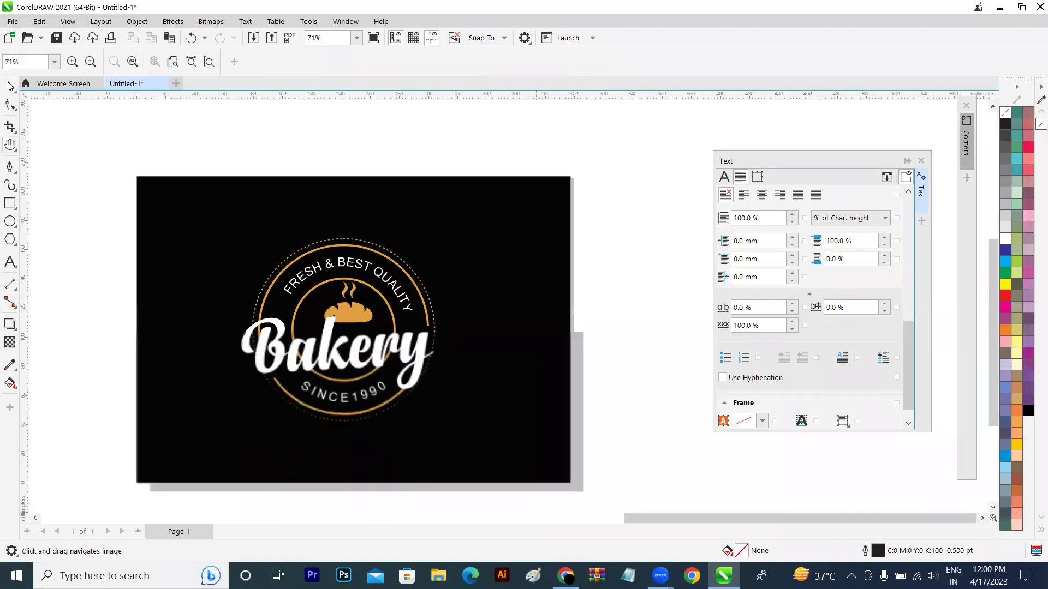
- Unlock the black background rectangle and select all objects of the bakery logo design together with it
{"action": "key", "text": "space"}
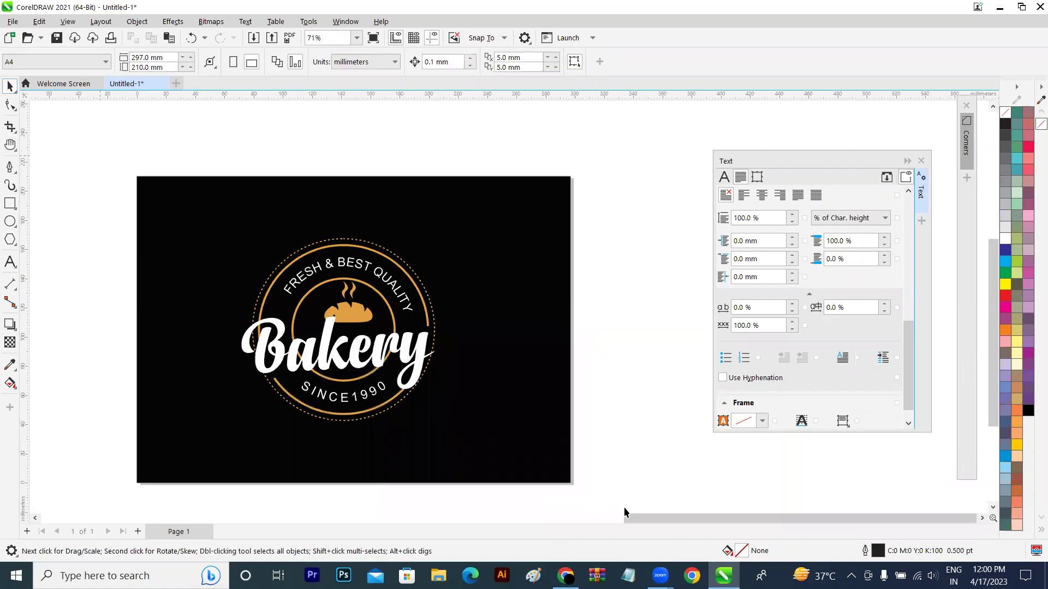
{"action": "key", "text": "ctrl+a"}
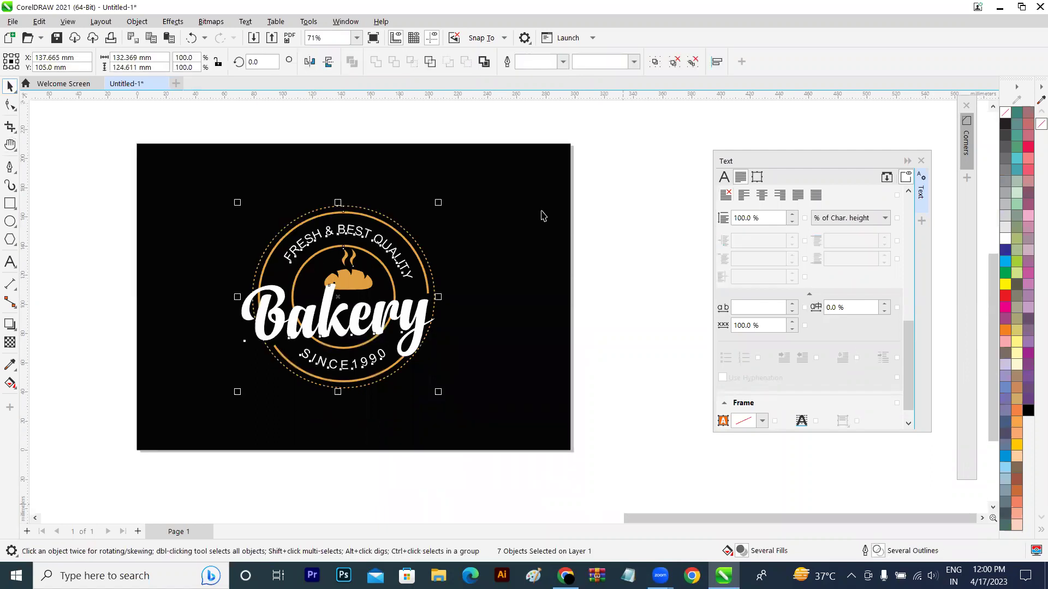
{"action": "right_click", "coordinate": [542, 213]}
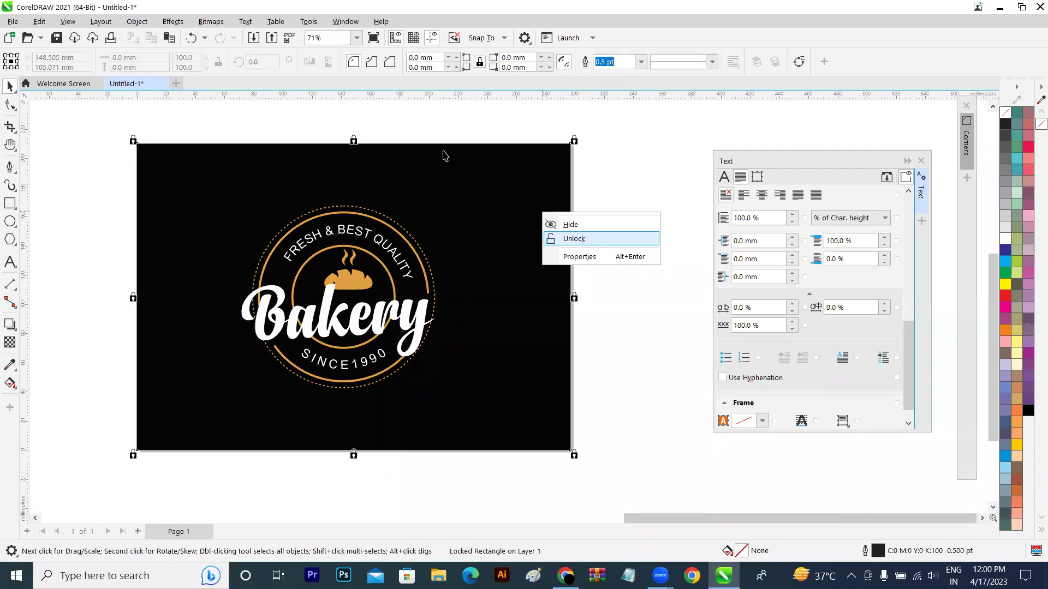
{"action": "left_click", "coordinate": [107, 127]}
{"action": "key", "text": "ctrl+a"}
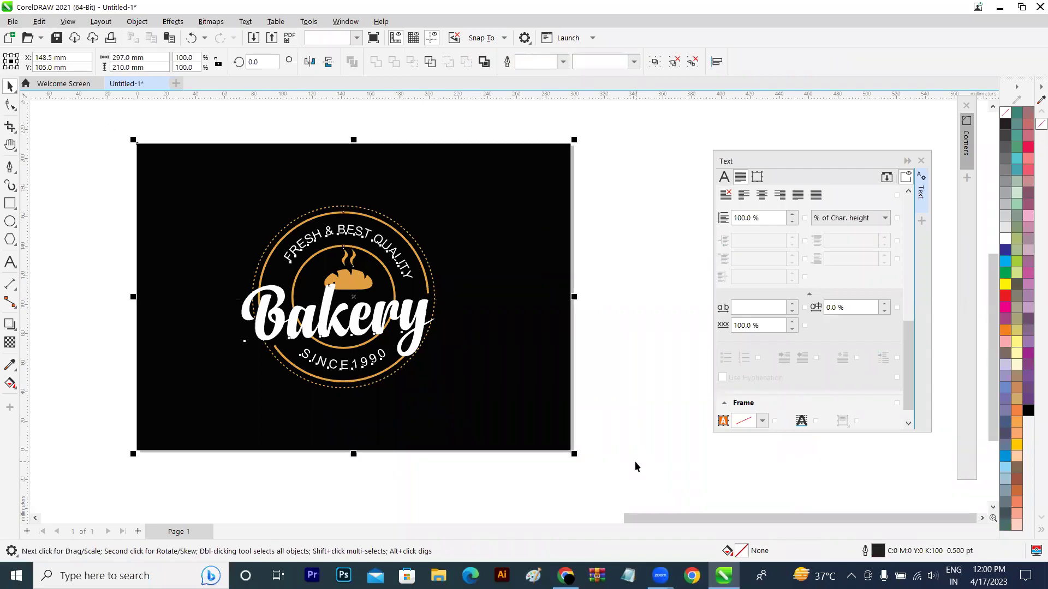
- Export only the selected objects to the Desktop as the JPEG file Untitled-1, replacing the existing file
{"action": "left_click", "coordinate": [11, 22]}
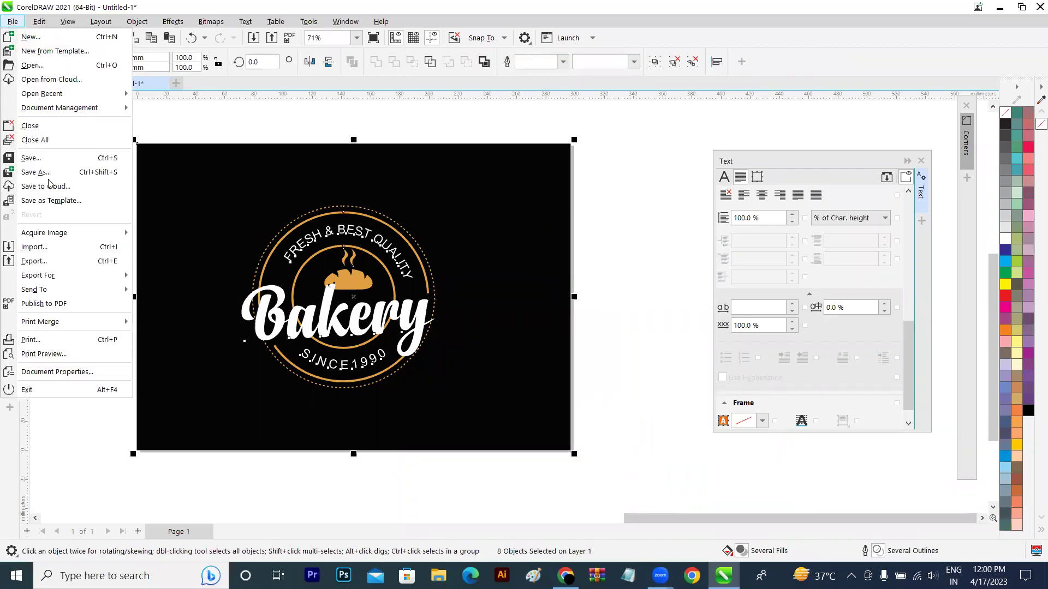
{"action": "left_click", "coordinate": [57, 262]}
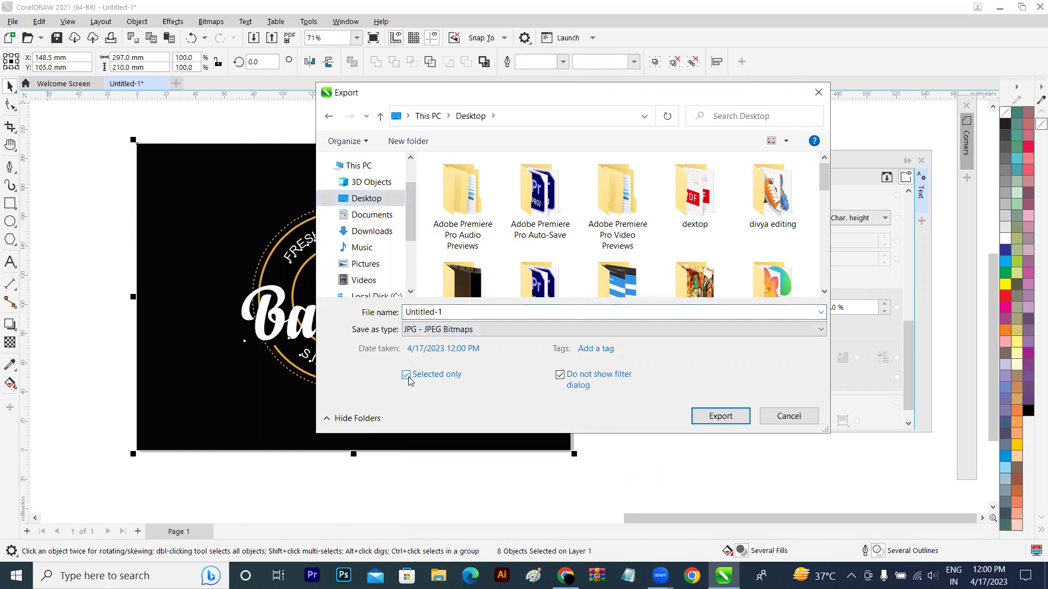
{"action": "left_click", "coordinate": [727, 416]}
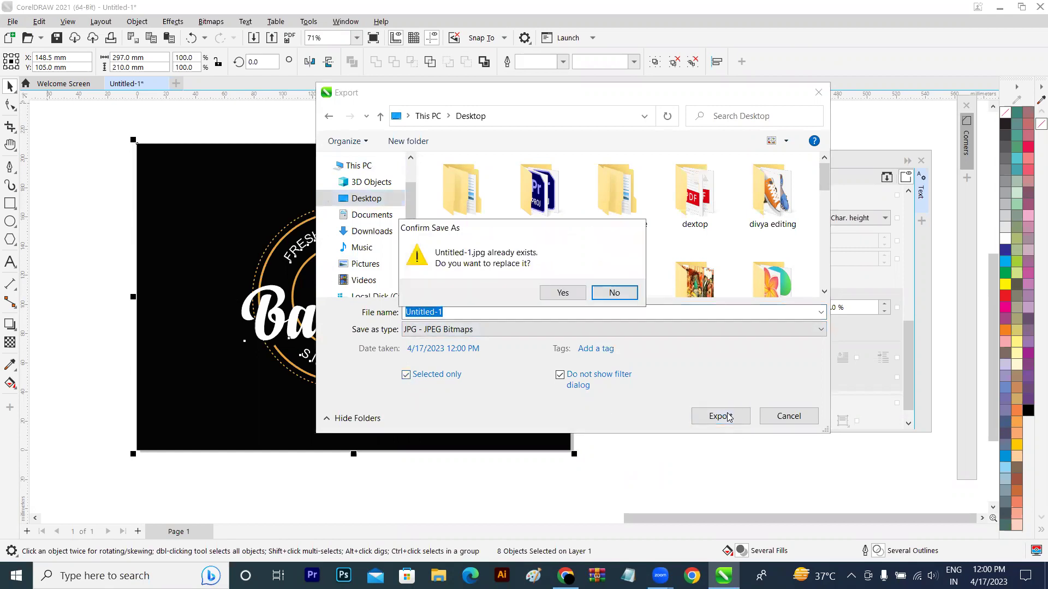
{"action": "left_click", "coordinate": [573, 295]}
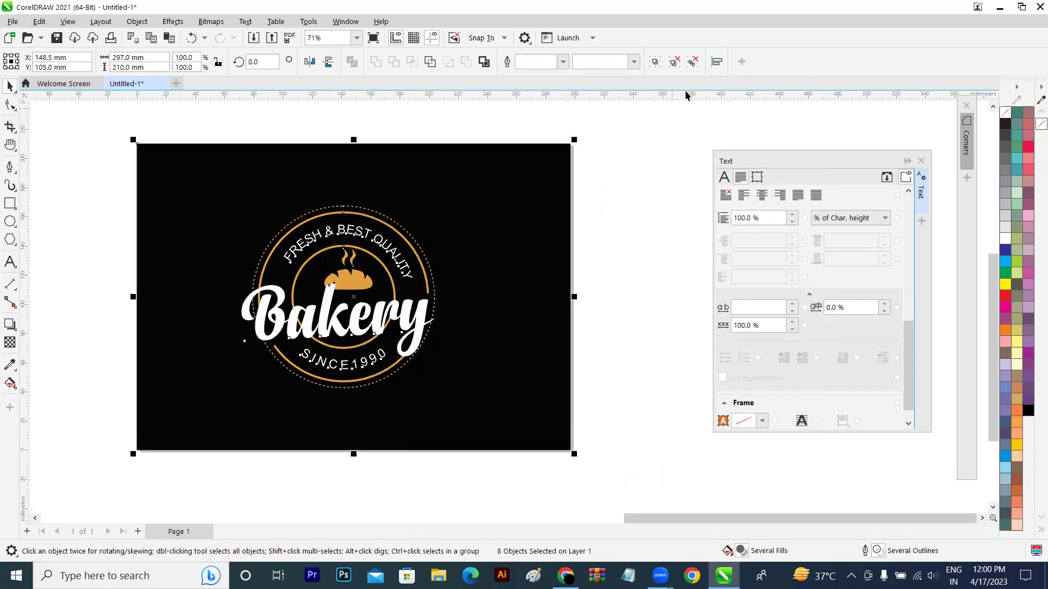
- Open the exported Untitled-1 image from the desktop to check it, close it and return to CorelDRAW
{"action": "left_click", "coordinate": [1000, 8]}
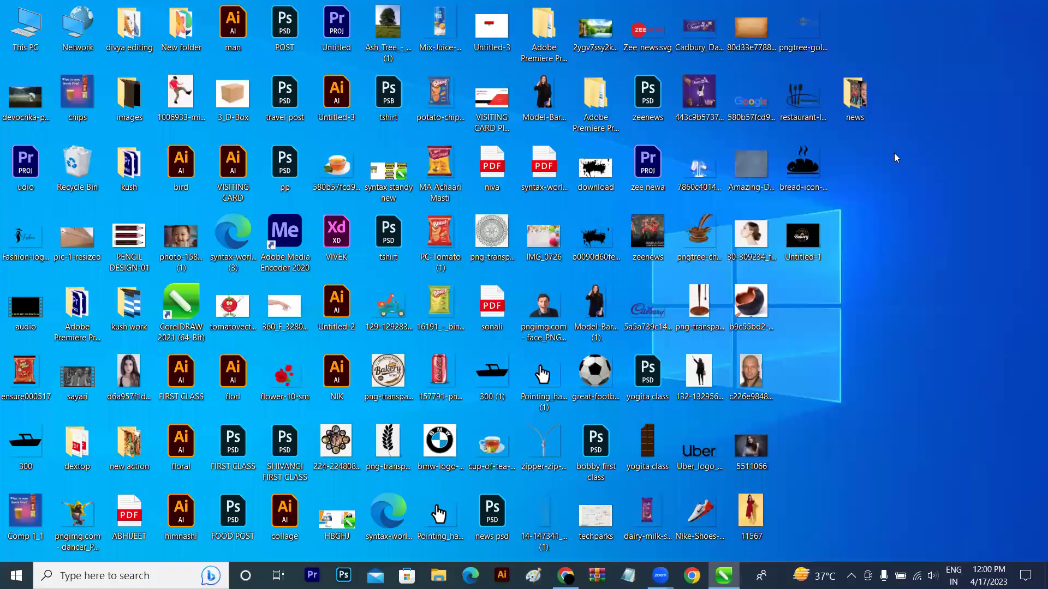
{"action": "double_click", "coordinate": [813, 238]}
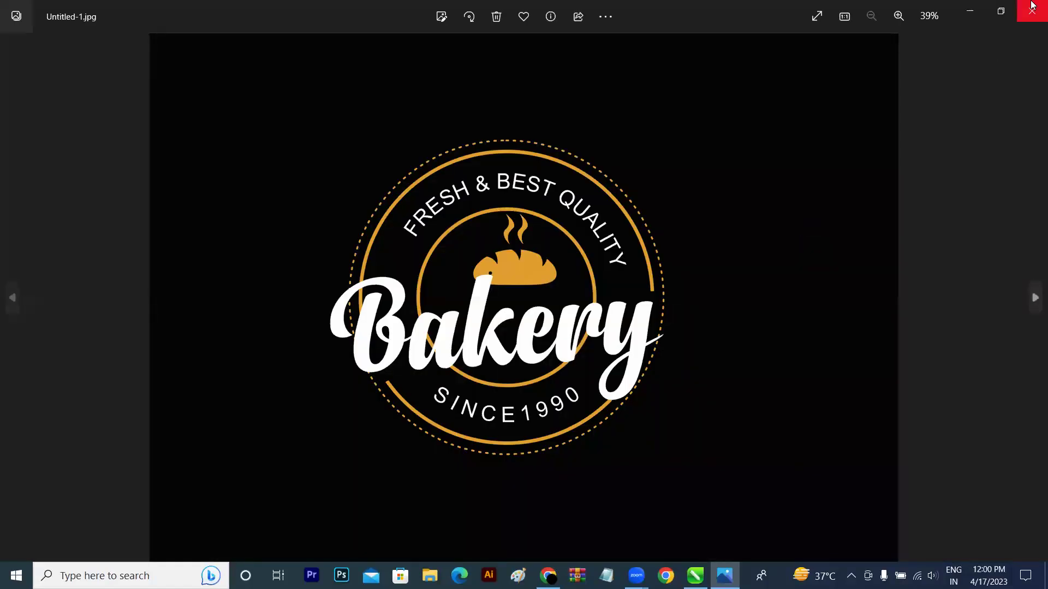
{"action": "key", "text": "alt+F4"}
{"action": "left_click", "coordinate": [723, 572]}
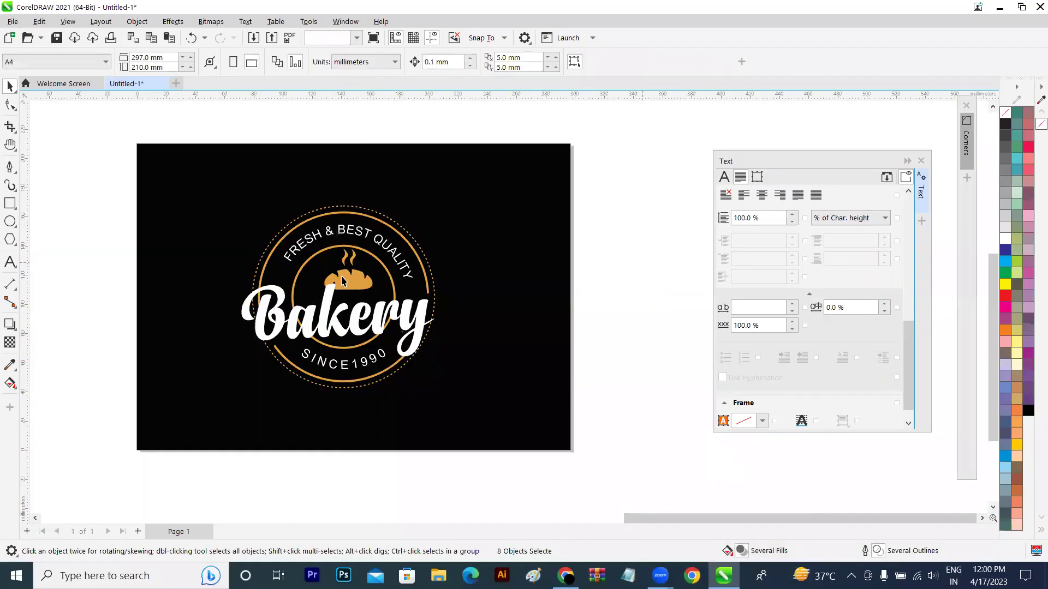
{"action": "left_click", "coordinate": [342, 281]}
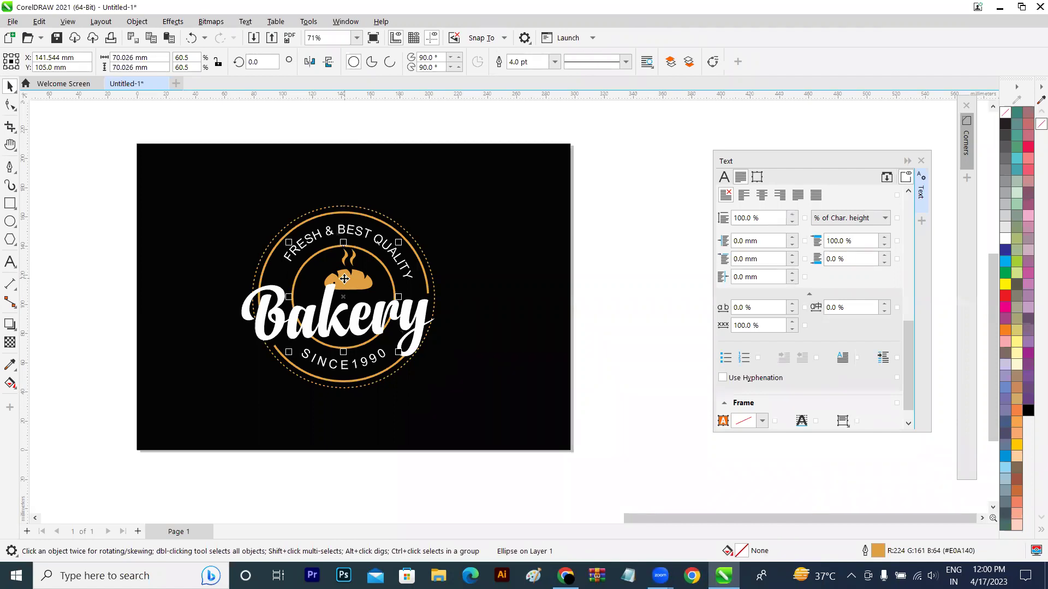
{"action": "left_click", "coordinate": [590, 186]}
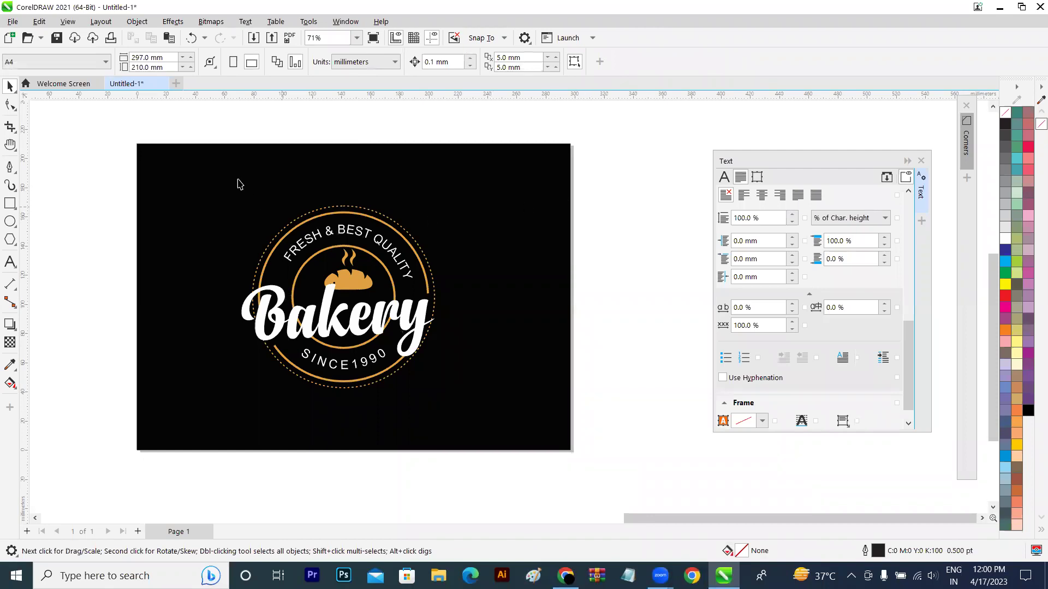
{"action": "left_click_drag", "start_coordinate": [80, 126], "coordinate": [645, 500]}
- Switch to Chrome and search Google Images for "gym logo"
{"action": "key", "text": "alt+Tab"}
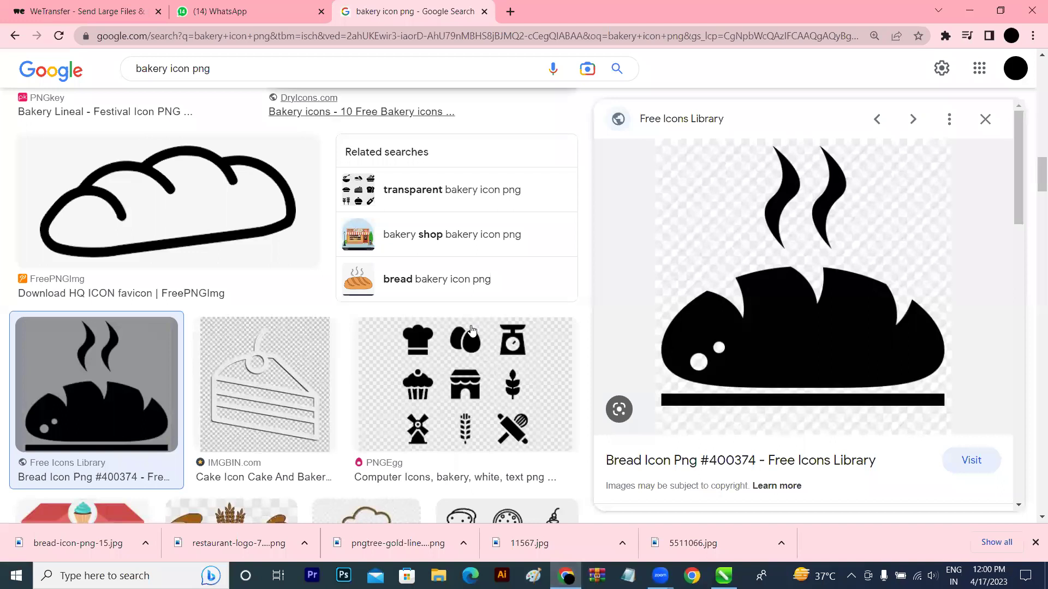
{"action": "left_click_drag", "start_coordinate": [213, 70], "coordinate": [81, 75]}
{"action": "type", "text": "gym l"}
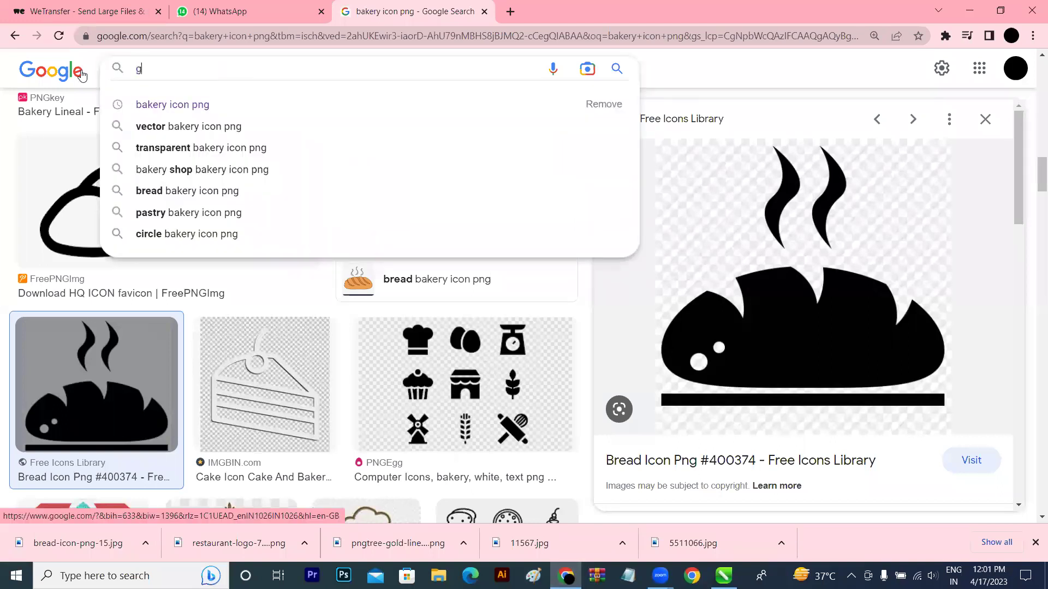
{"action": "type", "text": "ogo"}
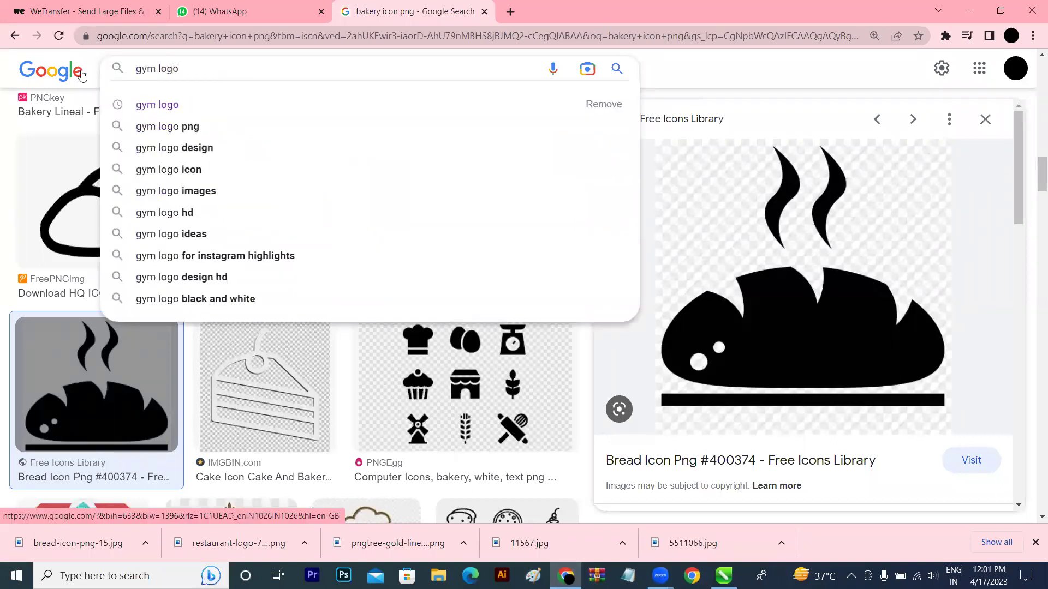
{"action": "key", "text": "Return"}
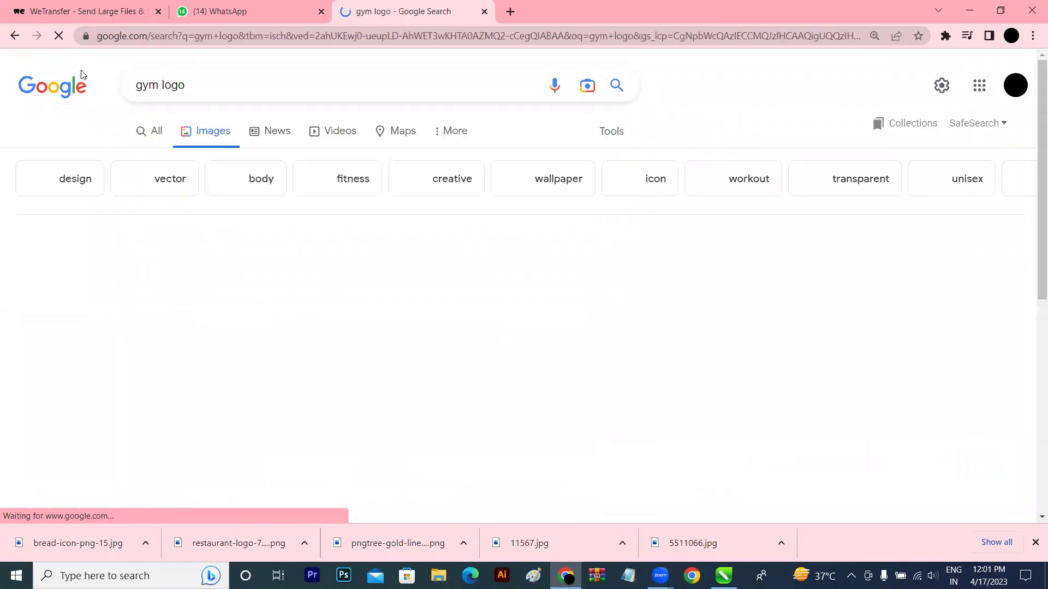
- Browse the gym logo results and preview the round Gold's Gym and Hanover Fitness Center logos
{"action": "scroll", "coordinate": [611, 211], "scroll_direction": "down", "scroll_amount": 8}
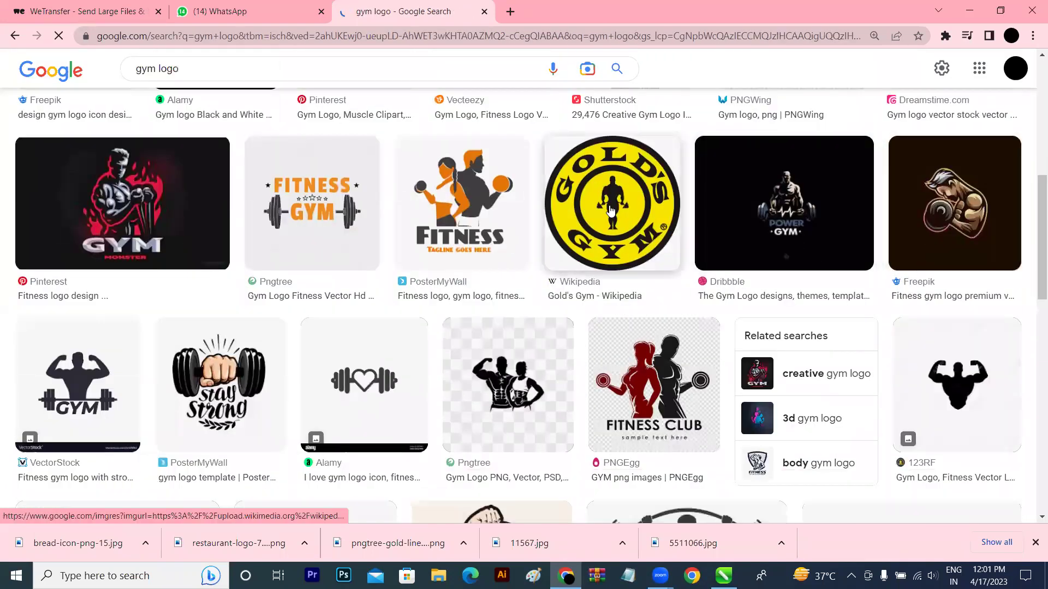
{"action": "left_click", "coordinate": [611, 211]}
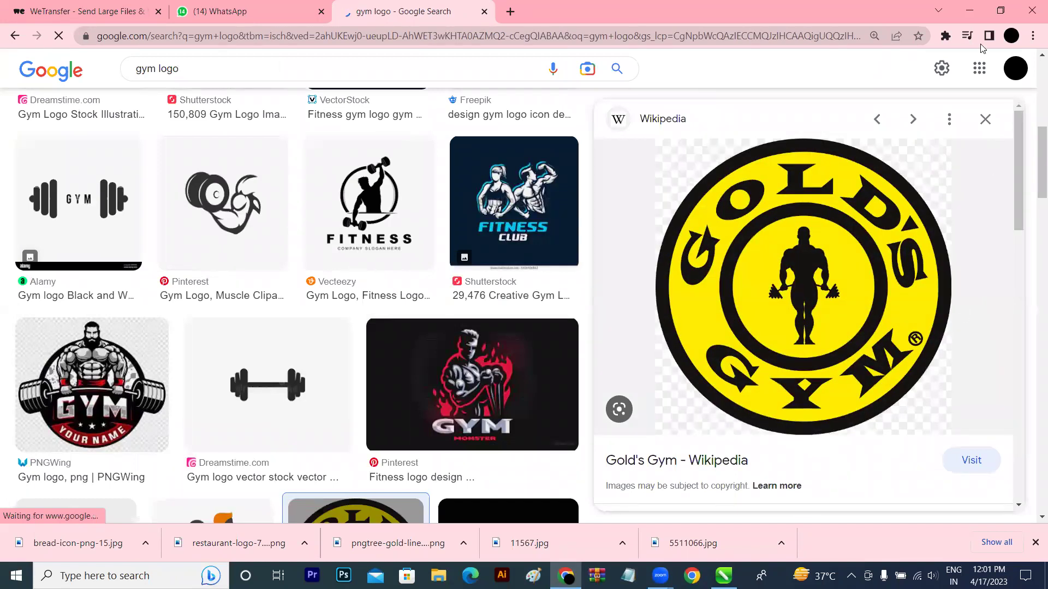
{"action": "key", "text": "Escape"}
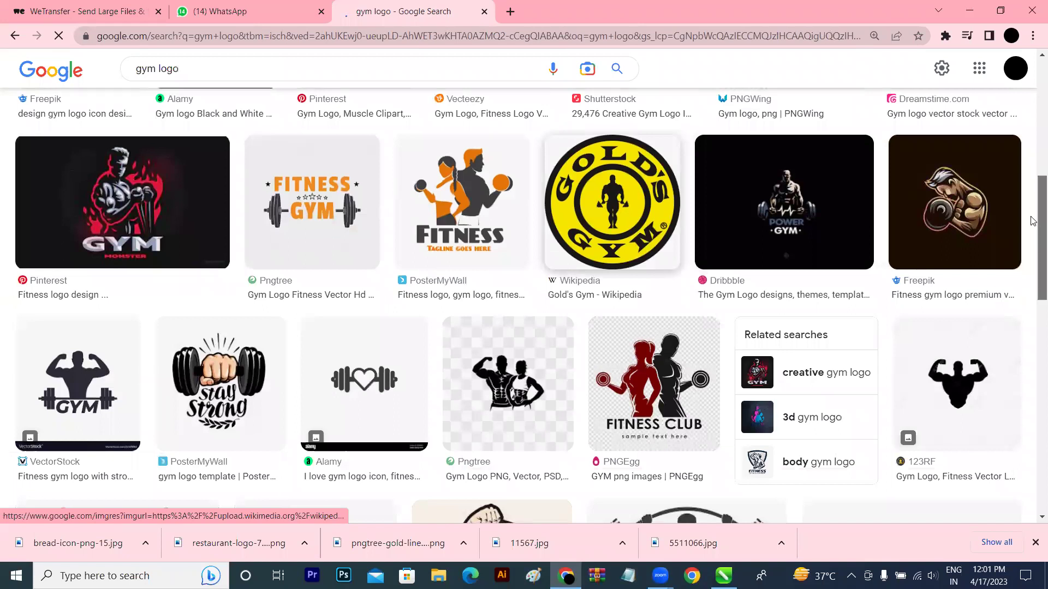
{"action": "scroll", "coordinate": [1033, 230], "scroll_direction": "down", "scroll_amount": 2}
{"action": "scroll", "coordinate": [1033, 236], "scroll_direction": "down", "scroll_amount": 7}
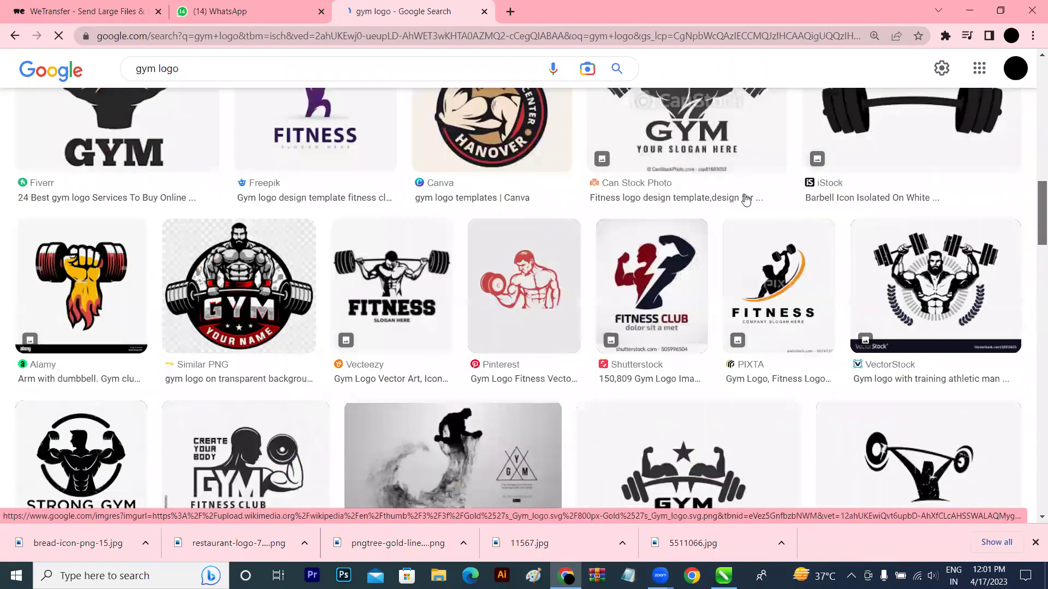
{"action": "left_click", "coordinate": [443, 115]}
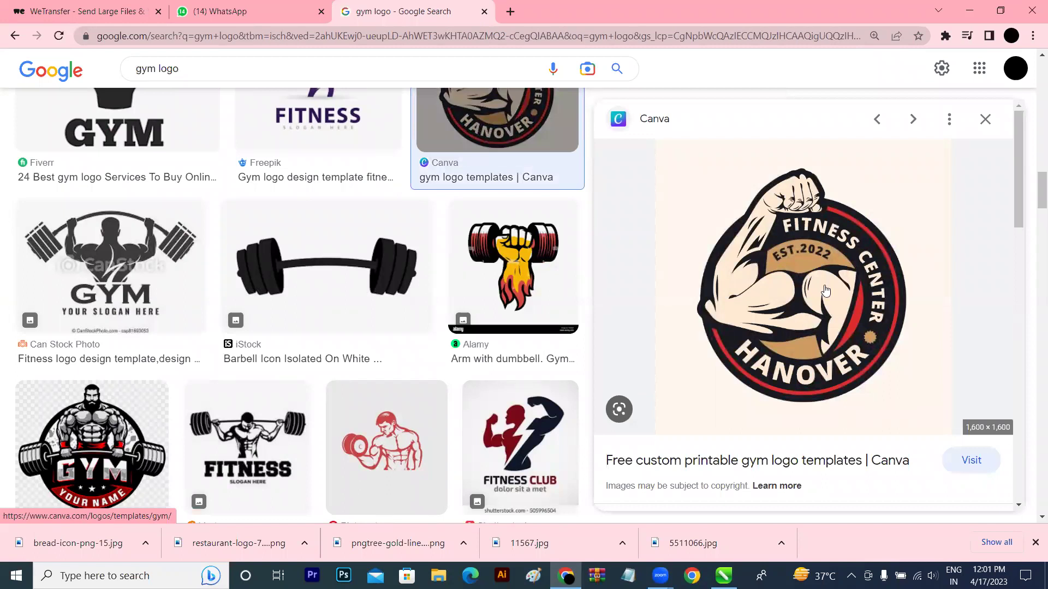
{"action": "left_click", "coordinate": [984, 119]}
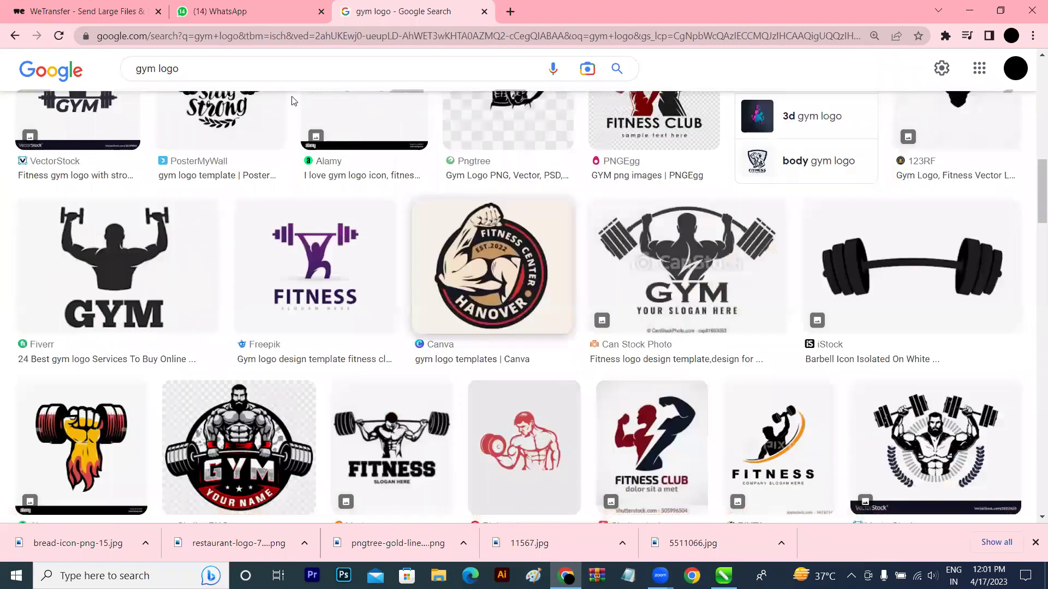
- Search Google Images for "university logo"
{"action": "key", "text": "slash"}
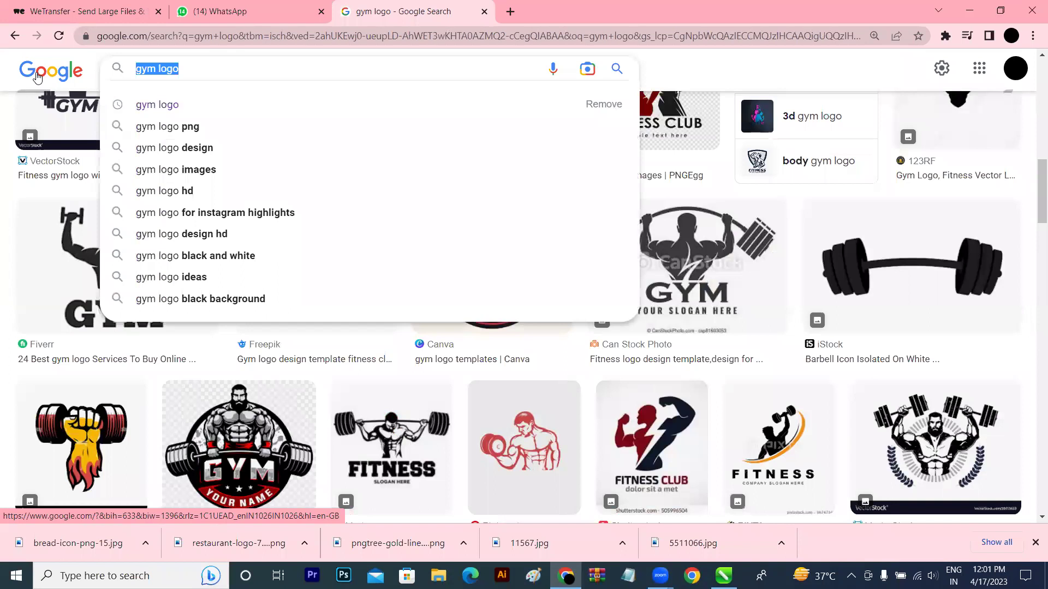
{"action": "type", "text": "university logo"}
{"action": "key", "text": "Return"}
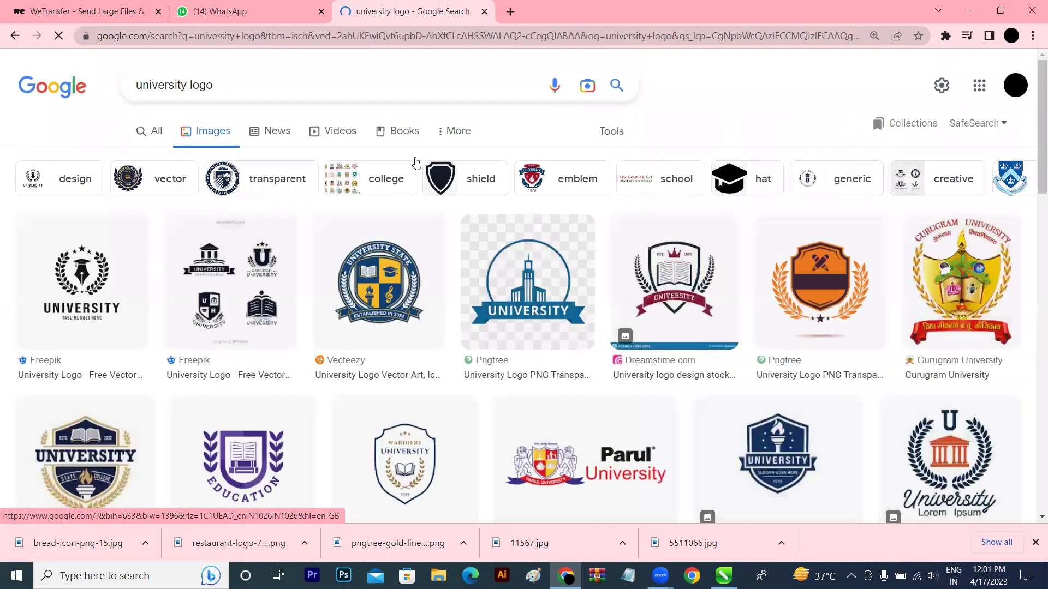
- Look through the university logo results for circular emblems and preview the Rajendra University logo
{"action": "scroll", "coordinate": [1031, 187], "scroll_direction": "down", "scroll_amount": 1}
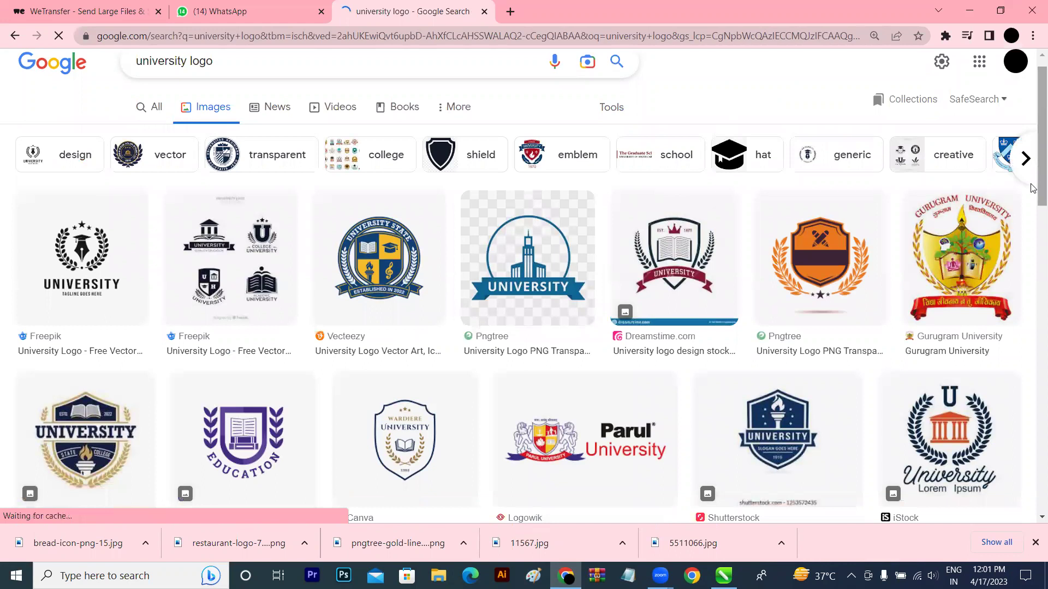
{"action": "scroll", "coordinate": [1031, 188], "scroll_direction": "down", "scroll_amount": 10}
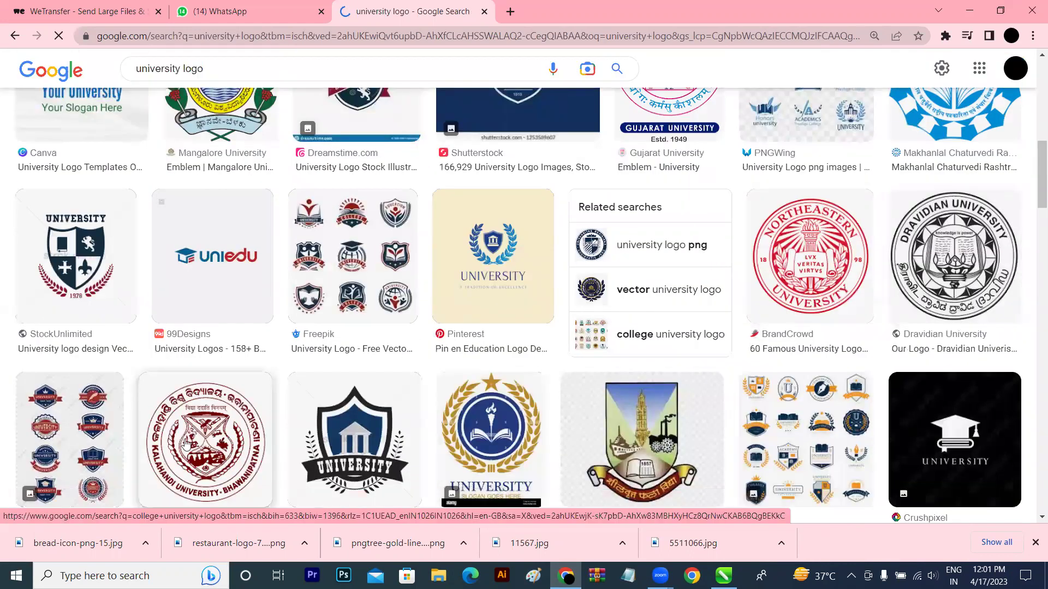
{"action": "scroll", "coordinate": [1033, 151], "scroll_direction": "down", "scroll_amount": 6}
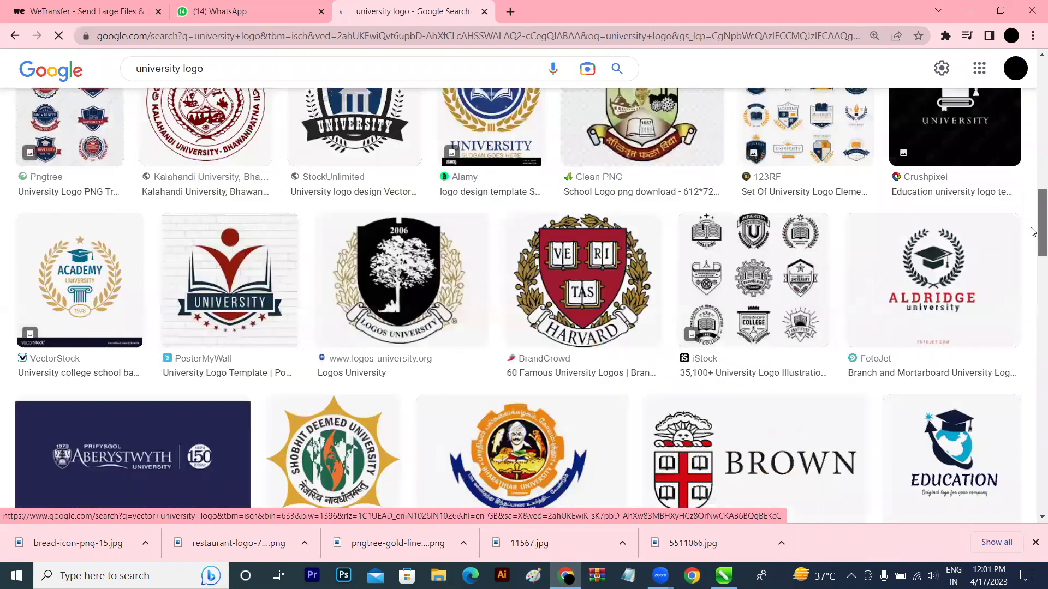
{"action": "scroll", "coordinate": [1033, 232], "scroll_direction": "down", "scroll_amount": 5}
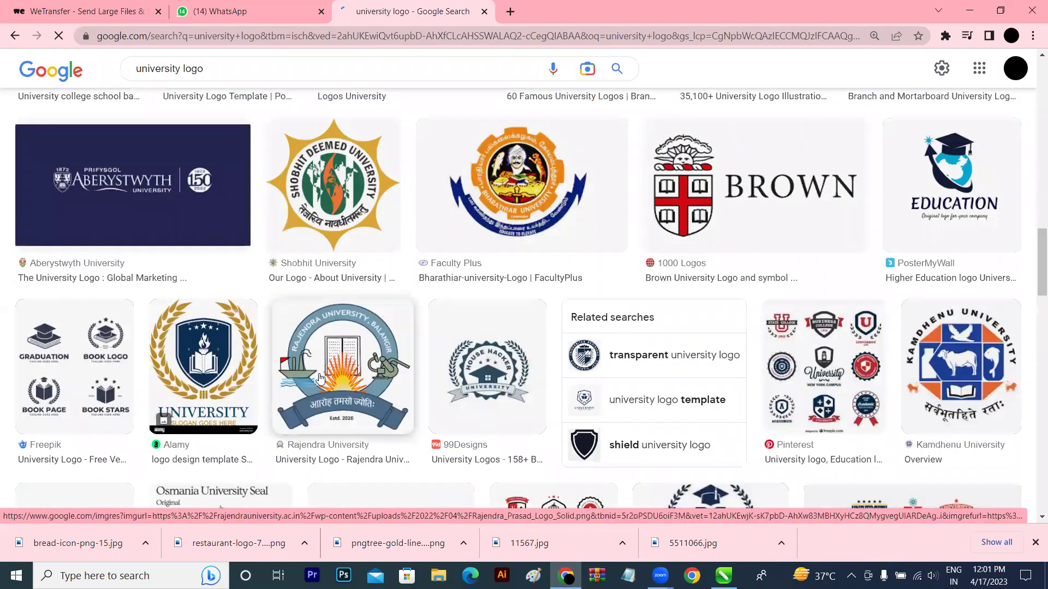
{"action": "left_click", "coordinate": [320, 378]}
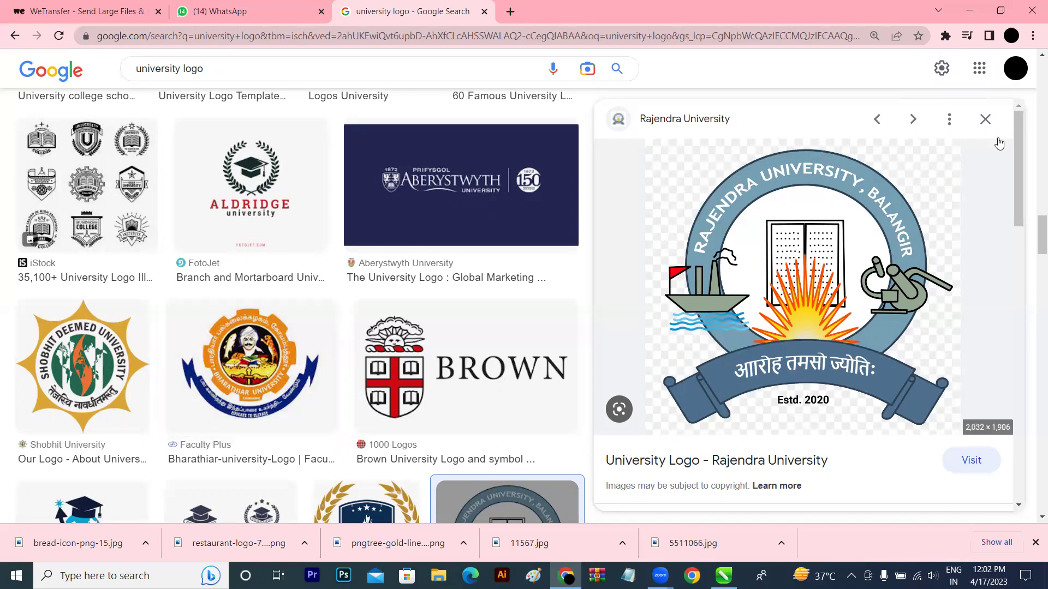
{"action": "left_click", "coordinate": [984, 120]}
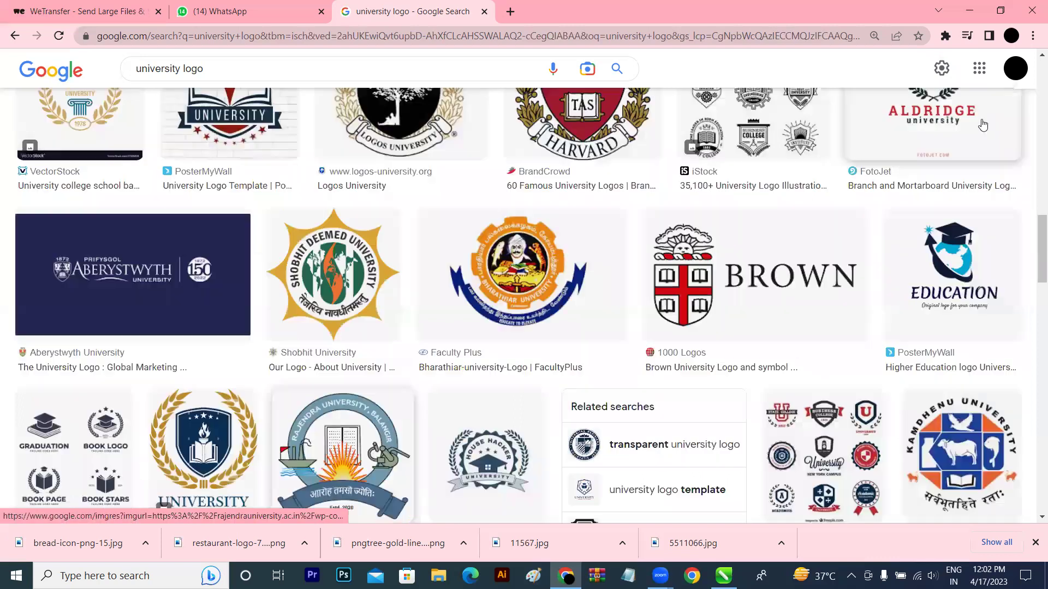
{"action": "scroll", "coordinate": [1032, 331], "scroll_direction": "down", "scroll_amount": 4}
{"action": "scroll", "coordinate": [1031, 331], "scroll_direction": "down", "scroll_amount": 4}
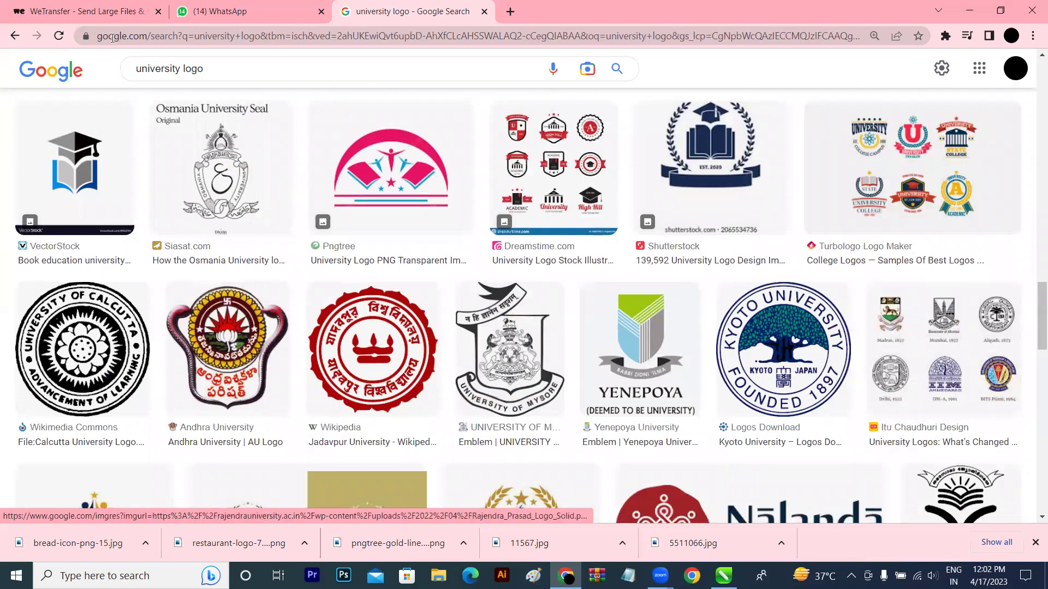
{"action": "left_click_drag", "start_coordinate": [203, 69], "coordinate": [139, 68]}
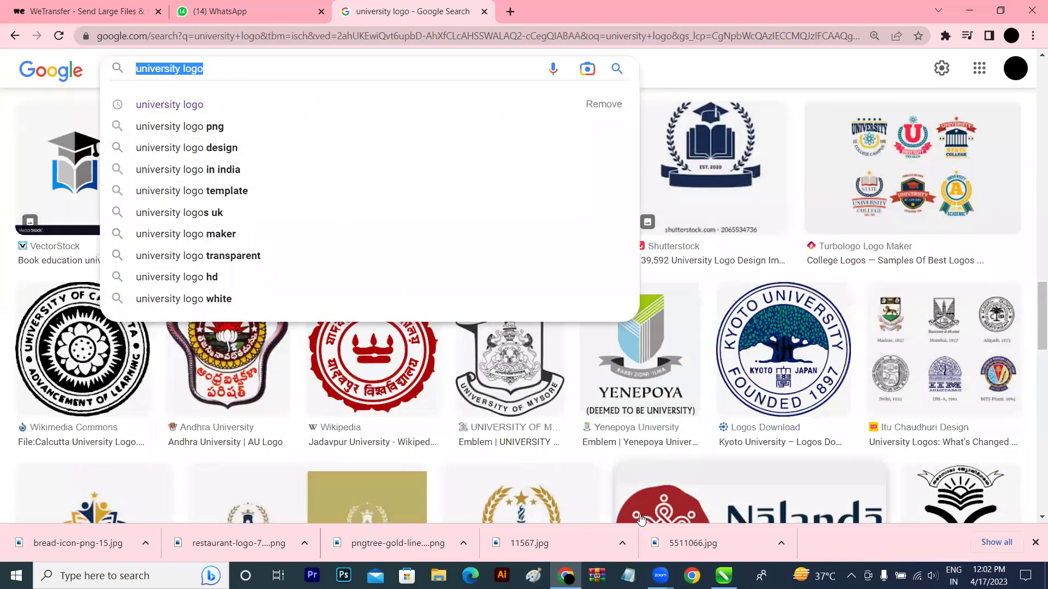
{"action": "left_click", "coordinate": [724, 576]}
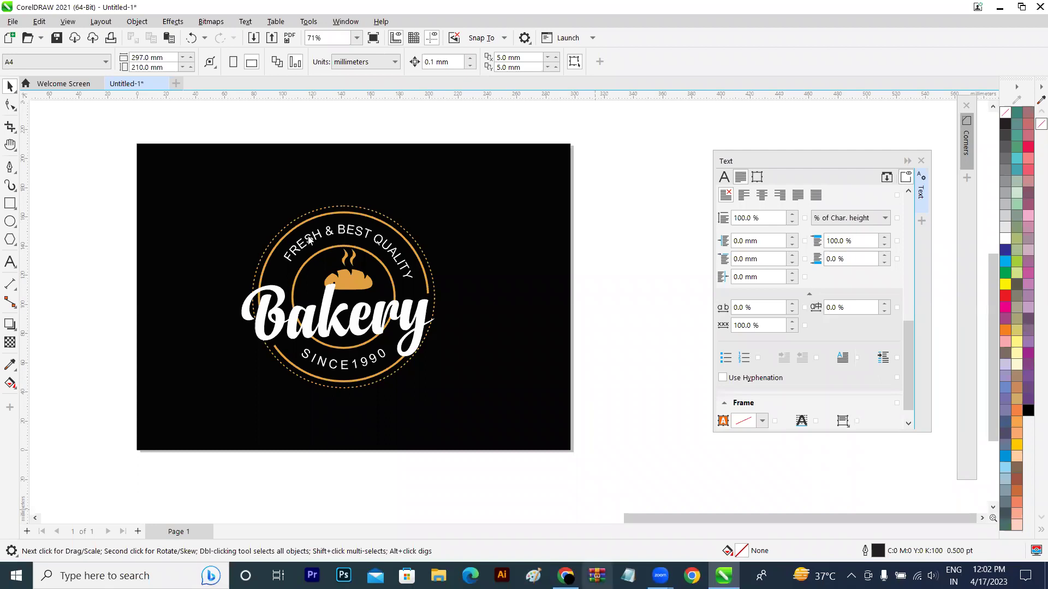
{"action": "key", "text": "alt+Tab"}
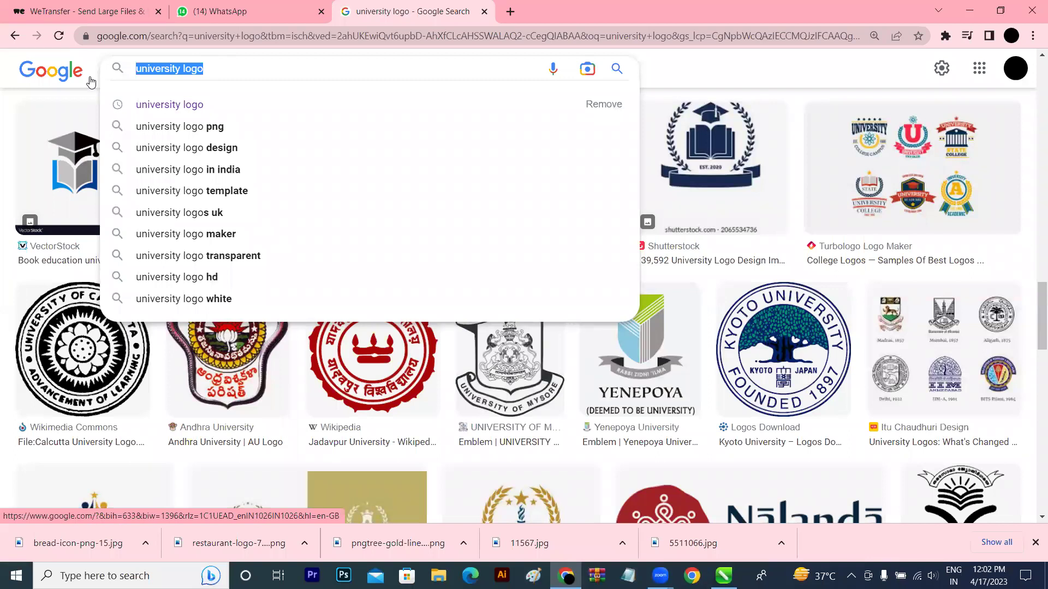
- Search Google Images for "certificate" and preview the purple-bordered Certificate of Participation design
{"action": "key", "text": "BackSpace"}
{"action": "type", "text": "cer"}
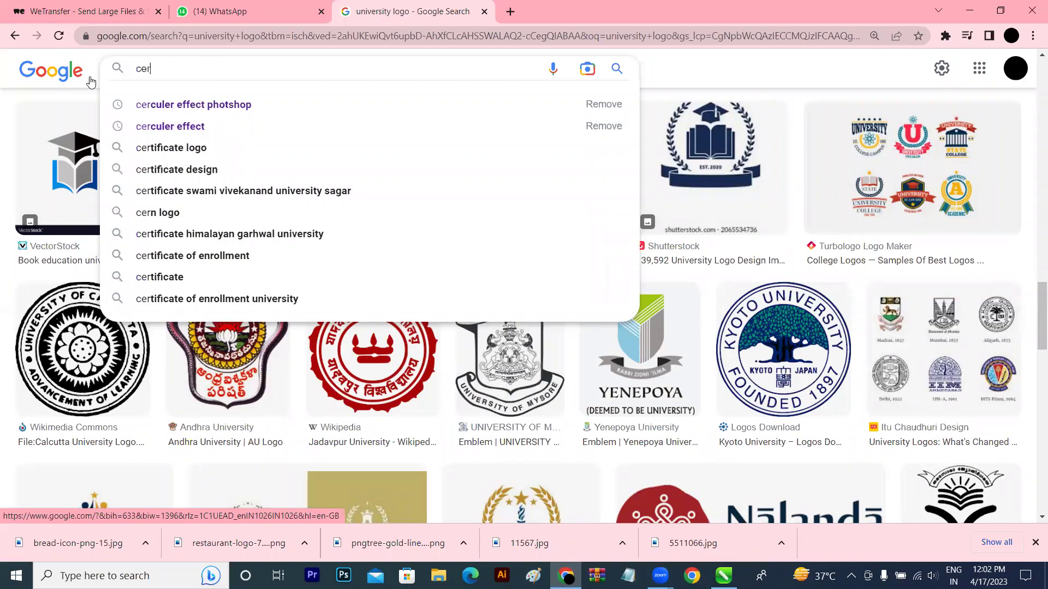
{"action": "type", "text": "tifica"}
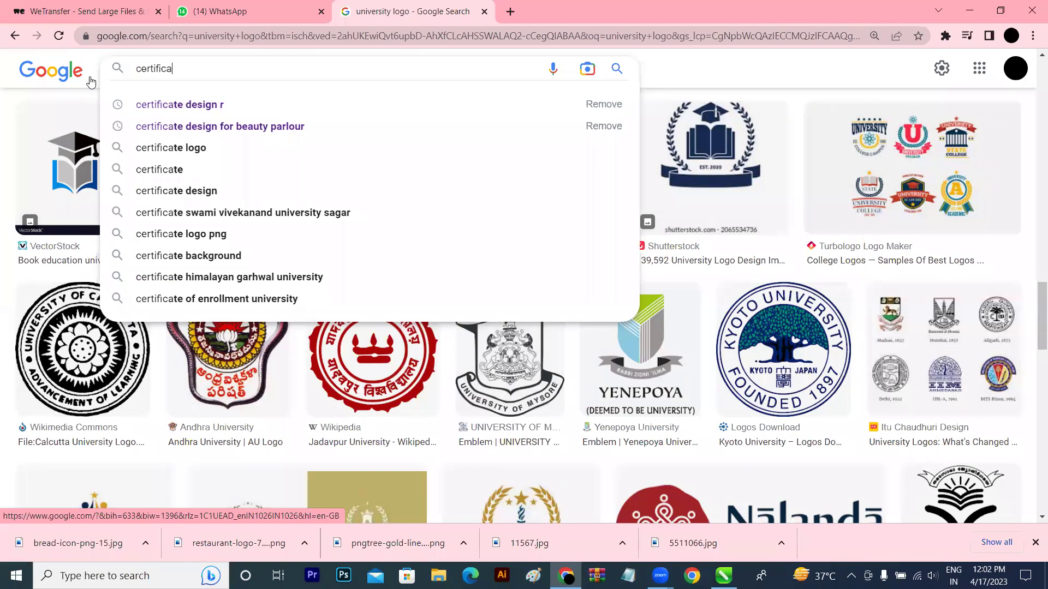
{"action": "type", "text": "te"}
{"action": "key", "text": "Return"}
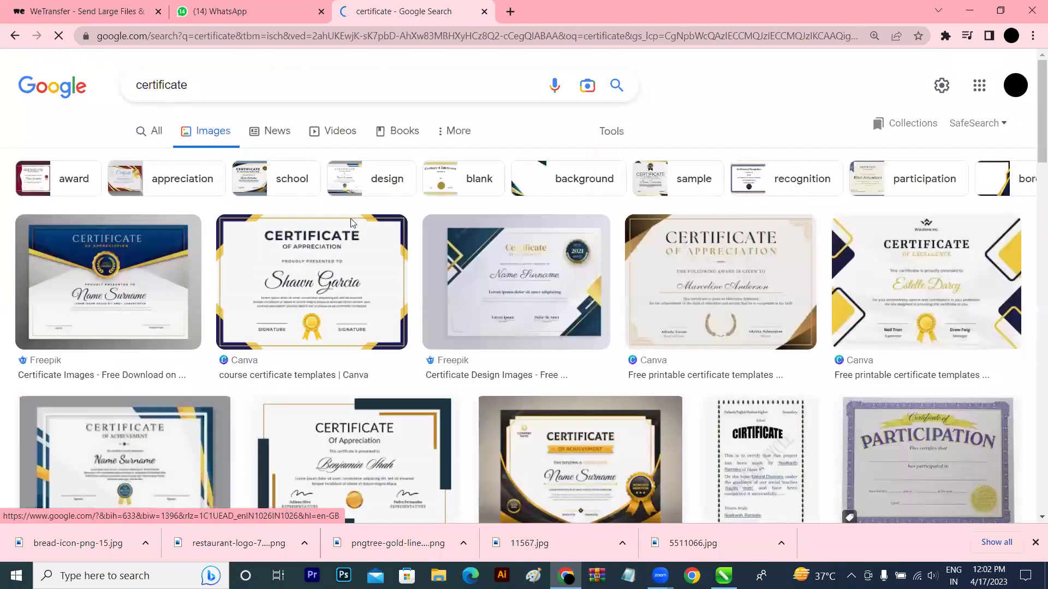
{"action": "left_click", "coordinate": [935, 455]}
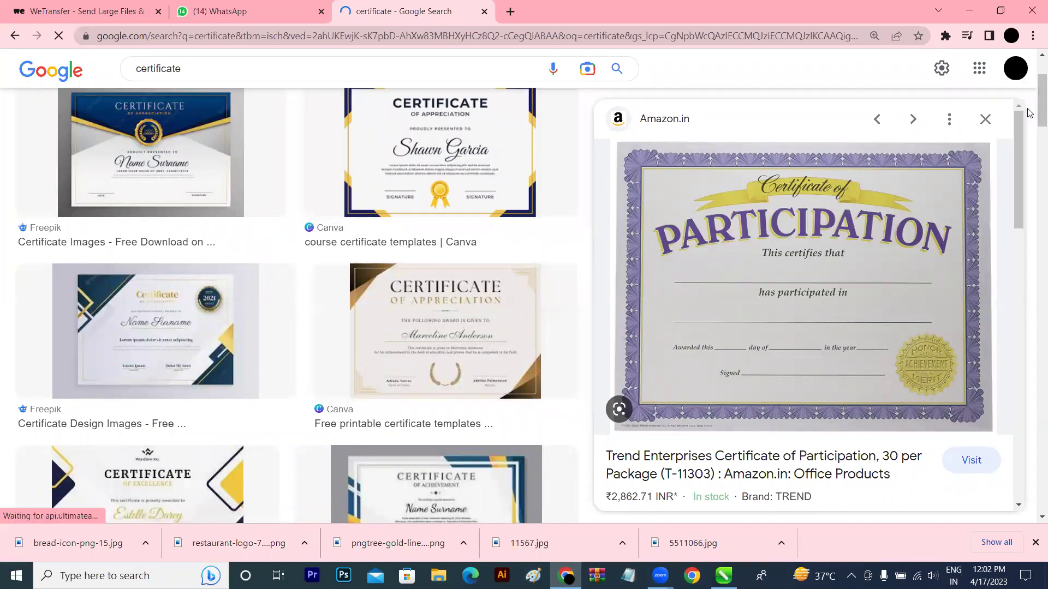
{"action": "left_click", "coordinate": [985, 119]}
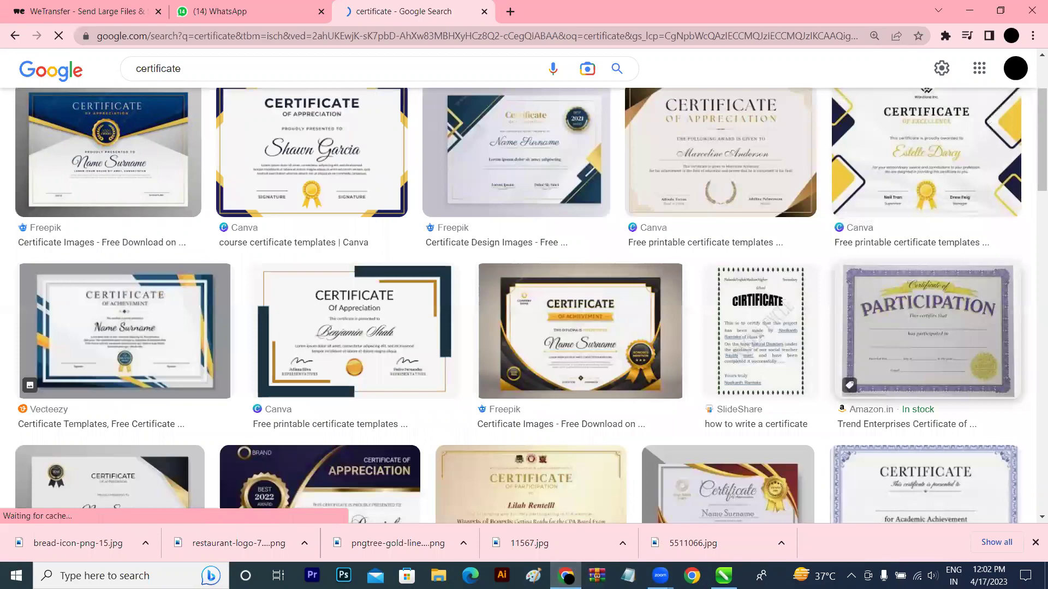
- Switch back to the bakery logo document in CorelDRAW and leave all objects deselected
{"action": "key", "text": "alt+Tab"}
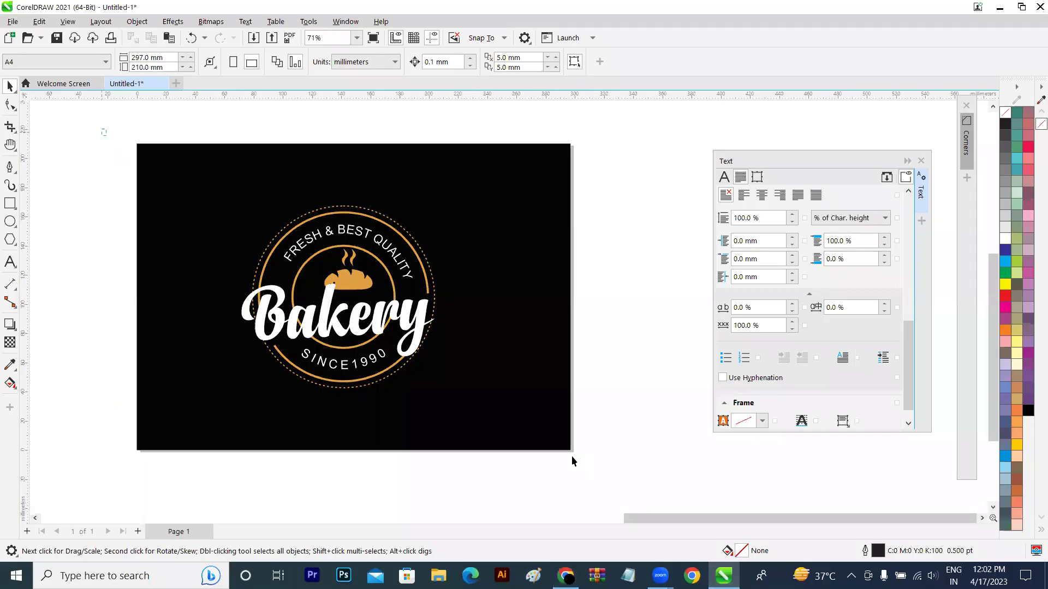
{"action": "key", "text": "ctrl+a"}
{"action": "scroll", "coordinate": [112, 290], "scroll_direction": "down", "scroll_amount": 1}
{"action": "key", "text": "Escape"}
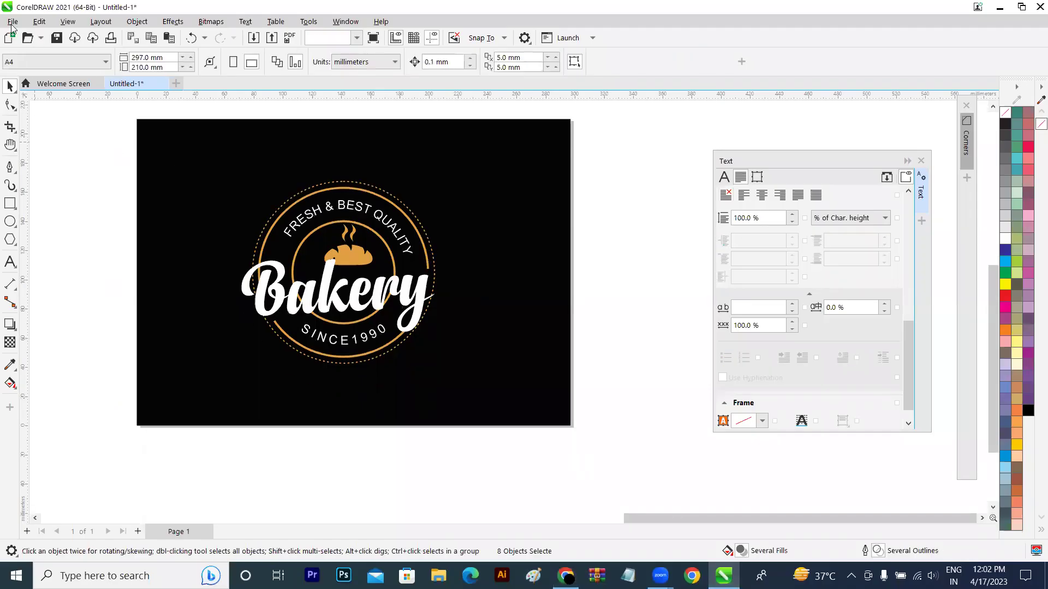
{"action": "left_click", "coordinate": [13, 21]}
{"action": "left_click", "coordinate": [580, 448]}
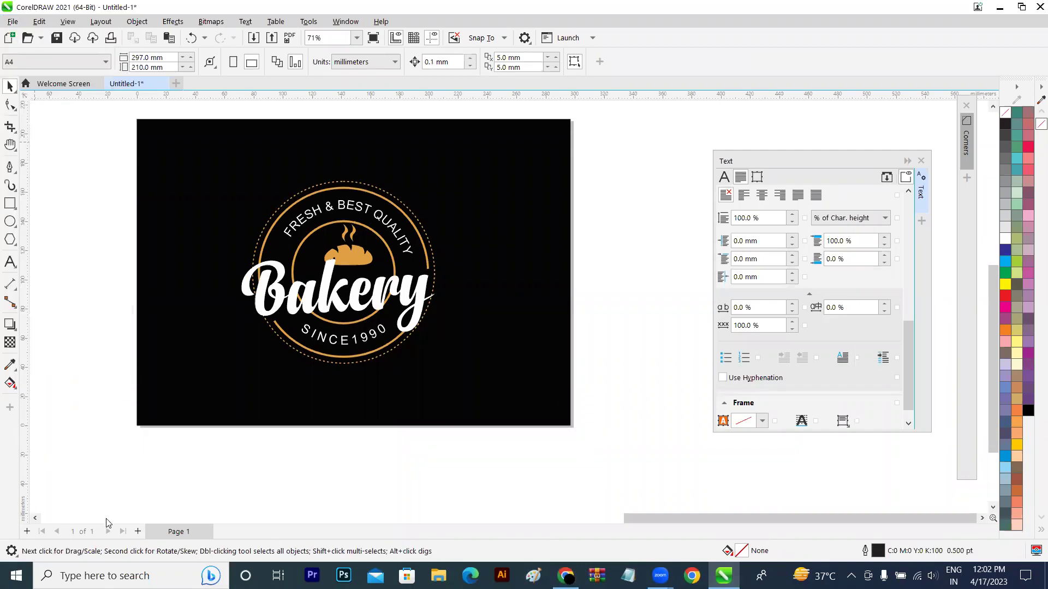
- Add a second page after the bakery logo page and set it to landscape orientation
{"action": "left_click", "coordinate": [141, 534]}
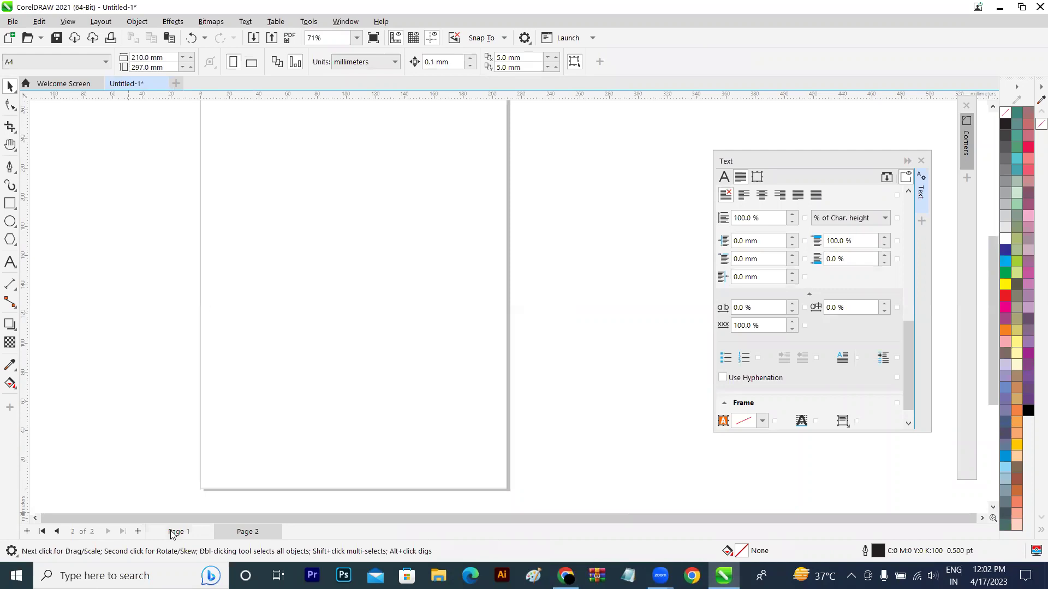
{"action": "left_click", "coordinate": [175, 532]}
{"action": "left_click", "coordinate": [240, 532]}
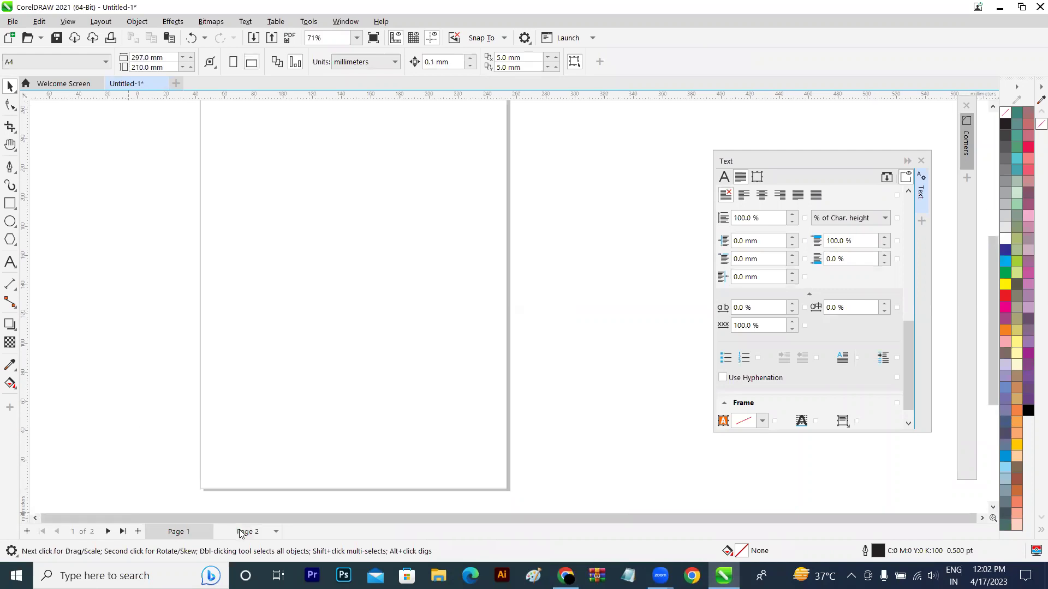
{"action": "left_click", "coordinate": [247, 64]}
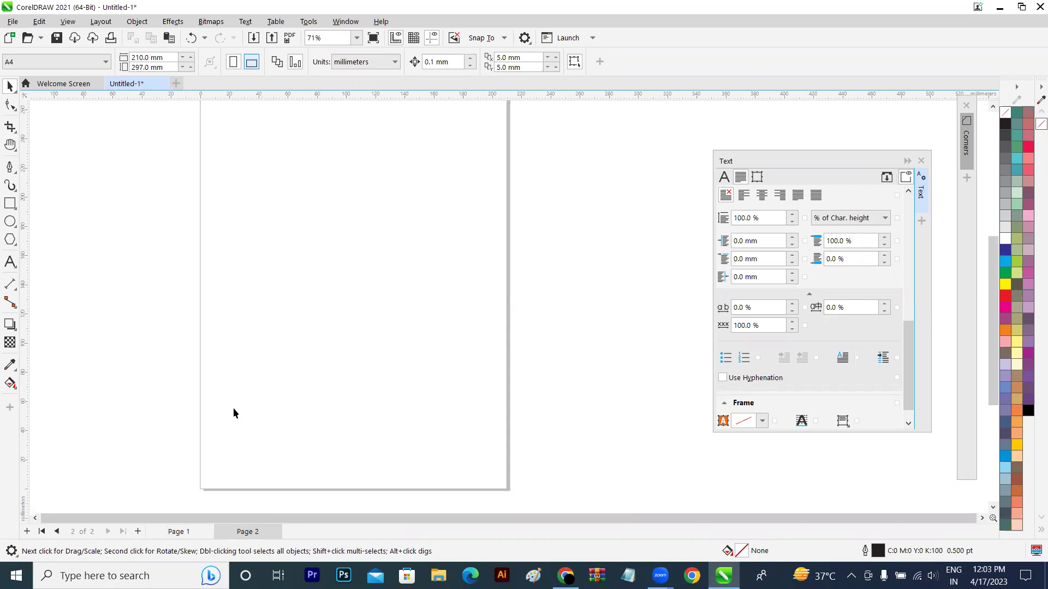
{"action": "left_click", "coordinate": [178, 535]}
{"action": "left_click", "coordinate": [239, 533]}
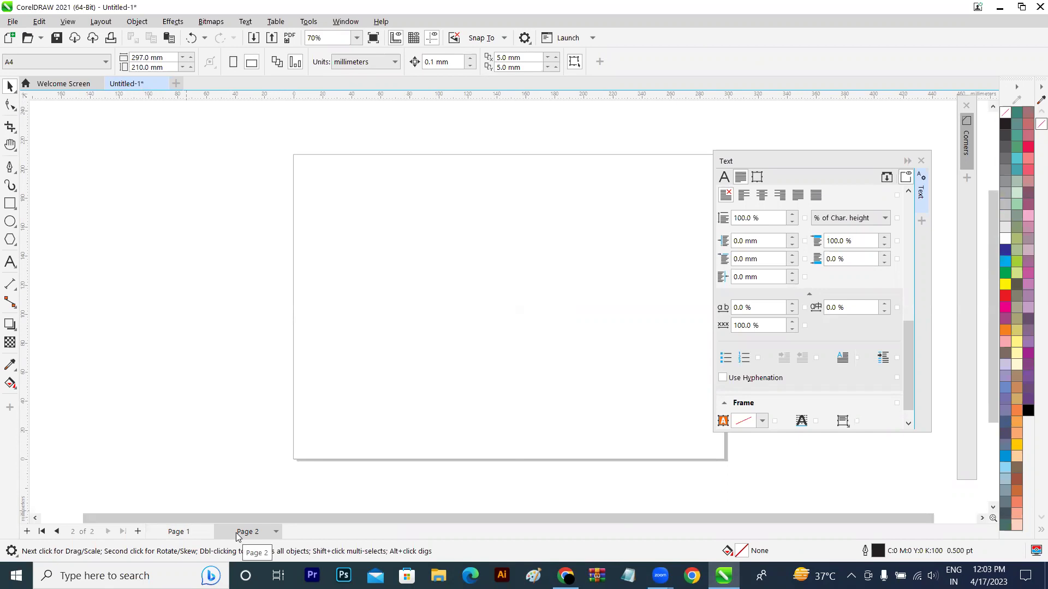
{"action": "key", "text": "h"}
{"action": "left_click_drag", "start_coordinate": [375, 358], "coordinate": [219, 358]}
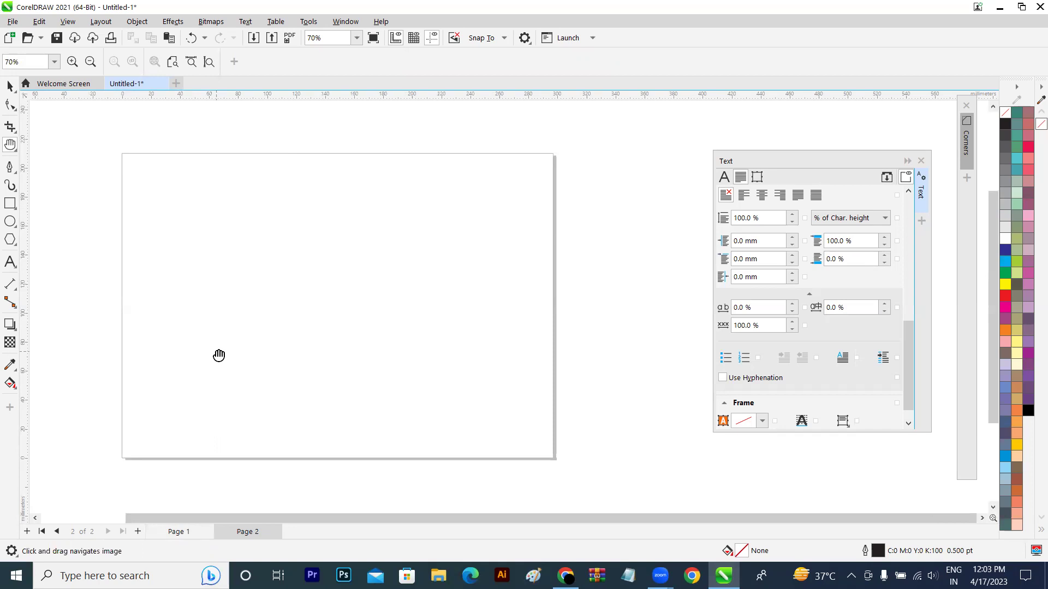
{"action": "left_click", "coordinate": [10, 86]}
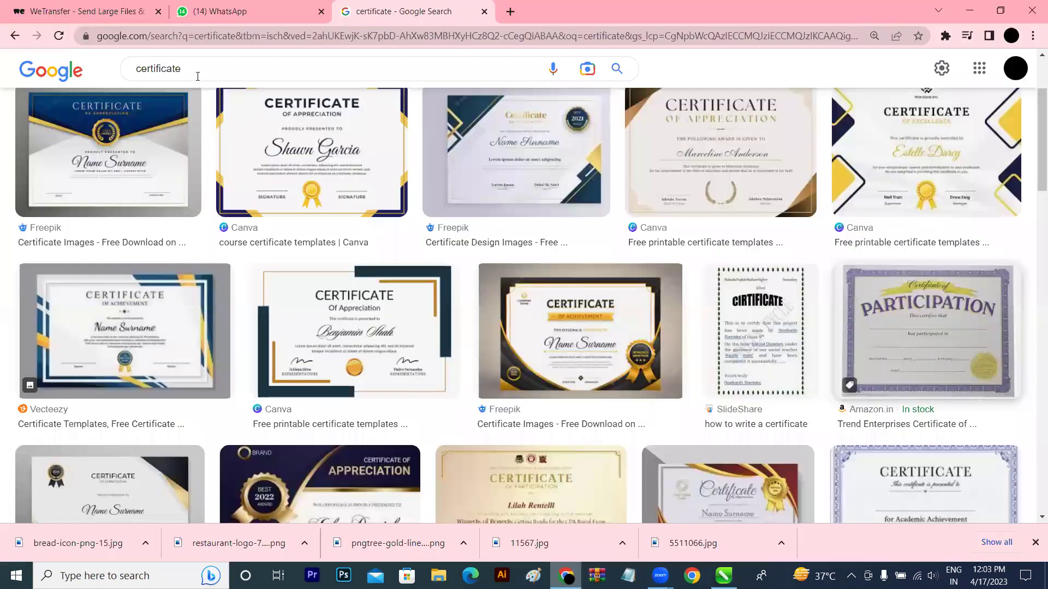
- Switch to Chrome, search Google Images for "mesh tool" and look through the example artwork
{"action": "double_click", "coordinate": [197, 76]}
{"action": "type", "text": "mesh tool"}
{"action": "key", "text": "Return"}
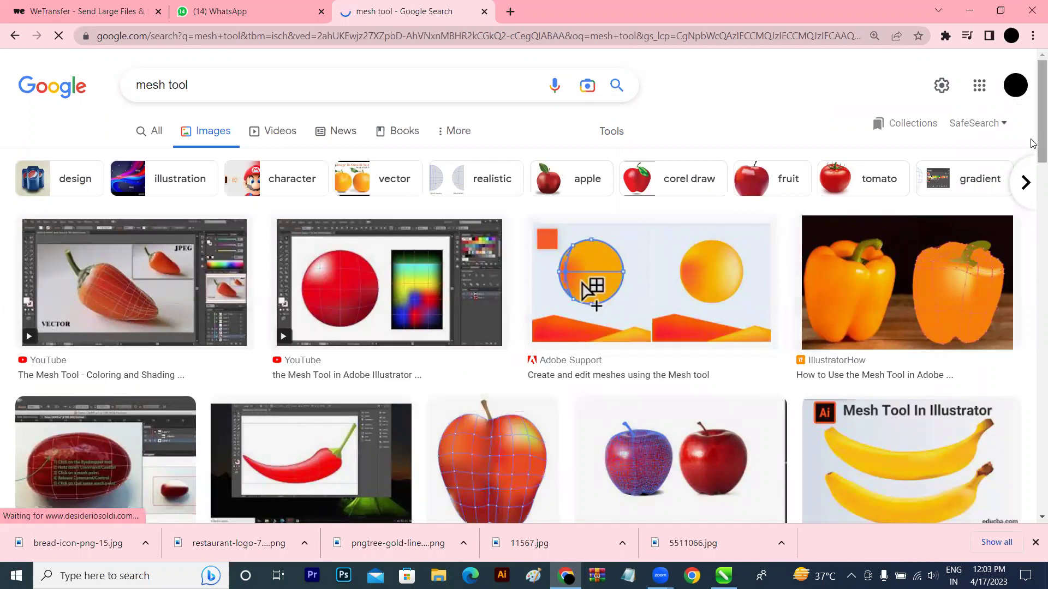
{"action": "scroll", "coordinate": [1031, 143], "scroll_direction": "down", "scroll_amount": 5}
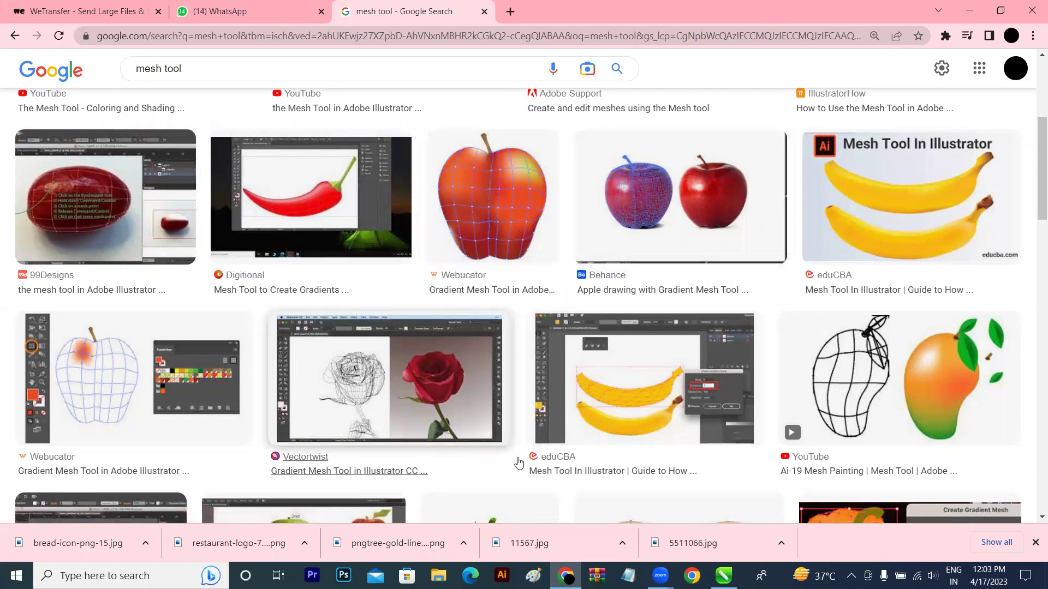
- Switch to CorelDRAW and draw a 297 × 210 mm rectangle covering Page 2, filled red with no outline
{"action": "key", "text": "alt+Tab"}
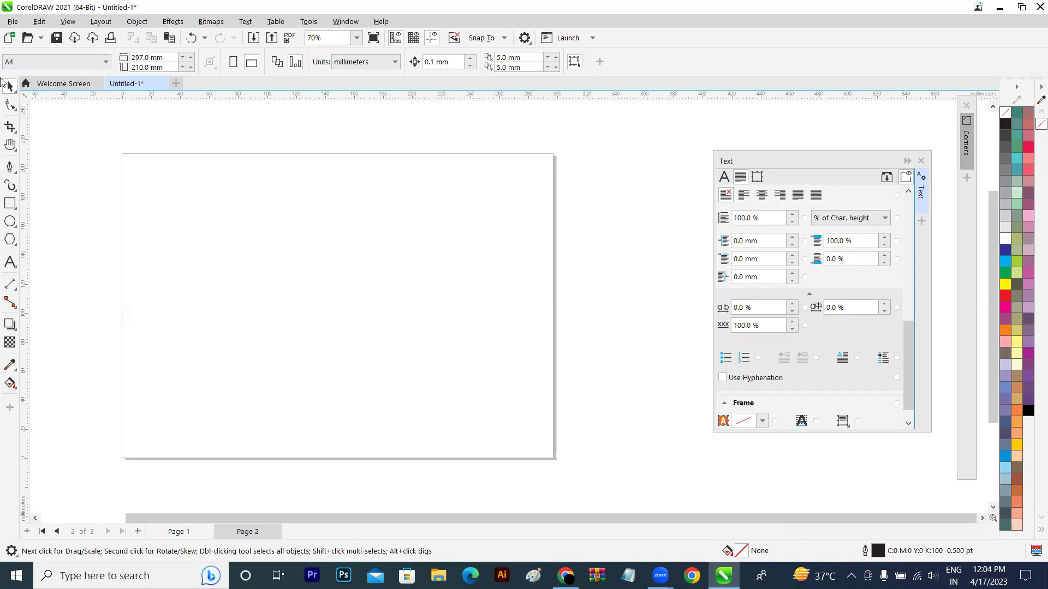
{"action": "left_click", "coordinate": [10, 203]}
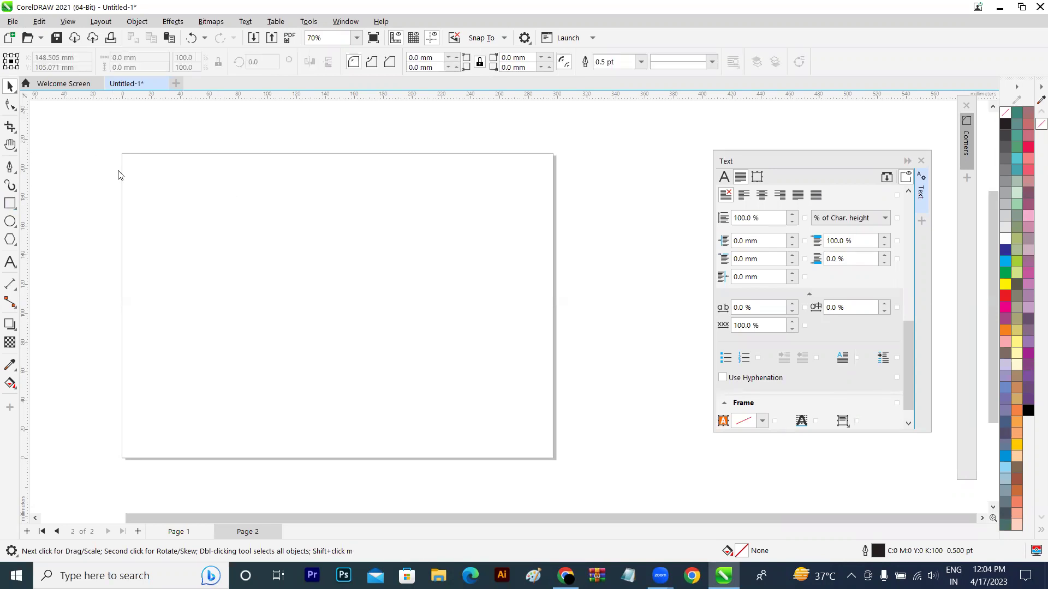
{"action": "left_click_drag", "start_coordinate": [123, 154], "coordinate": [554, 458]}
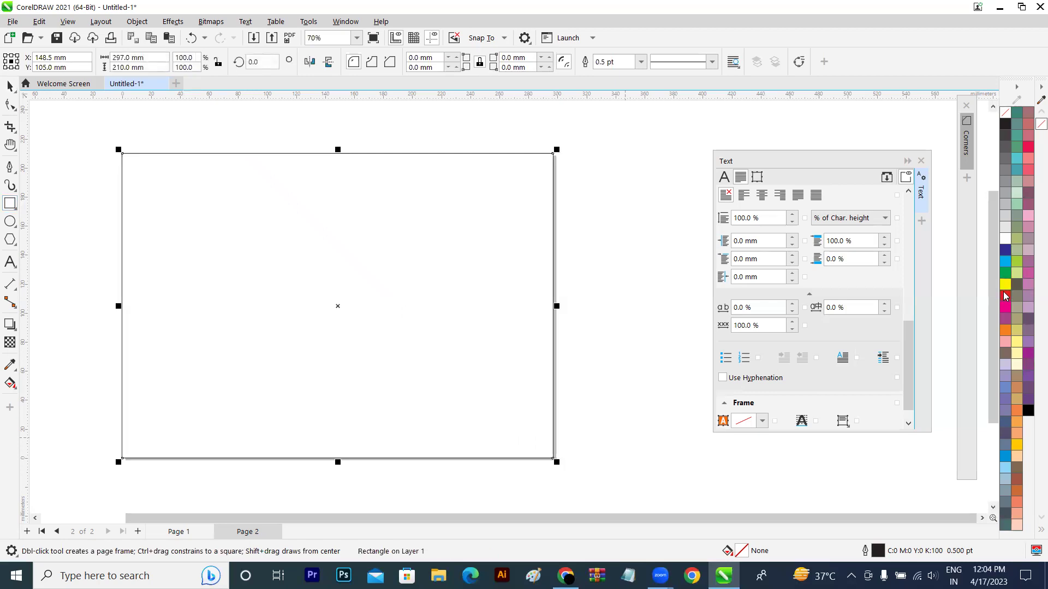
{"action": "left_click", "coordinate": [1006, 296]}
{"action": "right_click", "coordinate": [1006, 112]}
{"action": "left_click", "coordinate": [879, 147]}
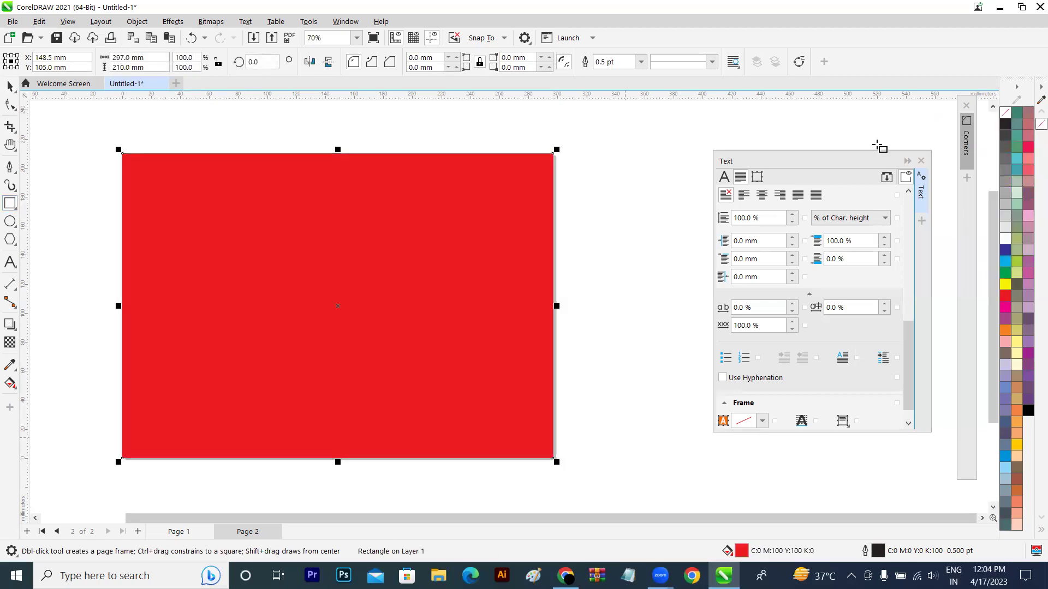
- Apply the Mesh Fill tool to the red rectangle and add a mesh intersection just above its center
{"action": "left_click", "coordinate": [10, 85]}
{"action": "left_click", "coordinate": [190, 233]}
{"action": "key", "text": "m"}
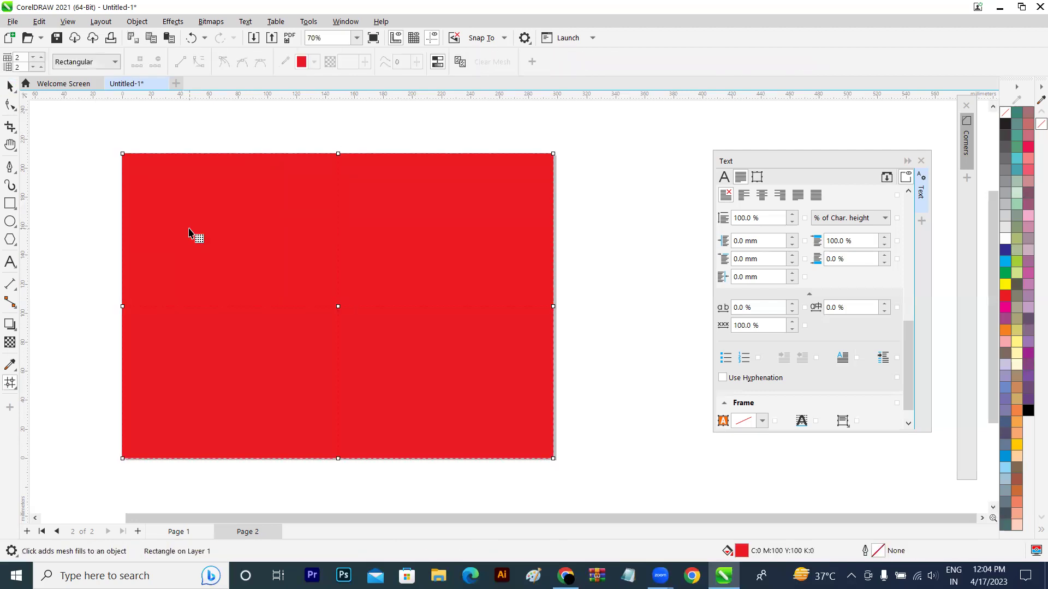
{"action": "left_click", "coordinate": [9, 387]}
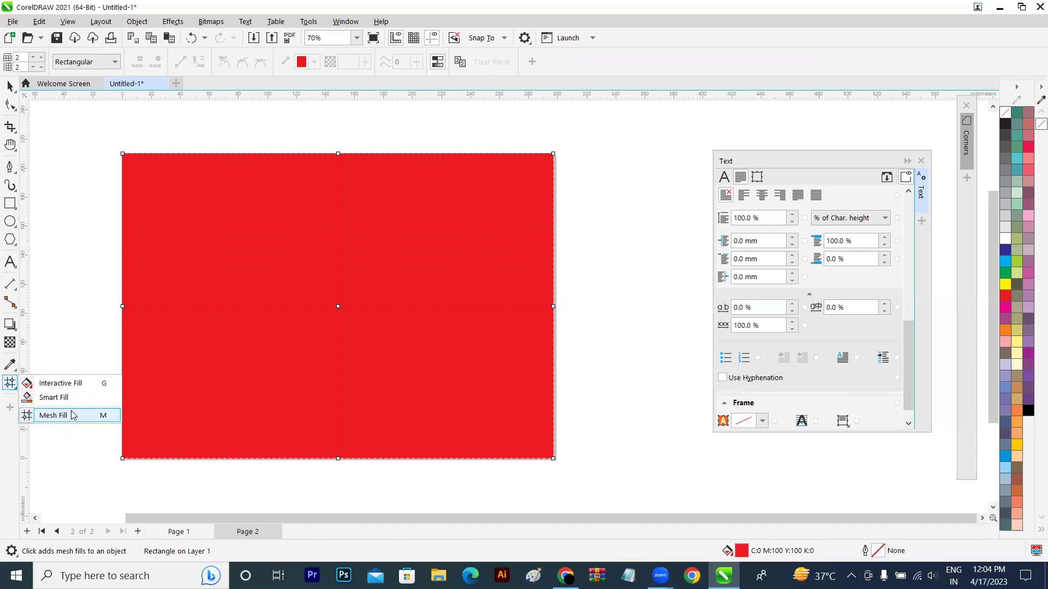
{"action": "left_click", "coordinate": [54, 415]}
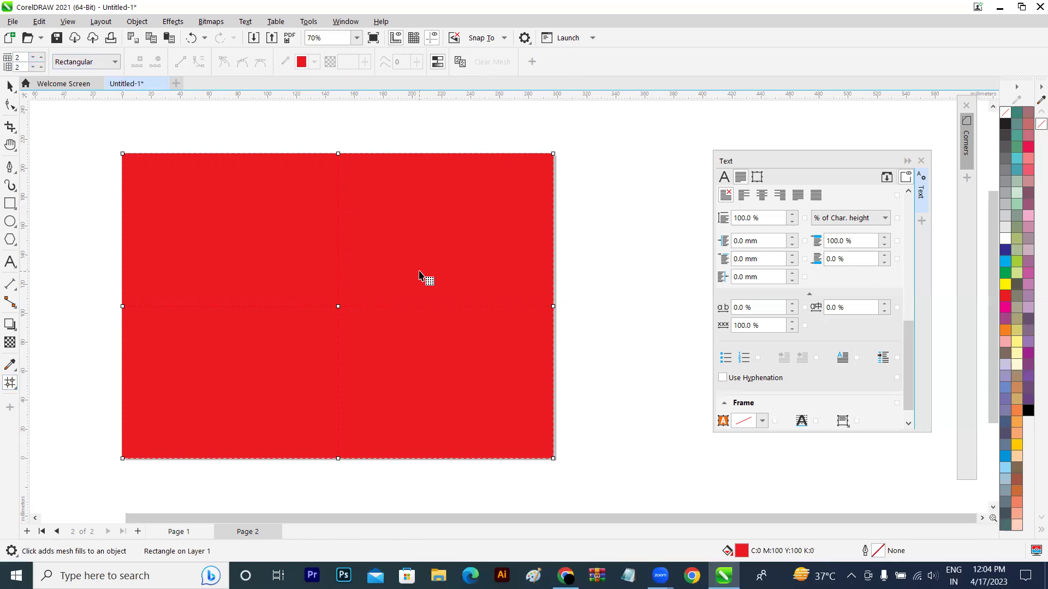
{"action": "left_click", "coordinate": [337, 297]}
{"action": "left_click", "coordinate": [138, 63]}
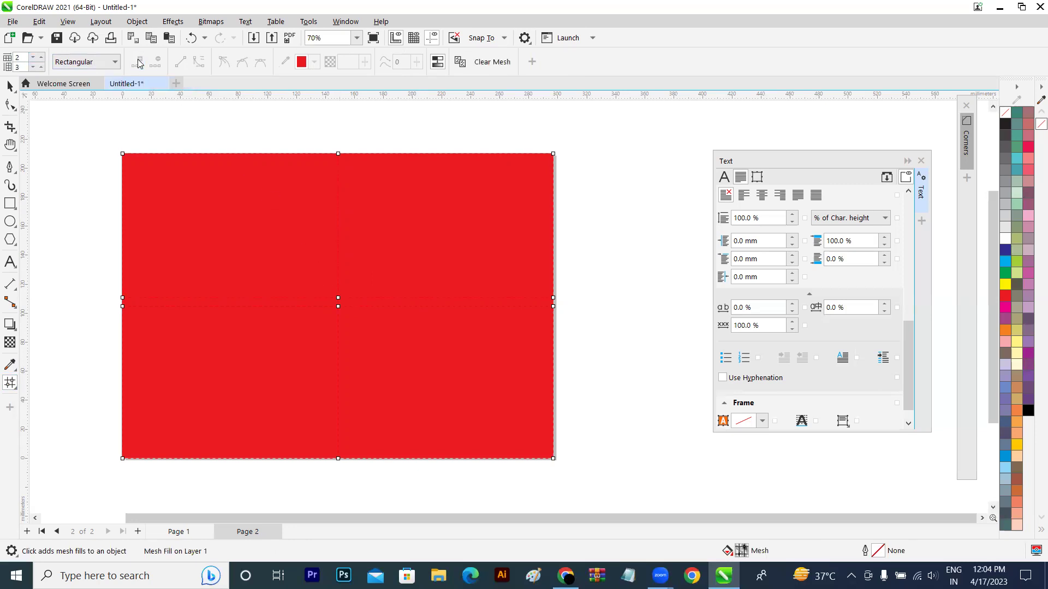
- Color the mesh node just above the center light red, C 0, M 59, Y 31, K 0
{"action": "left_click", "coordinate": [337, 298]}
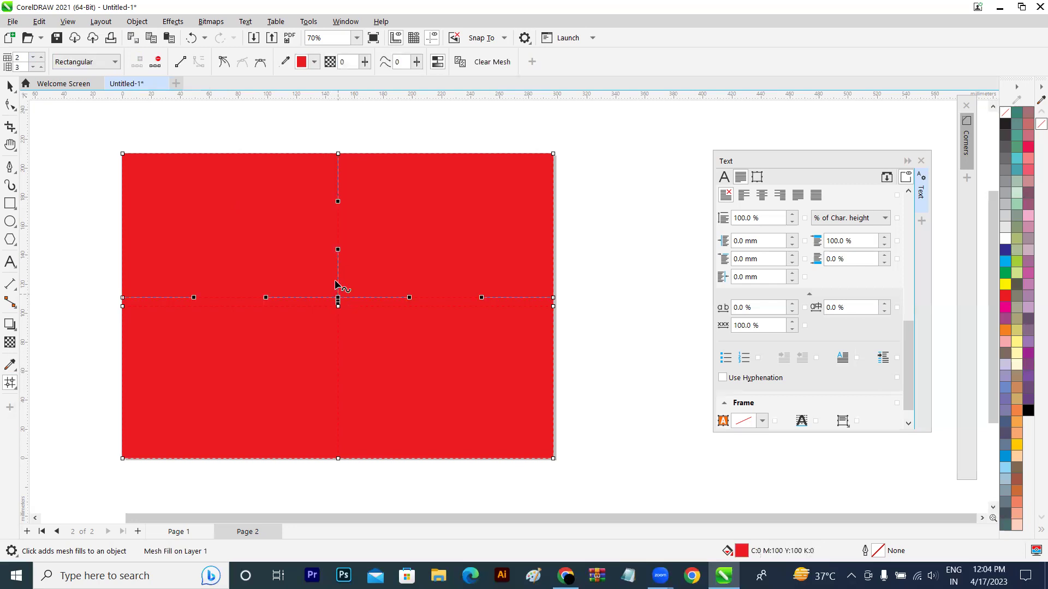
{"action": "left_click", "coordinate": [314, 61]}
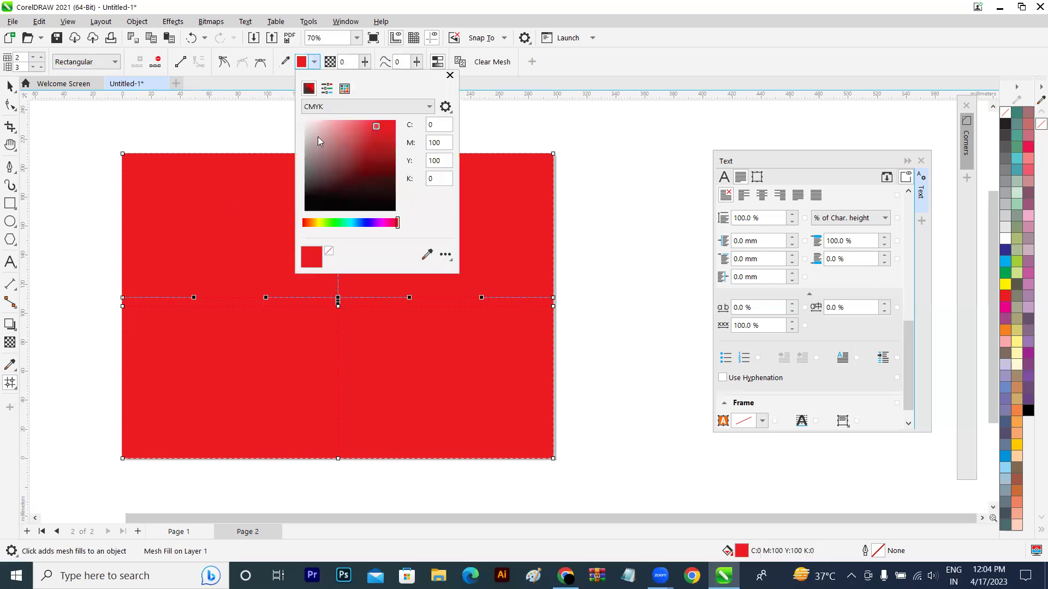
{"action": "left_click", "coordinate": [345, 119]}
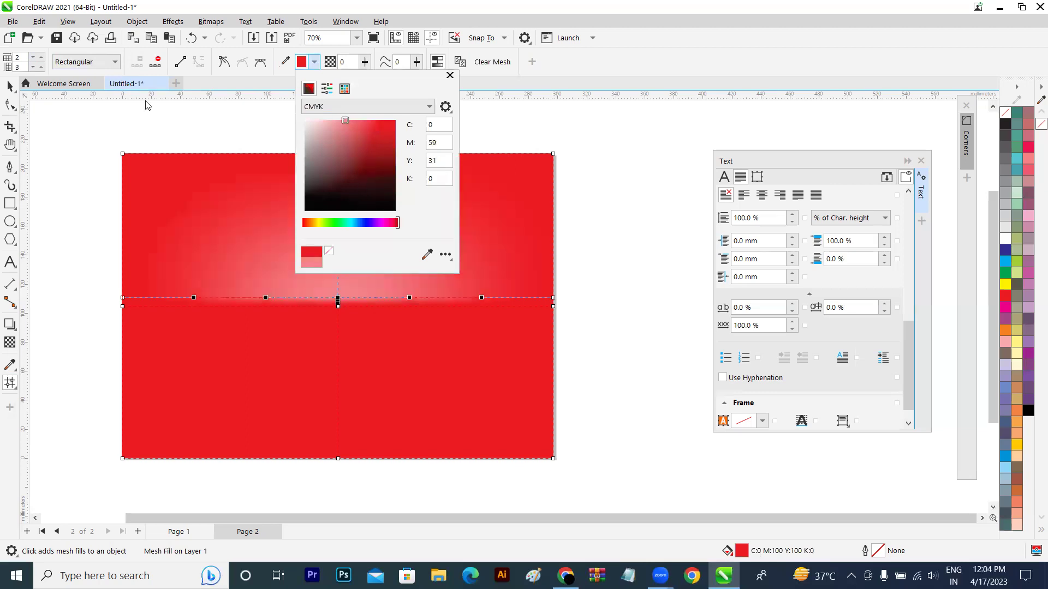
{"action": "left_click", "coordinate": [98, 190]}
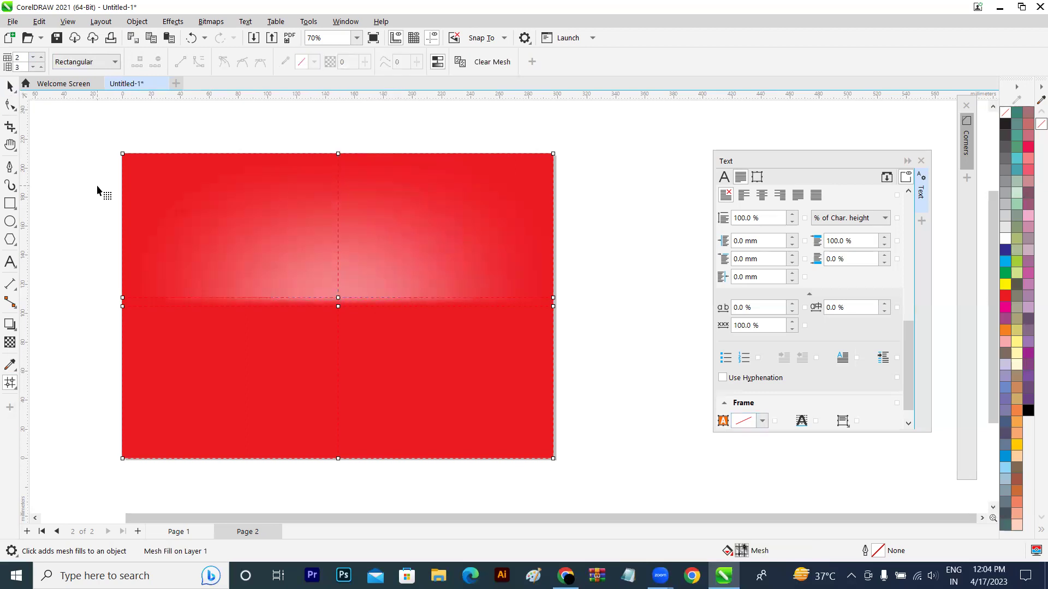
- Delete the rectangle's center mesh node and the node just above it
{"action": "left_click", "coordinate": [337, 307]}
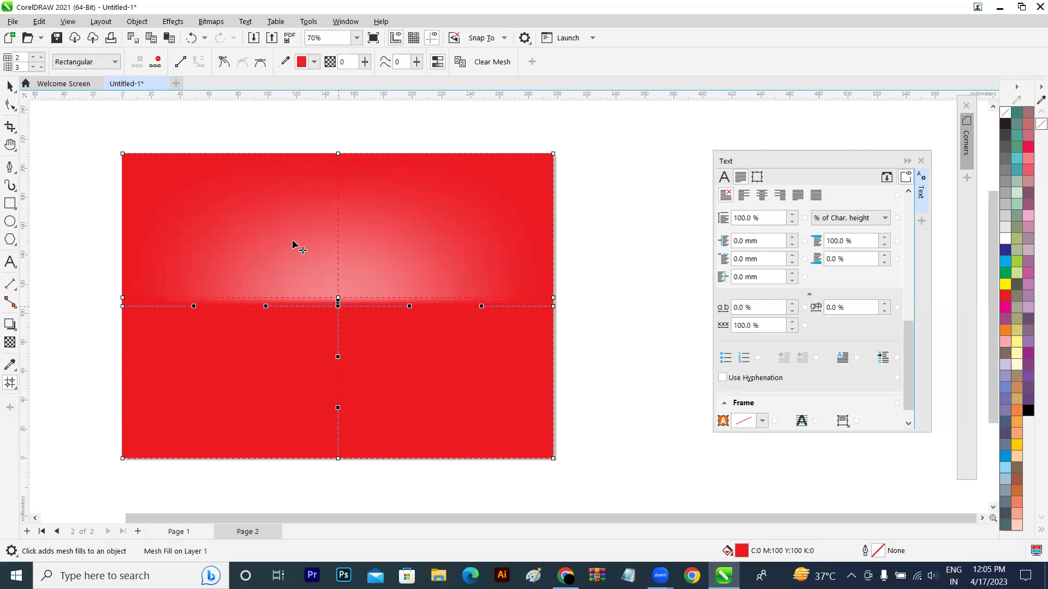
{"action": "left_click", "coordinate": [157, 61]}
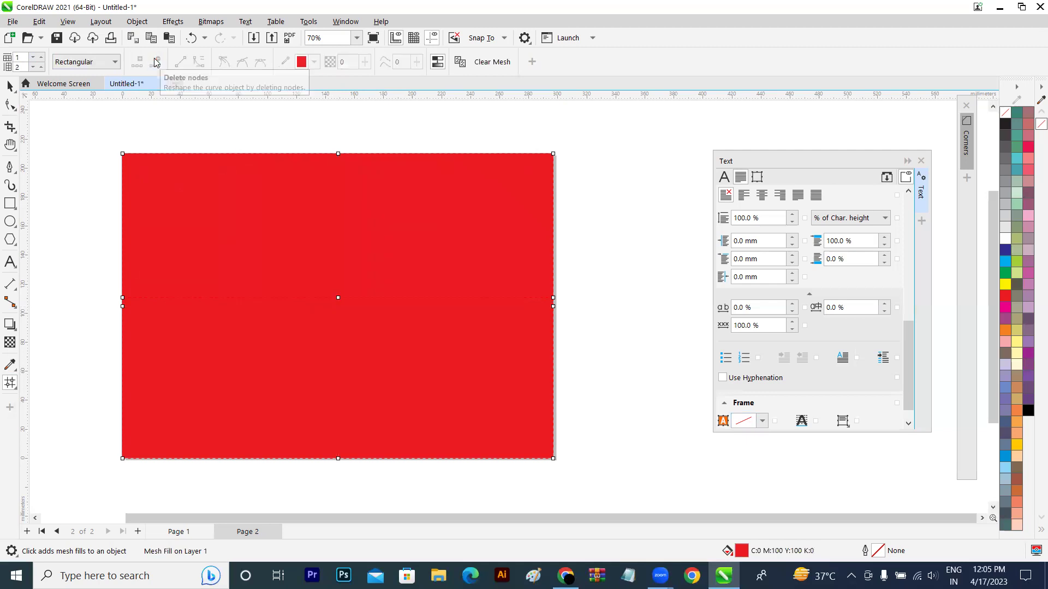
{"action": "left_click", "coordinate": [338, 298]}
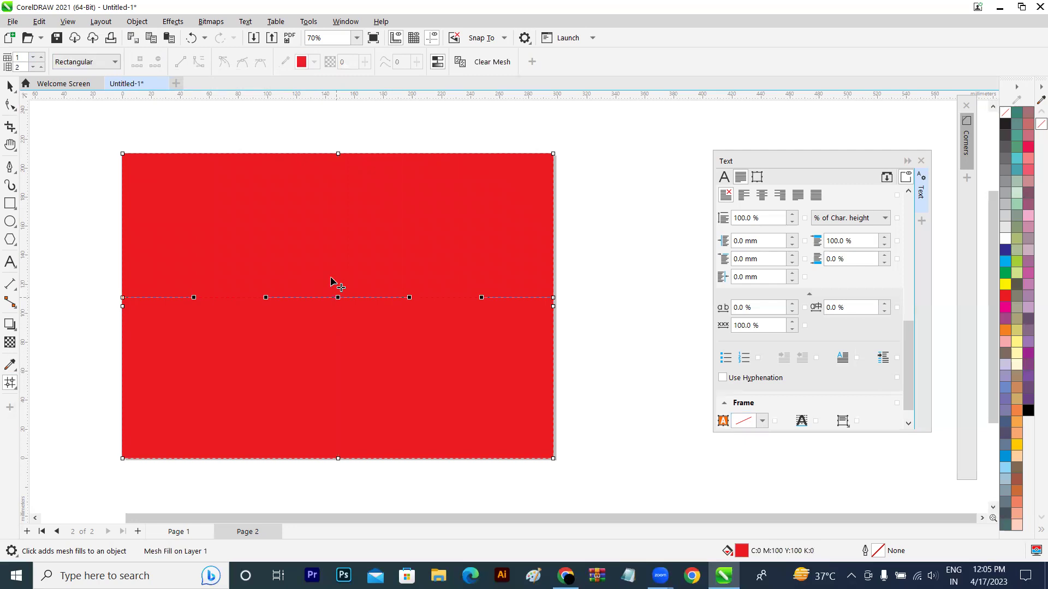
{"action": "left_click", "coordinate": [341, 299]}
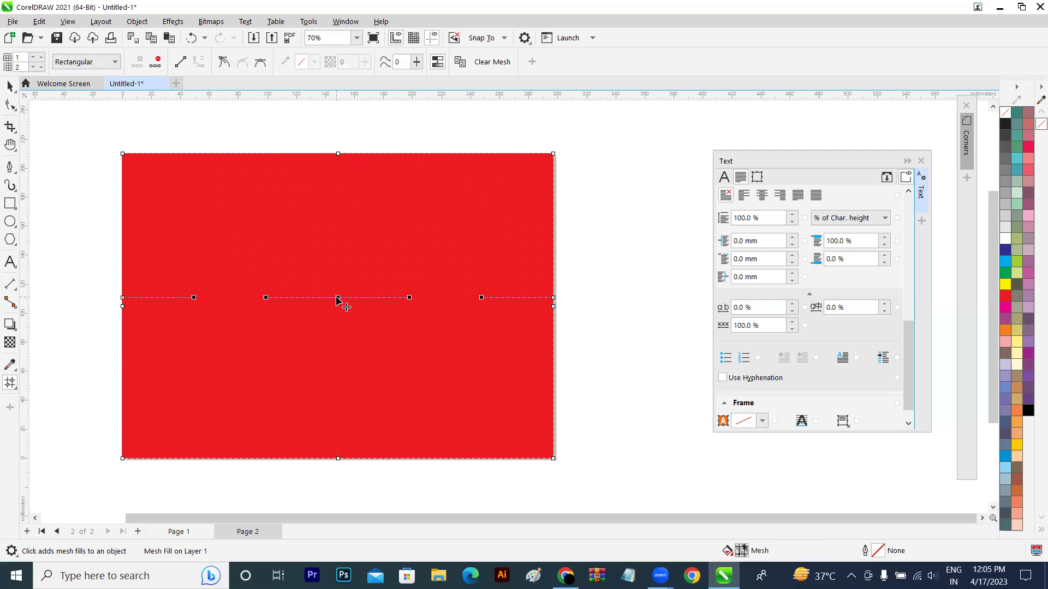
{"action": "left_click", "coordinate": [156, 64]}
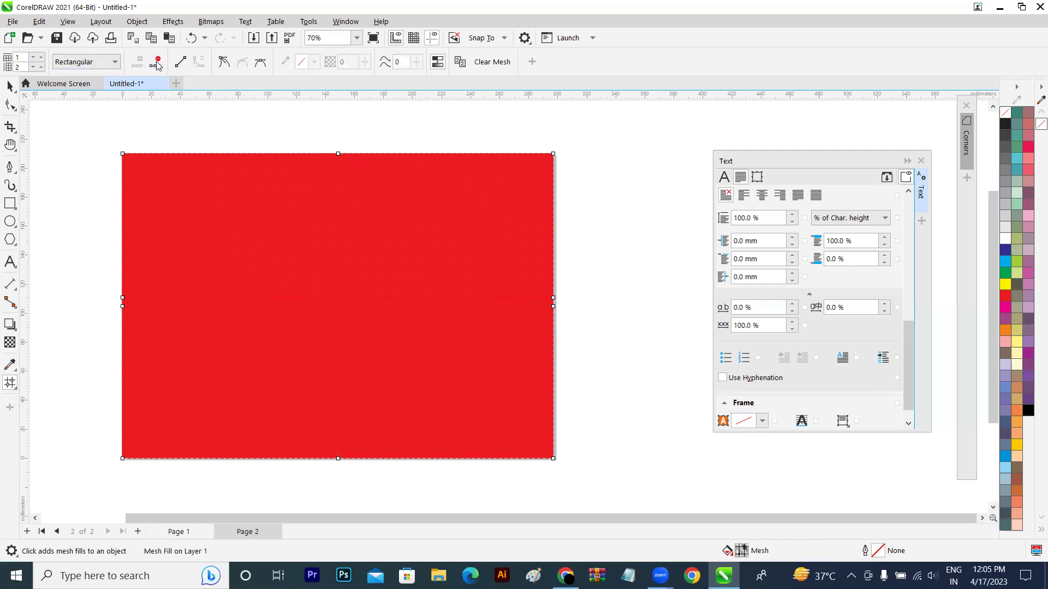
- Add a new mesh intersection slightly up and left of the rectangle's center and select its node
{"action": "double_click", "coordinate": [328, 304]}
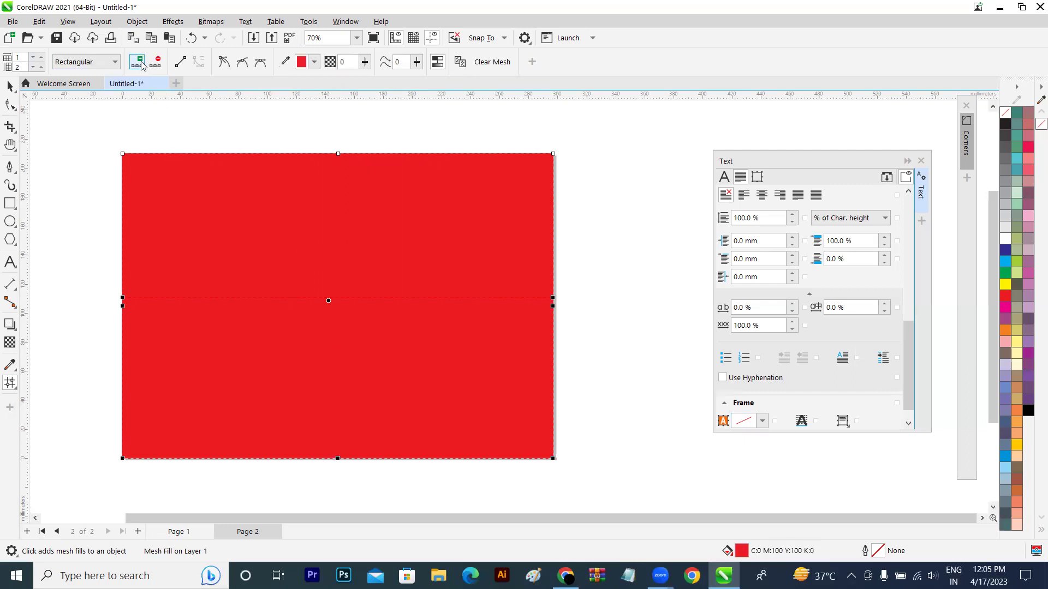
{"action": "left_click", "coordinate": [330, 304]}
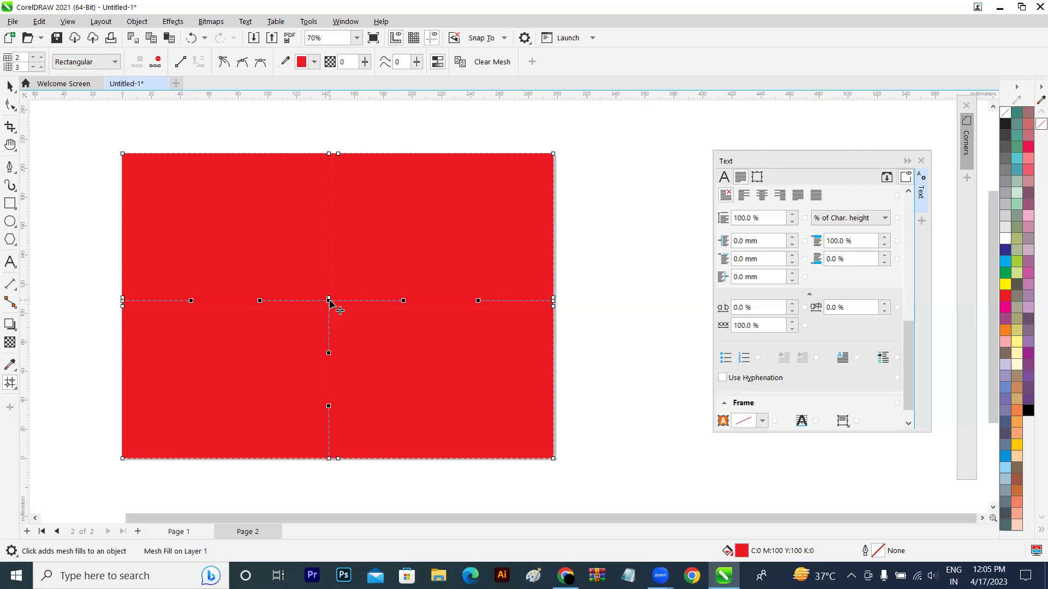
- Color the mesh node just above and left of the rectangle's center light red, C 0, M 73, Y 44, K 0
{"action": "left_click", "coordinate": [330, 303]}
{"action": "left_click", "coordinate": [314, 63]}
{"action": "left_click_drag", "start_coordinate": [344, 141], "coordinate": [350, 125]}
{"action": "left_click", "coordinate": [10, 86]}
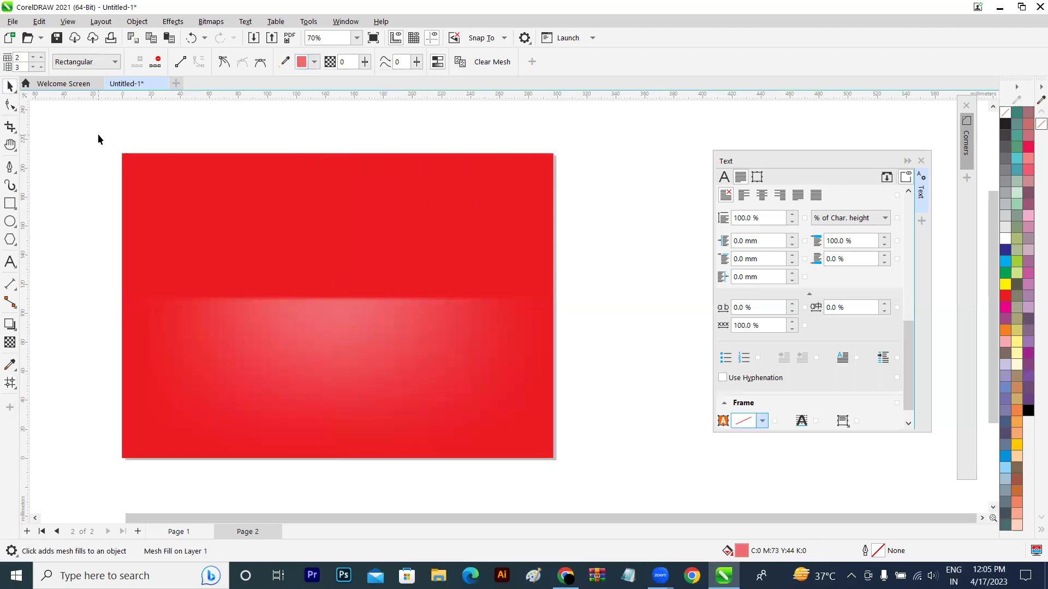
- Color the upper of the two adjoining center mesh nodes light red, C 0, M 76, Y 52, K 0, sampled from the glow below it
{"action": "scroll", "coordinate": [99, 139], "scroll_direction": "up", "scroll_amount": 2}
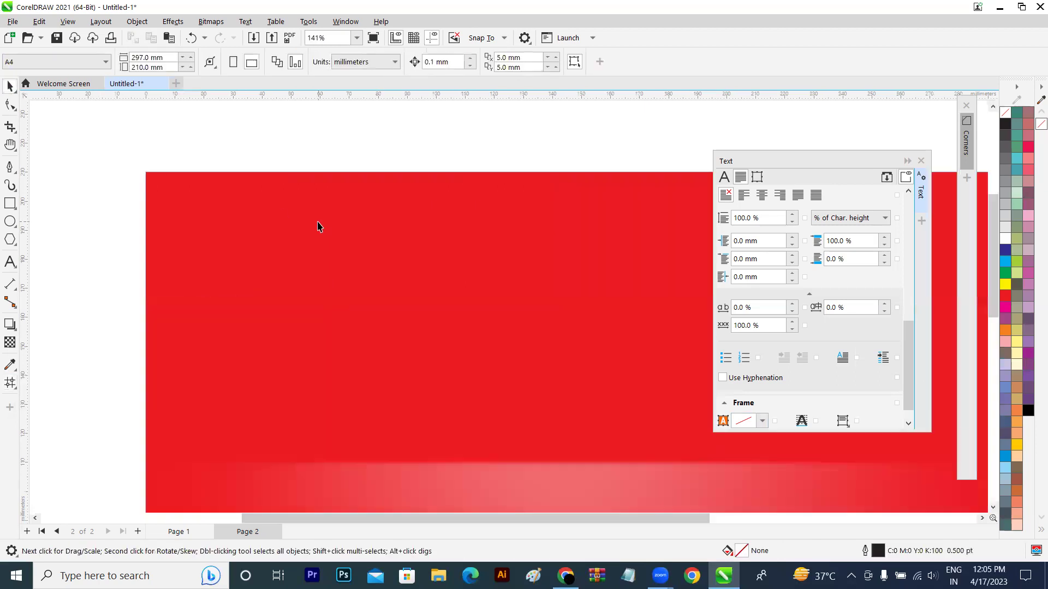
{"action": "key", "text": "h"}
{"action": "left_click_drag", "start_coordinate": [491, 320], "coordinate": [327, 155]}
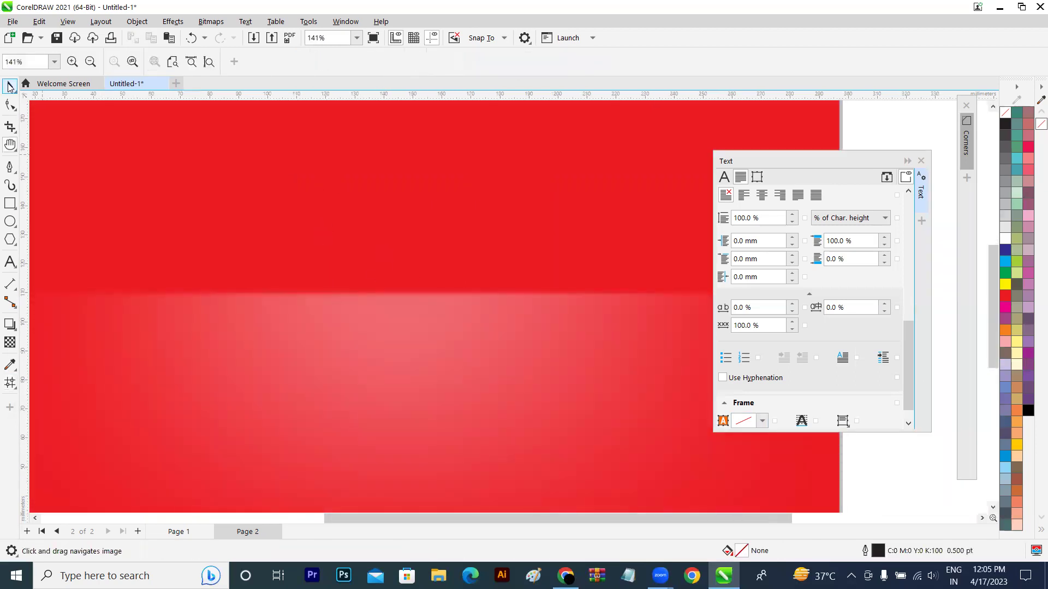
{"action": "left_click", "coordinate": [9, 86]}
{"action": "key", "text": "m"}
{"action": "left_click", "coordinate": [407, 306]}
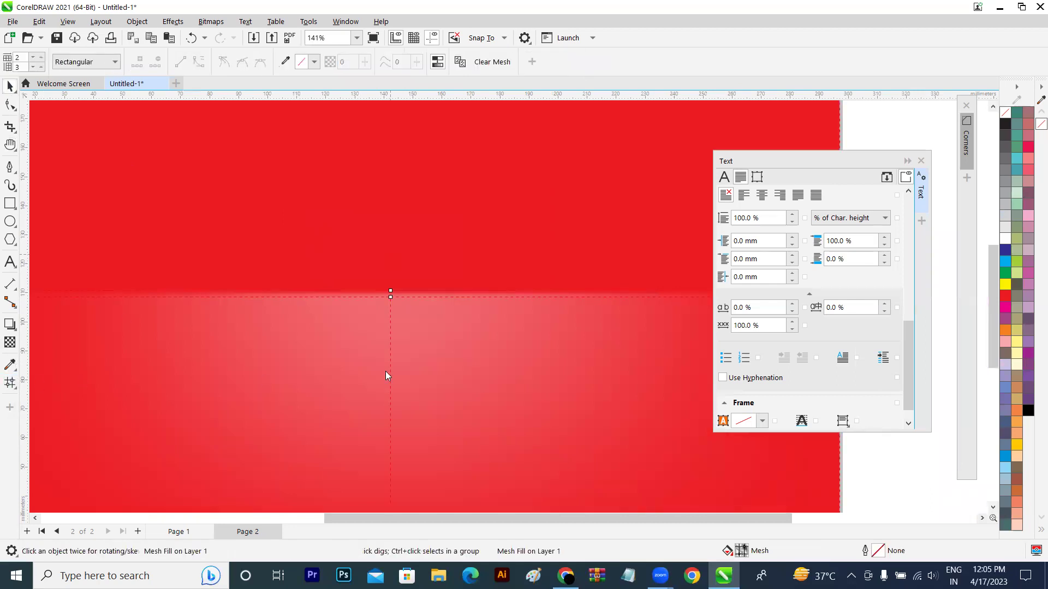
{"action": "left_click", "coordinate": [390, 292]}
{"action": "left_click", "coordinate": [285, 62]}
{"action": "left_click", "coordinate": [382, 372]}
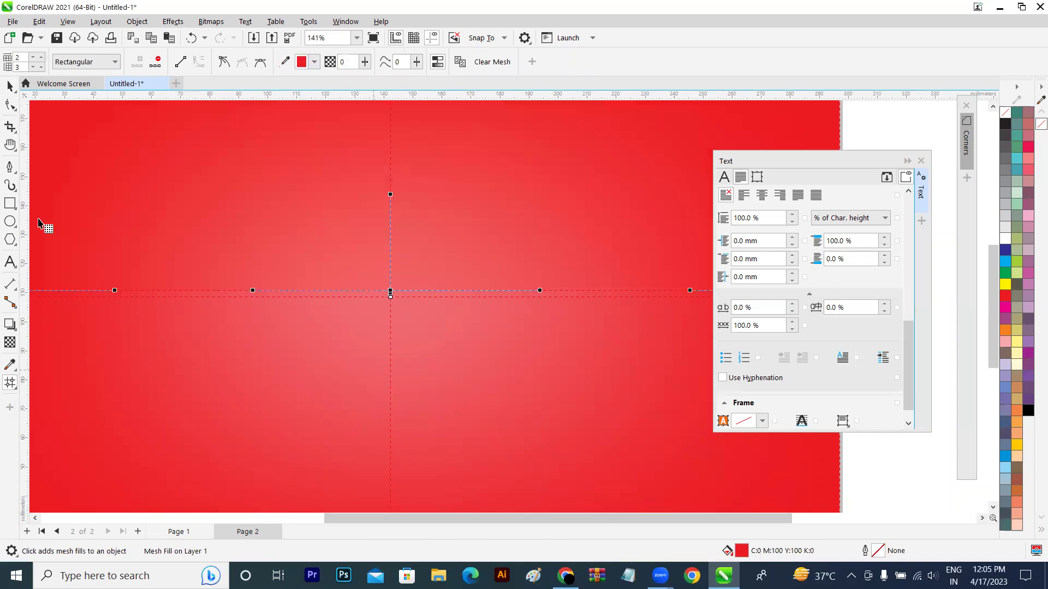
{"action": "left_click", "coordinate": [11, 89]}
{"action": "key", "text": "F3"}
{"action": "key", "text": "F3"}
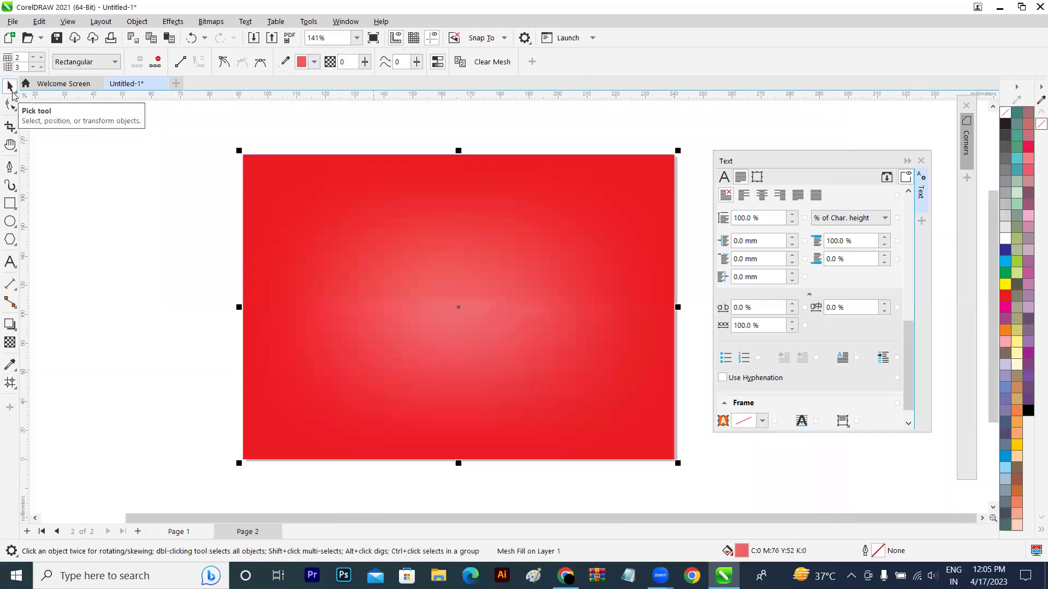
{"action": "left_click", "coordinate": [144, 251]}
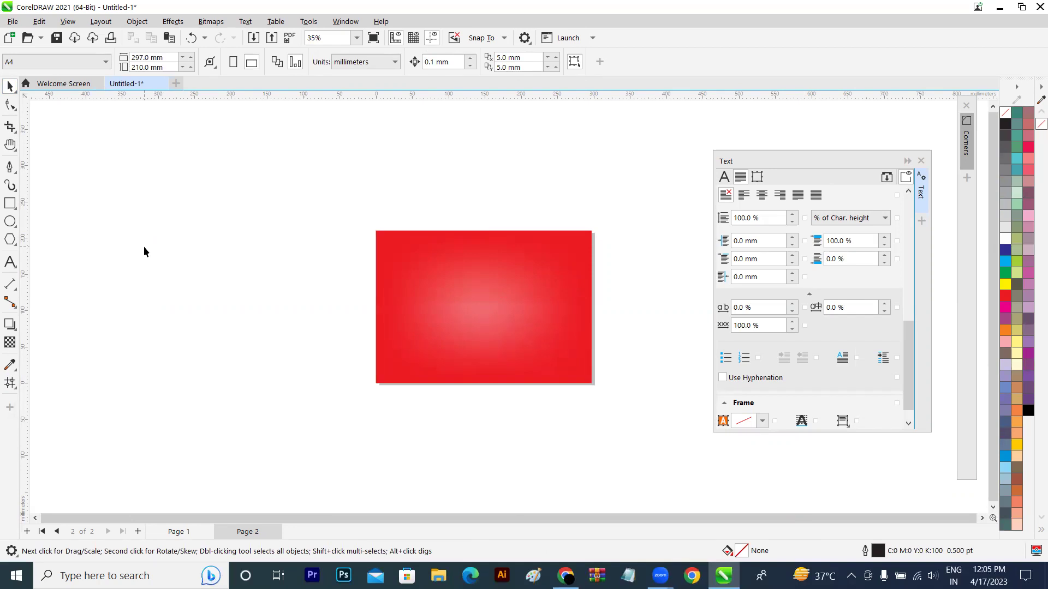
- Add a mesh intersection on the central mesh line, left of the glow's center, and select the node pair there
{"action": "scroll", "coordinate": [144, 249], "scroll_direction": "up", "scroll_amount": 2}
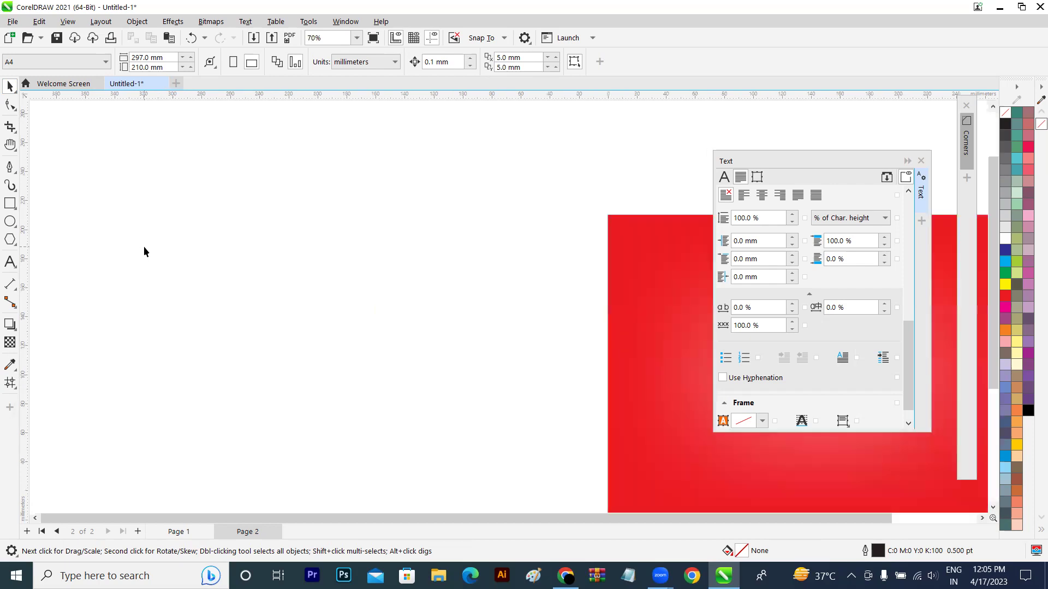
{"action": "key", "text": "h"}
{"action": "left_click_drag", "start_coordinate": [441, 381], "coordinate": [49, 285]}
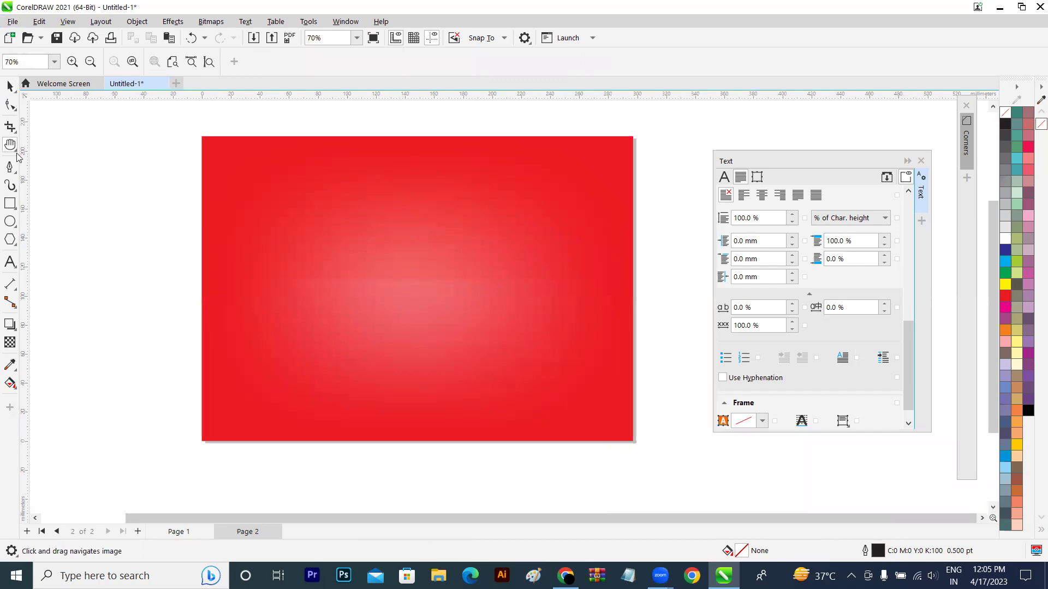
{"action": "left_click", "coordinate": [10, 86]}
{"action": "left_click", "coordinate": [311, 238]}
{"action": "key", "text": "m"}
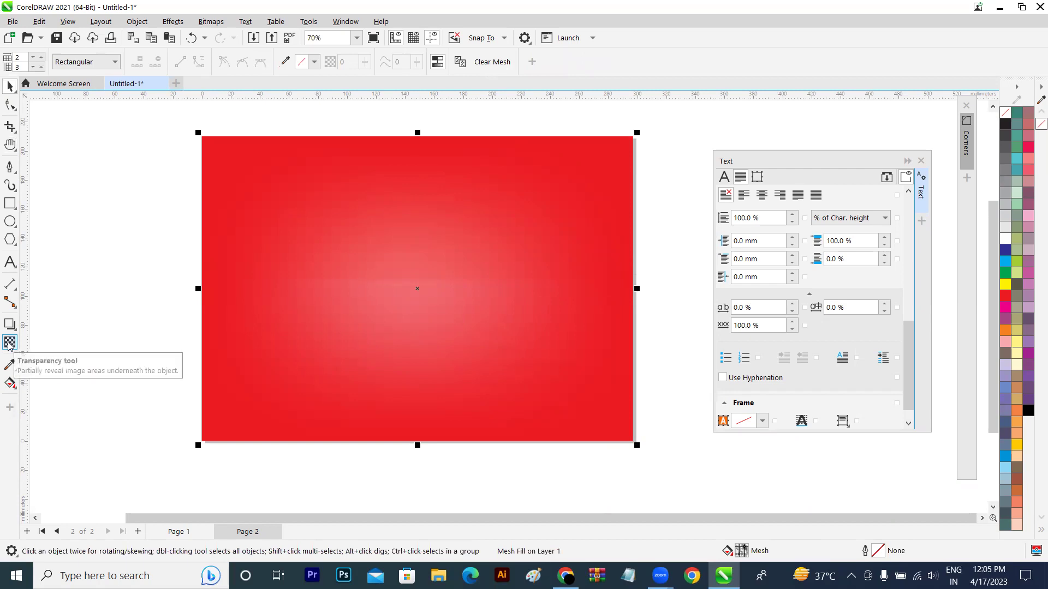
{"action": "left_click", "coordinate": [10, 383]}
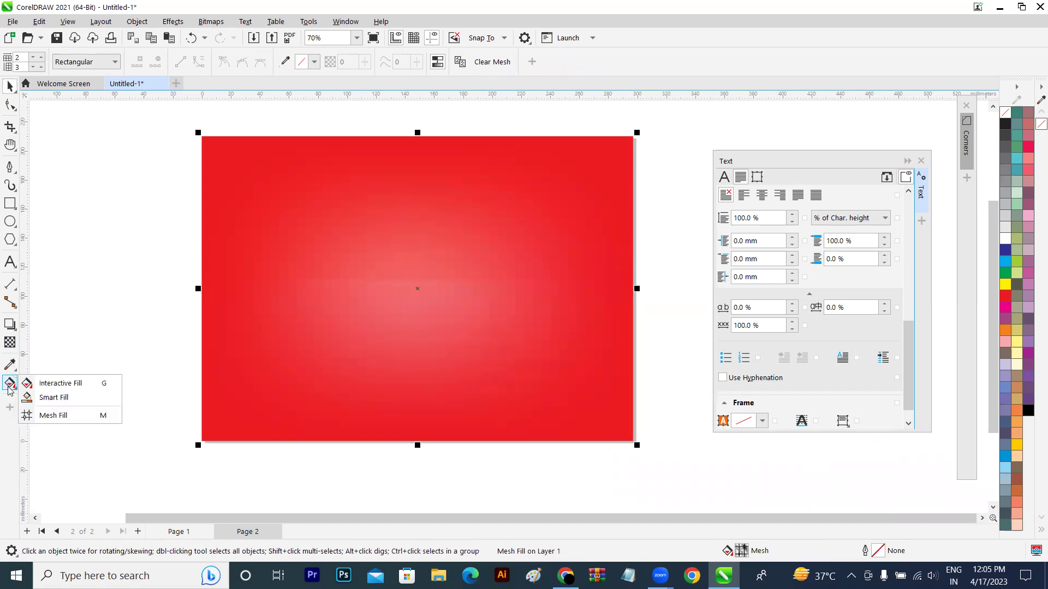
{"action": "left_click", "coordinate": [53, 415]}
{"action": "left_click", "coordinate": [339, 284]}
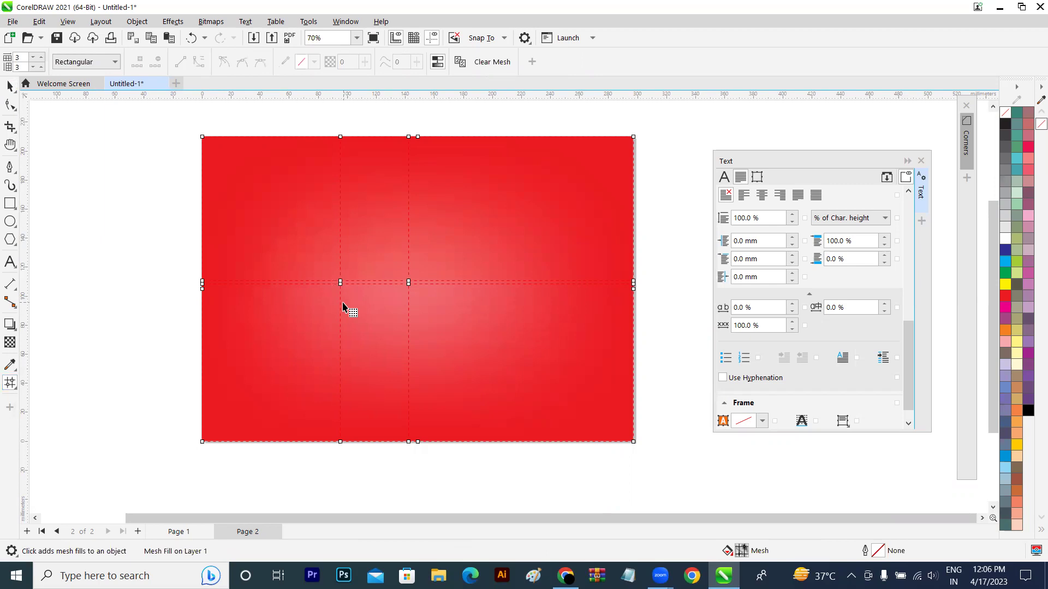
{"action": "left_click_drag", "start_coordinate": [360, 265], "coordinate": [328, 310]}
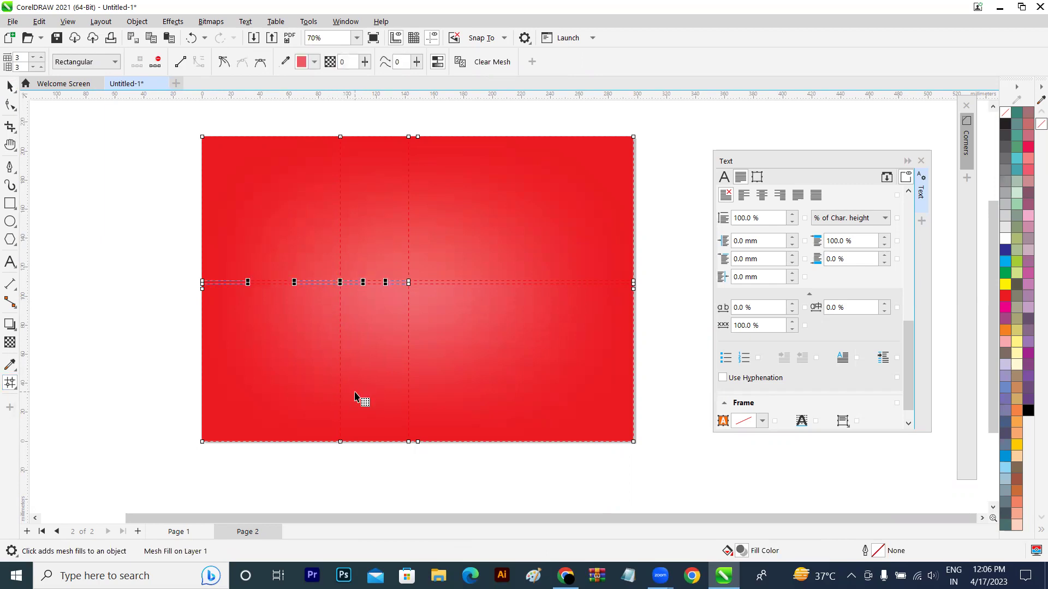
- Switch the mesh selection mode to Freehand and reselect the node pair left of the center
{"action": "left_click", "coordinate": [87, 64]}
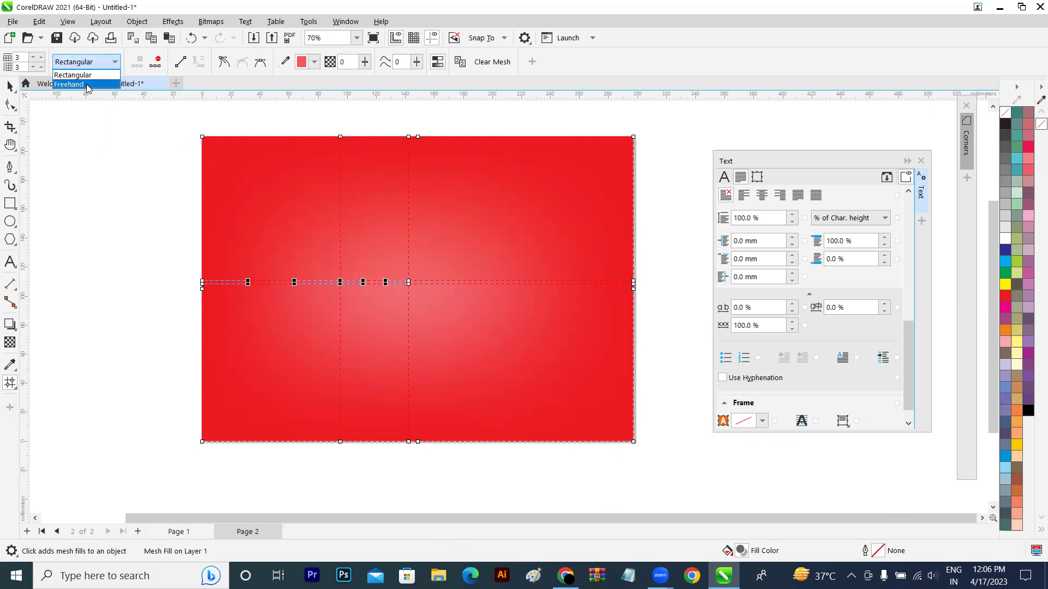
{"action": "left_click", "coordinate": [88, 85]}
{"action": "left_click", "coordinate": [10, 86]}
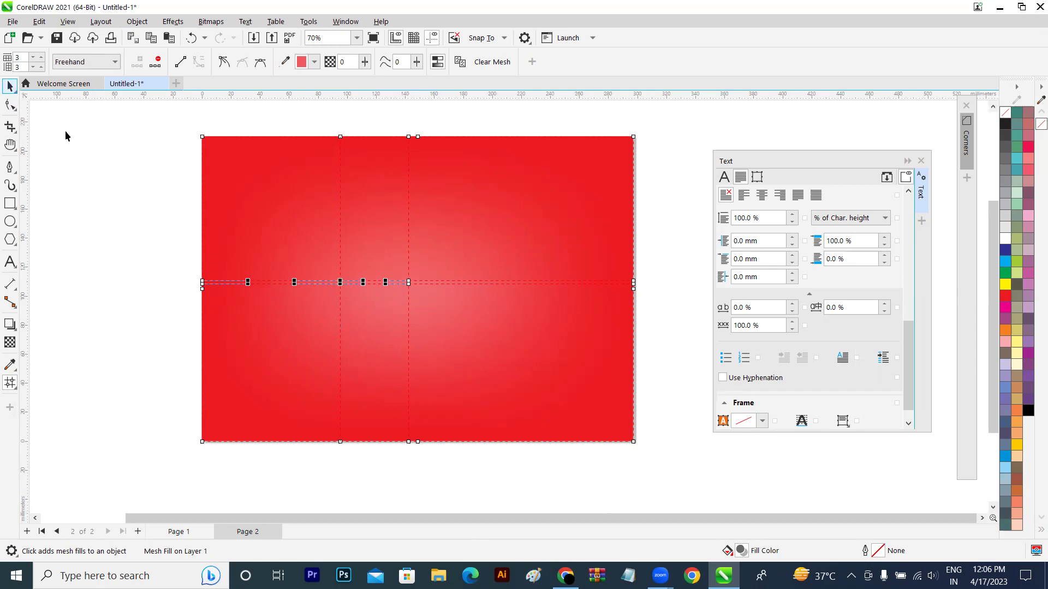
{"action": "left_click", "coordinate": [401, 320]}
{"action": "left_click", "coordinate": [9, 382]}
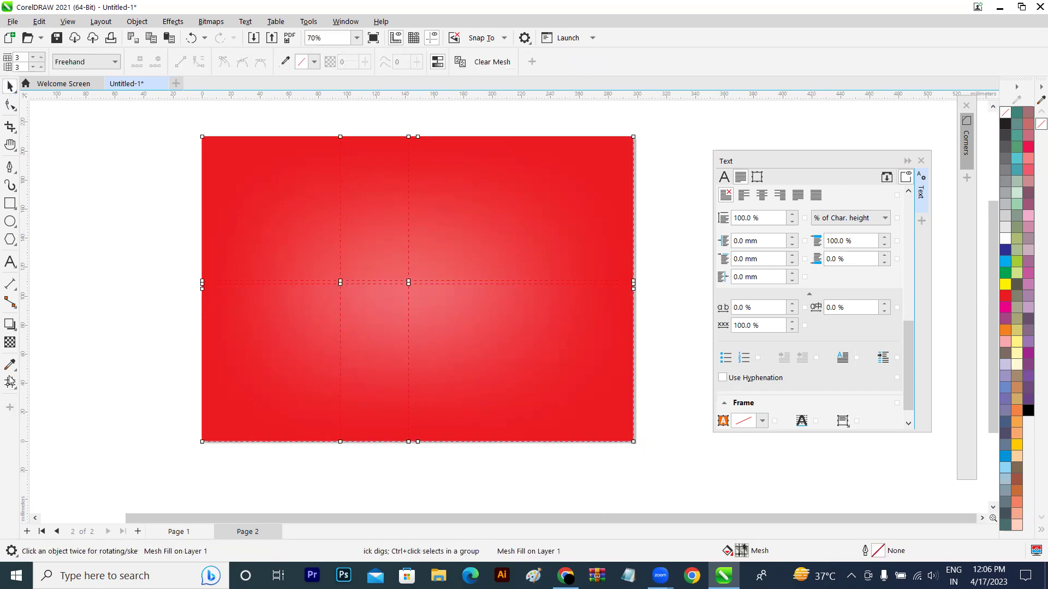
{"action": "mouse_move", "coordinate": [368, 254]}
{"action": "left_mouse_down"}
{"action": "mouse_move", "coordinate": [339, 270]}
{"action": "mouse_move", "coordinate": [338, 329]}
{"action": "left_mouse_up"}
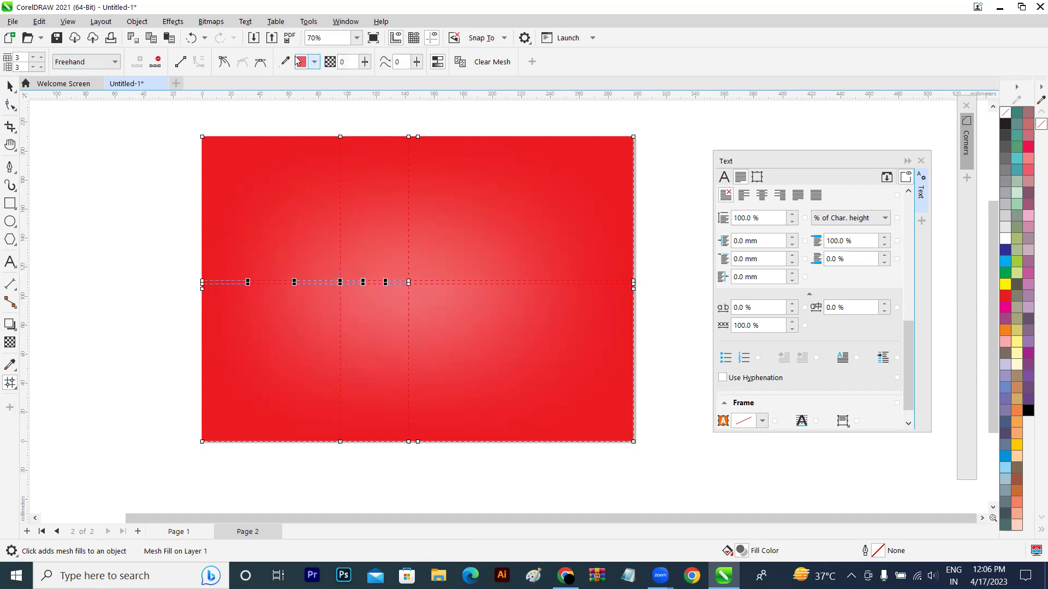
- Color the selected mesh node pair left of the center bright yellow and deselect the rectangle
{"action": "left_click", "coordinate": [315, 63]}
{"action": "left_click", "coordinate": [368, 198]}
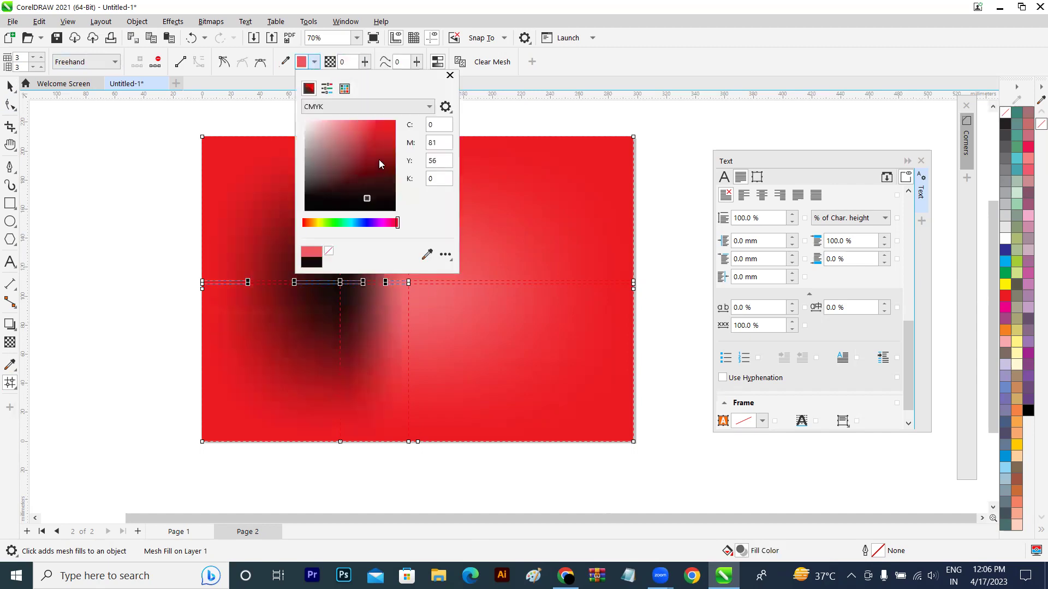
{"action": "left_click", "coordinate": [317, 222]}
{"action": "left_click", "coordinate": [508, 117]}
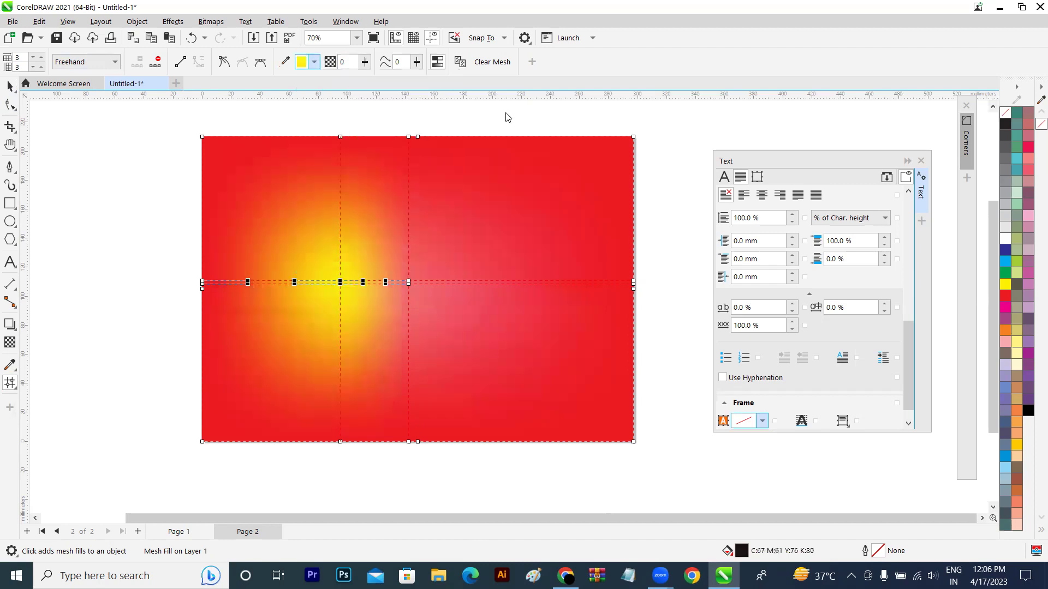
{"action": "left_click", "coordinate": [10, 86]}
{"action": "left_click", "coordinate": [80, 123]}
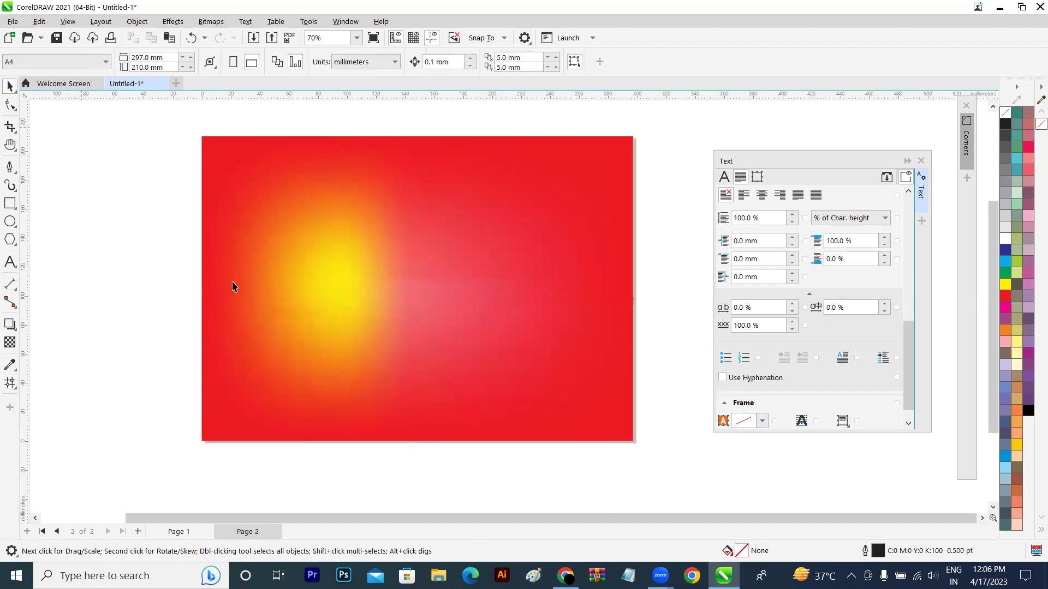
- Add a mesh intersection in the right part of the rectangle, near the central mesh line, and select the node pair there
{"action": "left_click", "coordinate": [330, 282]}
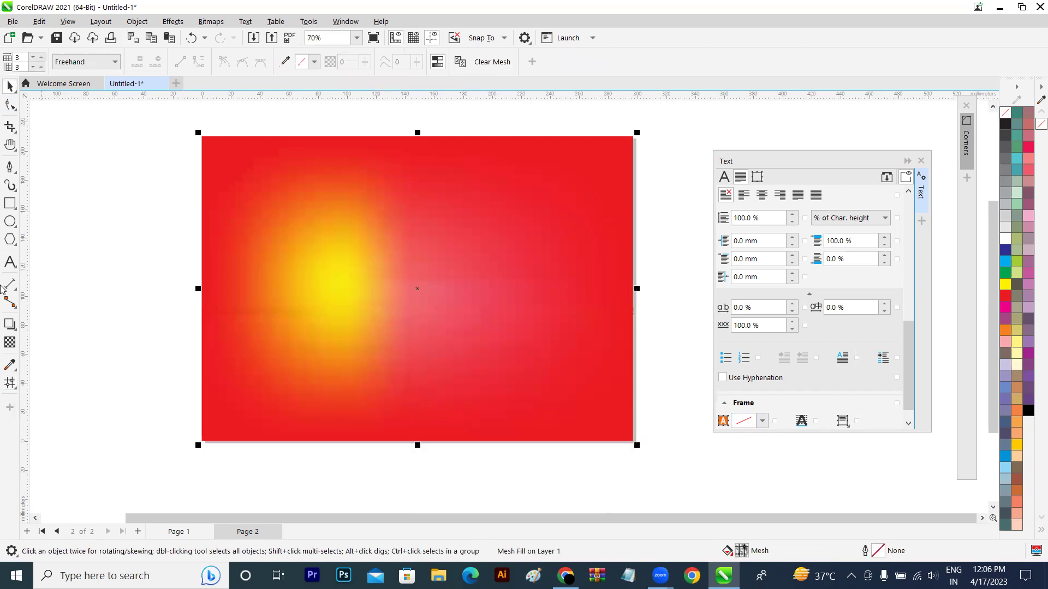
{"action": "left_click", "coordinate": [11, 382]}
{"action": "left_click", "coordinate": [552, 275]}
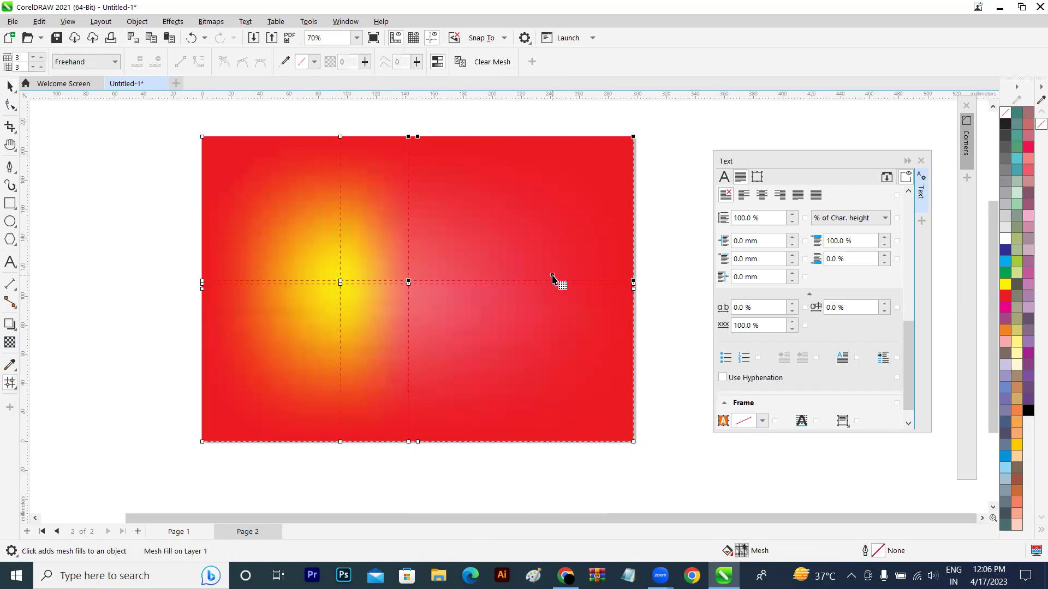
{"action": "left_click", "coordinate": [138, 61]}
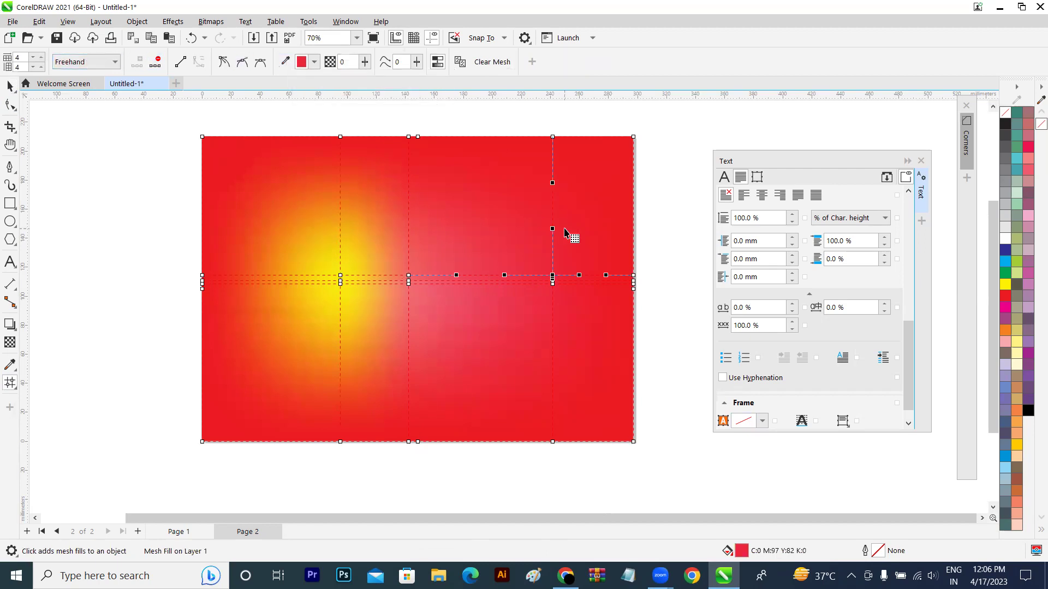
{"action": "mouse_move", "coordinate": [499, 289]}
{"action": "left_mouse_down"}
{"action": "mouse_move", "coordinate": [512, 320]}
{"action": "mouse_move", "coordinate": [580, 320]}
{"action": "left_mouse_up"}
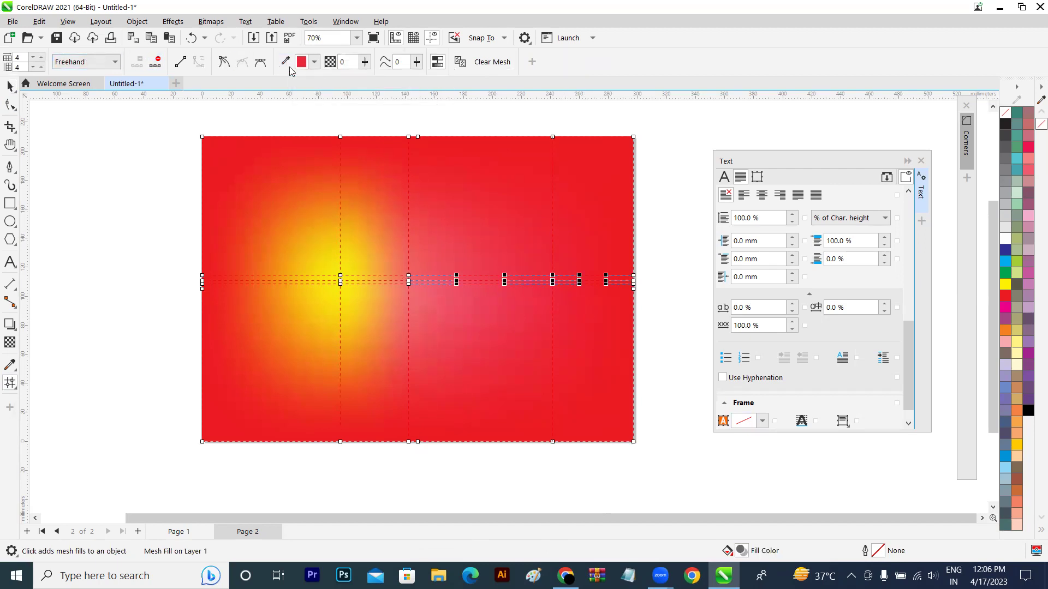
- Color the right node pair with the orange-yellow C 4, M 26, Y 99, K 0 sampled from the left glow
{"action": "left_click", "coordinate": [284, 61]}
{"action": "left_click", "coordinate": [312, 238]}
{"action": "left_click", "coordinate": [10, 86]}
{"action": "left_click", "coordinate": [107, 146]}
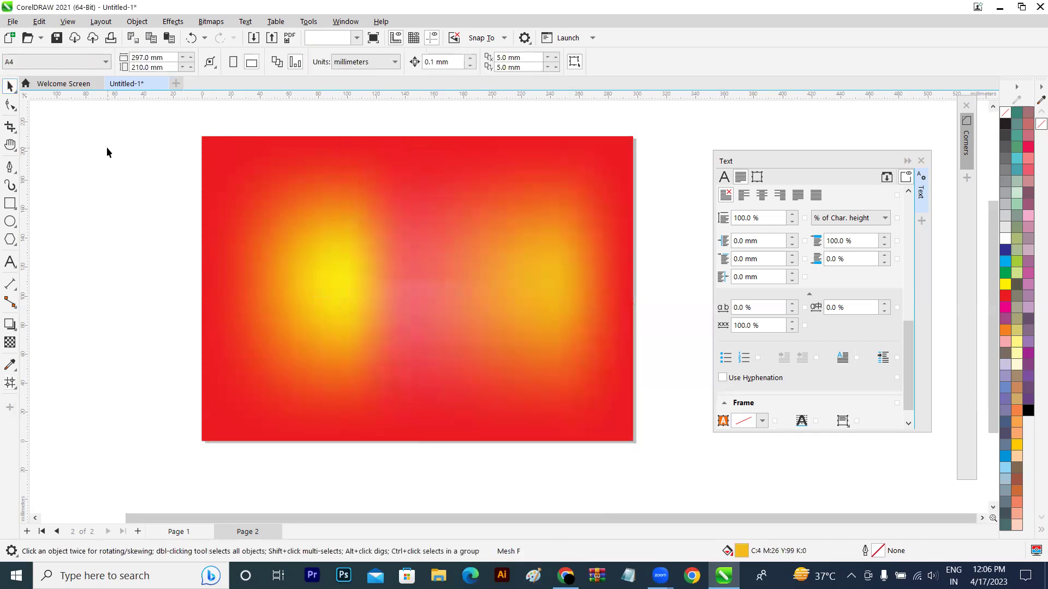
- Delete the topmost mesh node in the pinkish center column between the two yellow glows, and deselect the rectangle
{"action": "key", "text": "m"}
{"action": "left_click", "coordinate": [588, 357]}
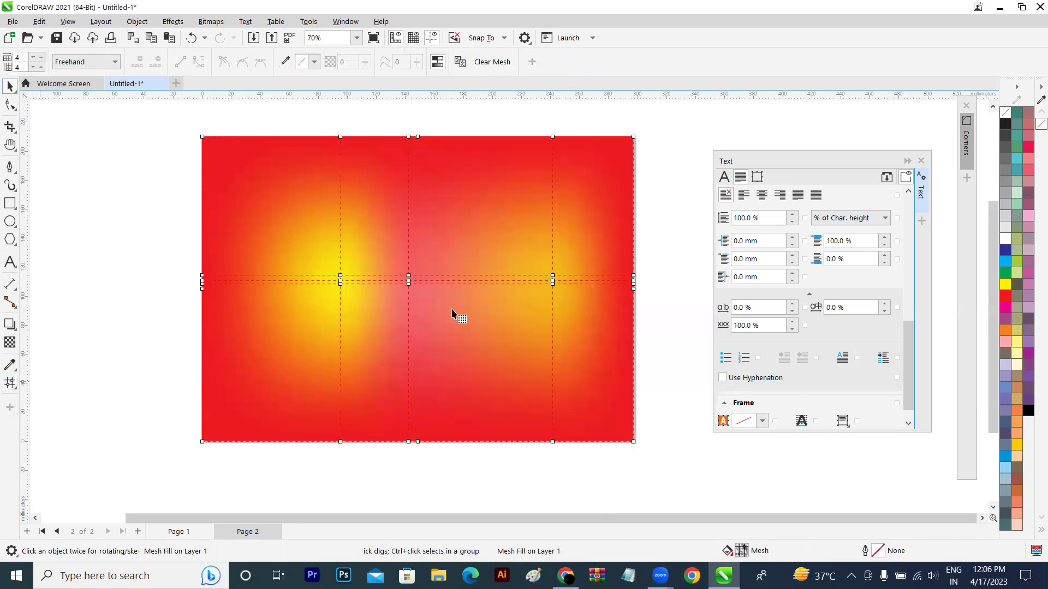
{"action": "left_click", "coordinate": [409, 278]}
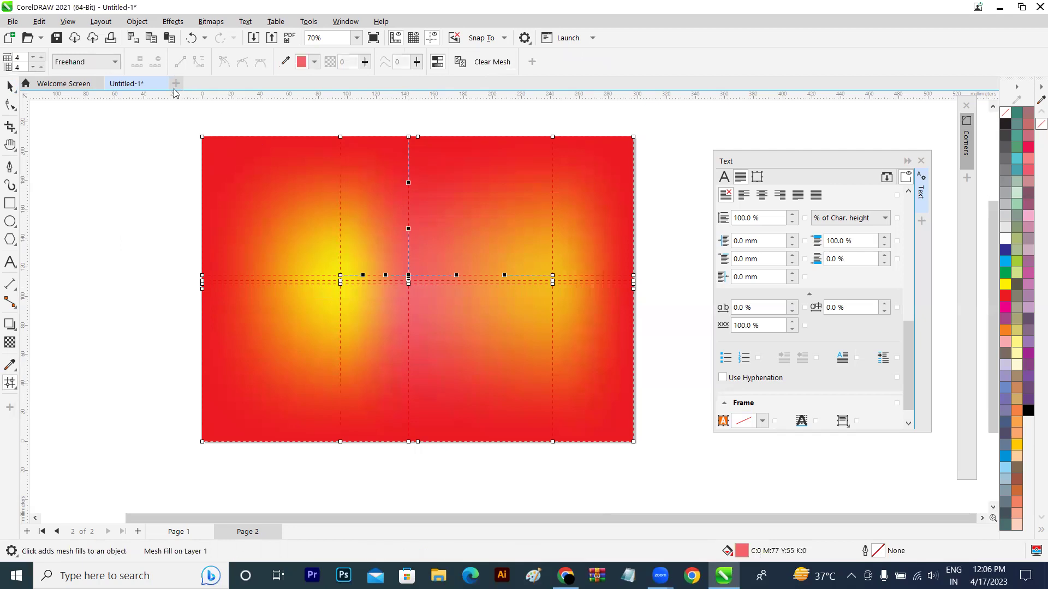
{"action": "key", "text": "Delete"}
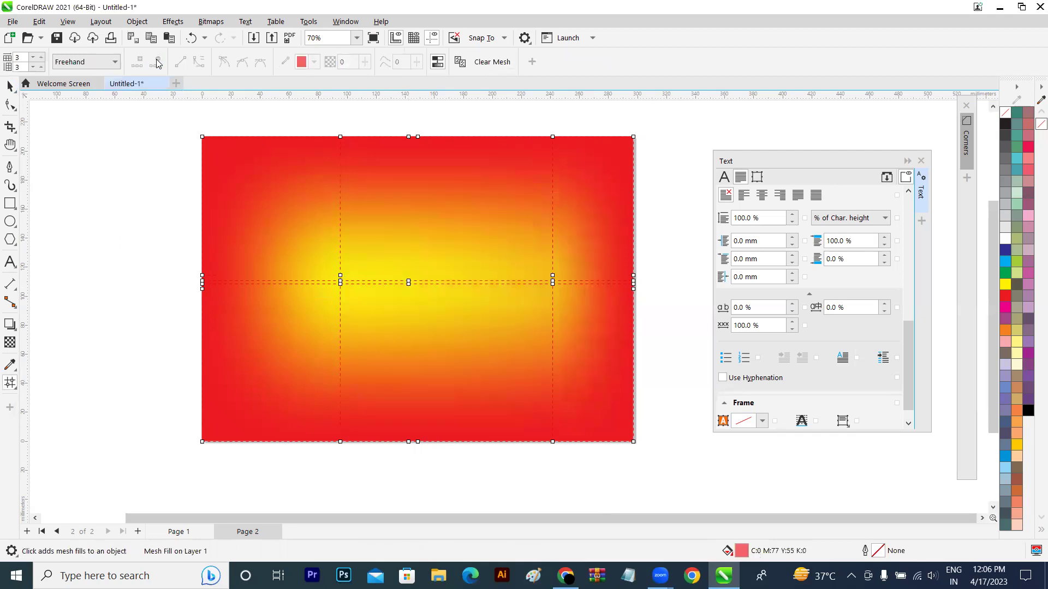
{"action": "left_click", "coordinate": [10, 86]}
{"action": "left_click", "coordinate": [52, 134]}
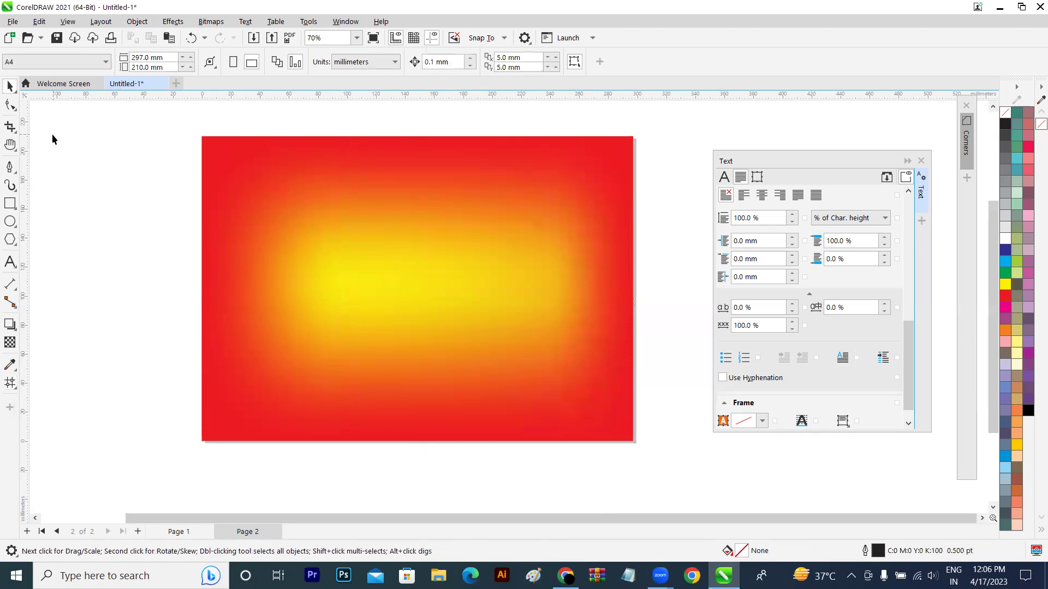
- Delete the mesh-filled rectangle from the page
{"action": "left_click", "coordinate": [365, 275]}
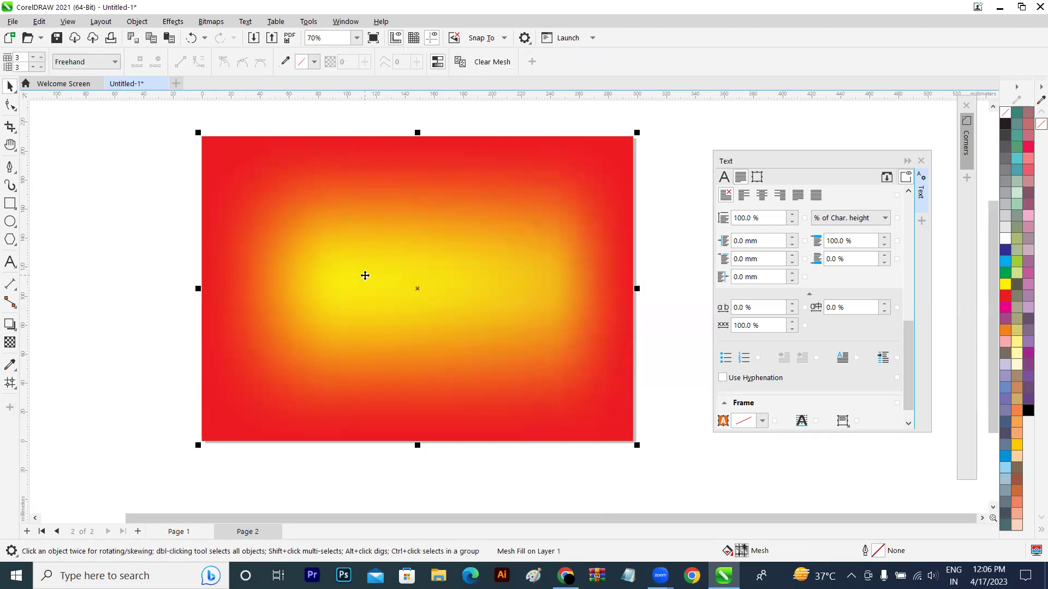
{"action": "key", "text": "Delete"}
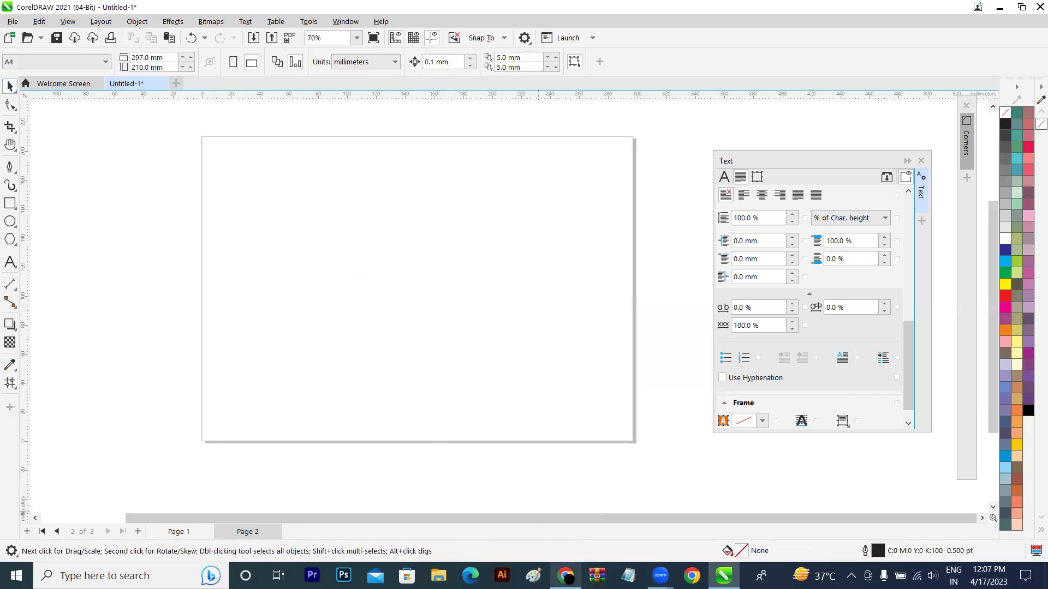
- Switch to Chrome, copy the mango mesh painting image from the mesh tool image results, and return to CorelDRAW
{"action": "left_click", "coordinate": [566, 576]}
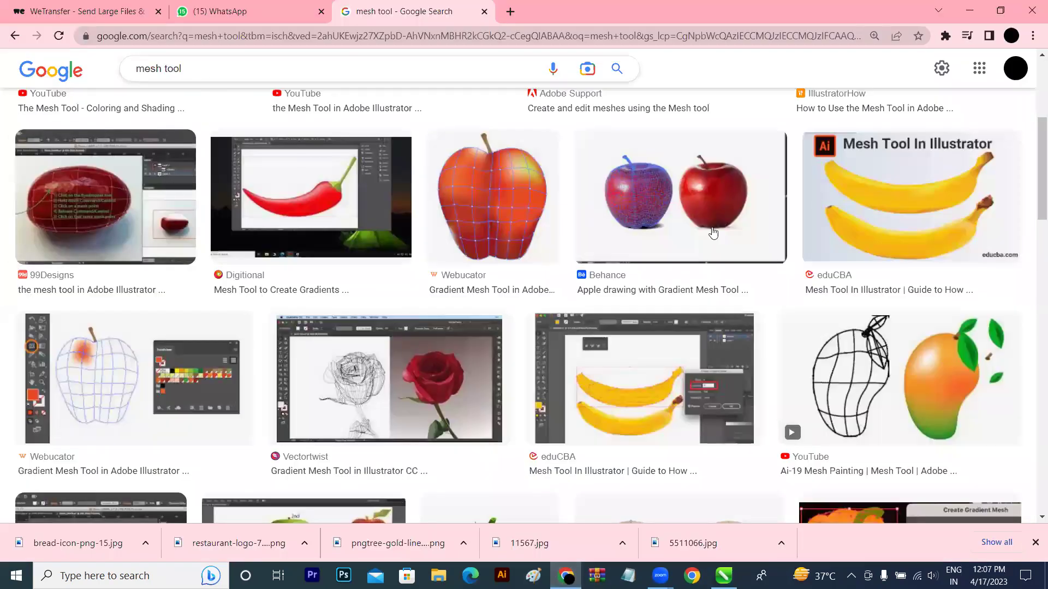
{"action": "left_click", "coordinate": [944, 391]}
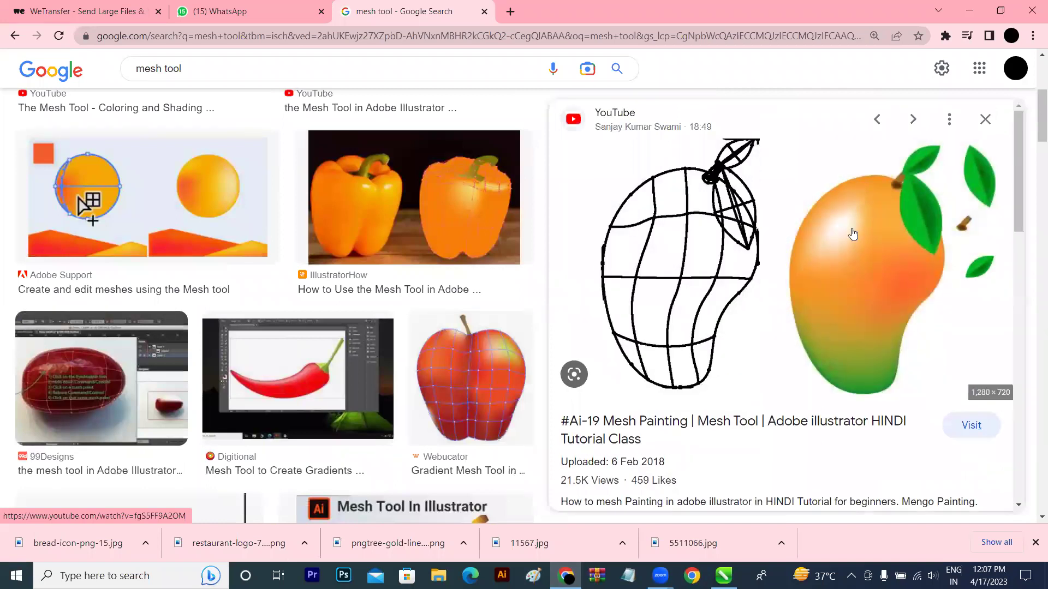
{"action": "right_click", "coordinate": [850, 230]}
{"action": "left_click", "coordinate": [892, 390]}
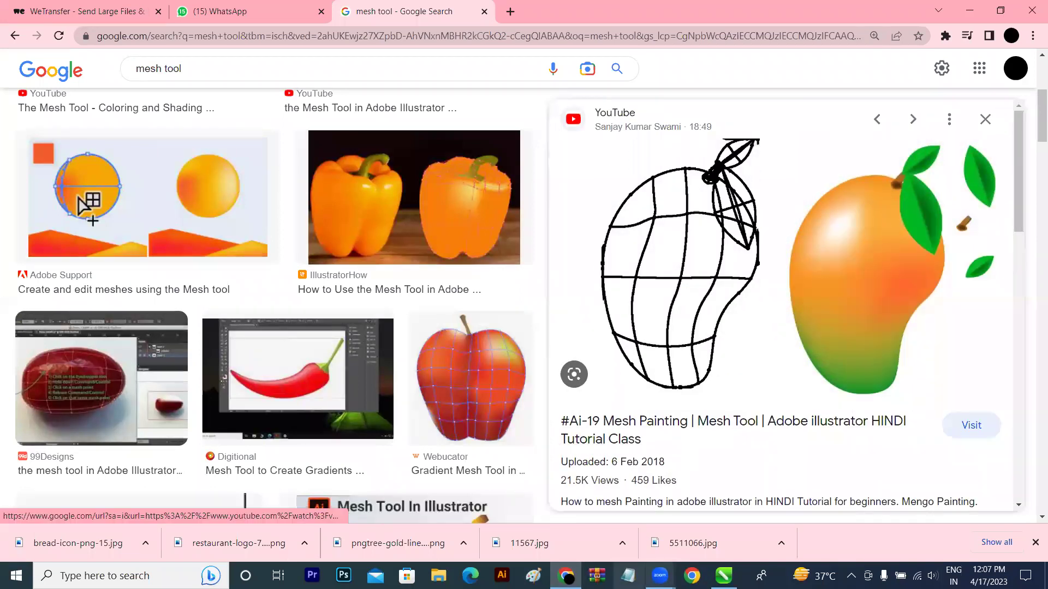
{"action": "left_click", "coordinate": [723, 575]}
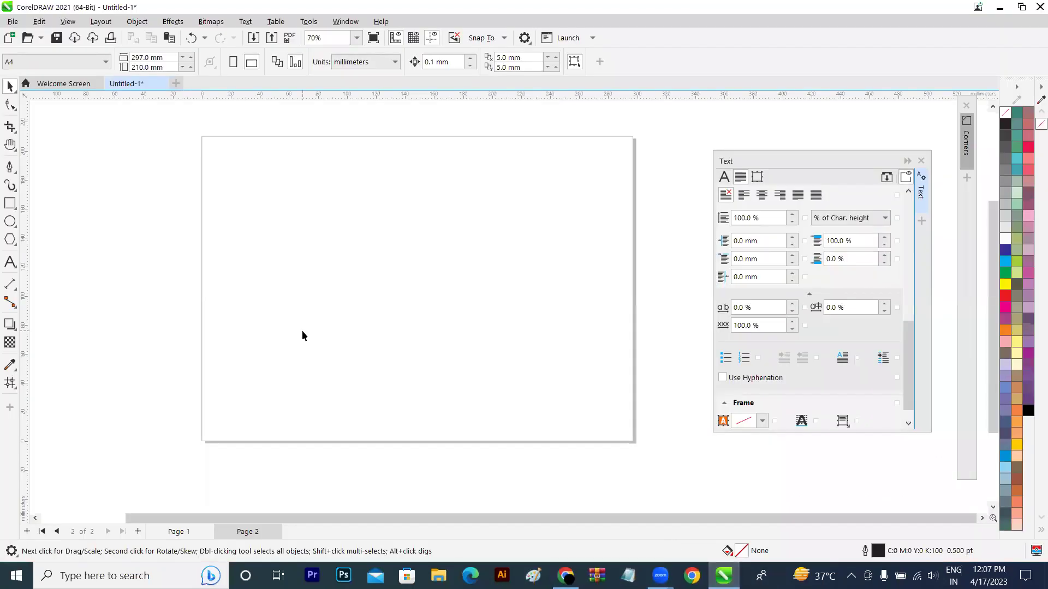
- Paste the copied mango mesh painting image, scale it down to fit inside the page, and deselect it
{"action": "key", "text": "ctrl+v"}
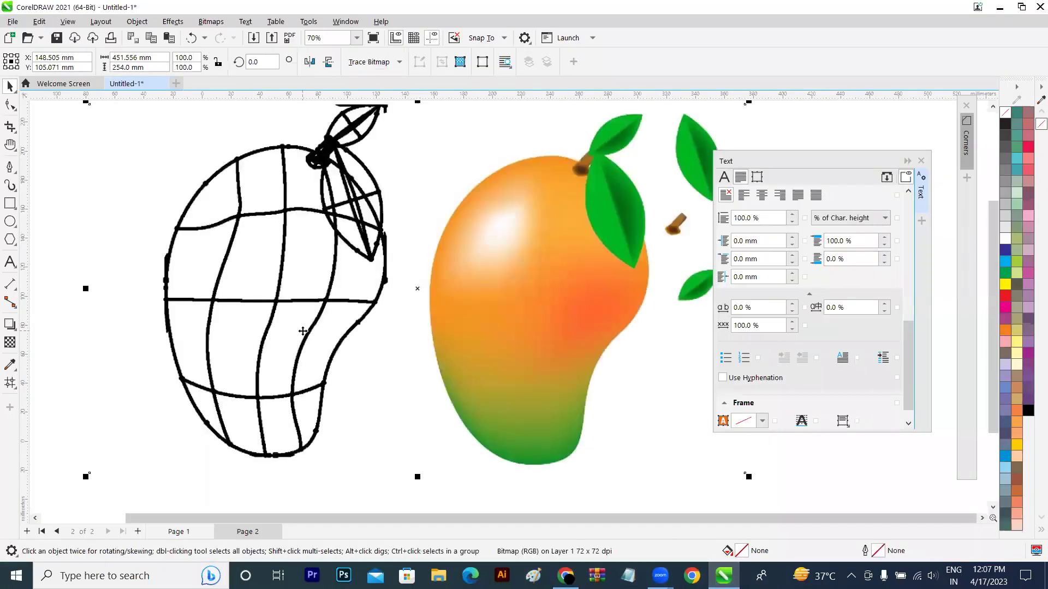
{"action": "scroll", "coordinate": [303, 331], "scroll_direction": "down", "scroll_amount": 1}
{"action": "left_click_drag", "start_coordinate": [192, 214], "coordinate": [456, 362]}
{"action": "key", "text": "ctrl+z"}
{"action": "left_click_drag", "start_coordinate": [190, 219], "coordinate": [465, 376]}
{"action": "left_click", "coordinate": [465, 376]}
{"action": "scroll", "coordinate": [465, 376], "scroll_direction": "up", "scroll_amount": 4}
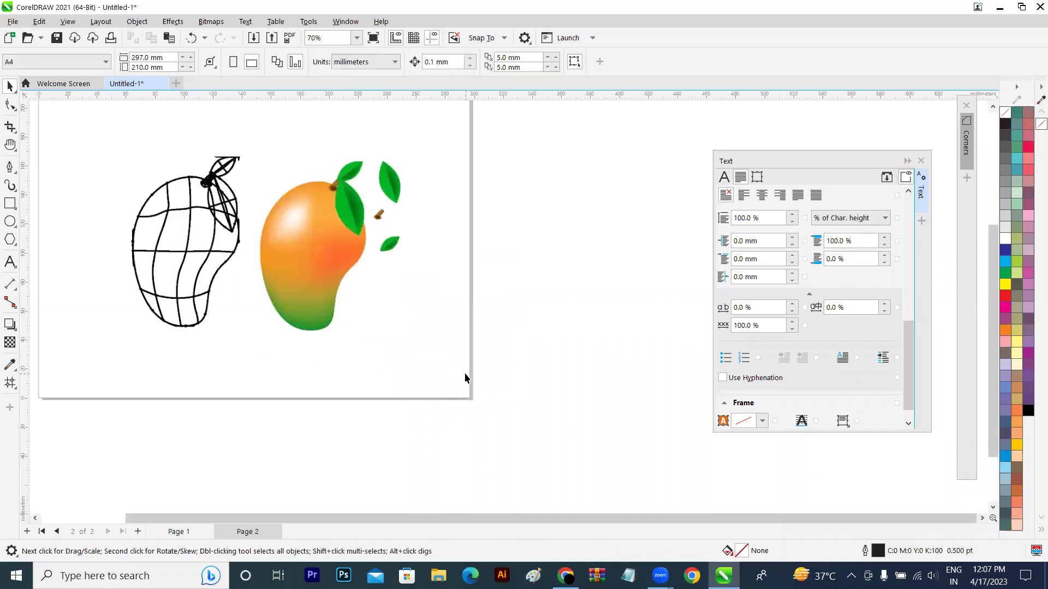
- With the Pen tool, trace the colored mango from the stem base to its upper-left edge and drop the outgoing handle
{"action": "key", "text": "h"}
{"action": "left_click_drag", "start_coordinate": [346, 233], "coordinate": [498, 376]}
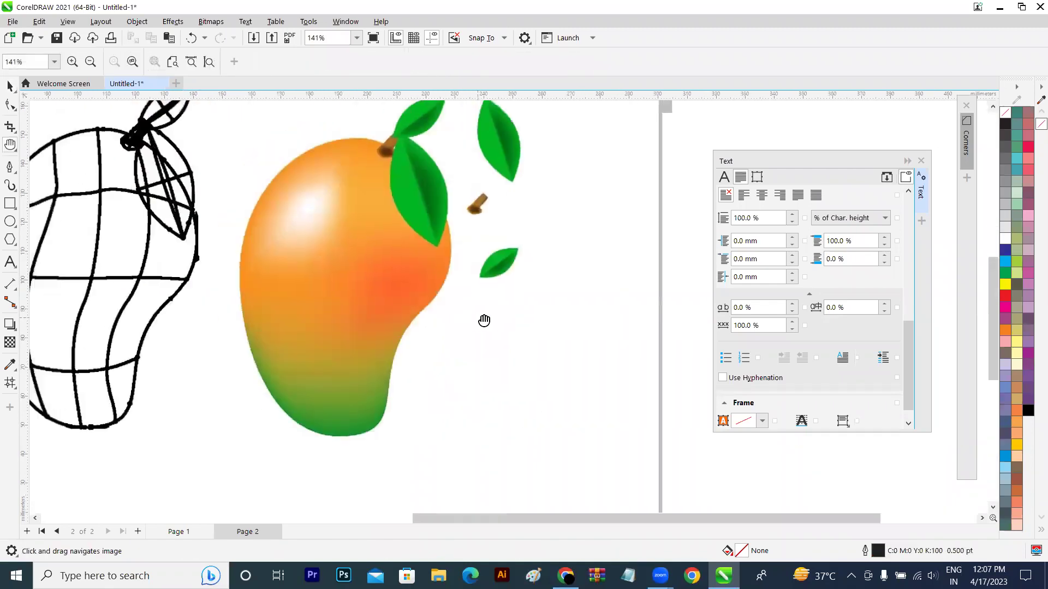
{"action": "left_click", "coordinate": [16, 163]}
{"action": "left_click", "coordinate": [76, 212]}
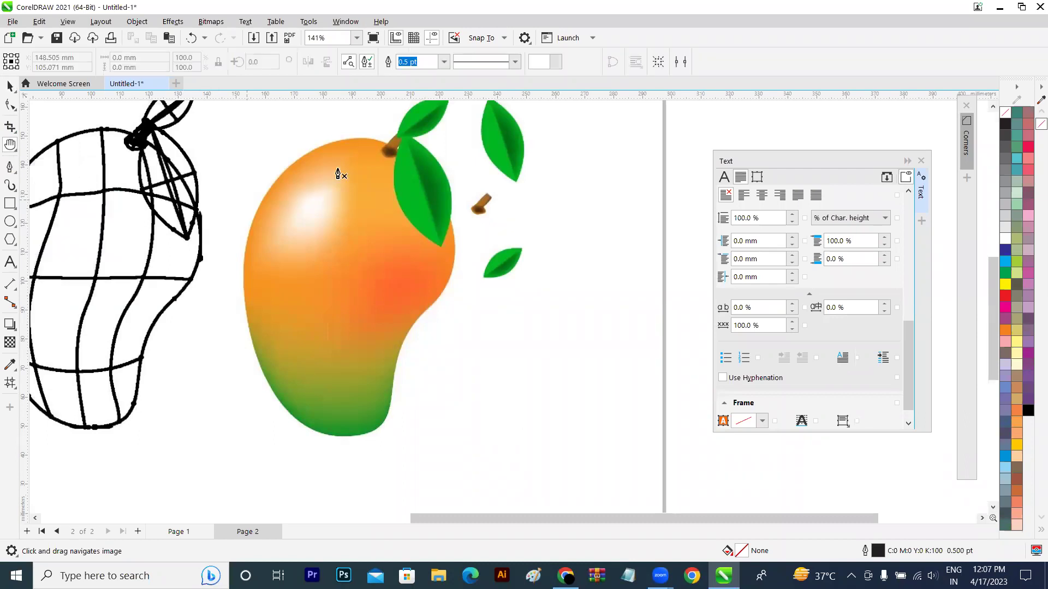
{"action": "left_click", "coordinate": [386, 143]}
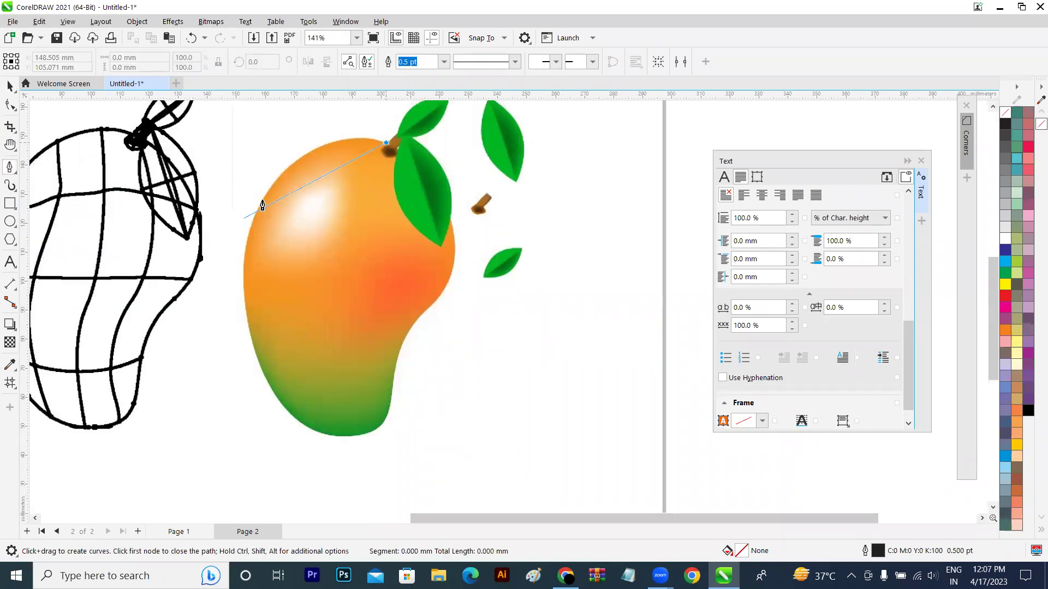
{"action": "left_click_drag", "start_coordinate": [266, 198], "coordinate": [210, 288]}
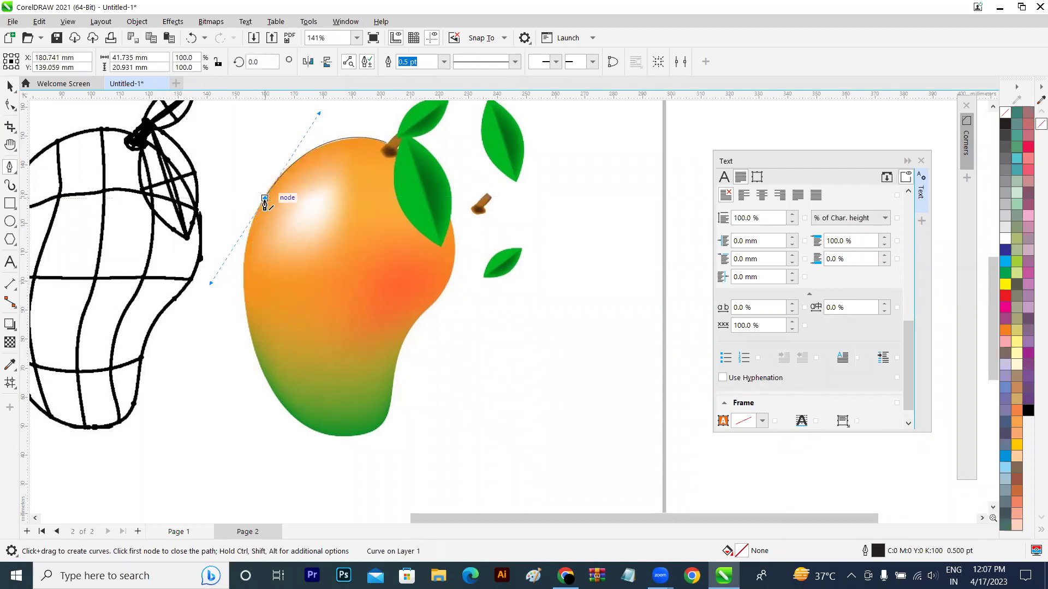
{"action": "left_click", "coordinate": [263, 201]}
{"action": "key", "text": "ctrl+z"}
{"action": "left_click", "coordinate": [265, 200]}
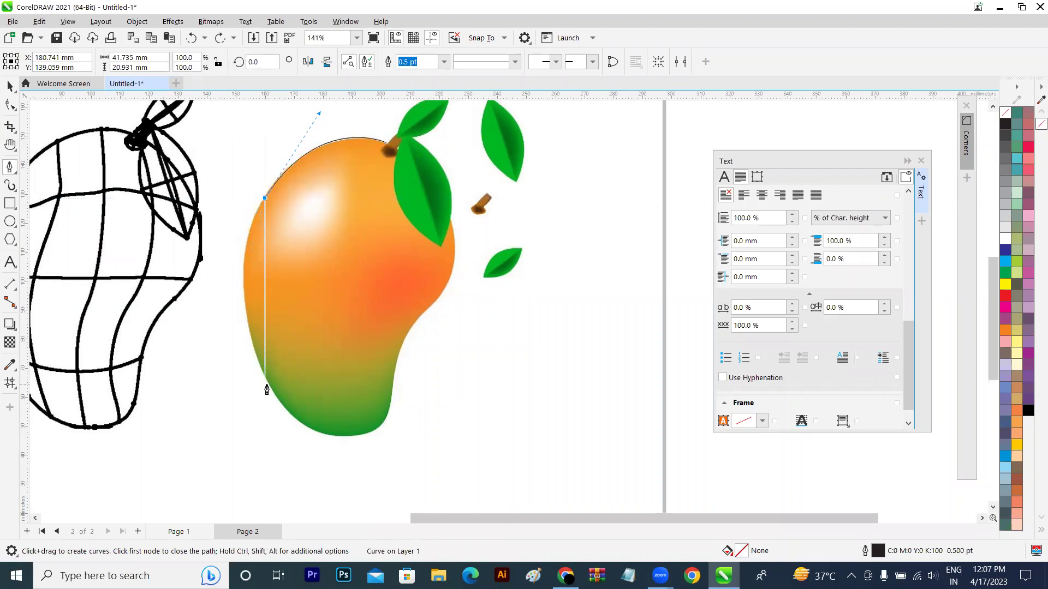
- Continue the outline down the mango's left side and around to the bottom, with smooth nodes at the lower-left edge and bottom
{"action": "left_click_drag", "start_coordinate": [266, 381], "coordinate": [311, 457]}
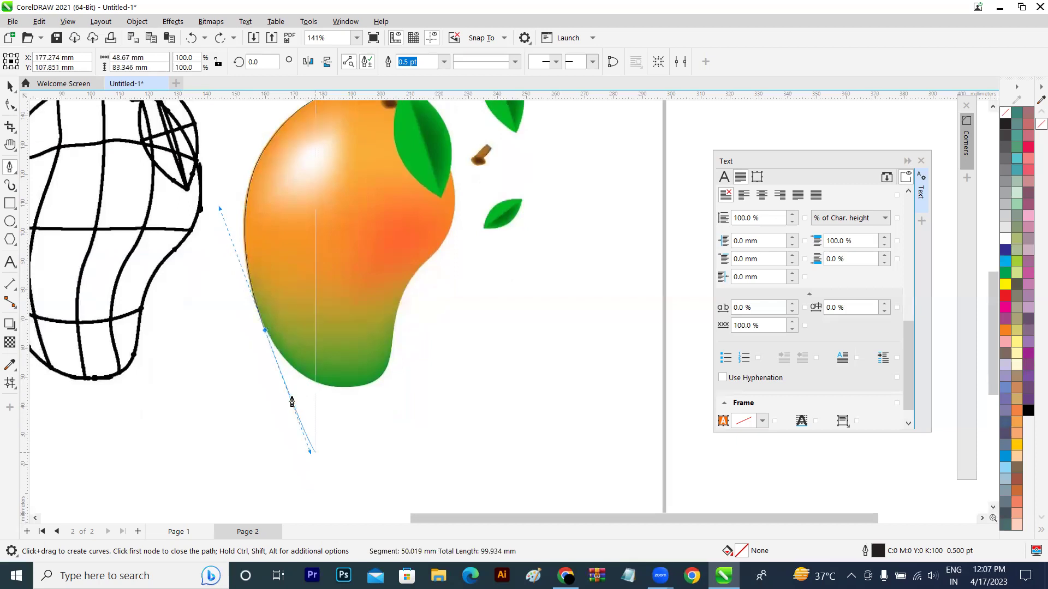
{"action": "left_click", "coordinate": [265, 331]}
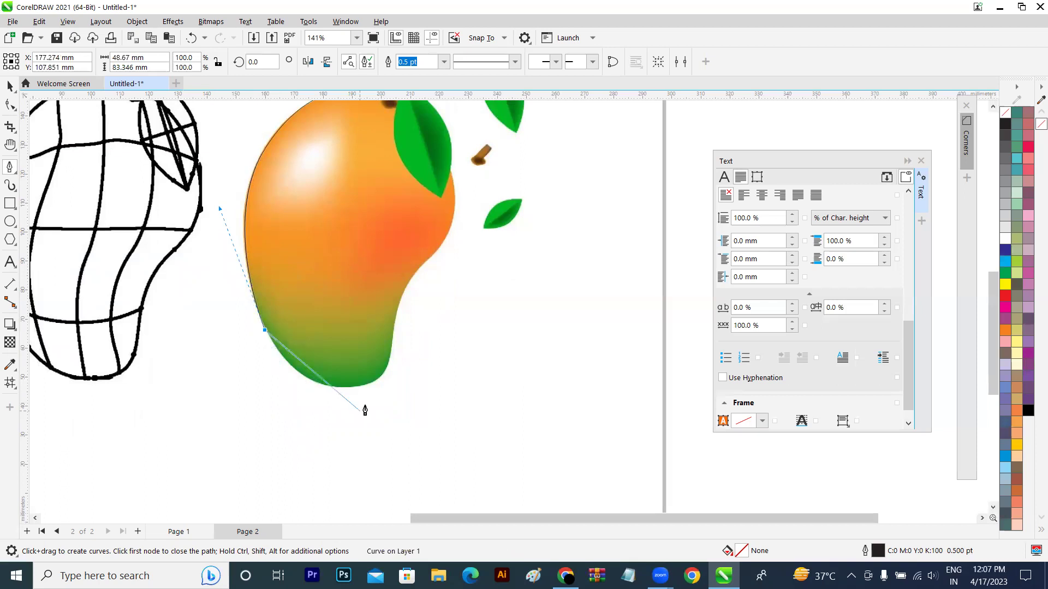
{"action": "left_click_drag", "start_coordinate": [350, 389], "coordinate": [409, 385]}
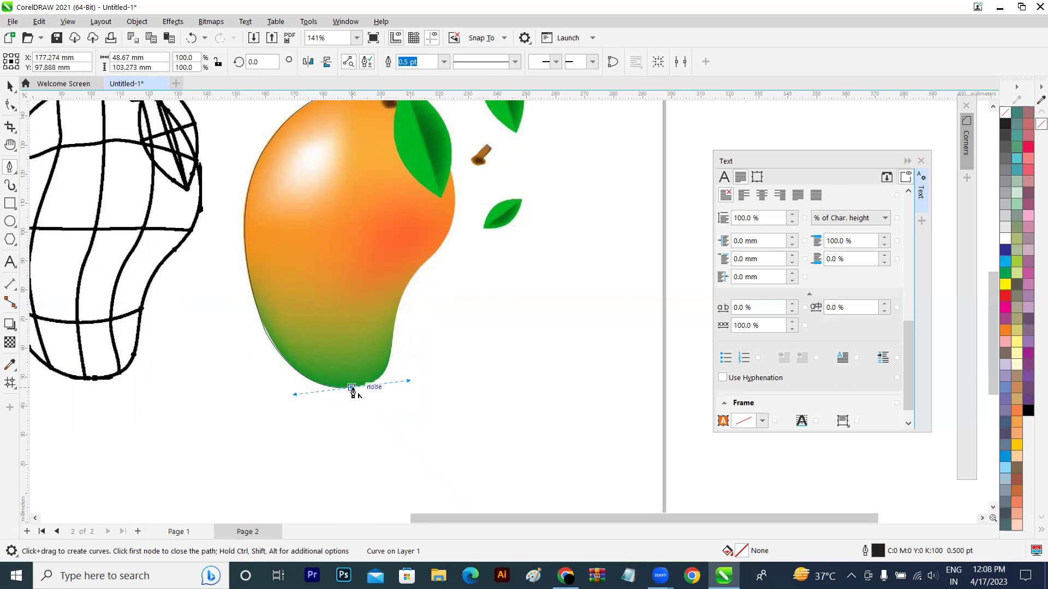
{"action": "left_click", "coordinate": [351, 388]}
{"action": "scroll", "coordinate": [352, 391], "scroll_direction": "up", "scroll_amount": 2}
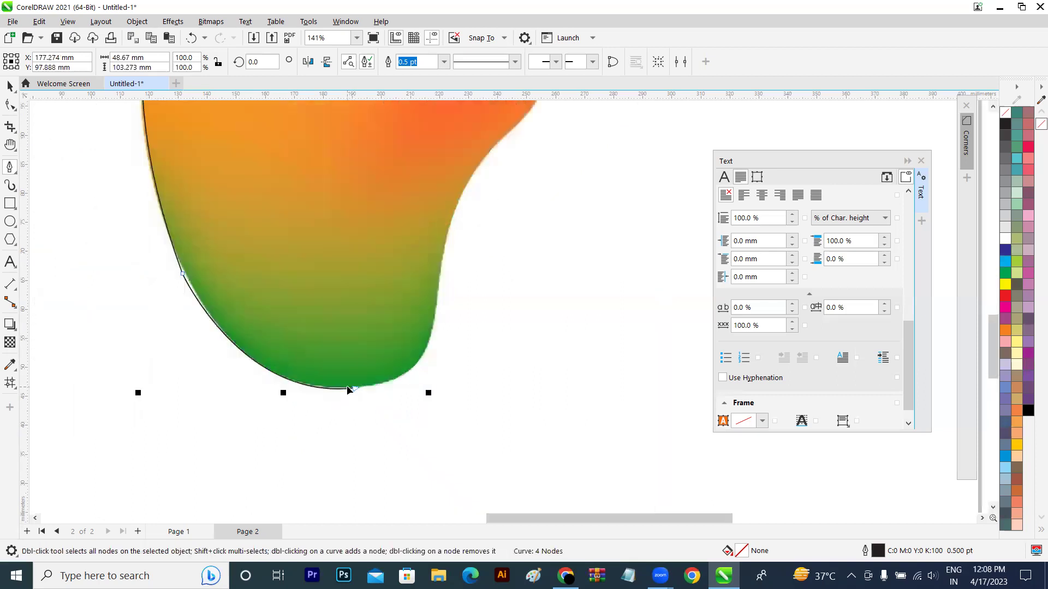
{"action": "left_click", "coordinate": [357, 390]}
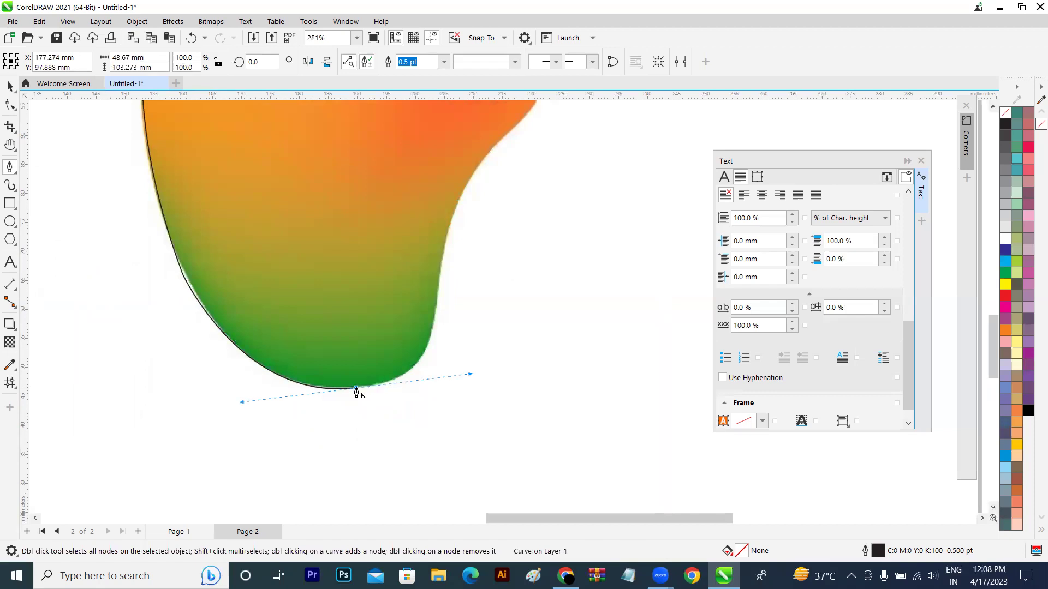
{"action": "left_click", "coordinate": [356, 390]}
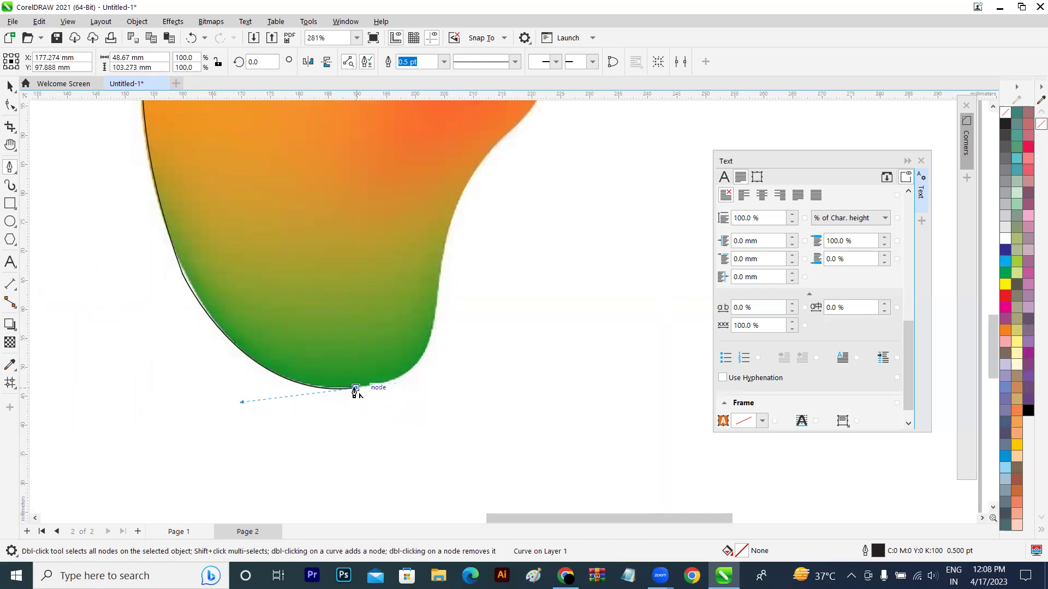
{"action": "left_click", "coordinate": [688, 192]}
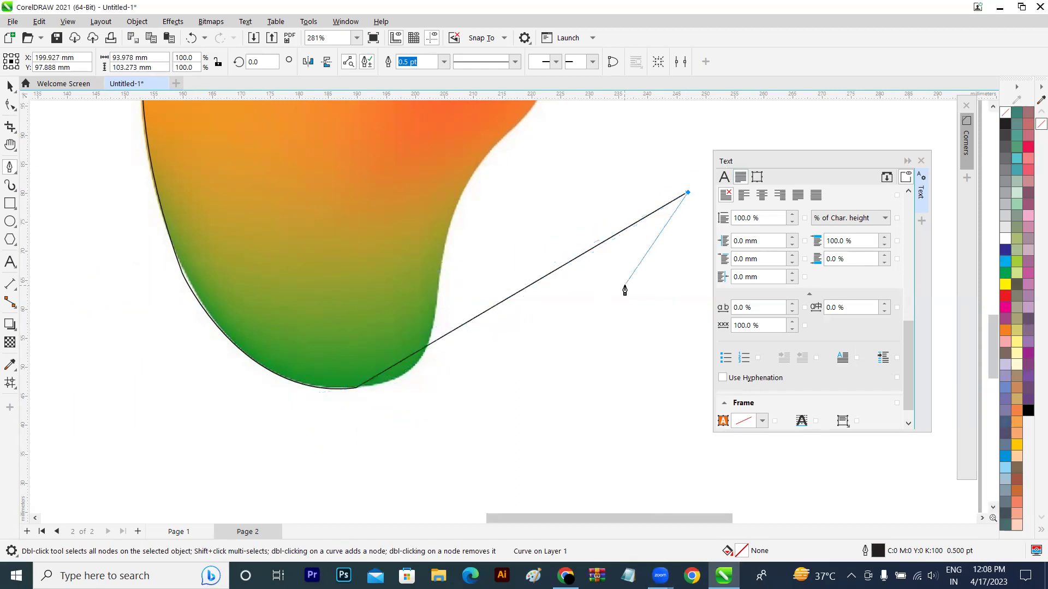
{"action": "key", "text": "ctrl+z"}
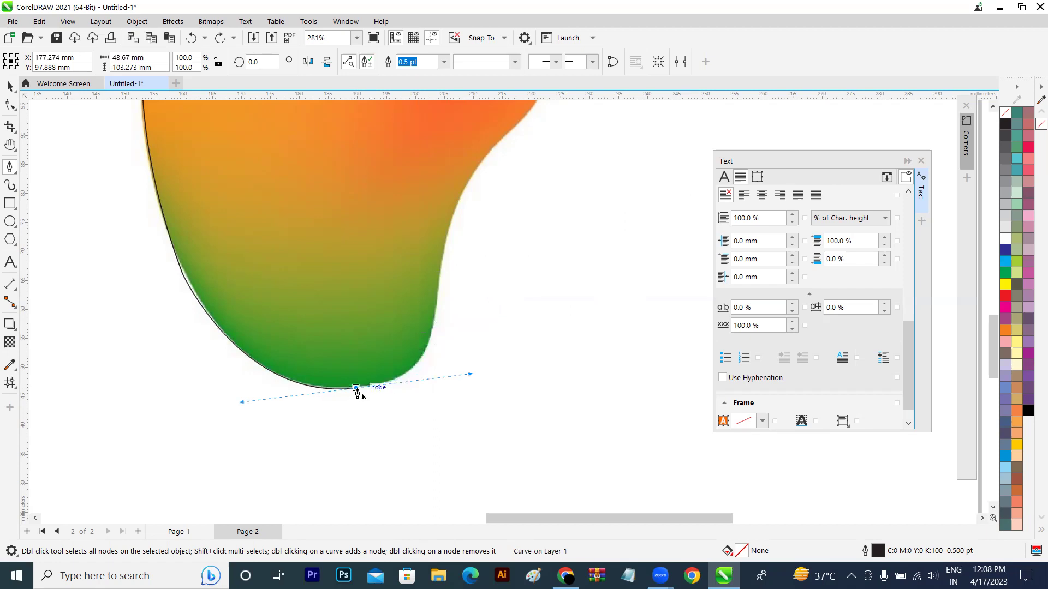
- Trace the outline around the mango's green bottom-right corner and up its concave right side, and end the path there
{"action": "left_click", "coordinate": [357, 389]}
{"action": "left_click_drag", "start_coordinate": [433, 324], "coordinate": [440, 259]}
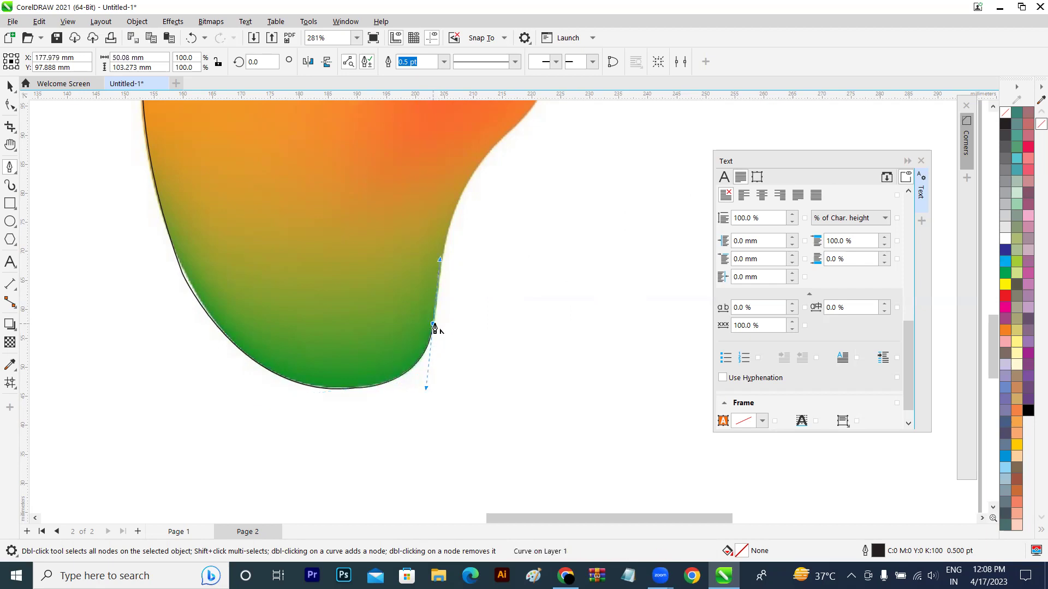
{"action": "left_click", "coordinate": [433, 324]}
{"action": "left_click_drag", "start_coordinate": [476, 167], "coordinate": [513, 111]}
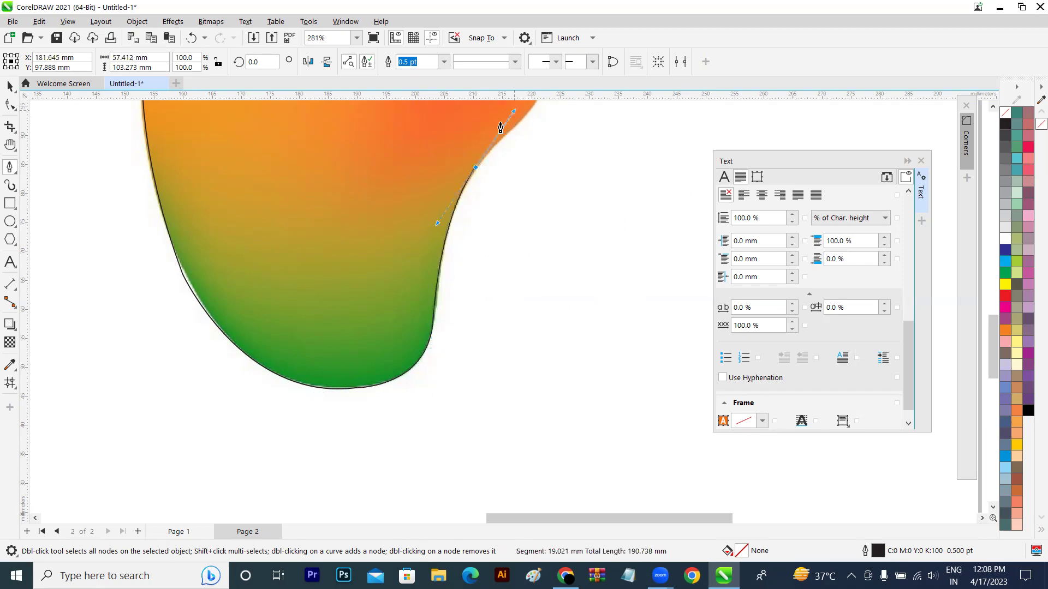
{"action": "double_click", "coordinate": [476, 167]}
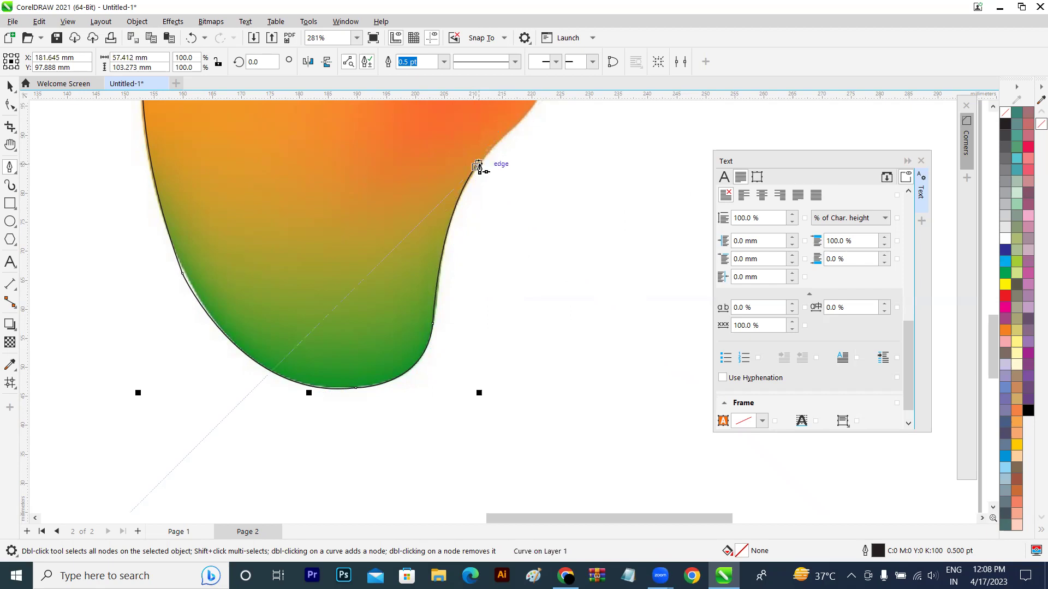
{"action": "left_click", "coordinate": [476, 168]}
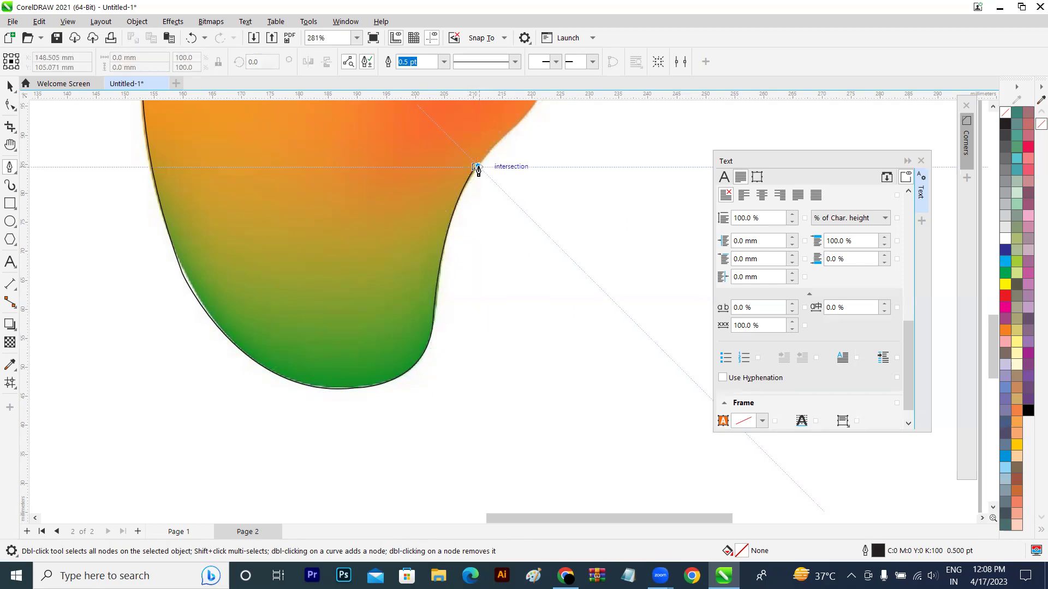
{"action": "left_click", "coordinate": [479, 234]}
{"action": "key", "text": "Escape"}
- Resume the mango outline at its open end with the Pen tool and extend it up the lower-right edge with a curve node
{"action": "scroll", "coordinate": [508, 212], "scroll_direction": "down", "scroll_amount": 2}
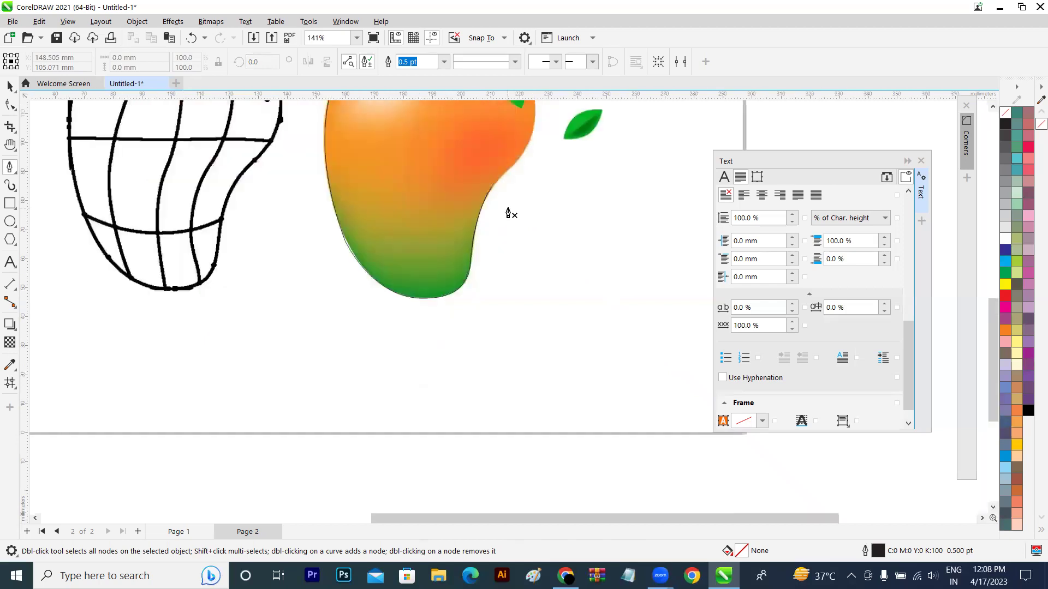
{"action": "key", "text": "h"}
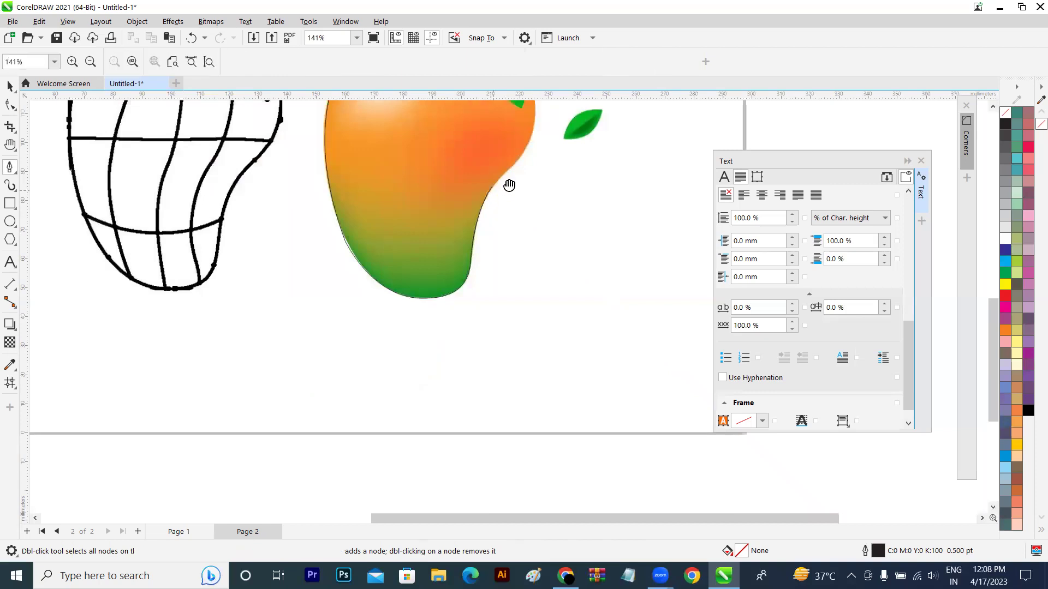
{"action": "left_click_drag", "start_coordinate": [510, 182], "coordinate": [430, 320]}
{"action": "scroll", "coordinate": [430, 320], "scroll_direction": "up", "scroll_amount": 4}
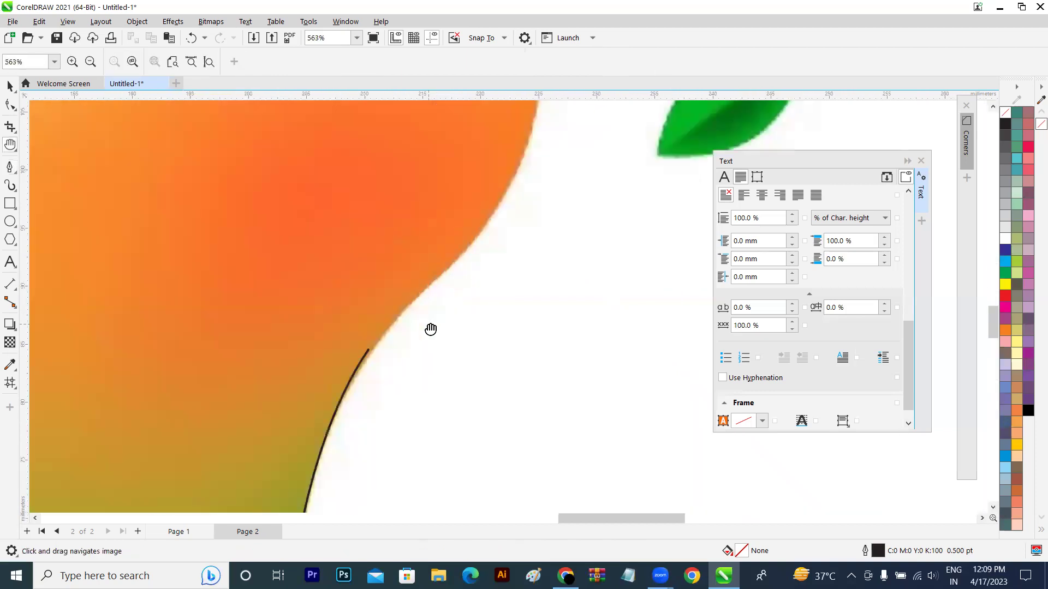
{"action": "left_click", "coordinate": [10, 168]}
{"action": "left_click", "coordinate": [369, 352]}
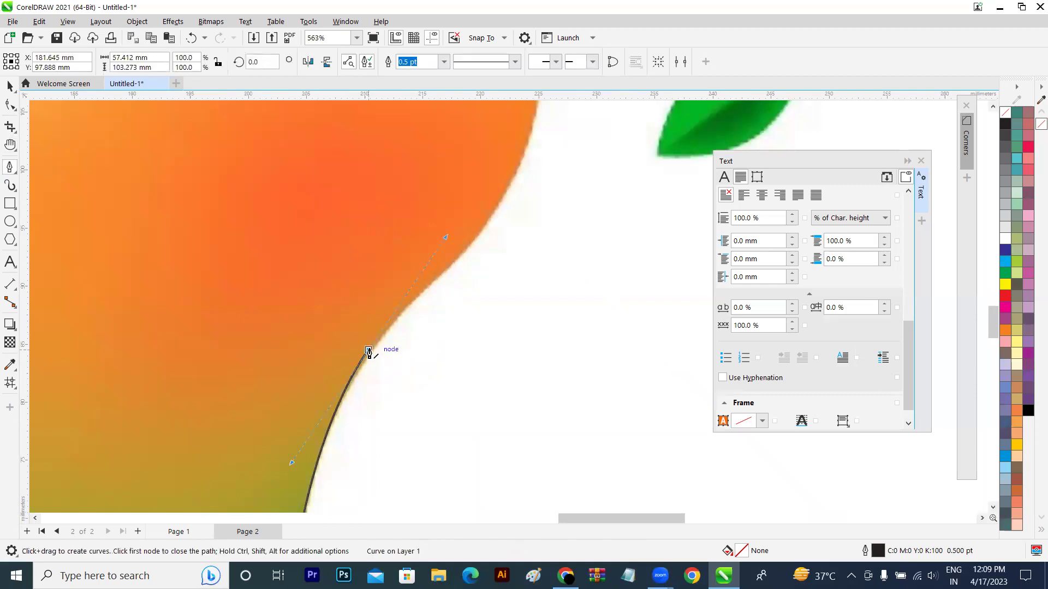
{"action": "left_click", "coordinate": [369, 351]}
{"action": "left_click_drag", "start_coordinate": [469, 244], "coordinate": [496, 220]}
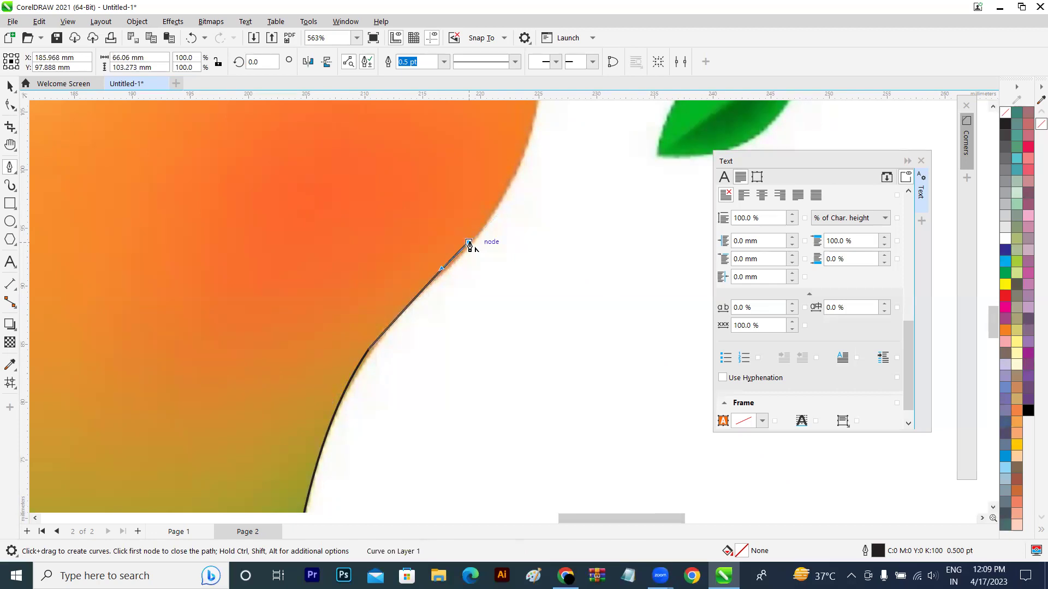
{"action": "key", "text": "F10"}
{"action": "left_click", "coordinate": [469, 241]}
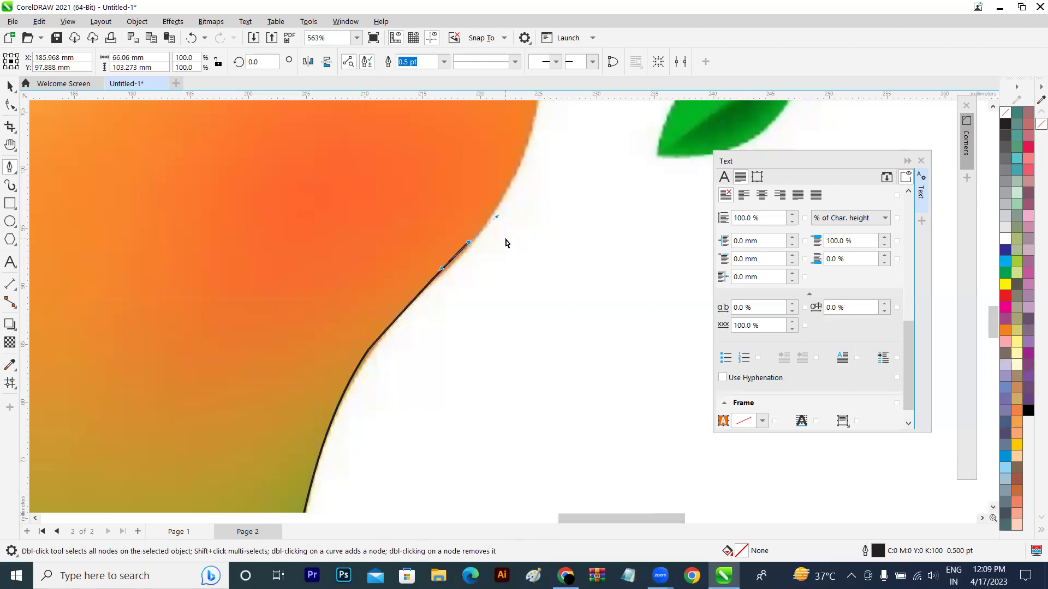
{"action": "left_click", "coordinate": [504, 235]}
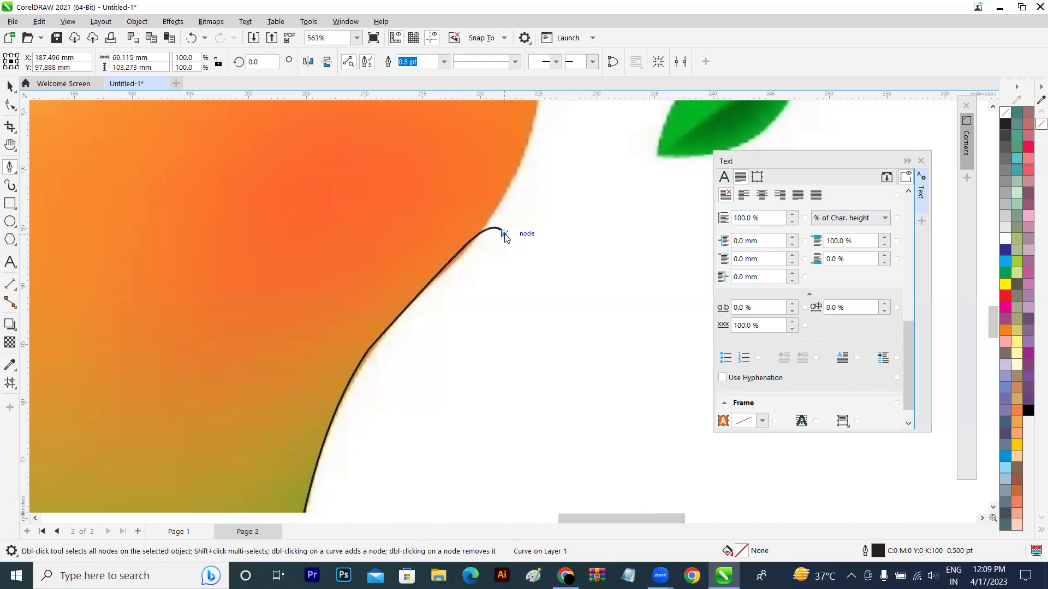
{"action": "left_click", "coordinate": [522, 241]}
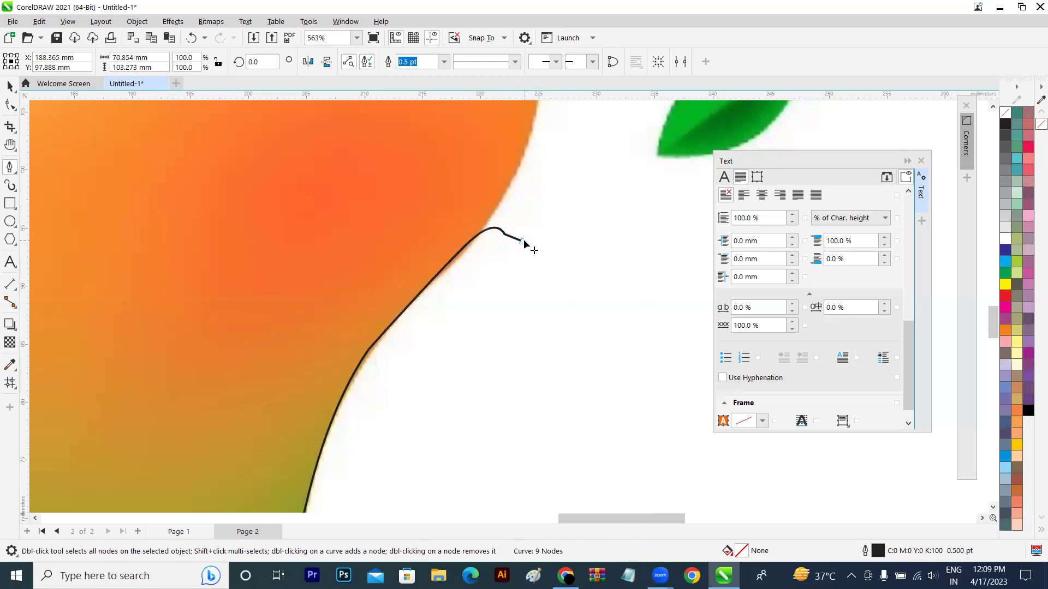
{"action": "key", "text": "ctrl+z"}
{"action": "key", "text": "ctrl+z"}
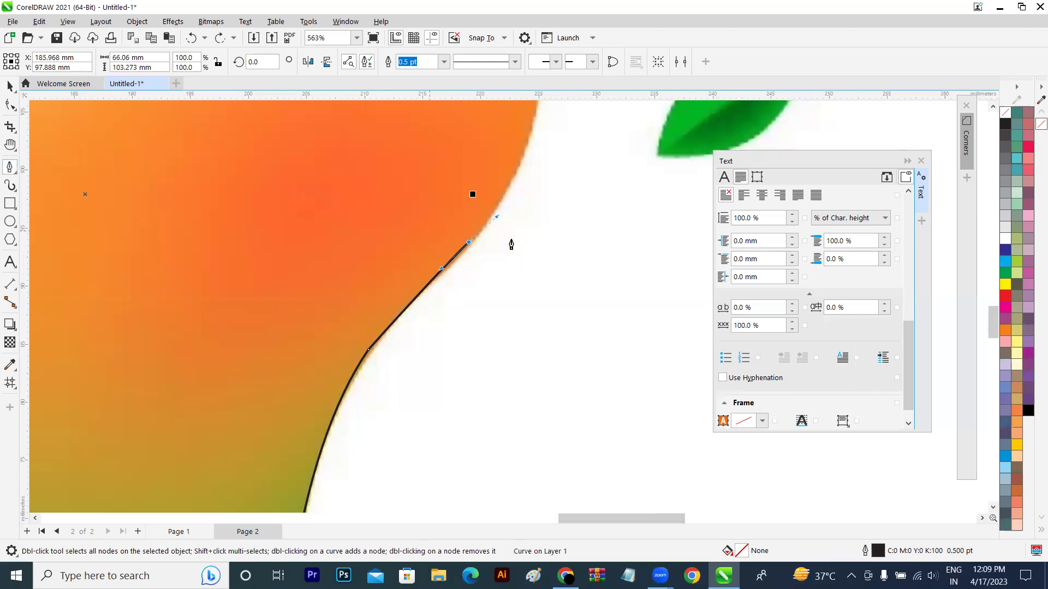
- Try to extend the outline with a straight segment from its end node to the mango's right edge
{"action": "left_click", "coordinate": [469, 245]}
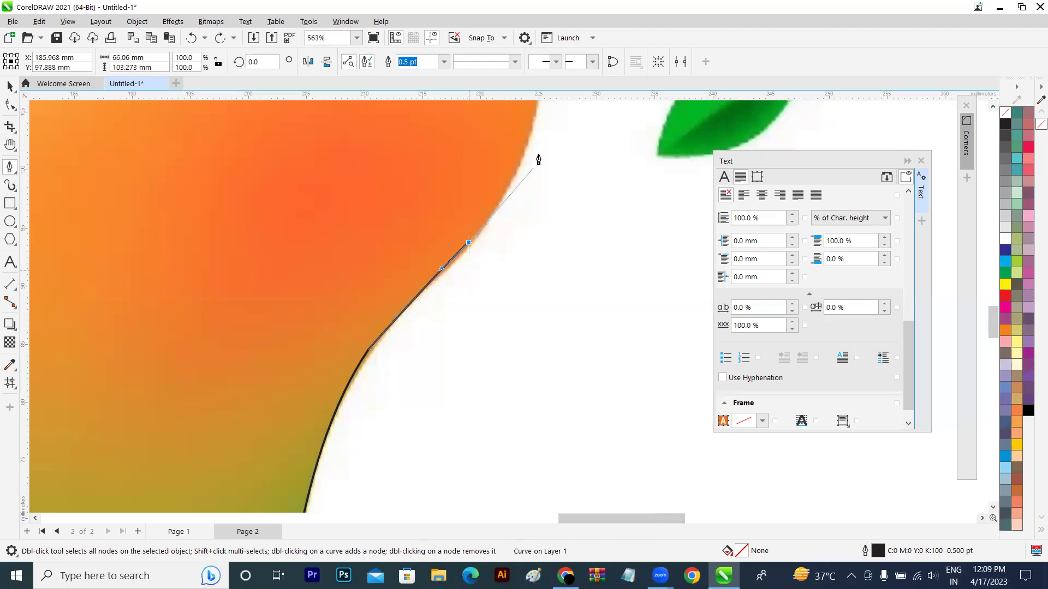
{"action": "key", "text": "Escape"}
{"action": "left_click", "coordinate": [538, 158]}
{"action": "scroll", "coordinate": [538, 159], "scroll_direction": "down", "scroll_amount": 5}
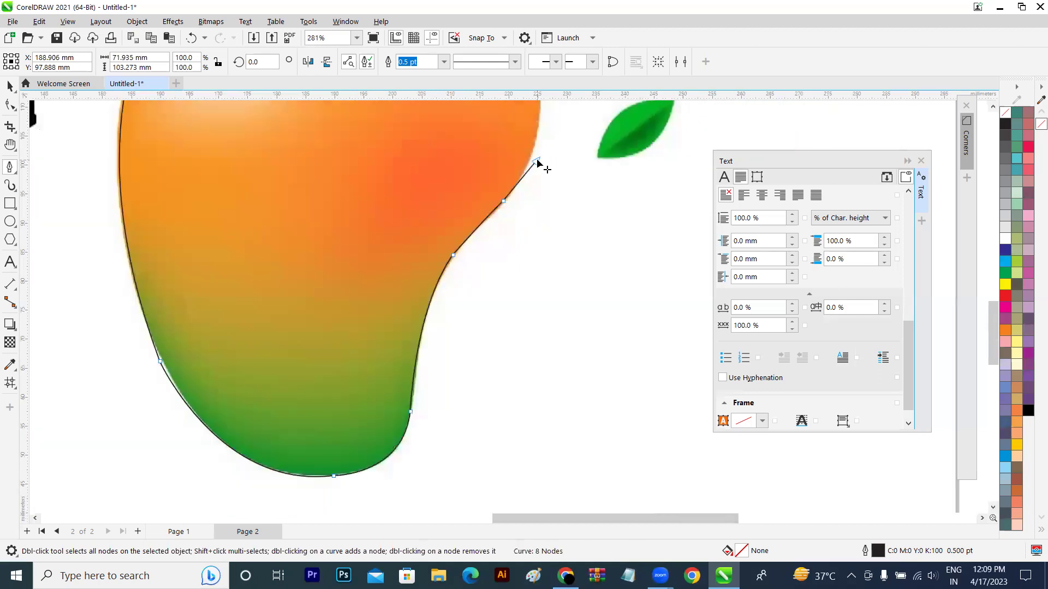
{"action": "key", "text": "h"}
{"action": "left_click_drag", "start_coordinate": [542, 163], "coordinate": [460, 314]}
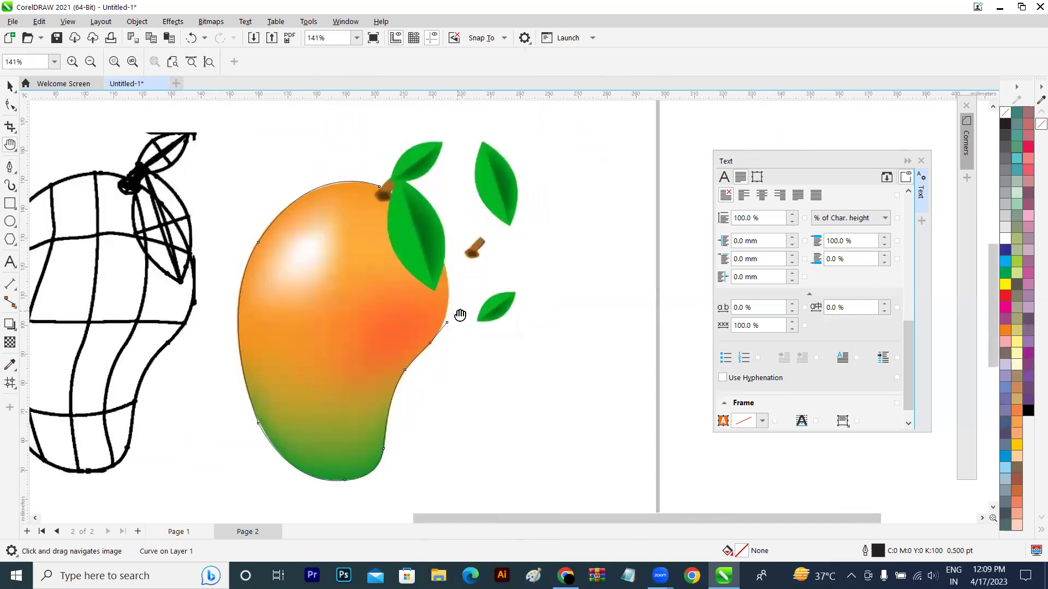
{"action": "left_click", "coordinate": [10, 167]}
{"action": "left_click", "coordinate": [431, 344]}
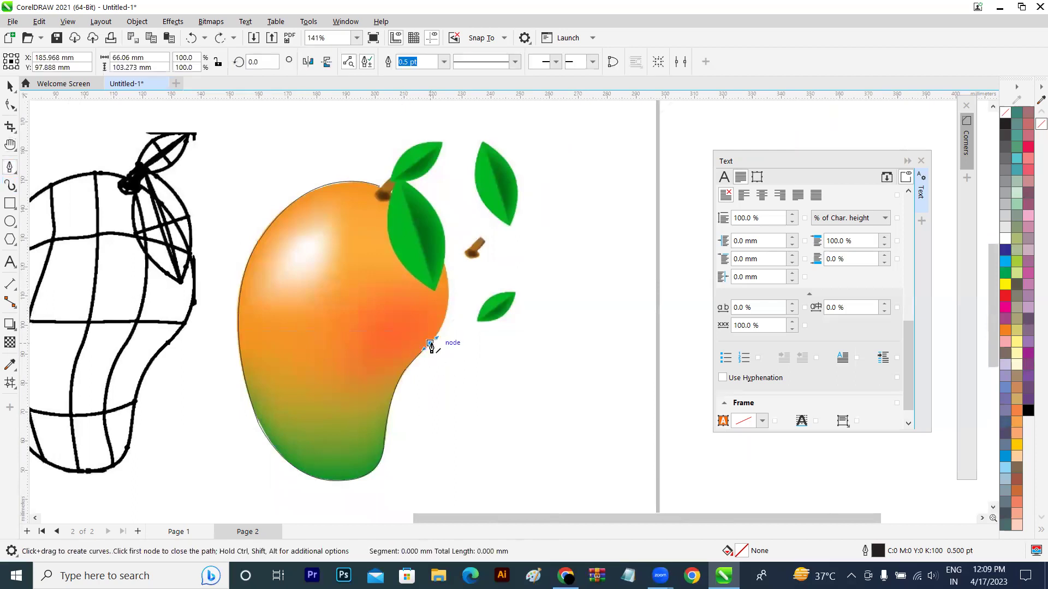
{"action": "left_click", "coordinate": [430, 344]}
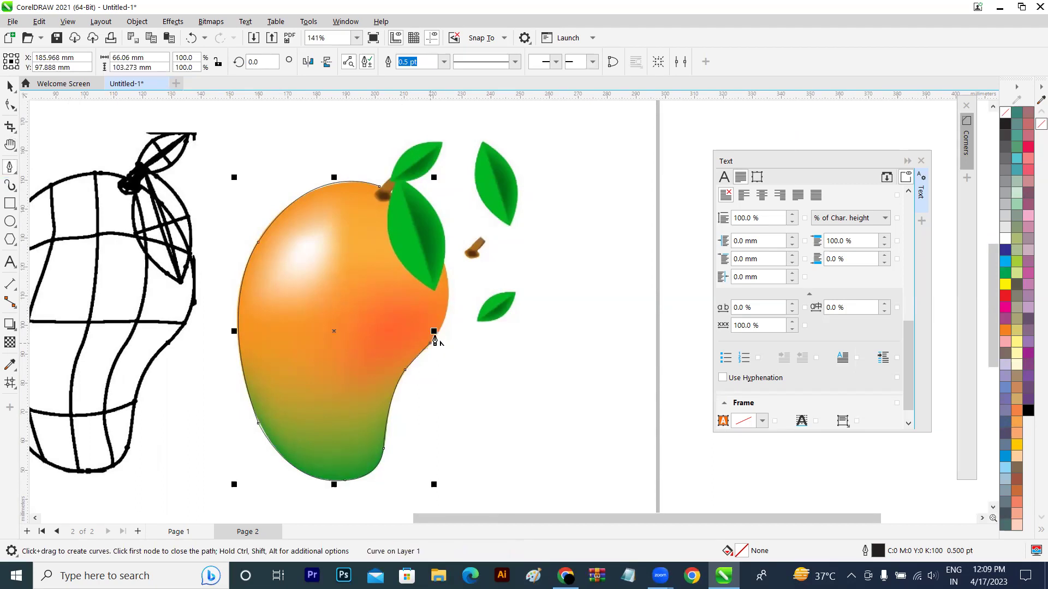
{"action": "left_click", "coordinate": [431, 345]}
{"action": "left_click", "coordinate": [431, 345]}
{"action": "left_click", "coordinate": [431, 226]}
{"action": "left_click_drag", "start_coordinate": [441, 260], "coordinate": [452, 294]}
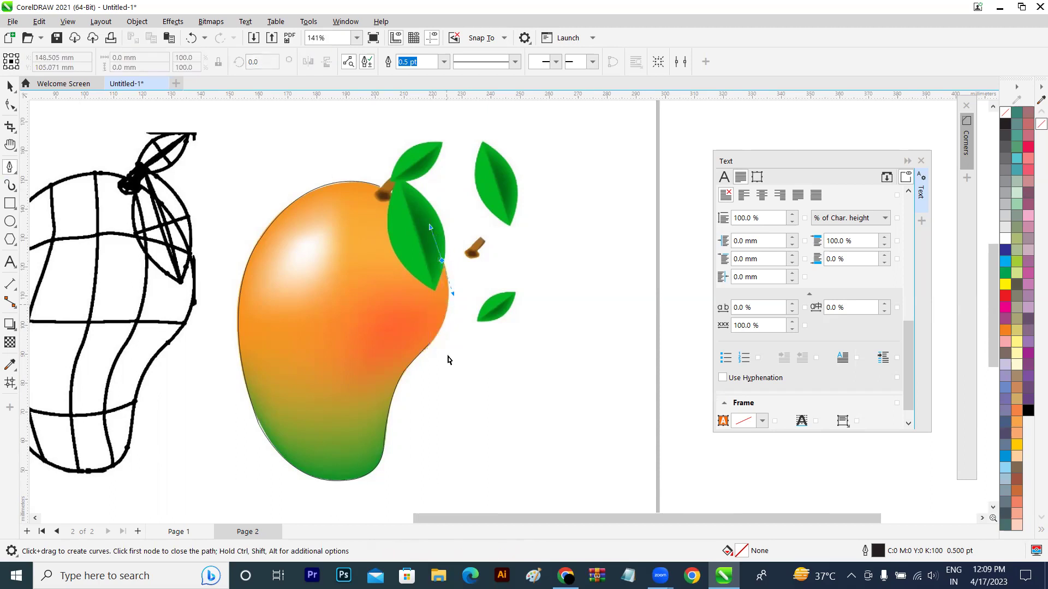
{"action": "left_click", "coordinate": [448, 347]}
{"action": "key", "text": "ctrl+z"}
{"action": "key", "text": "ctrl+z"}
{"action": "key", "text": "ctrl+z"}
- Resume the outline at its lower-right end, curve it up the mango's right side with a smooth node, and close it at the stem
{"action": "left_click", "coordinate": [430, 346]}
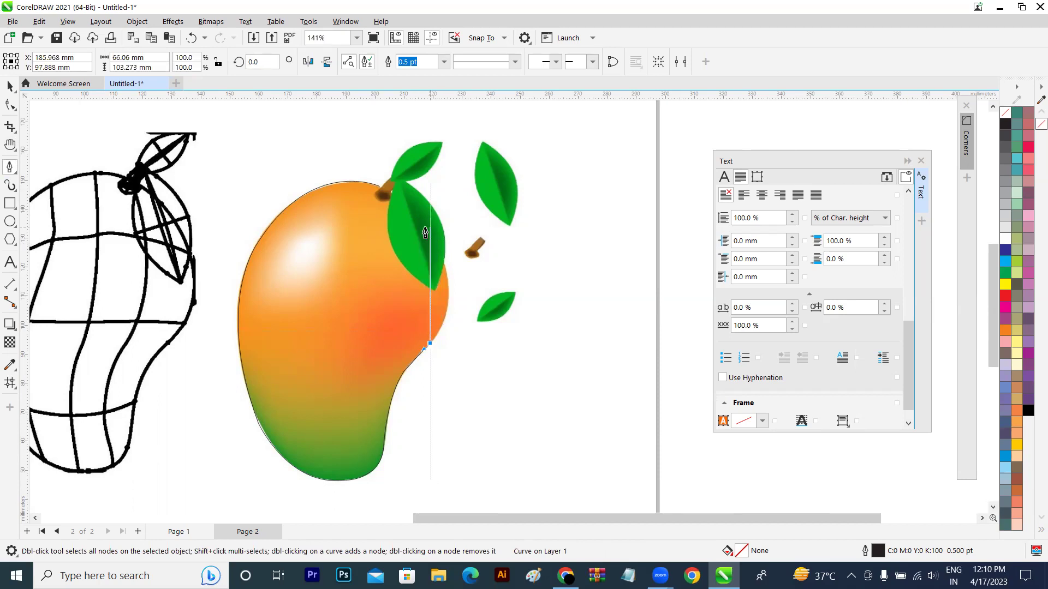
{"action": "left_click_drag", "start_coordinate": [430, 234], "coordinate": [392, 165]}
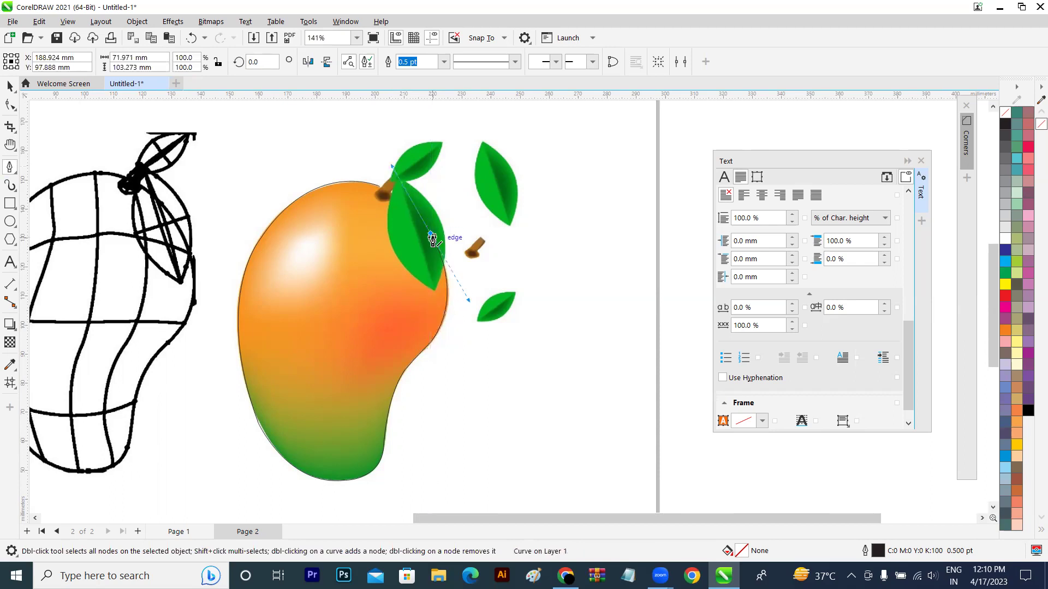
{"action": "left_click", "coordinate": [430, 235]}
{"action": "left_click", "coordinate": [430, 236]}
{"action": "left_click", "coordinate": [379, 187]}
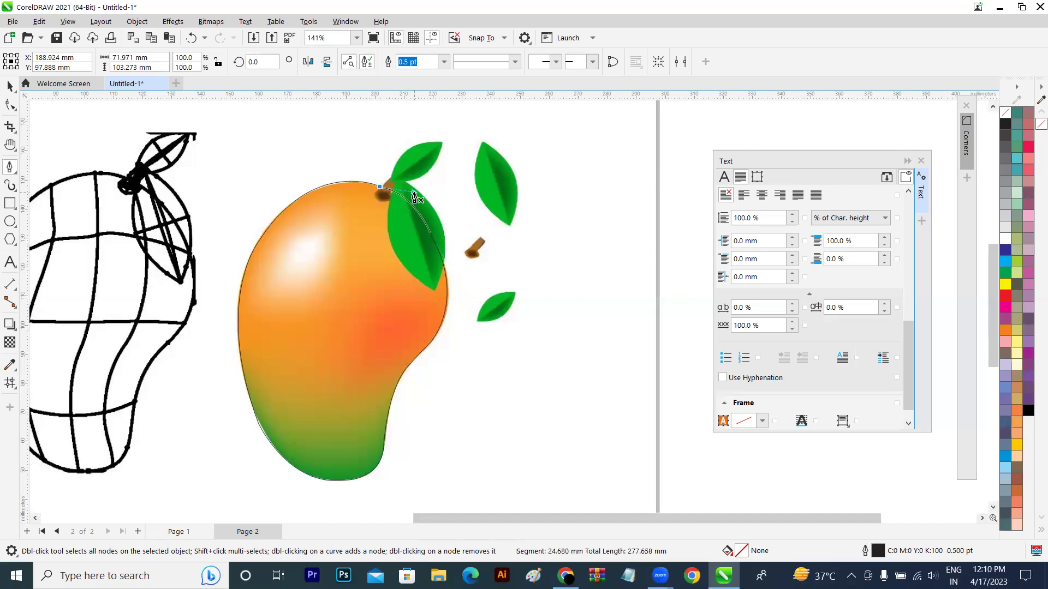
{"action": "key", "text": "Escape"}
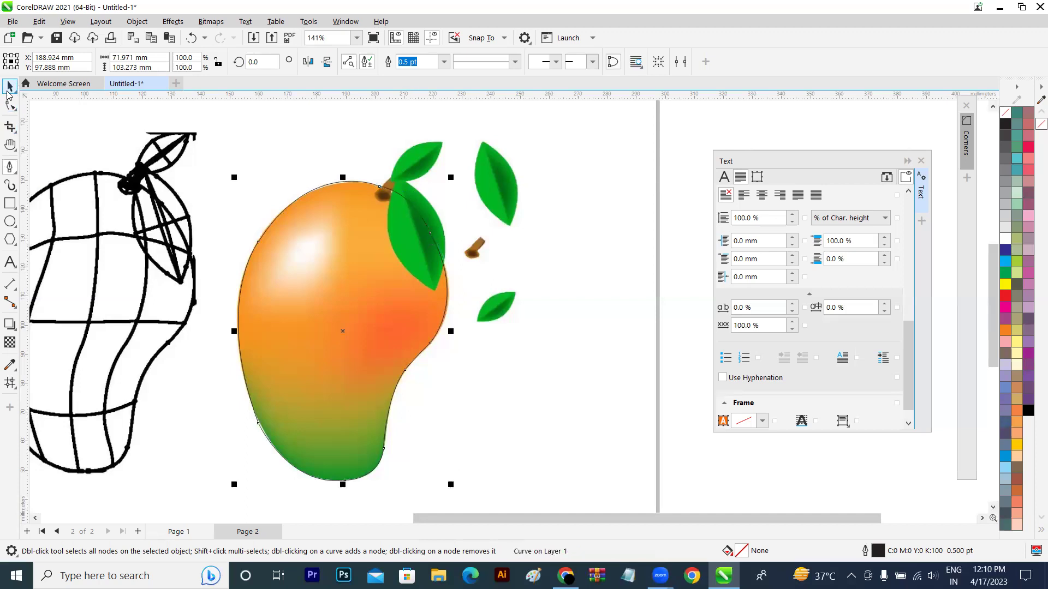
- Move the closed mango outline off the reference image and fill it with orange #EA982A sampled from the reference mango
{"action": "key", "text": "space"}
{"action": "left_click_drag", "start_coordinate": [318, 330], "coordinate": [589, 308]}
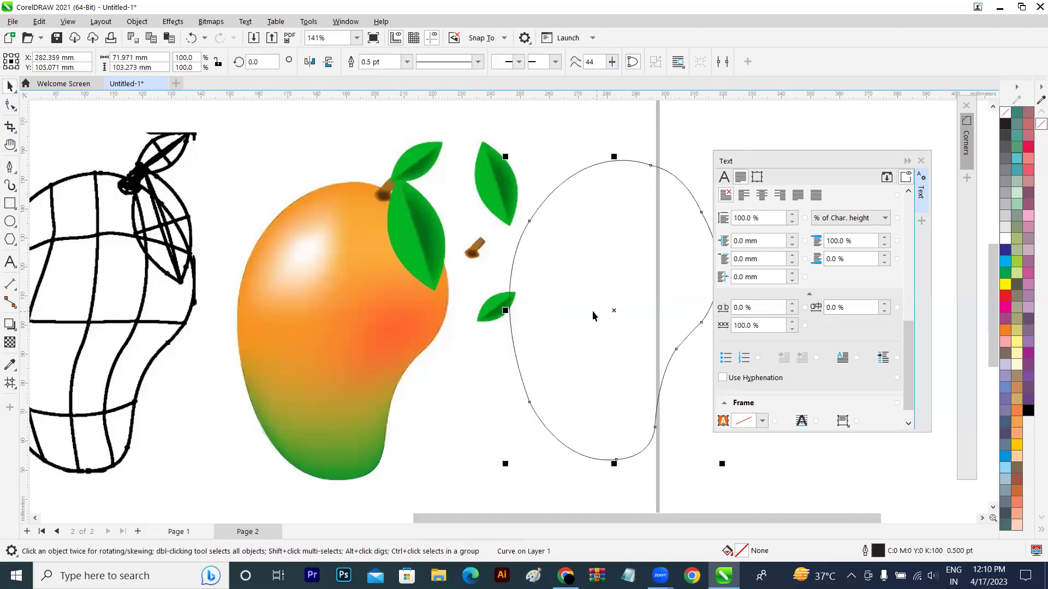
{"action": "key", "text": "i"}
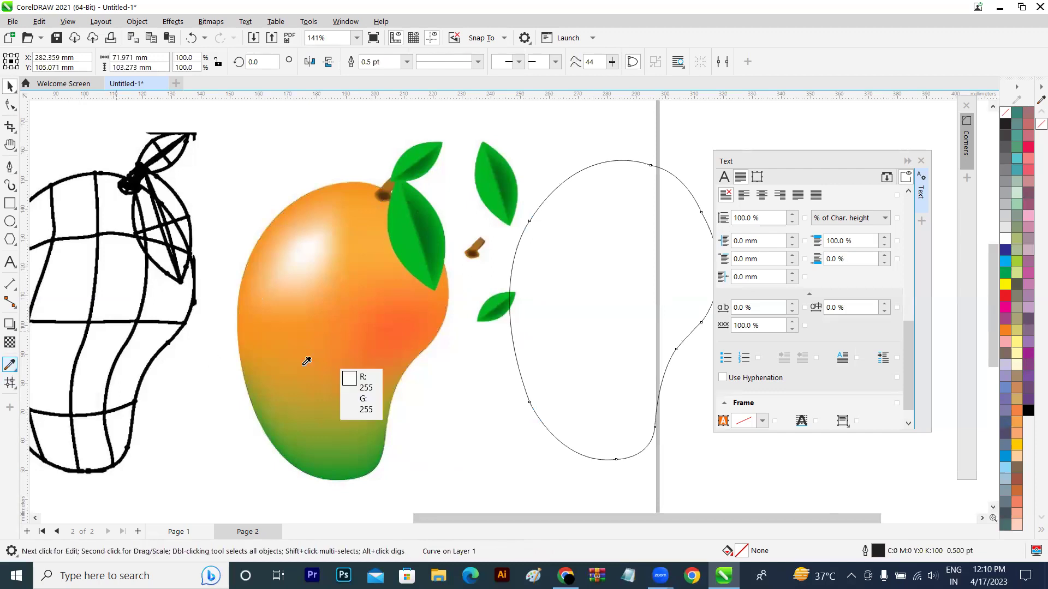
{"action": "left_click", "coordinate": [298, 355]}
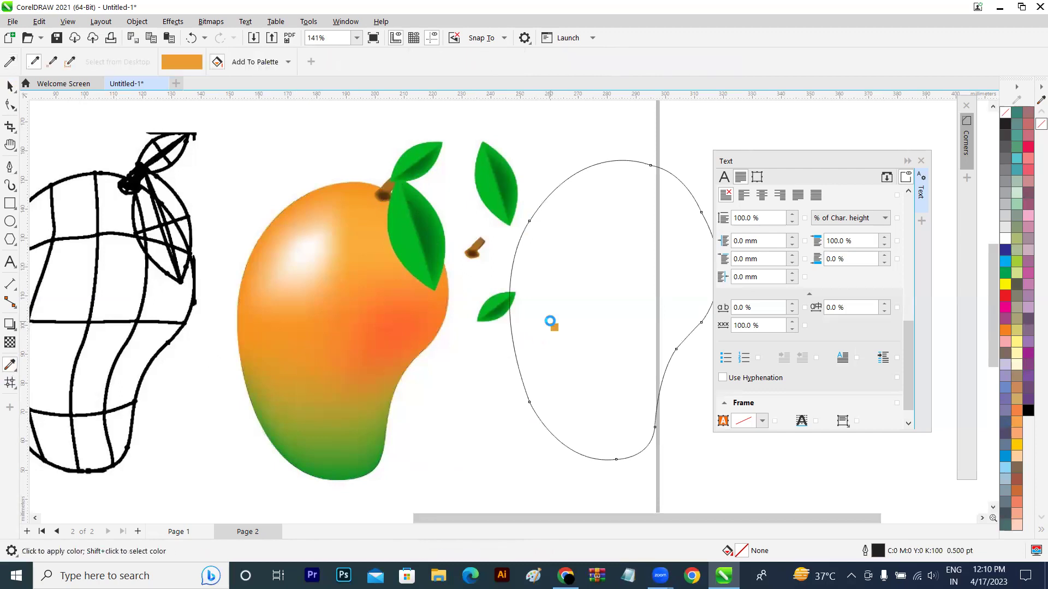
{"action": "left_click", "coordinate": [548, 323]}
{"action": "left_click", "coordinate": [10, 86]}
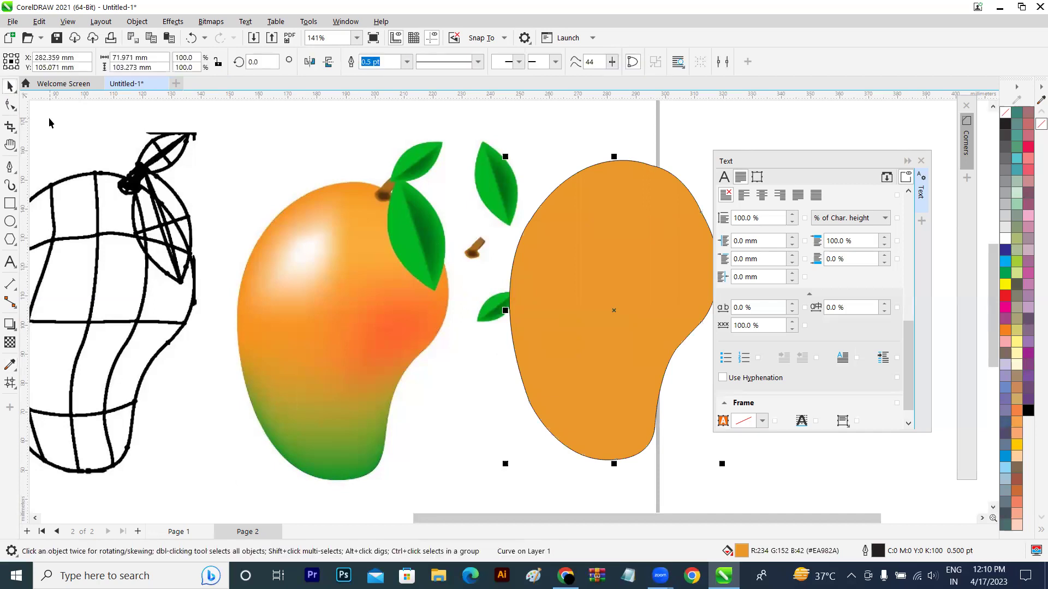
- Move the reference image to the right of the page and the orange mango shape into the page's cleared area
{"action": "scroll", "coordinate": [48, 117], "scroll_direction": "down", "scroll_amount": 2}
{"action": "left_click", "coordinate": [572, 254]}
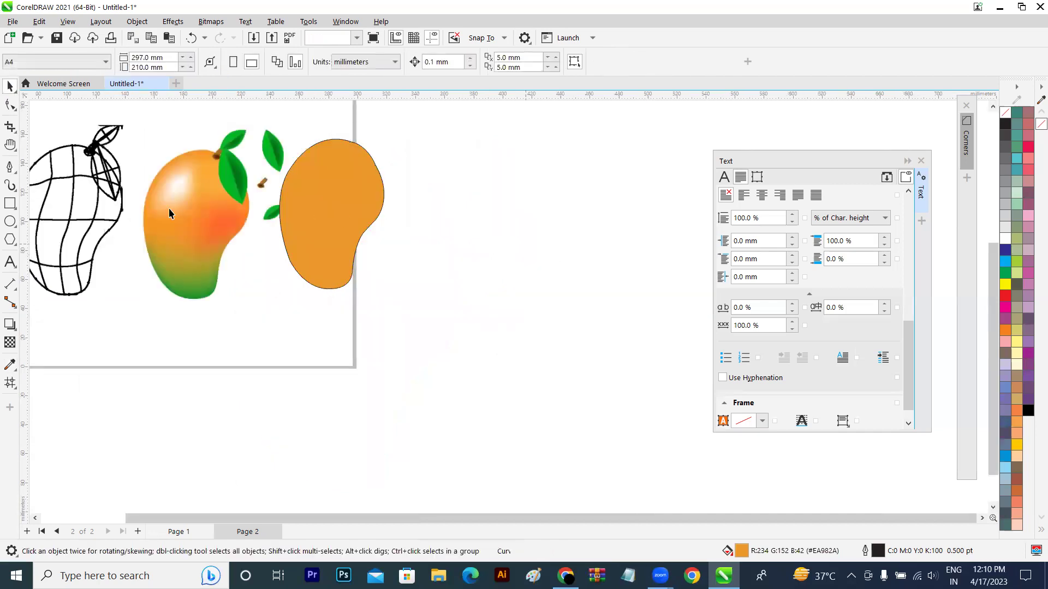
{"action": "left_click_drag", "start_coordinate": [542, 268], "coordinate": [542, 268]}
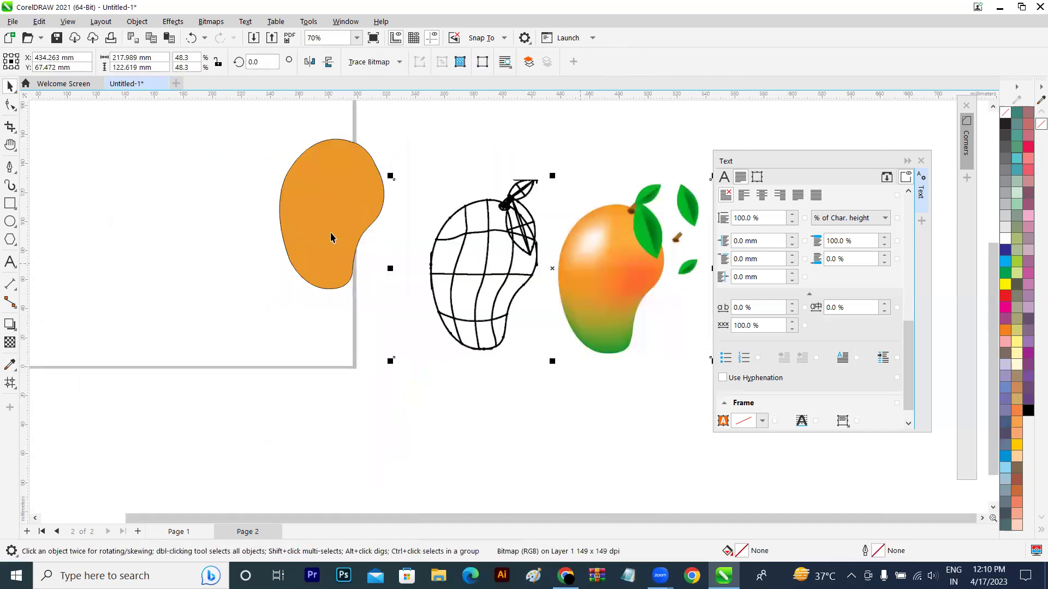
{"action": "left_click_drag", "start_coordinate": [288, 209], "coordinate": [139, 242]}
- Remove the orange mango shape's outline and bring the reference image closer to it
{"action": "right_click", "coordinate": [1005, 119]}
{"action": "left_click", "coordinate": [905, 119]}
{"action": "left_click_drag", "start_coordinate": [518, 262], "coordinate": [433, 241]}
- Apply a Mesh Fill to the orange mango shape with a grid of 5 columns and 7 rows
{"action": "left_click", "coordinate": [228, 250]}
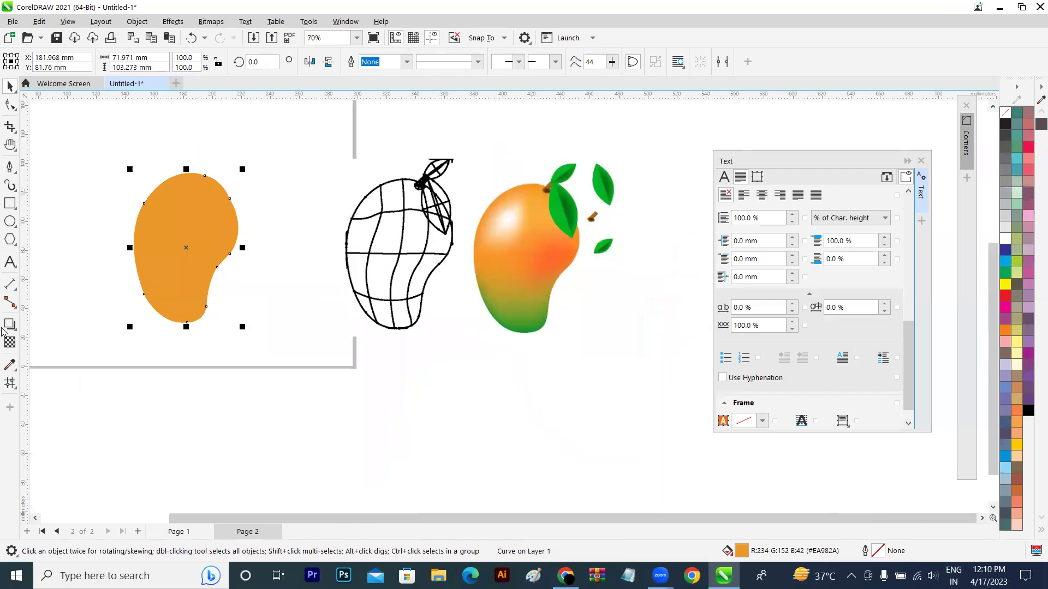
{"action": "left_click", "coordinate": [10, 382]}
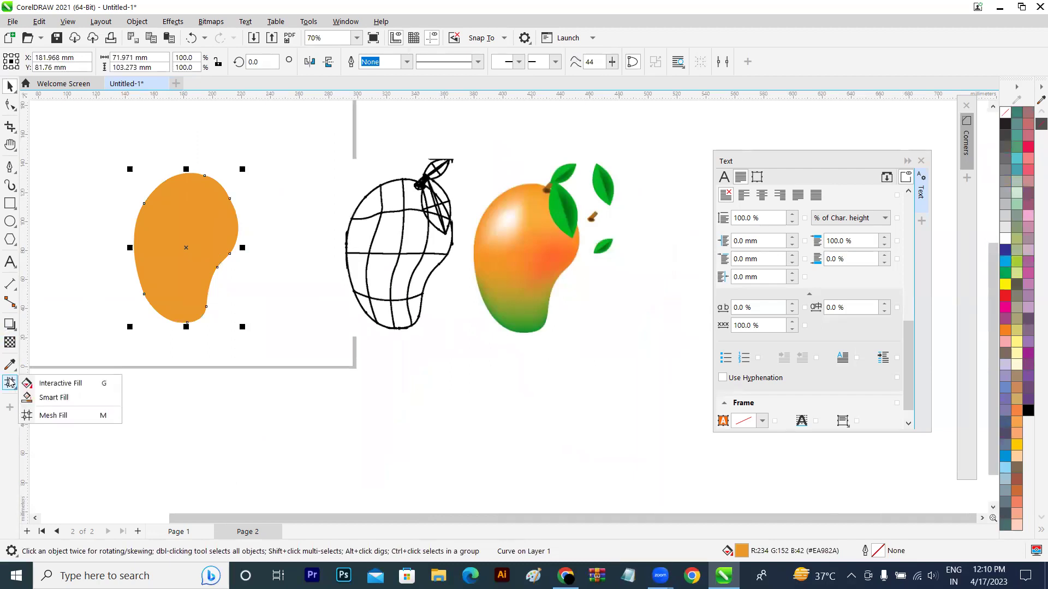
{"action": "left_click", "coordinate": [39, 416]}
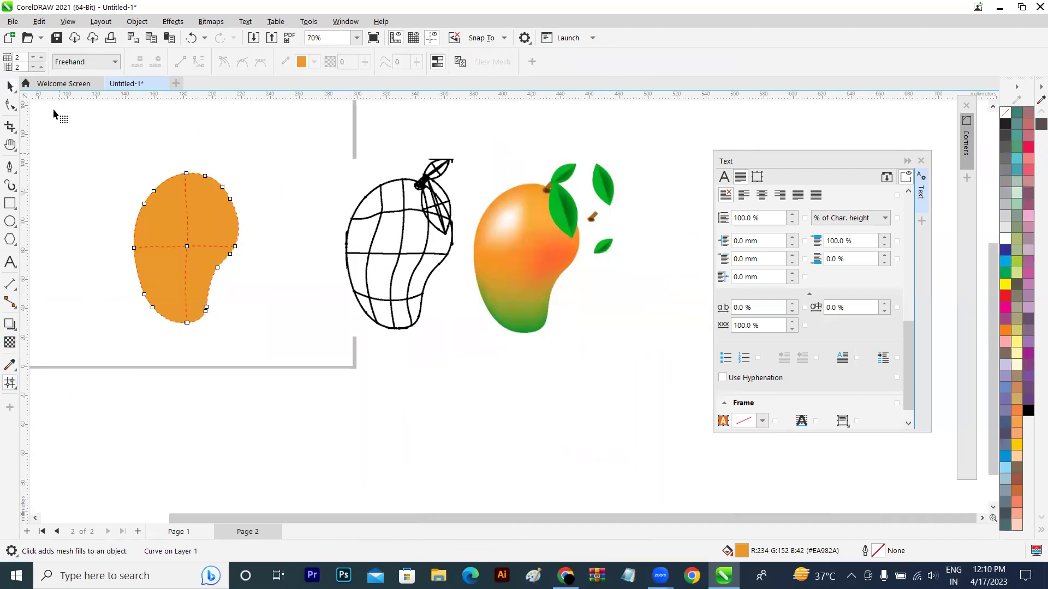
{"action": "left_click", "coordinate": [42, 57]}
{"action": "left_click", "coordinate": [42, 56]}
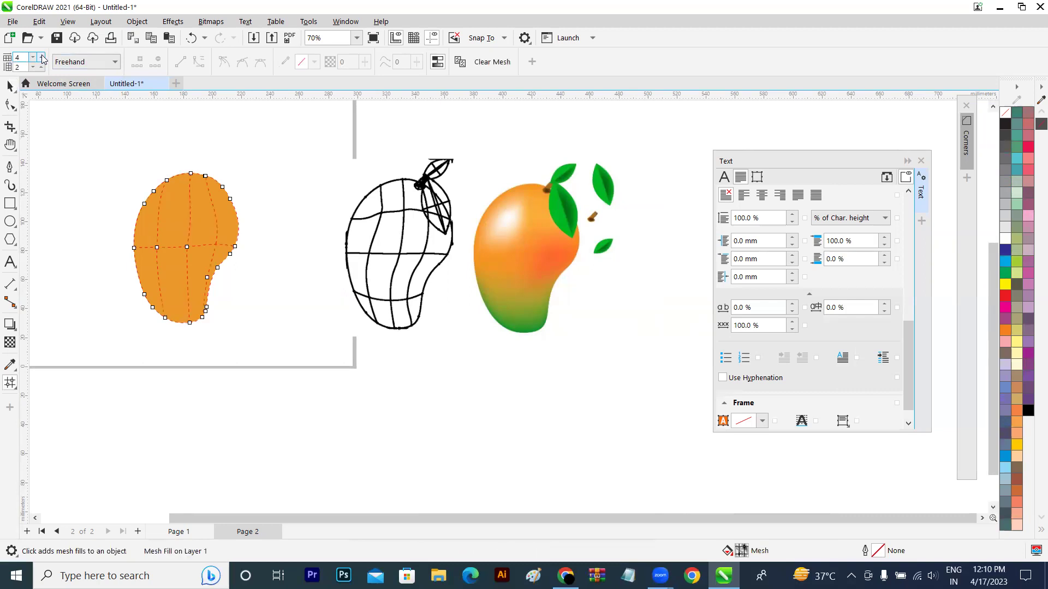
{"action": "left_click", "coordinate": [42, 57]}
{"action": "left_click", "coordinate": [42, 66]}
{"action": "left_click", "coordinate": [42, 66]}
{"action": "left_click", "coordinate": [42, 66]}
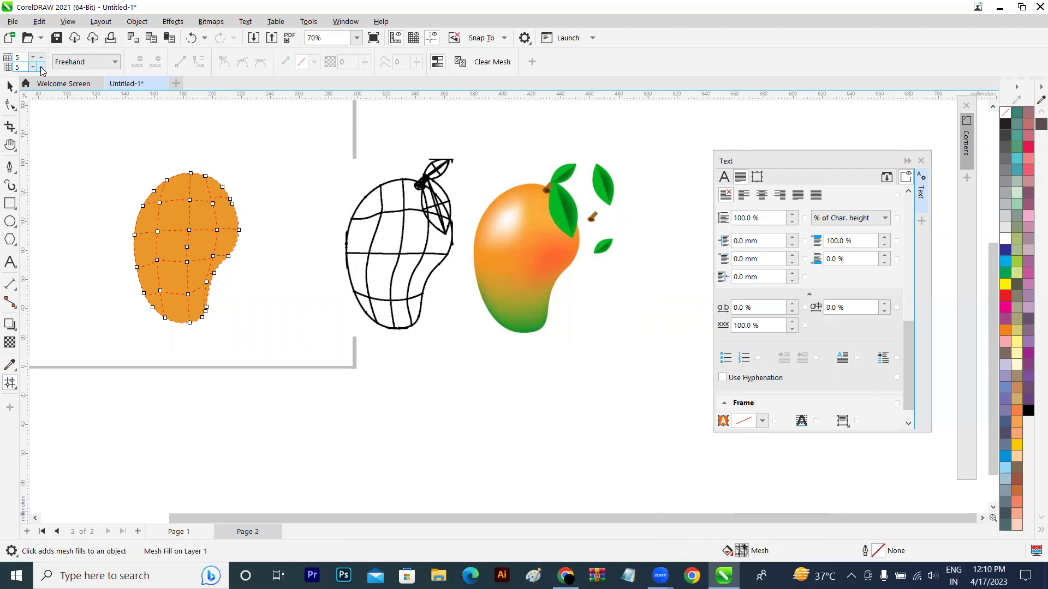
{"action": "left_click", "coordinate": [42, 67]}
{"action": "left_click", "coordinate": [41, 67]}
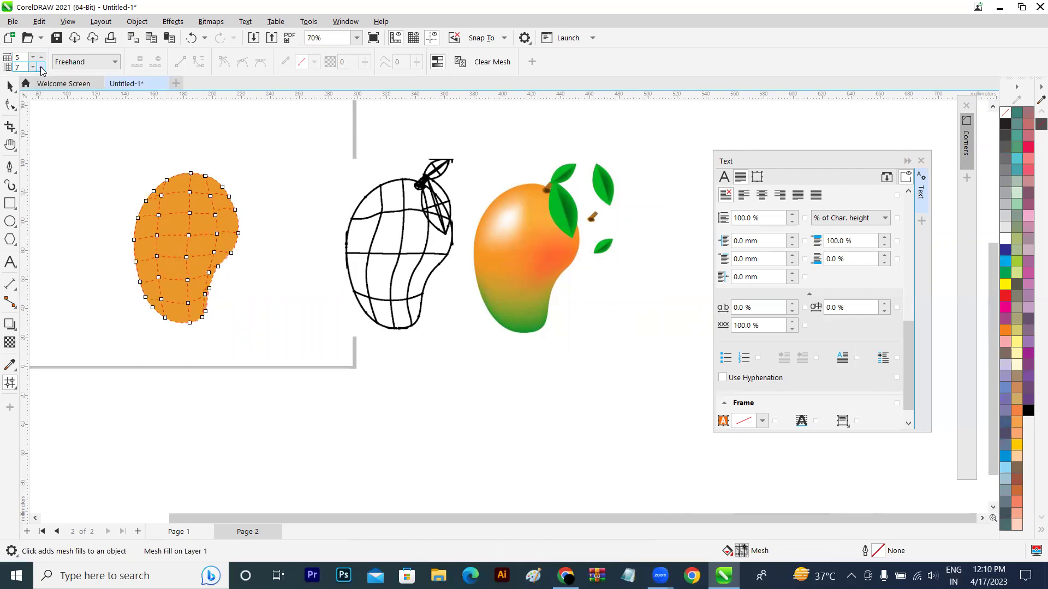
{"action": "key", "text": "space"}
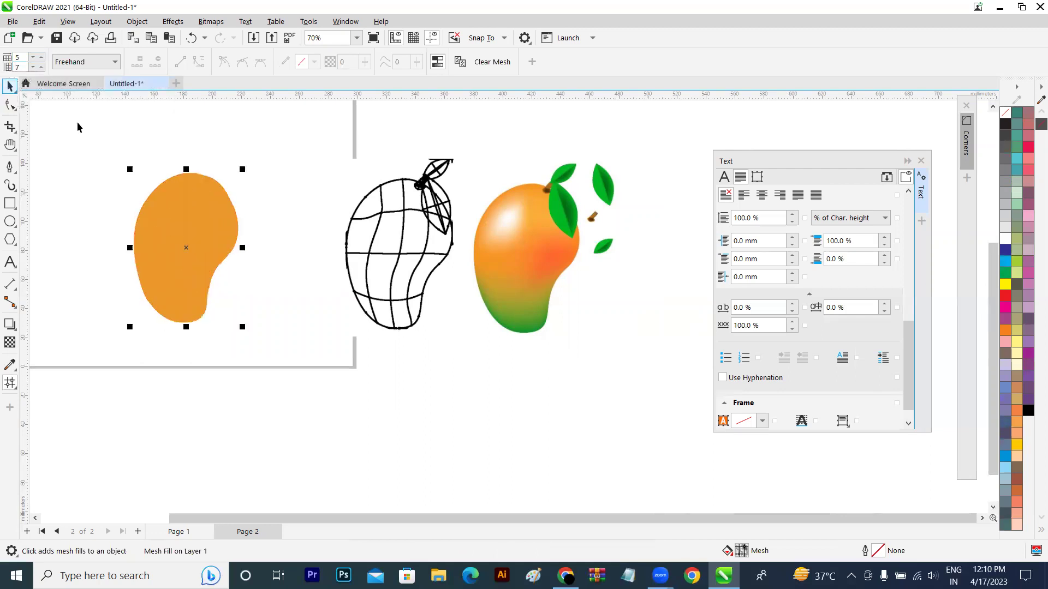
- Colour the mesh nodes at the mango's bottom tip green #3C9A2A, sampled from the bottom of the reference mango
{"action": "left_click", "coordinate": [10, 383]}
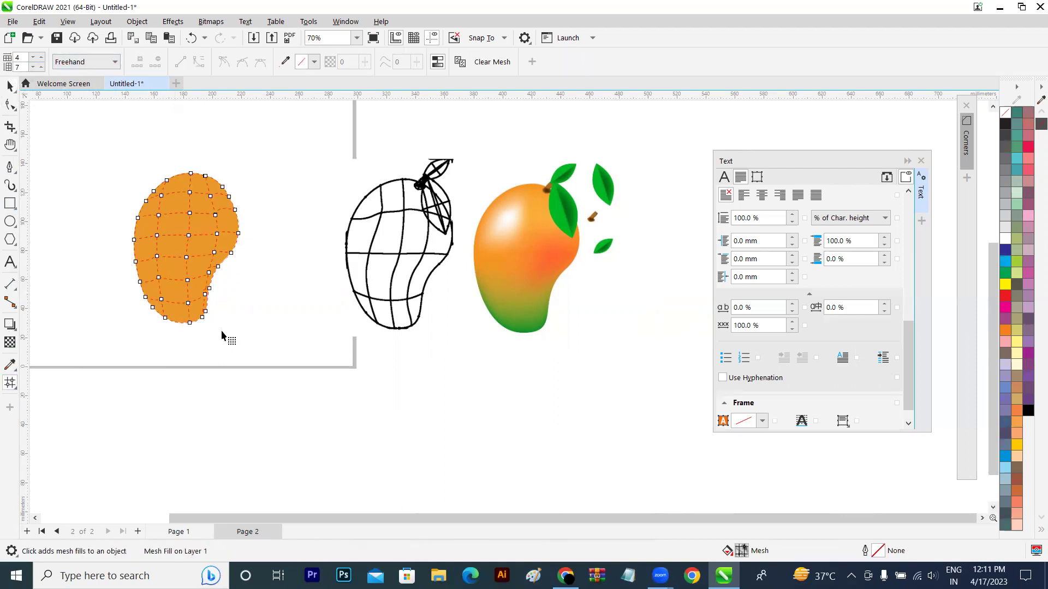
{"action": "mouse_move", "coordinate": [220, 314]}
{"action": "left_mouse_down"}
{"action": "mouse_move", "coordinate": [214, 334]}
{"action": "mouse_move", "coordinate": [149, 322]}
{"action": "mouse_move", "coordinate": [144, 307]}
{"action": "left_mouse_up"}
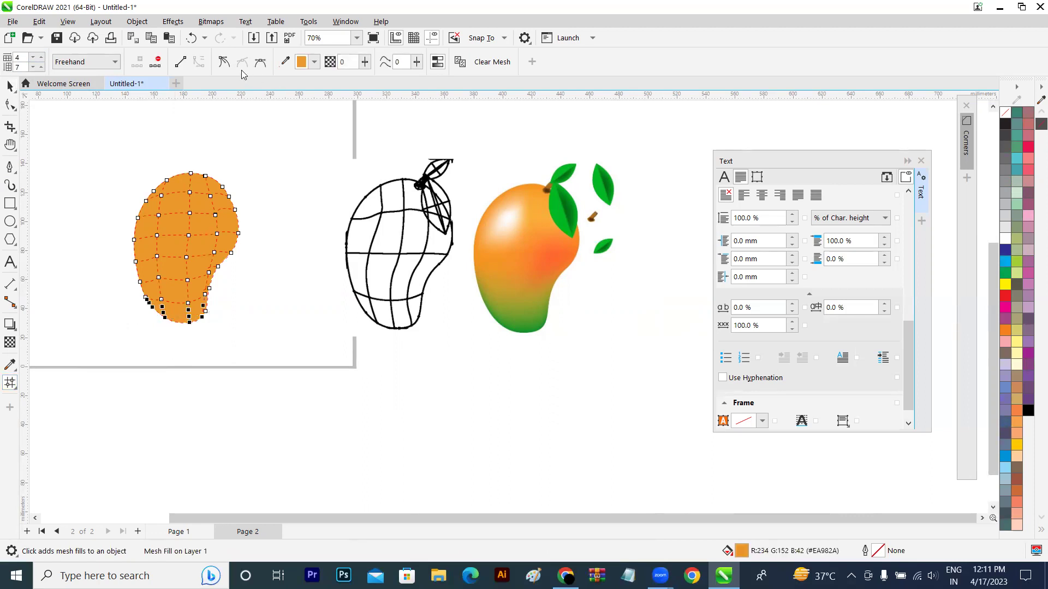
{"action": "left_click", "coordinate": [523, 322]}
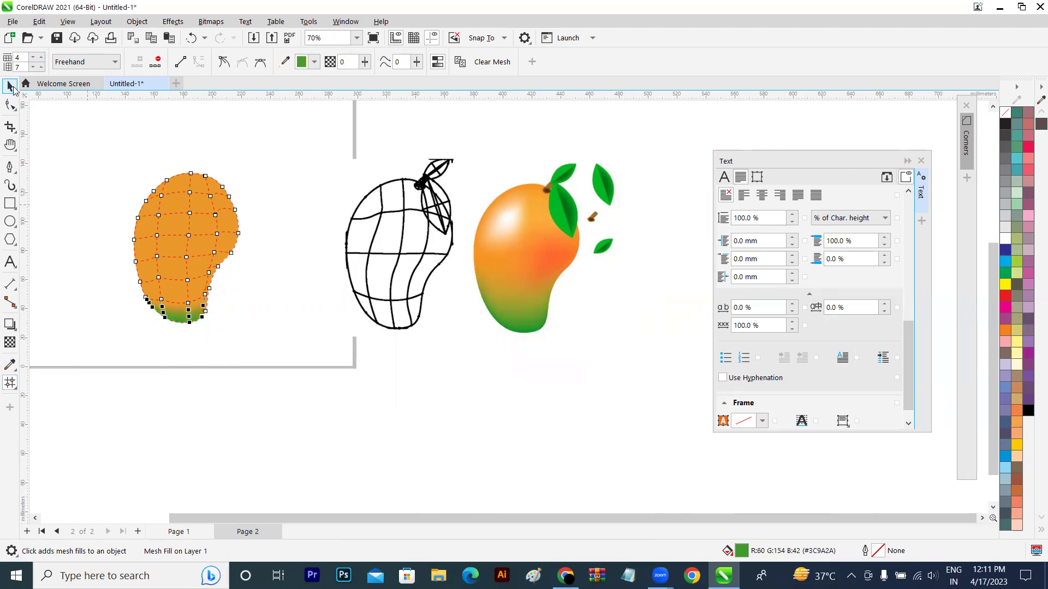
{"action": "left_click", "coordinate": [11, 86]}
{"action": "left_click", "coordinate": [67, 119]}
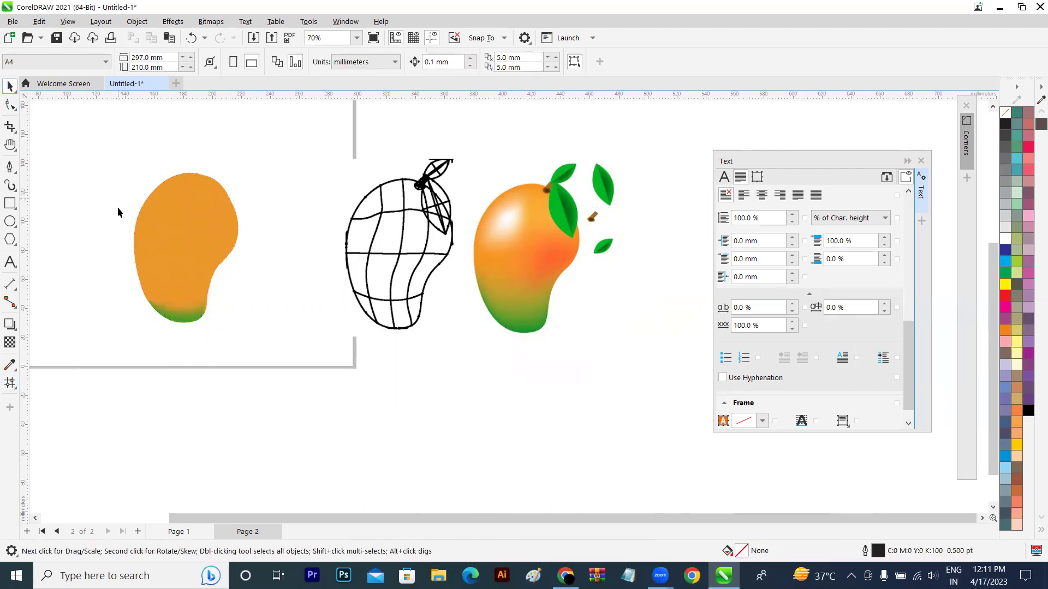
- Delete the two inner mesh nodes in the lowest grid row to soften the green blend at the mango's bottom
{"action": "left_click", "coordinate": [187, 315]}
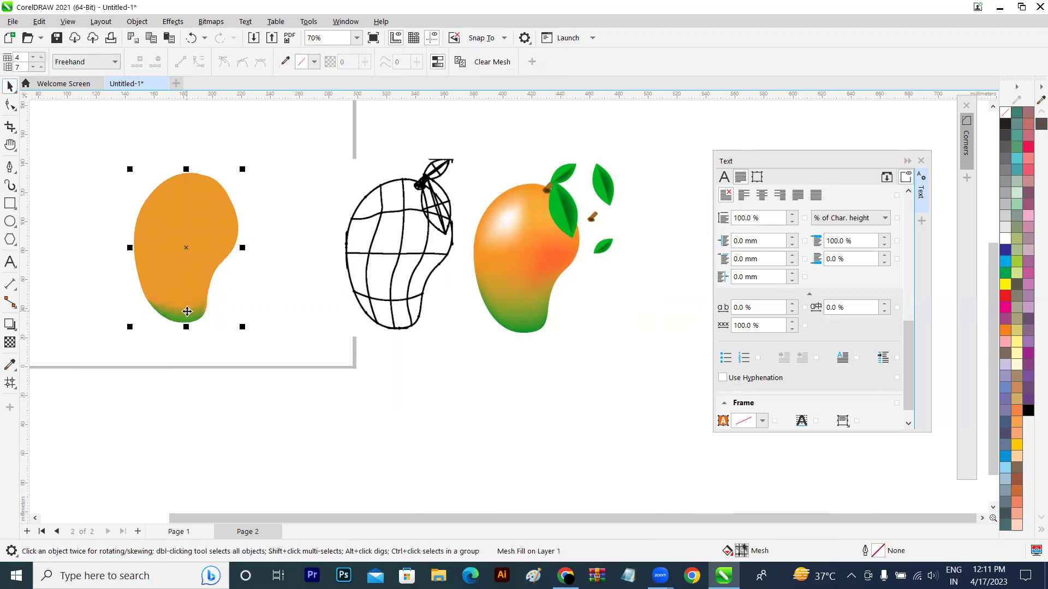
{"action": "key", "text": "m"}
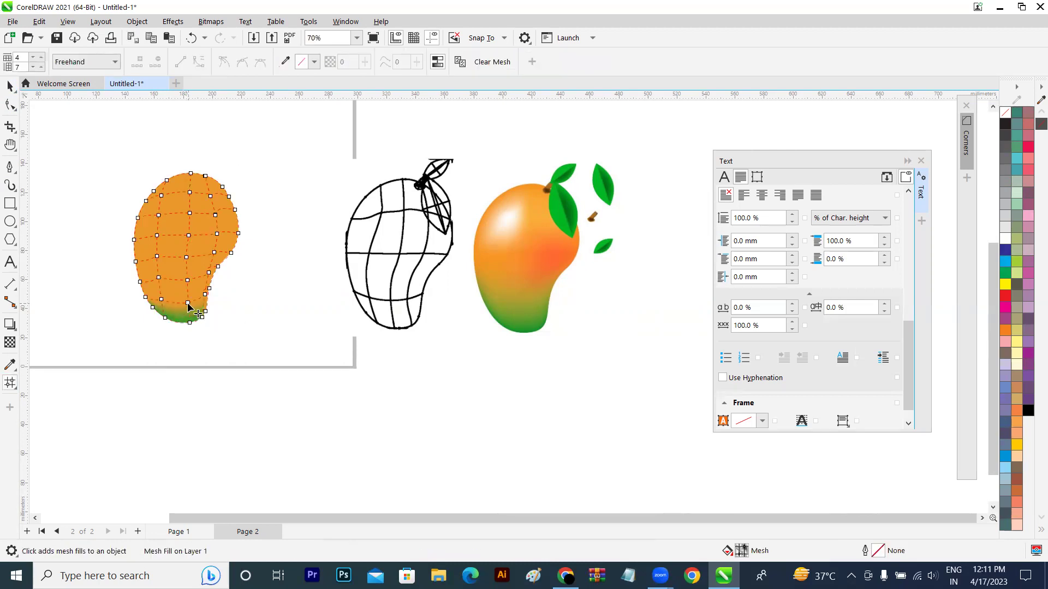
{"action": "left_click", "coordinate": [188, 304]}
{"action": "left_click", "coordinate": [155, 62]}
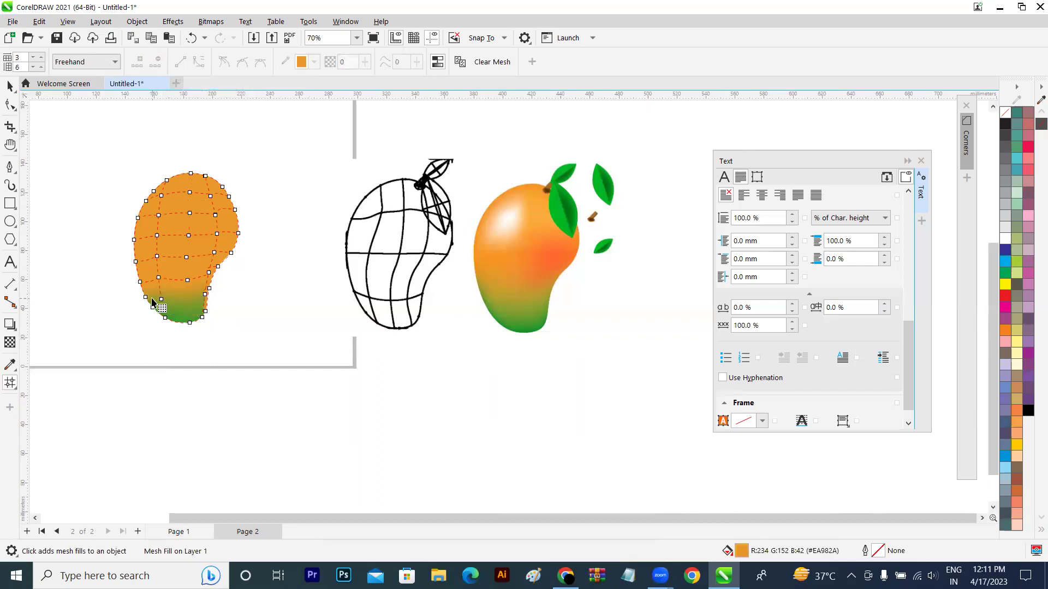
{"action": "key", "text": "Escape"}
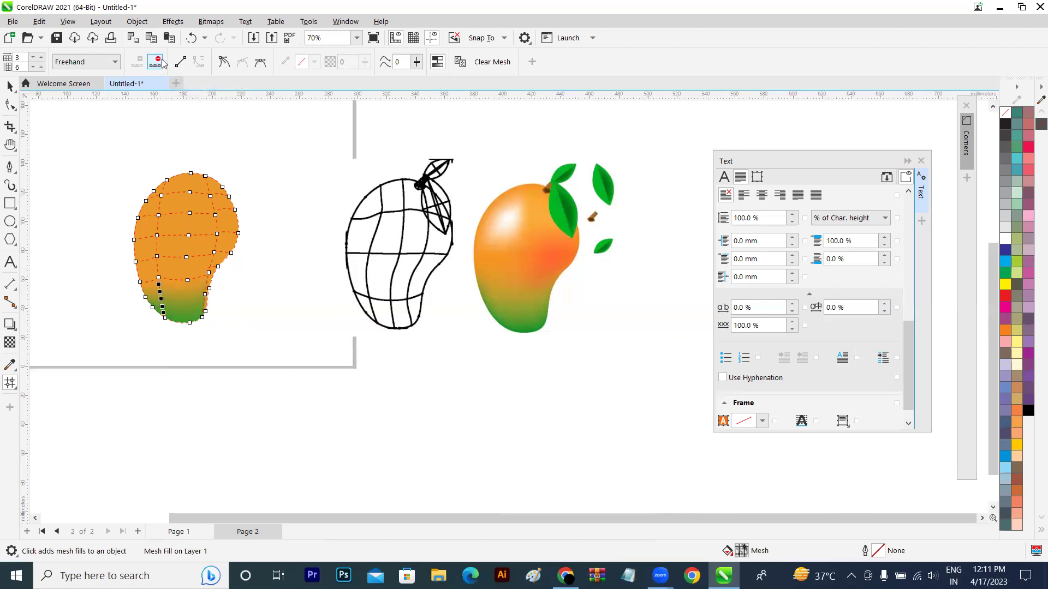
{"action": "left_click", "coordinate": [10, 86]}
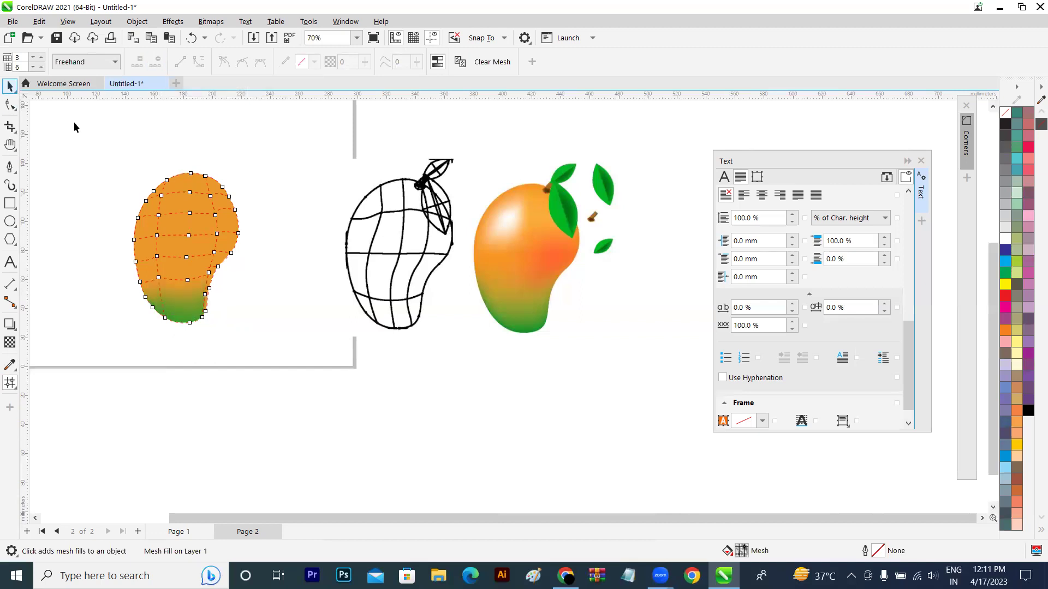
{"action": "left_click", "coordinate": [77, 122]}
- Delete the extra mesh nodes along the mango's lower-right edge above the green tip
{"action": "left_click", "coordinate": [190, 295]}
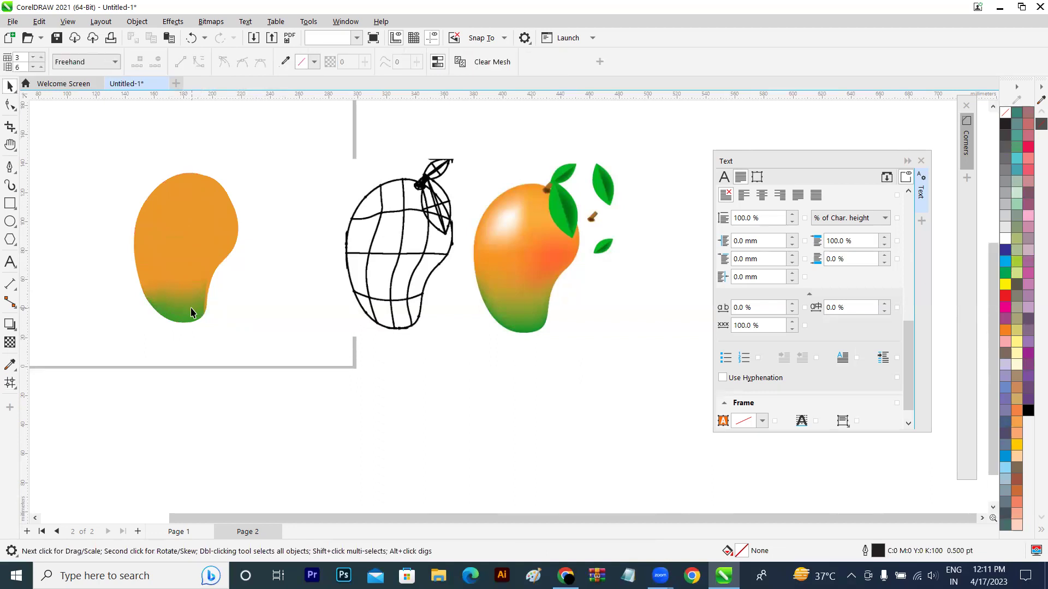
{"action": "left_click", "coordinate": [10, 383]}
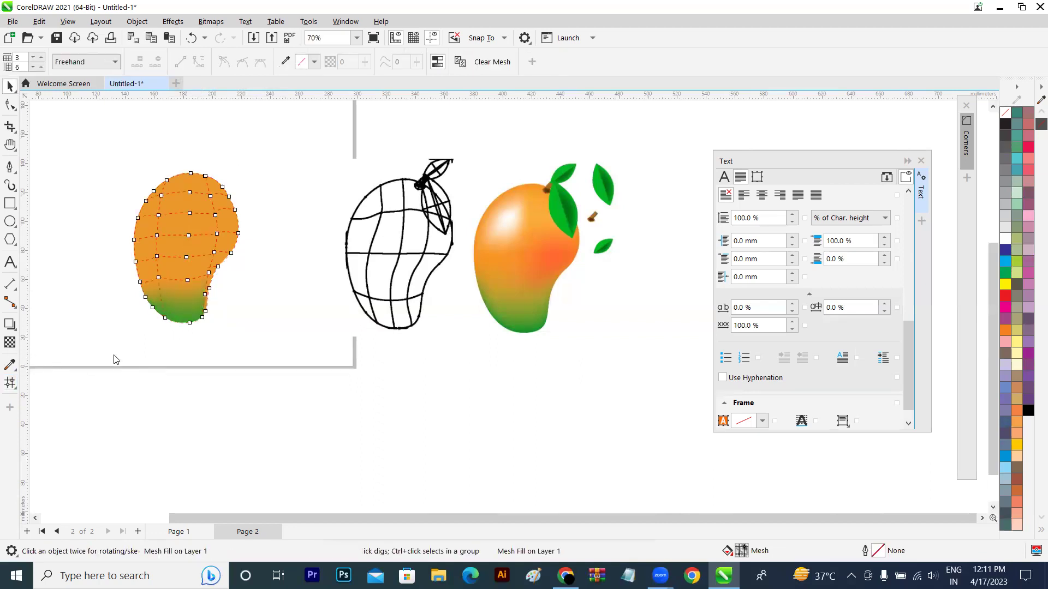
{"action": "left_click_drag", "start_coordinate": [211, 276], "coordinate": [214, 319]}
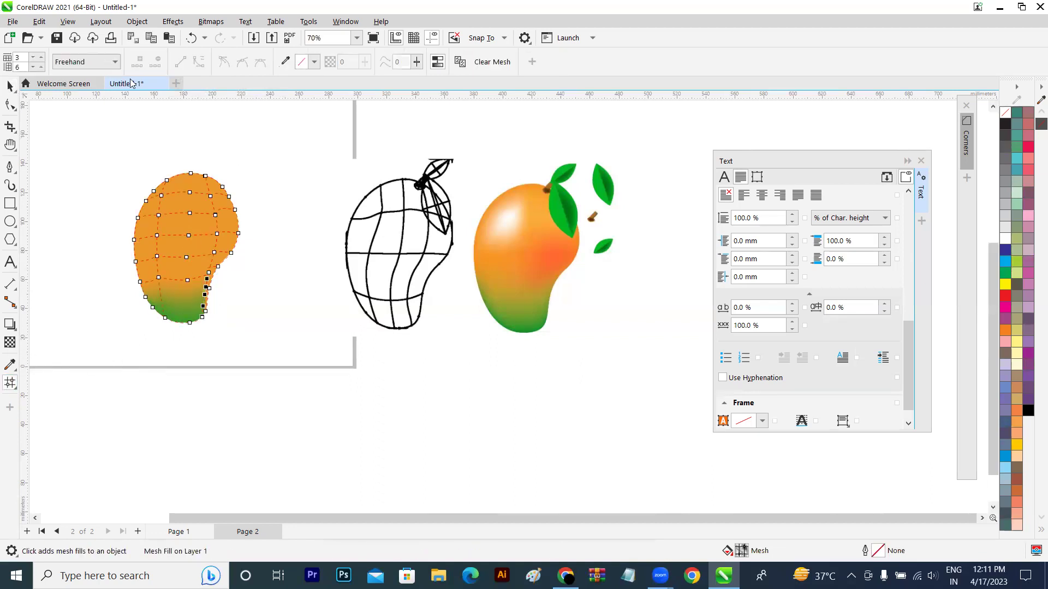
{"action": "left_click", "coordinate": [157, 63]}
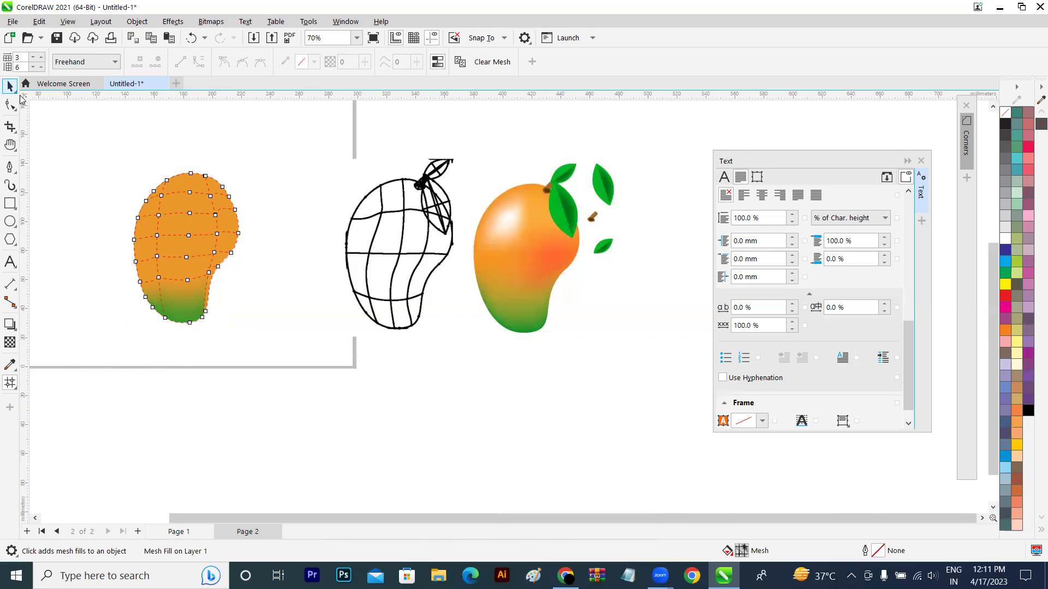
{"action": "left_click", "coordinate": [10, 86]}
{"action": "left_click", "coordinate": [110, 133]}
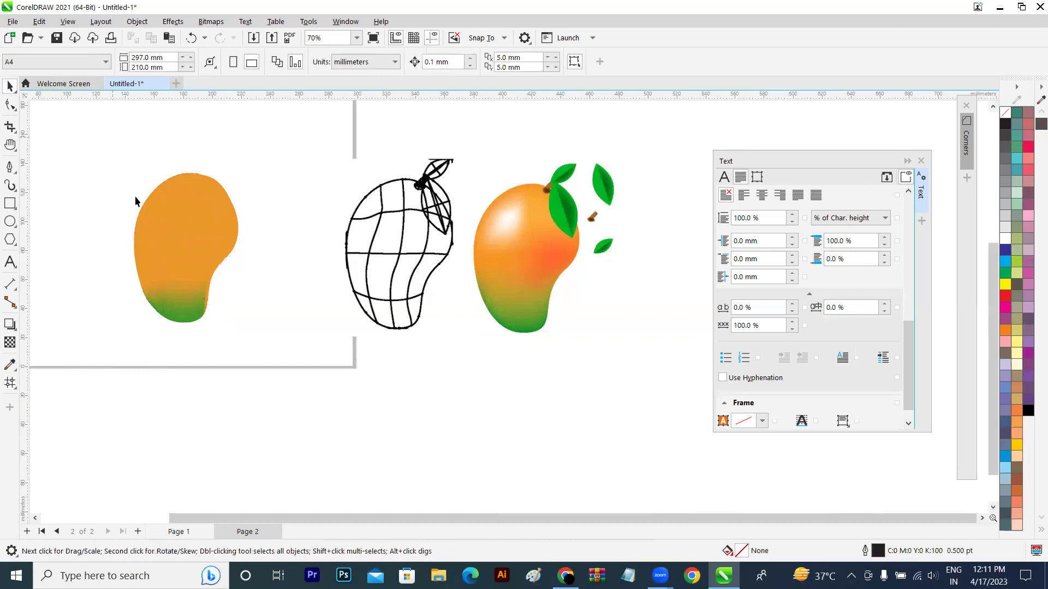
- Colour the mesh node on the right edge of the mango's green tip #4D9A2A, sampled from the mango's own green area
{"action": "left_click", "coordinate": [189, 310]}
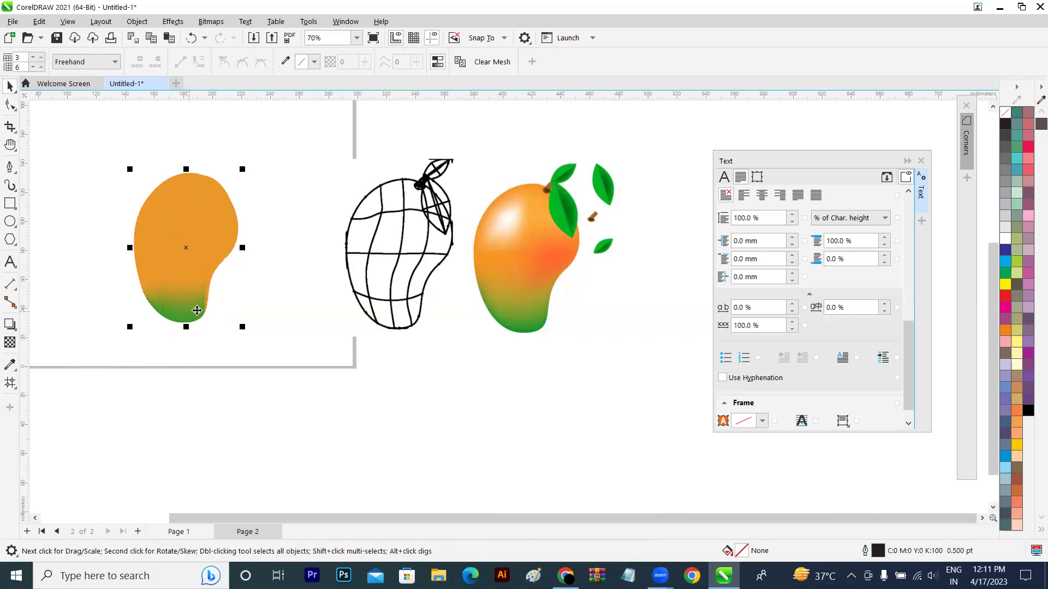
{"action": "left_click", "coordinate": [10, 380]}
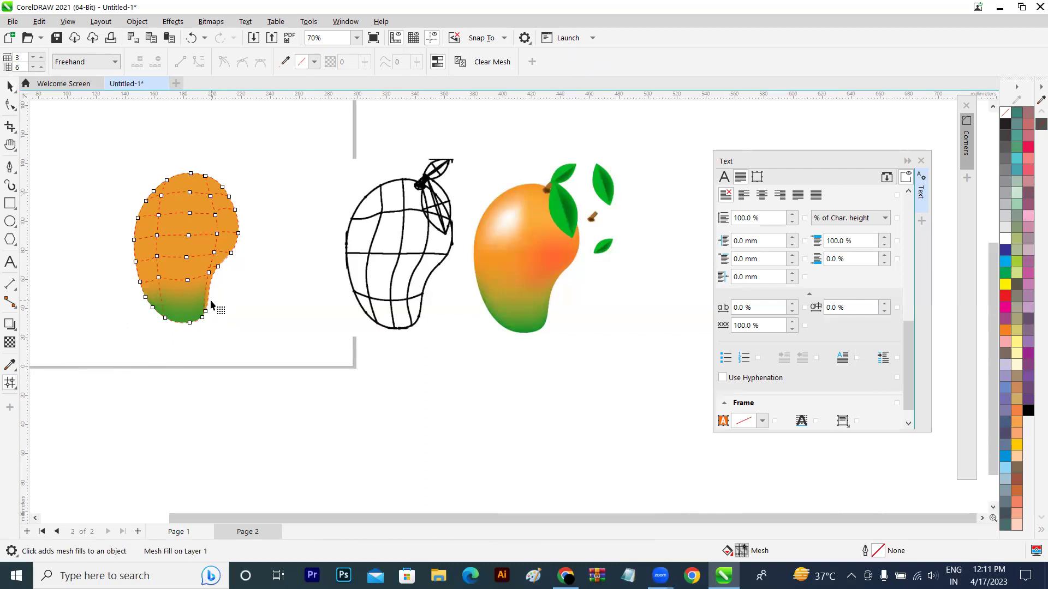
{"action": "left_click", "coordinate": [204, 314]}
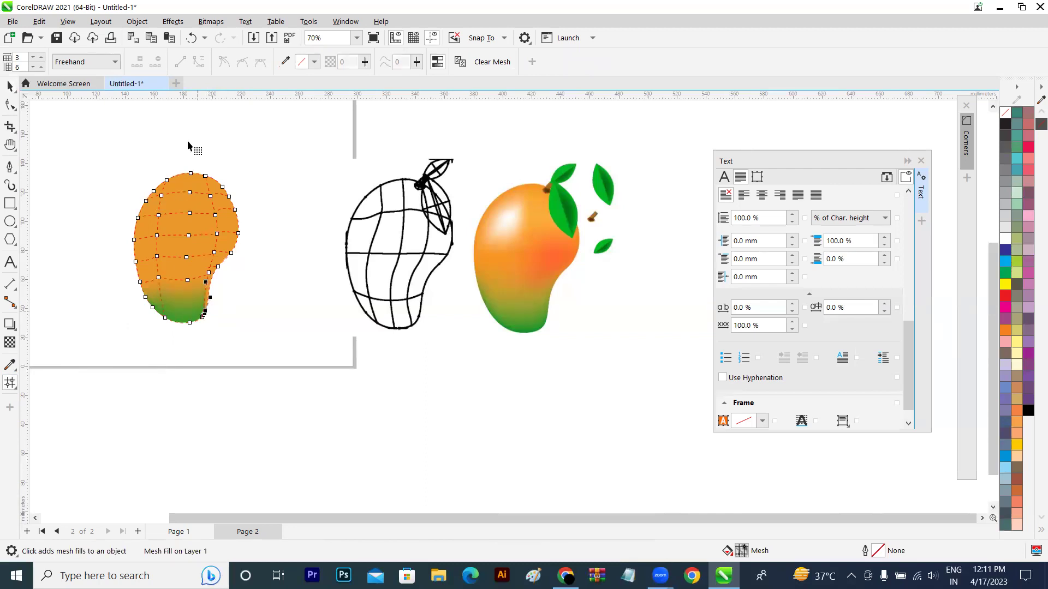
{"action": "left_click", "coordinate": [286, 58]}
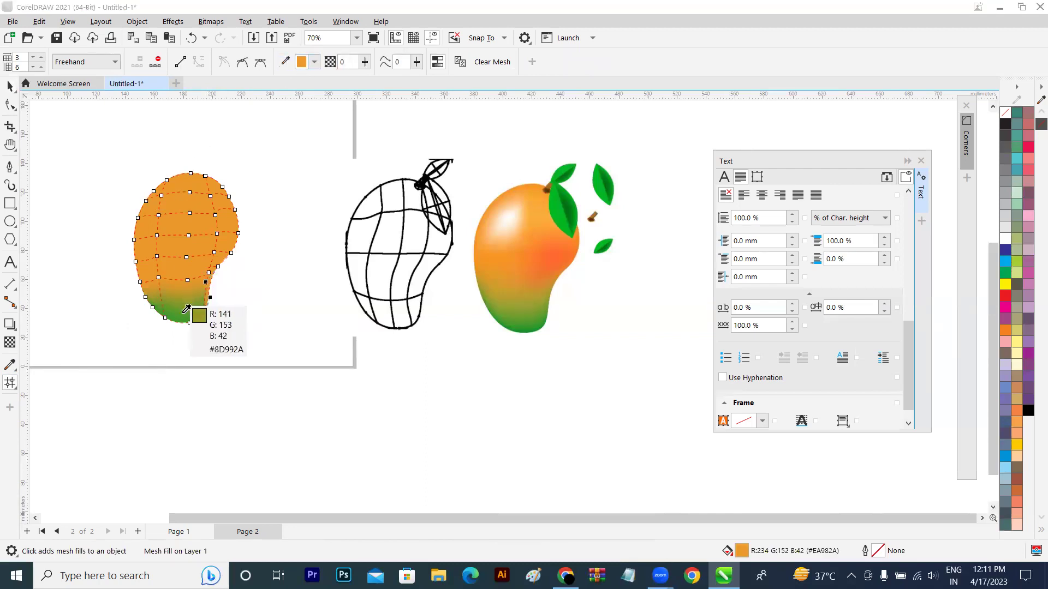
{"action": "left_click", "coordinate": [188, 315]}
{"action": "left_click", "coordinate": [9, 88]}
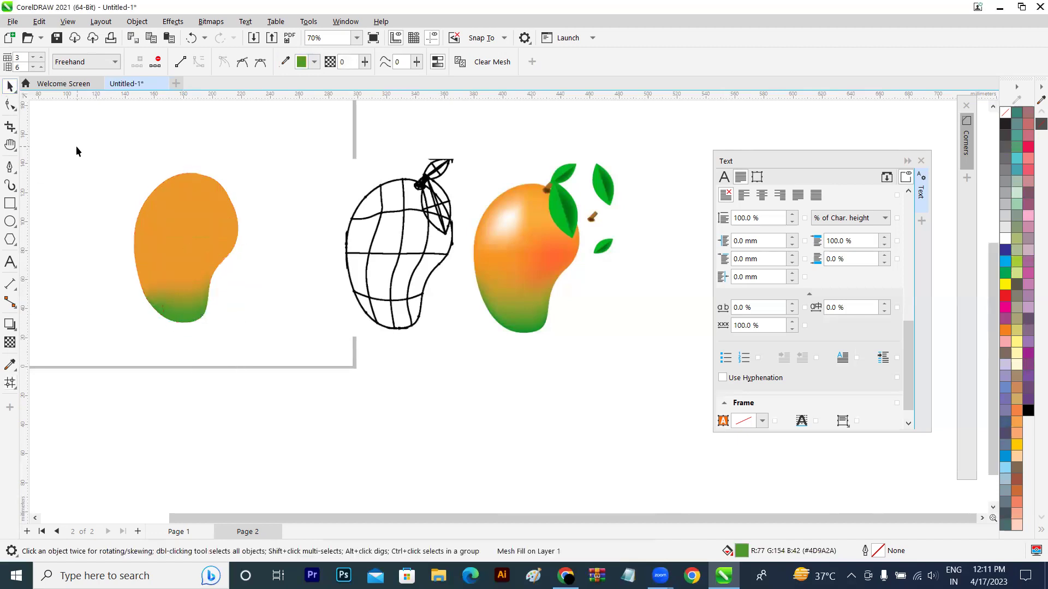
{"action": "left_click", "coordinate": [76, 146]}
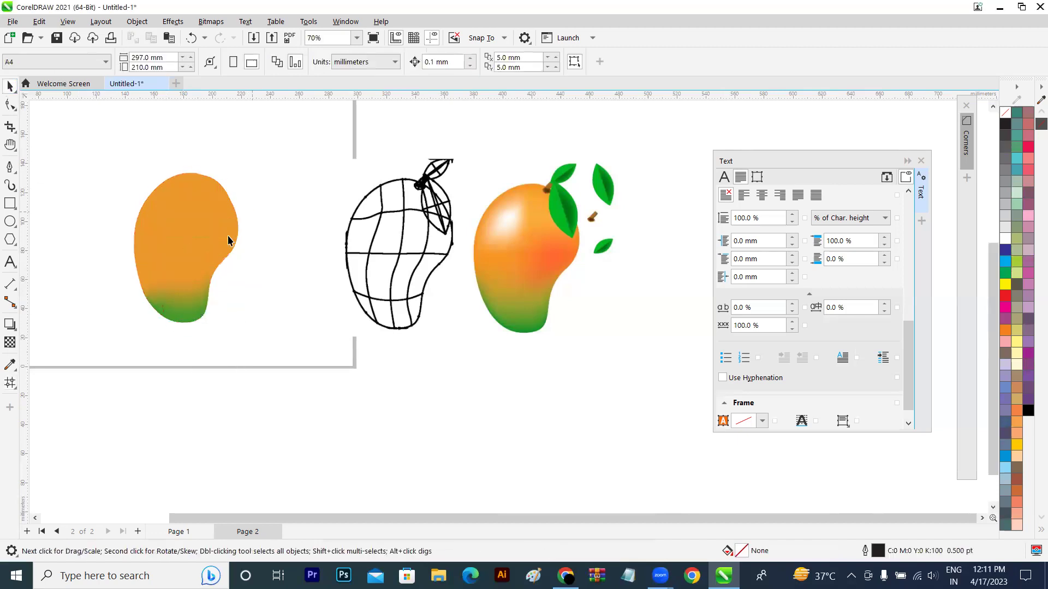
- Colour the upper-left inner mesh node of the mango with the white highlight colour sampled from the reference mango
{"action": "left_click", "coordinate": [185, 261]}
{"action": "left_click", "coordinate": [10, 383]}
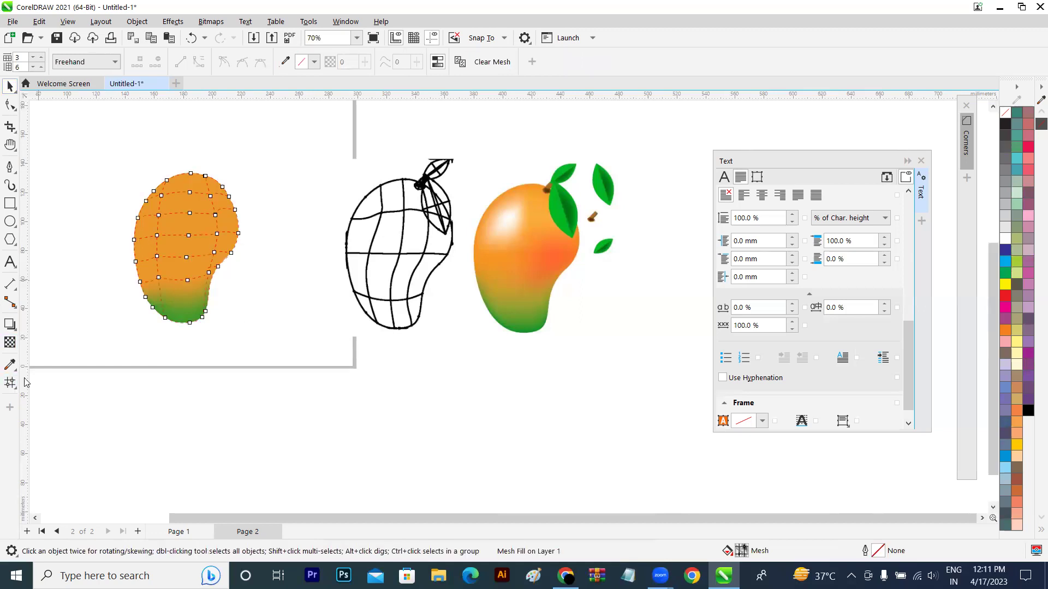
{"action": "left_click", "coordinate": [158, 216]}
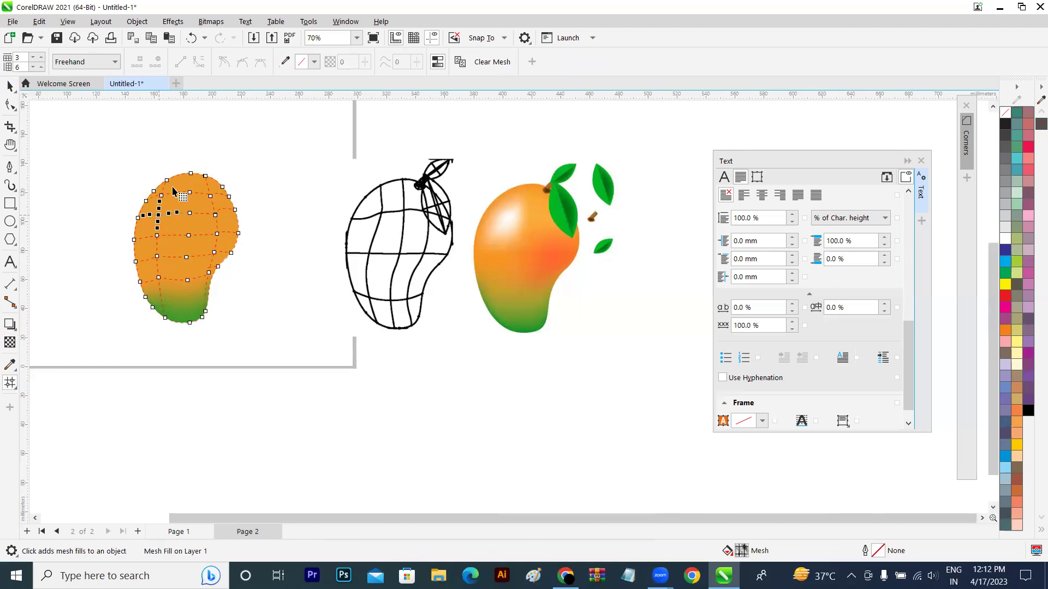
{"action": "left_click", "coordinate": [284, 61]}
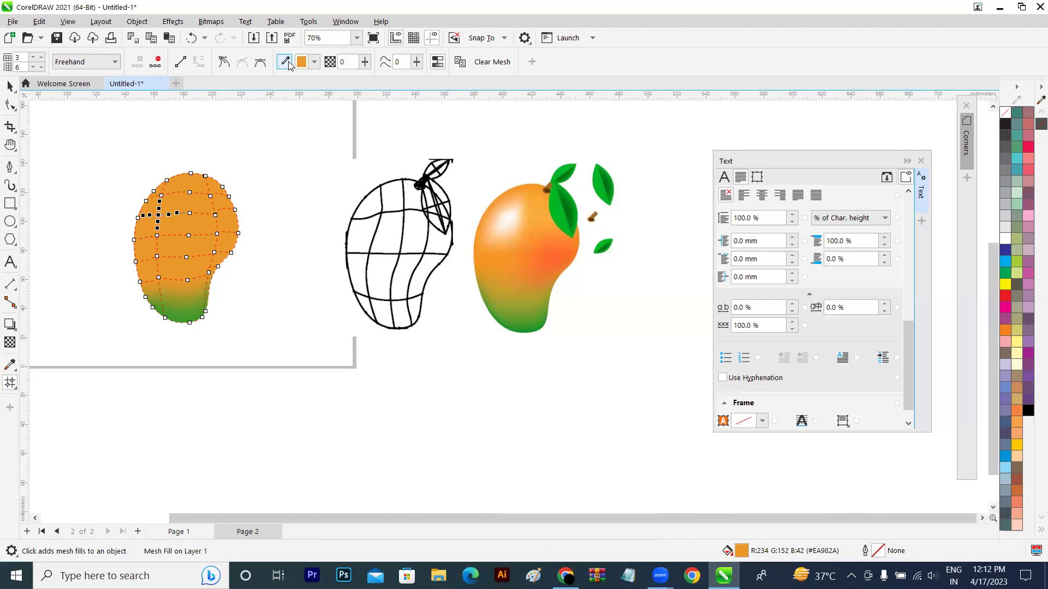
{"action": "left_click", "coordinate": [506, 220]}
{"action": "left_click", "coordinate": [99, 120]}
{"action": "key", "text": "space"}
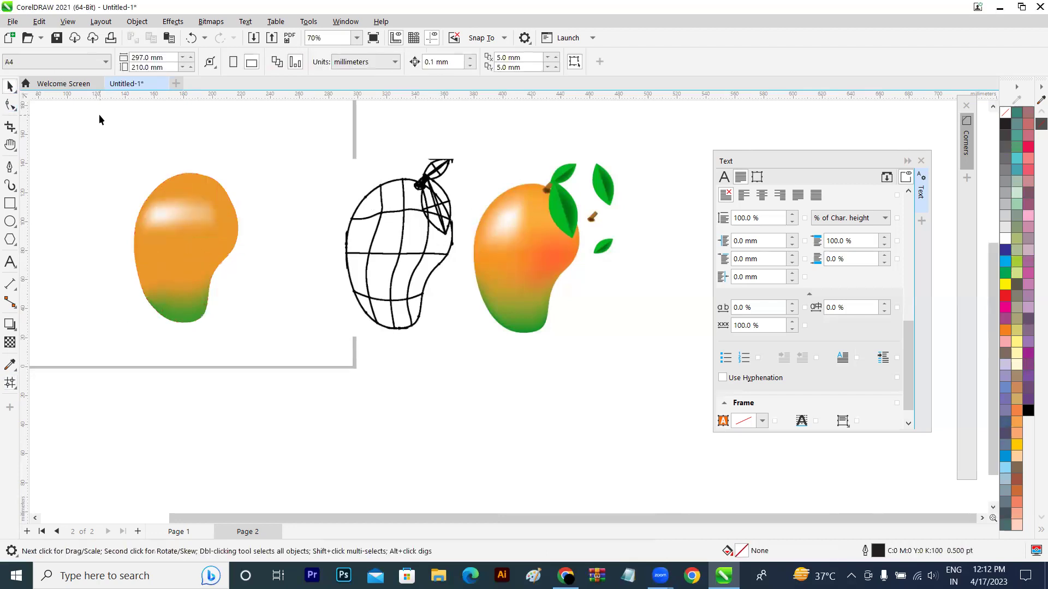
- Add a mesh column just right of the white highlight and colour its node there orange #EA982A, sampled from the mango body
{"action": "scroll", "coordinate": [99, 116], "scroll_direction": "up", "scroll_amount": 2}
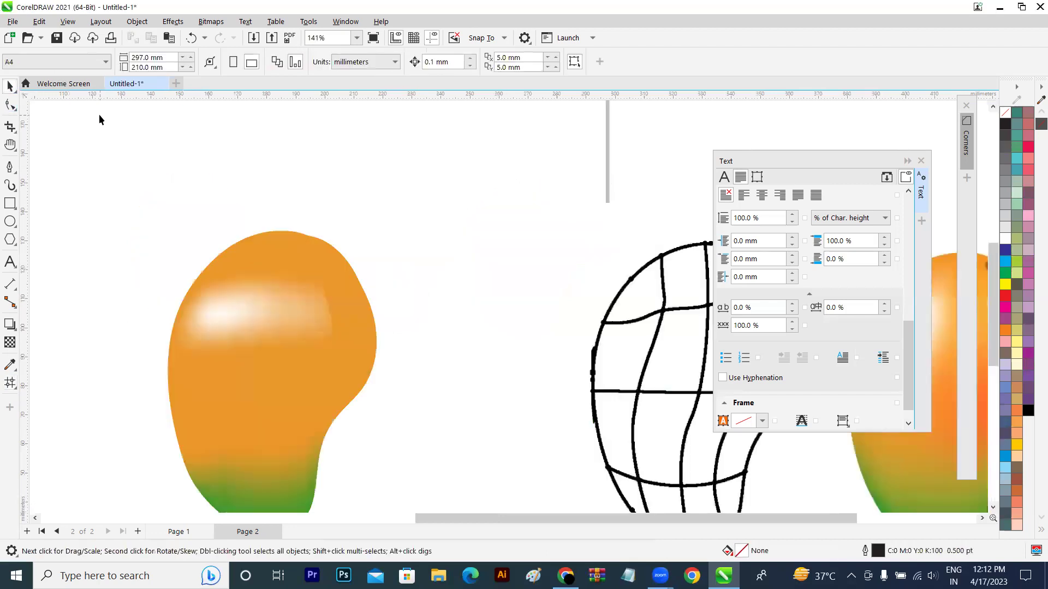
{"action": "key", "text": "m"}
{"action": "left_click", "coordinate": [219, 312]}
{"action": "left_click", "coordinate": [260, 311]}
{"action": "left_click", "coordinate": [136, 62]}
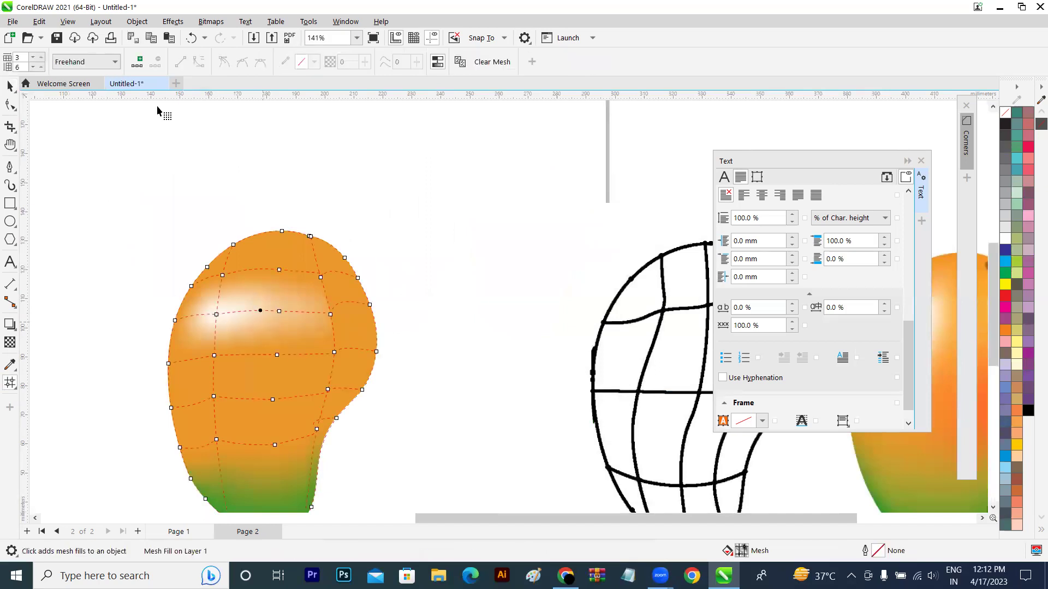
{"action": "left_click", "coordinate": [262, 314]}
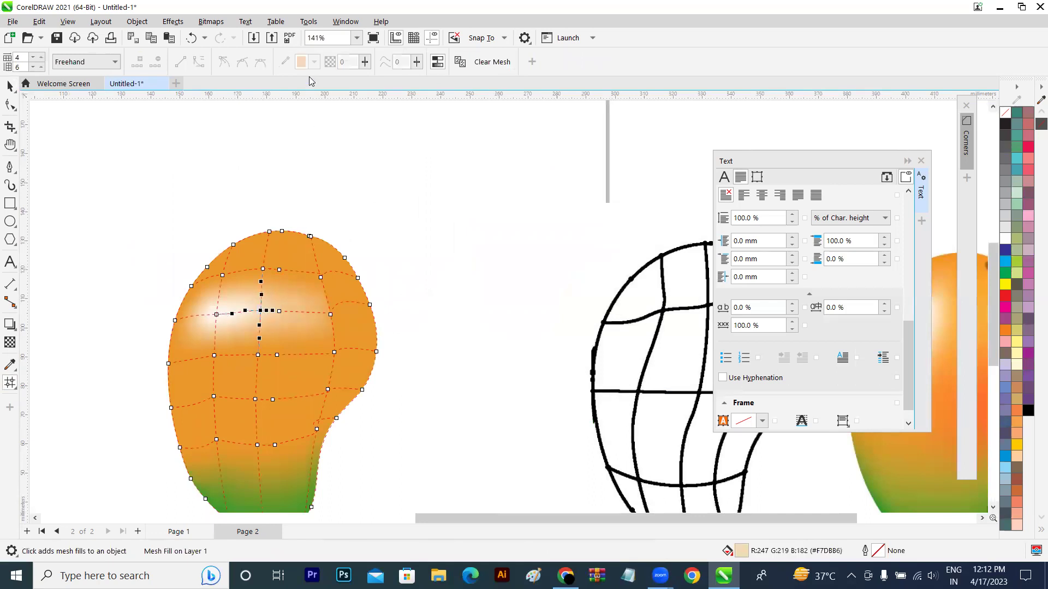
{"action": "left_click", "coordinate": [284, 63]}
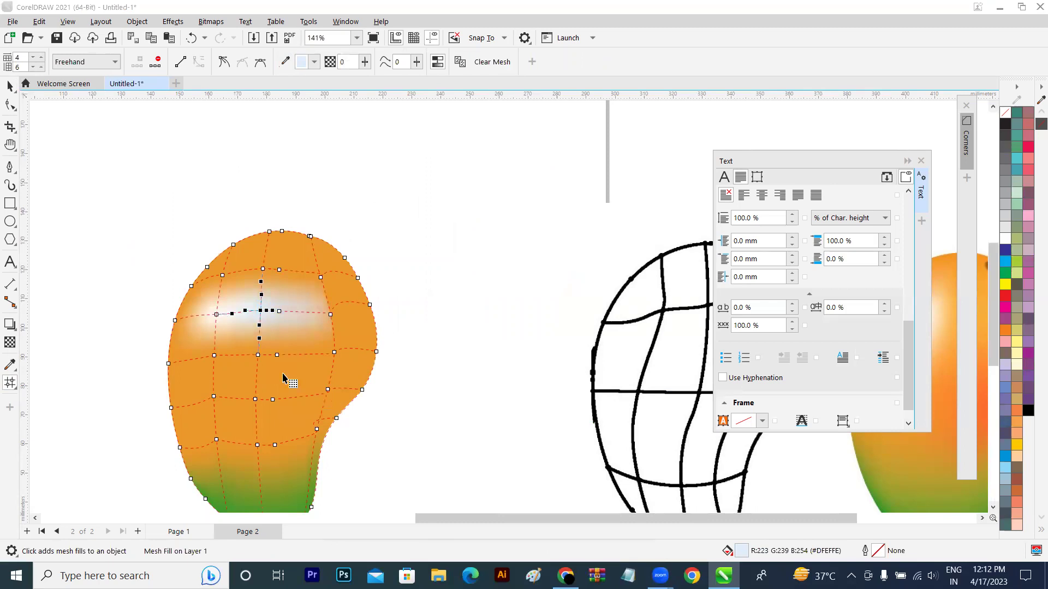
{"action": "left_click", "coordinate": [285, 378]}
{"action": "left_click", "coordinate": [11, 88]}
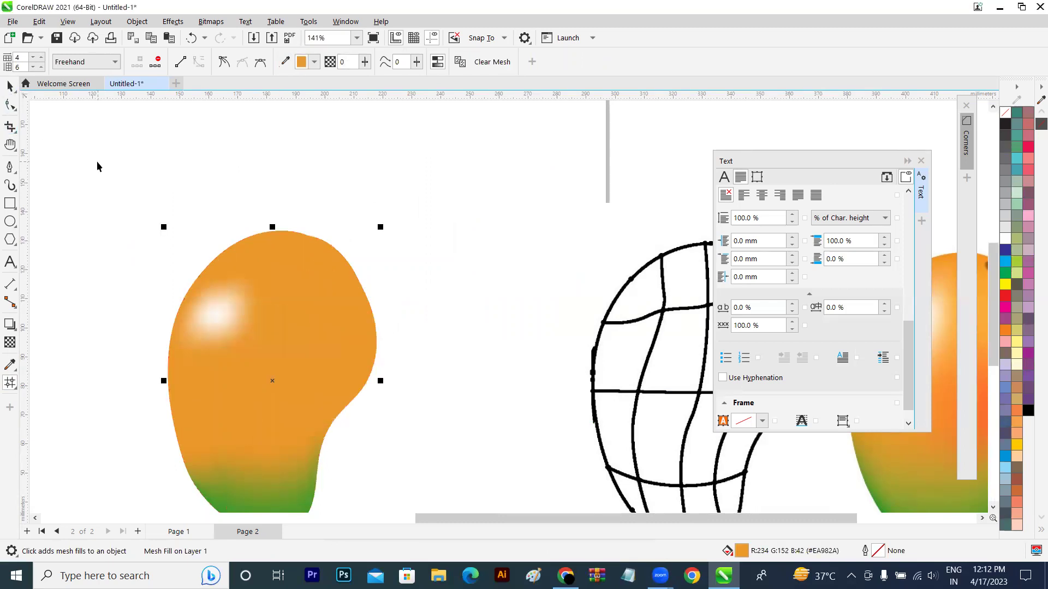
{"action": "left_click", "coordinate": [97, 161]}
{"action": "scroll", "coordinate": [97, 161], "scroll_direction": "down", "scroll_amount": 2}
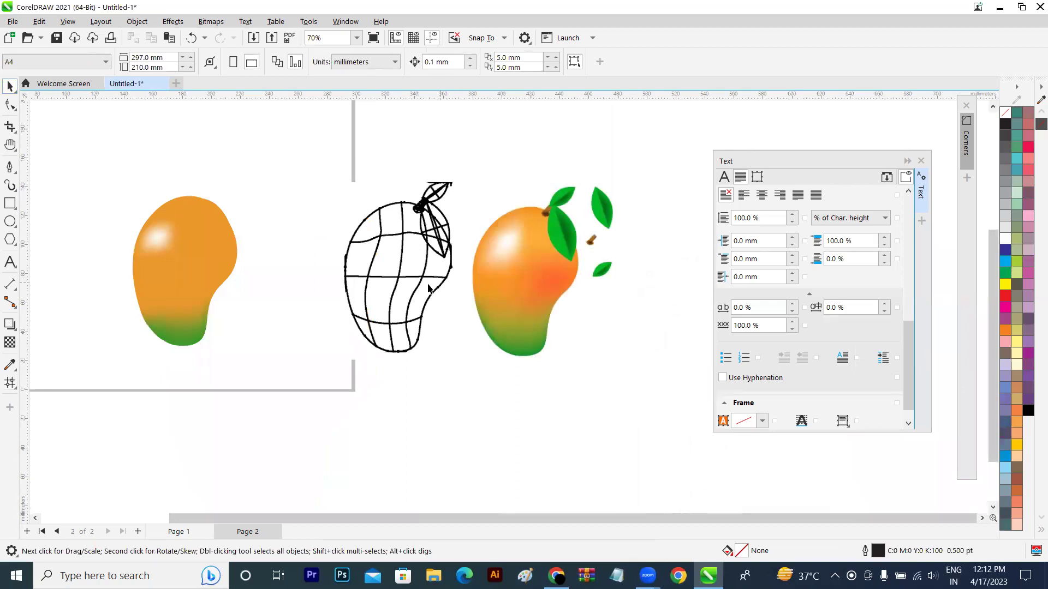
- Colour the four mesh nodes around the mango's right bulge orange-red #FD662D, sampled from the reddish area of the reference mango
{"action": "left_click", "coordinate": [193, 280]}
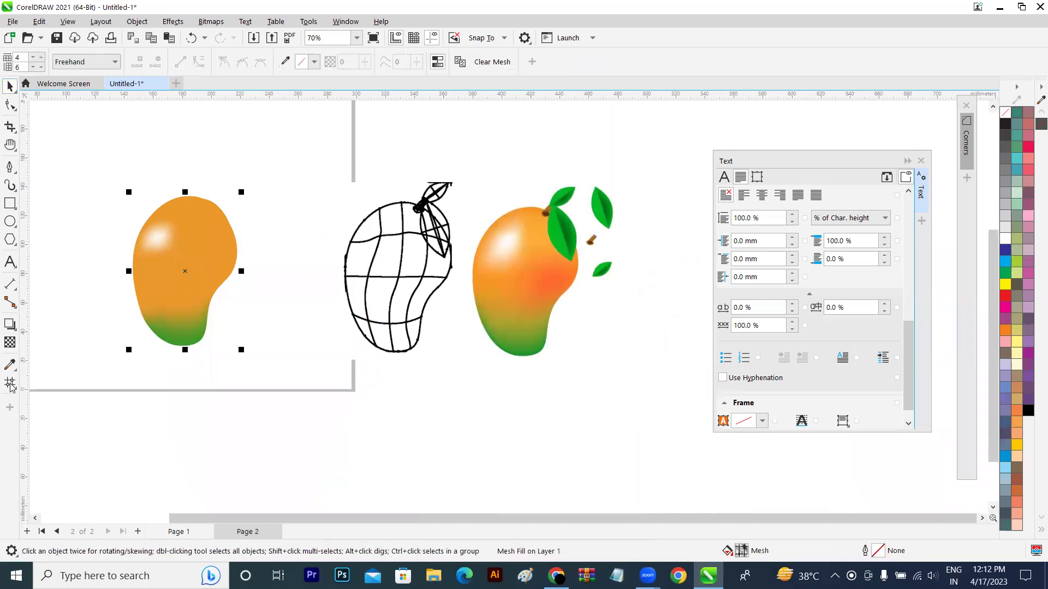
{"action": "key", "text": "m"}
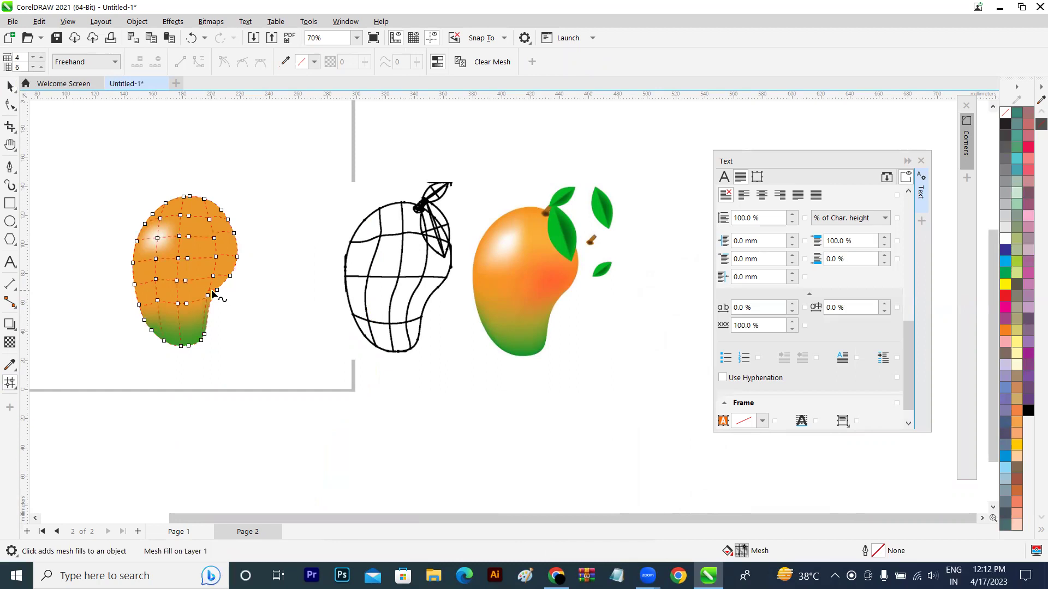
{"action": "left_click_drag", "start_coordinate": [209, 298], "coordinate": [211, 274]}
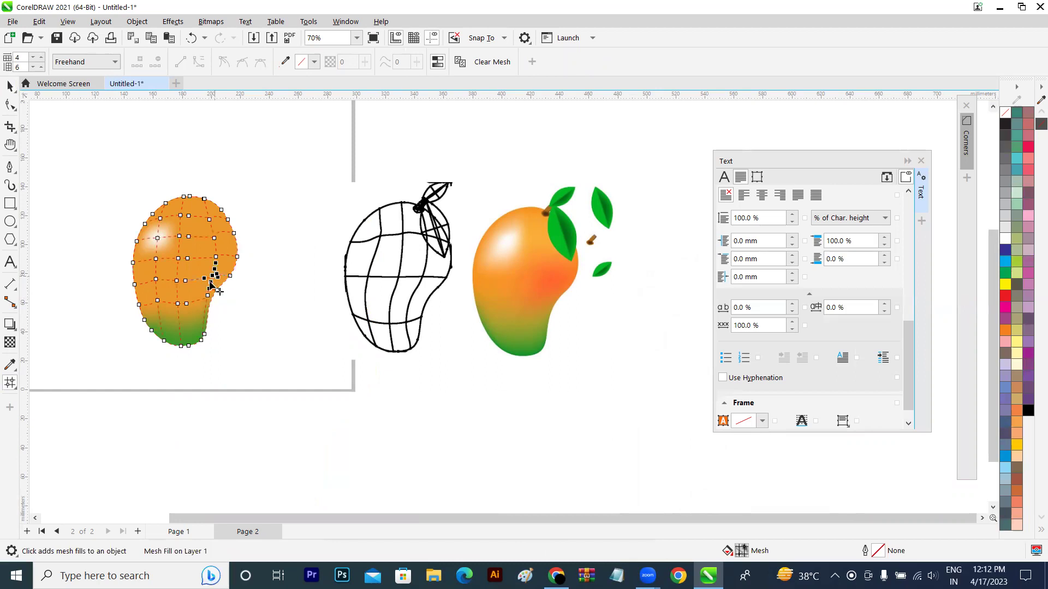
{"action": "left_click", "coordinate": [285, 61]}
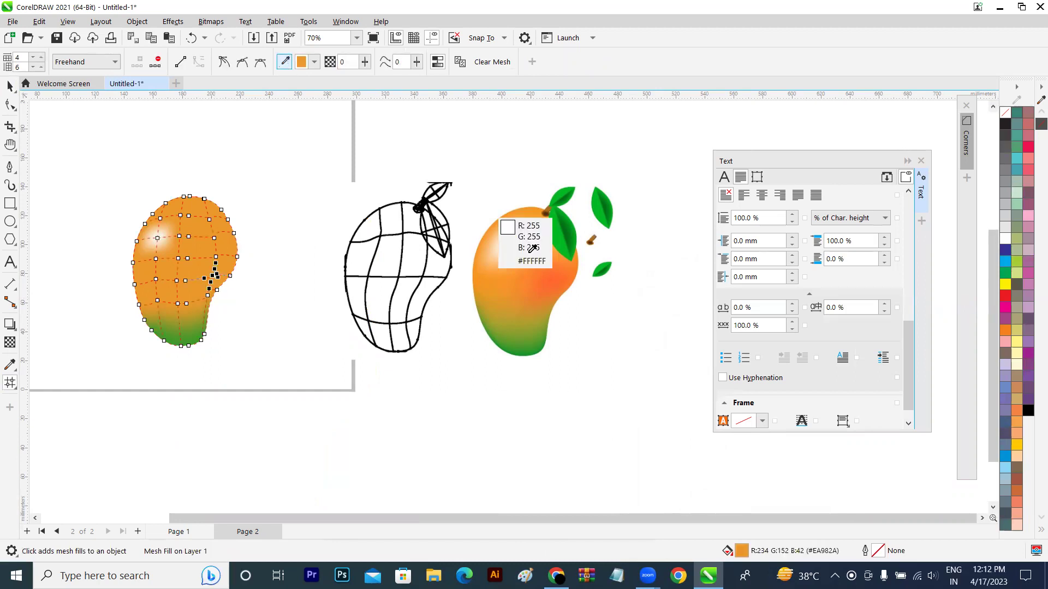
{"action": "left_click", "coordinate": [552, 293]}
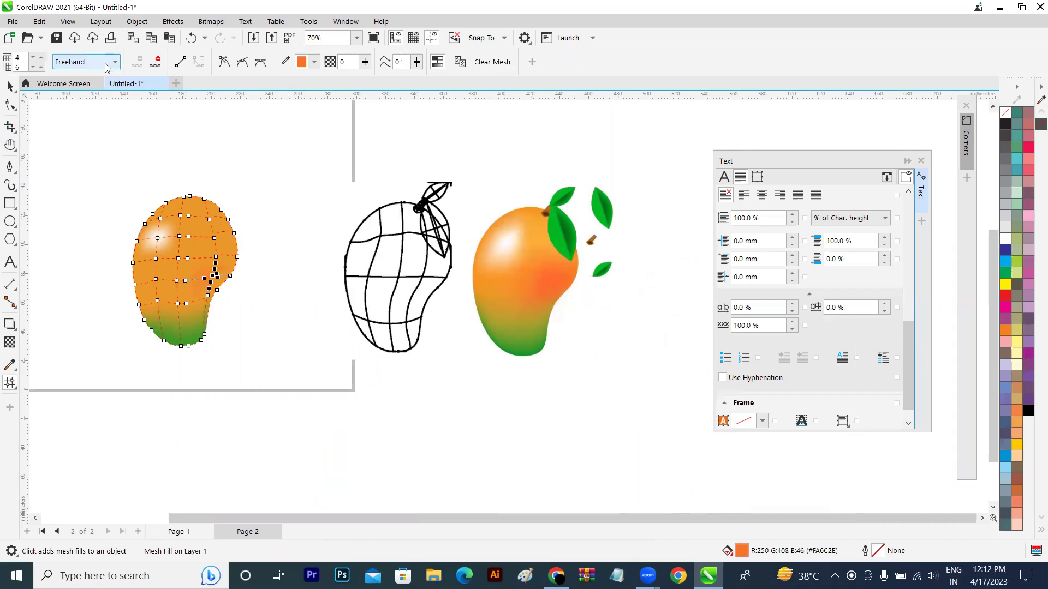
{"action": "left_click", "coordinate": [213, 269]}
{"action": "left_click", "coordinate": [286, 61]}
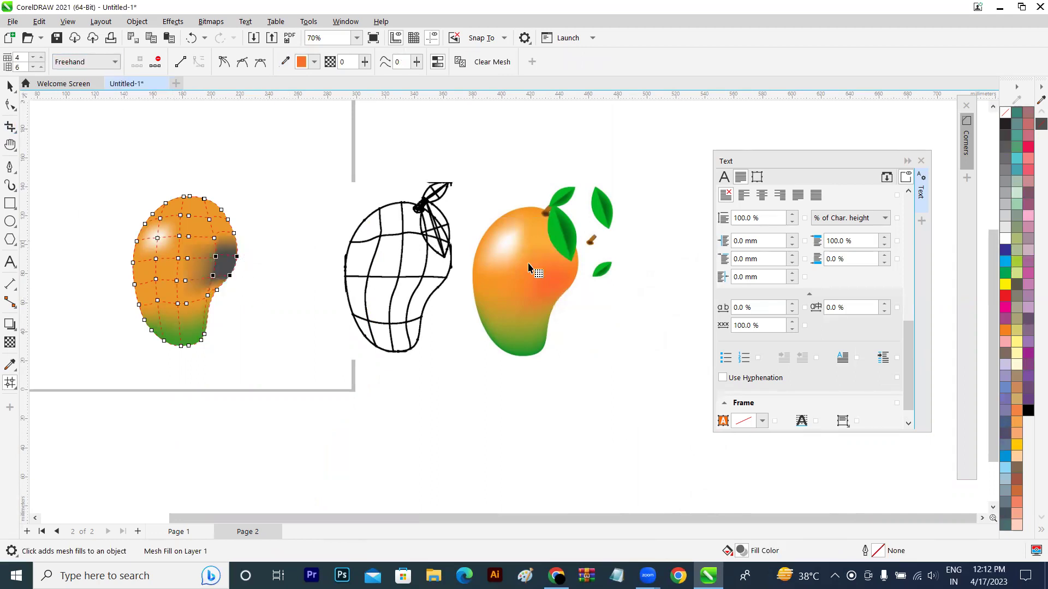
{"action": "left_click", "coordinate": [533, 272]}
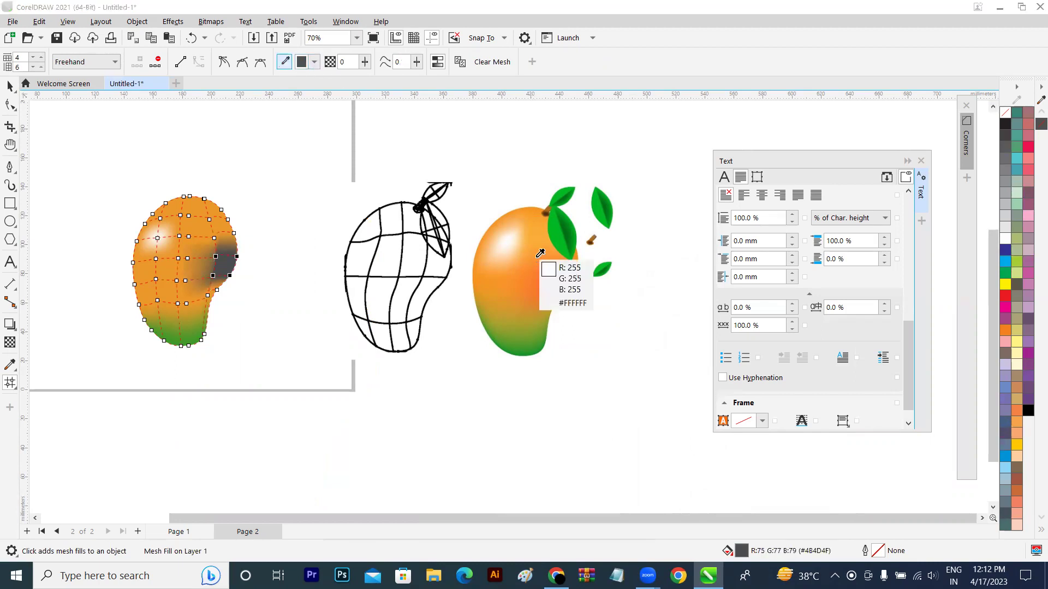
{"action": "left_click", "coordinate": [553, 290]}
{"action": "key", "text": "Escape"}
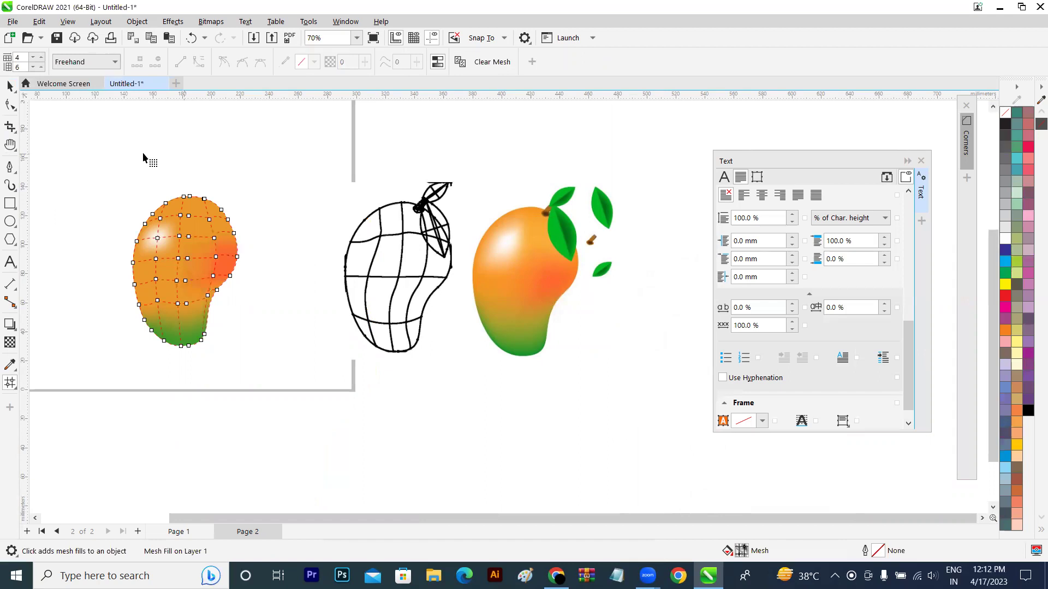
{"action": "left_click", "coordinate": [9, 87]}
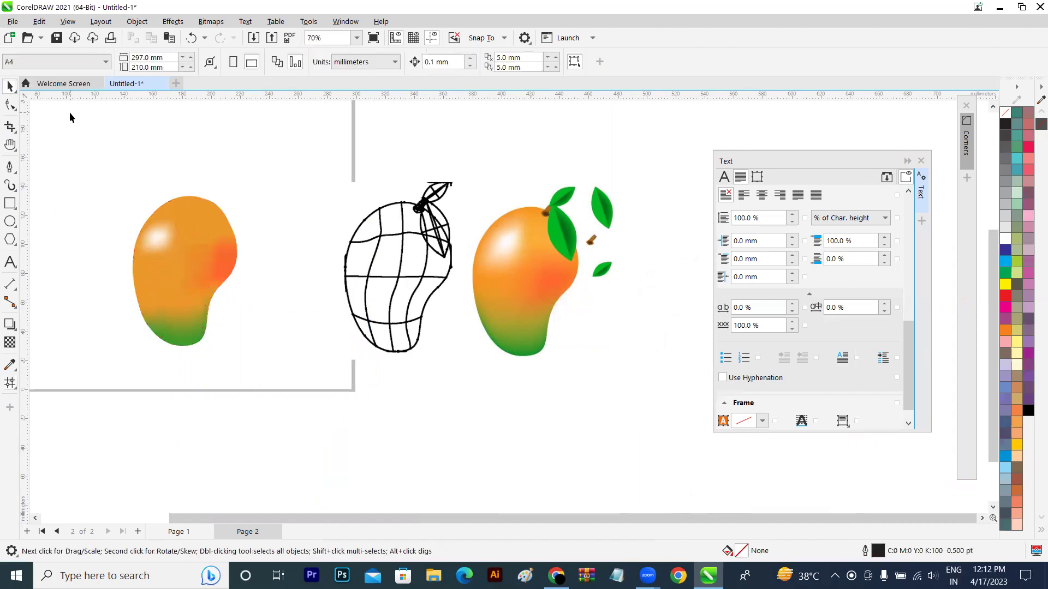
- Move the two inner mesh nodes of the orange-red patch slightly left to extend the patch further into the mango
{"action": "scroll", "coordinate": [70, 112], "scroll_direction": "up", "scroll_amount": 2}
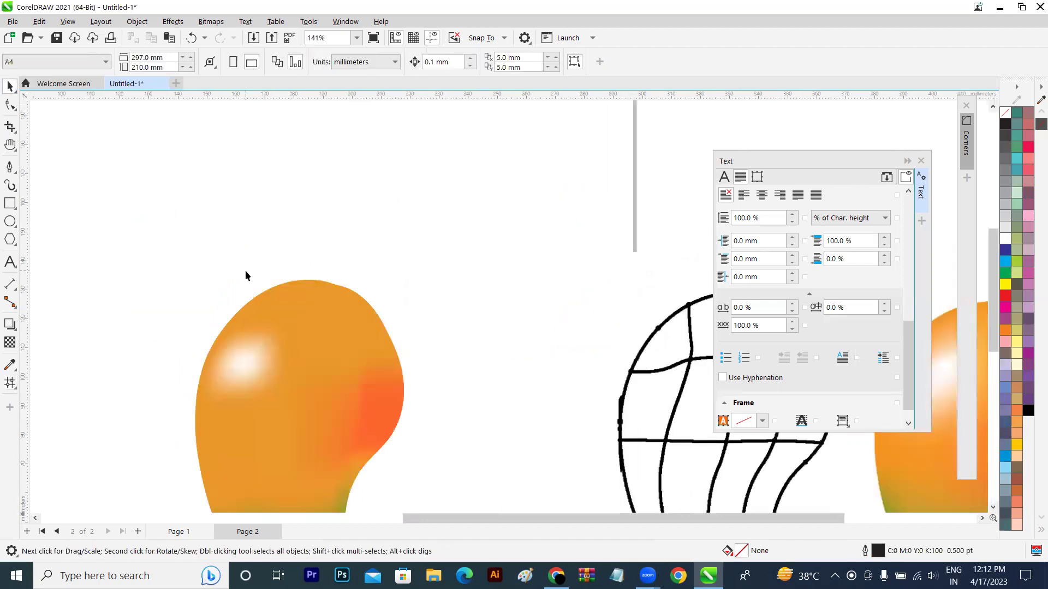
{"action": "key", "text": "h"}
{"action": "left_click_drag", "start_coordinate": [249, 235], "coordinate": [11, 174]}
{"action": "left_click_drag", "start_coordinate": [88, 183], "coordinate": [270, 234]}
{"action": "left_click", "coordinate": [9, 85]}
{"action": "left_click", "coordinate": [293, 304]}
{"action": "left_click", "coordinate": [11, 382]}
{"action": "left_click", "coordinate": [291, 297]}
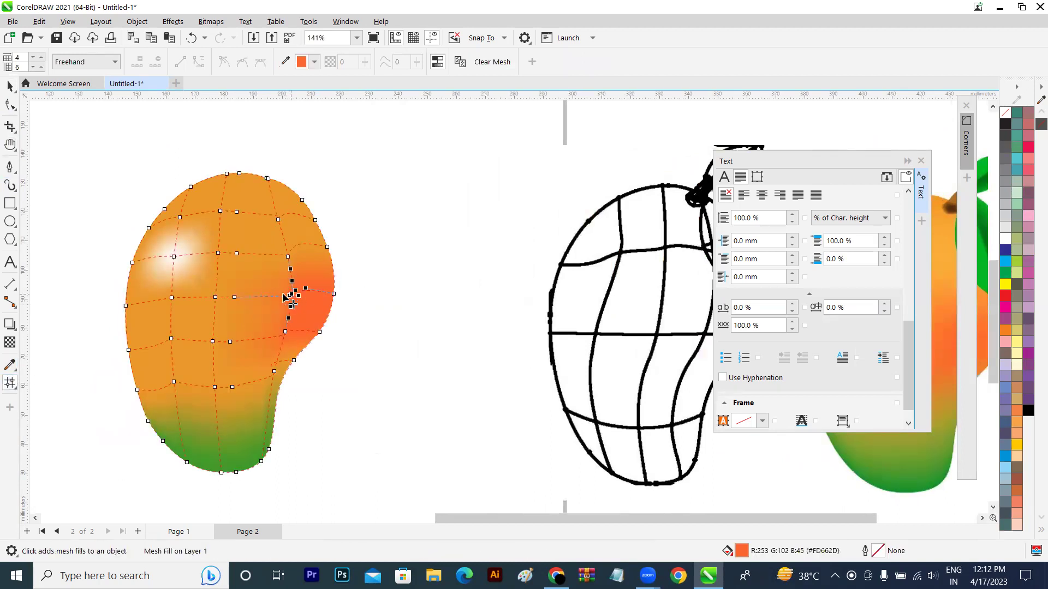
{"action": "double_click", "coordinate": [285, 331]}
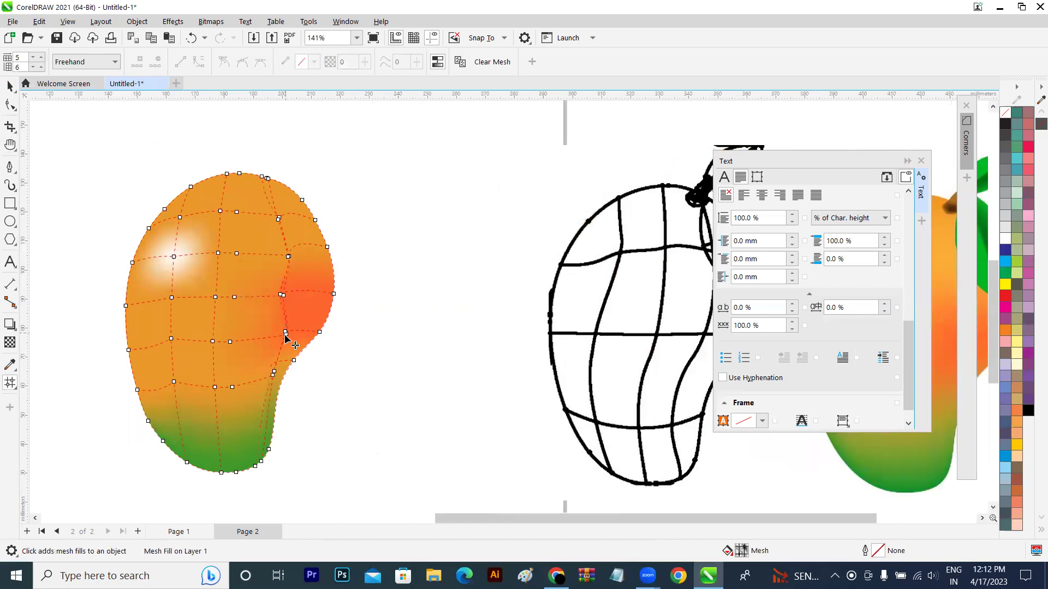
{"action": "left_click_drag", "start_coordinate": [286, 333], "coordinate": [273, 334]}
{"action": "left_click", "coordinate": [10, 86]}
{"action": "left_click", "coordinate": [97, 123]}
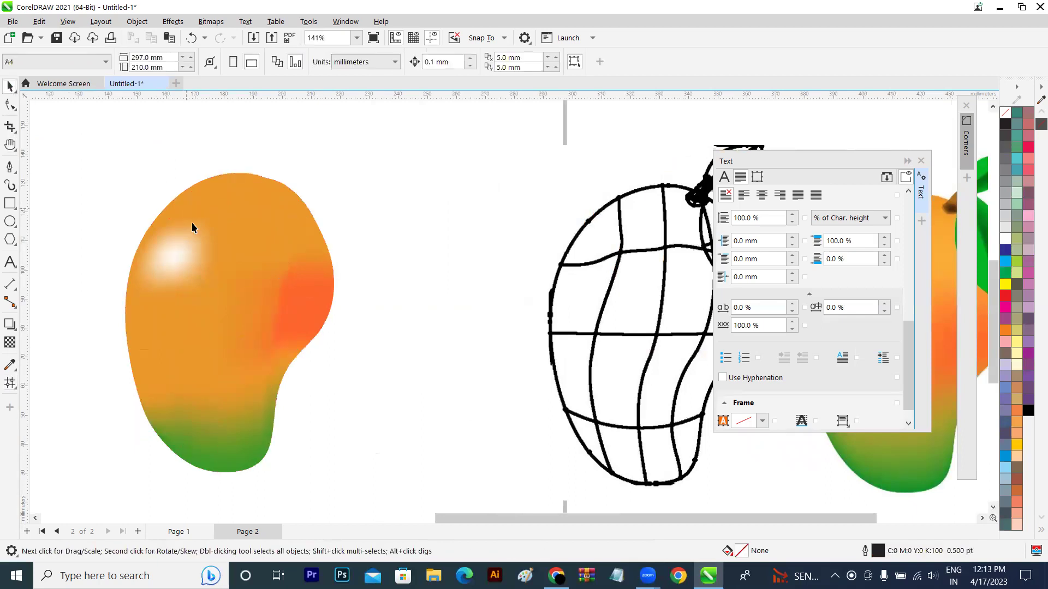
- Colour the upper inner mesh node of the orange-red patch orange #EA982A, sampled from the mango body, to soften the patch
{"action": "left_click", "coordinate": [287, 279]}
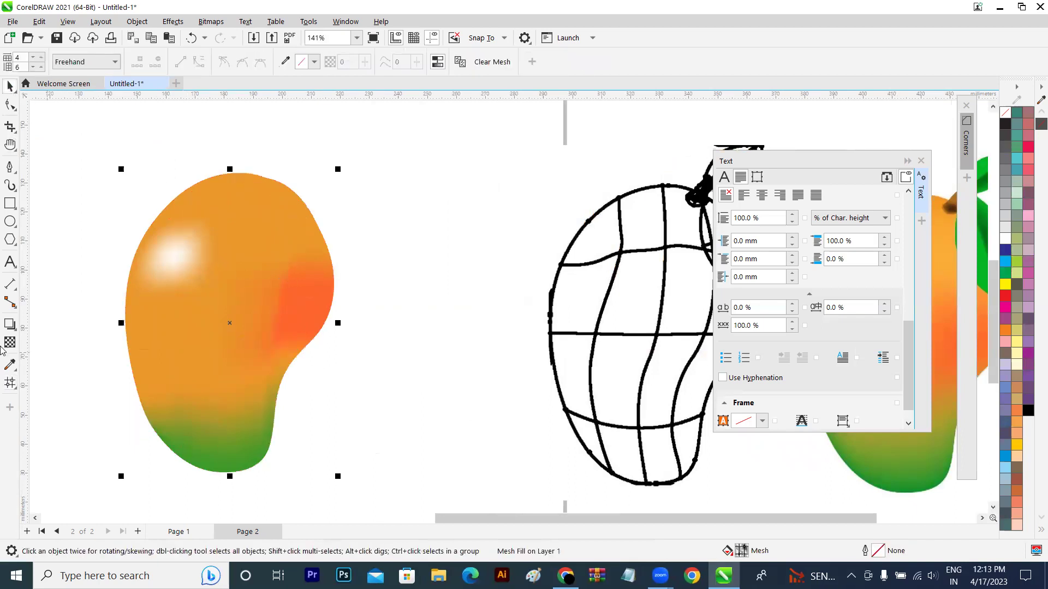
{"action": "left_click", "coordinate": [10, 384]}
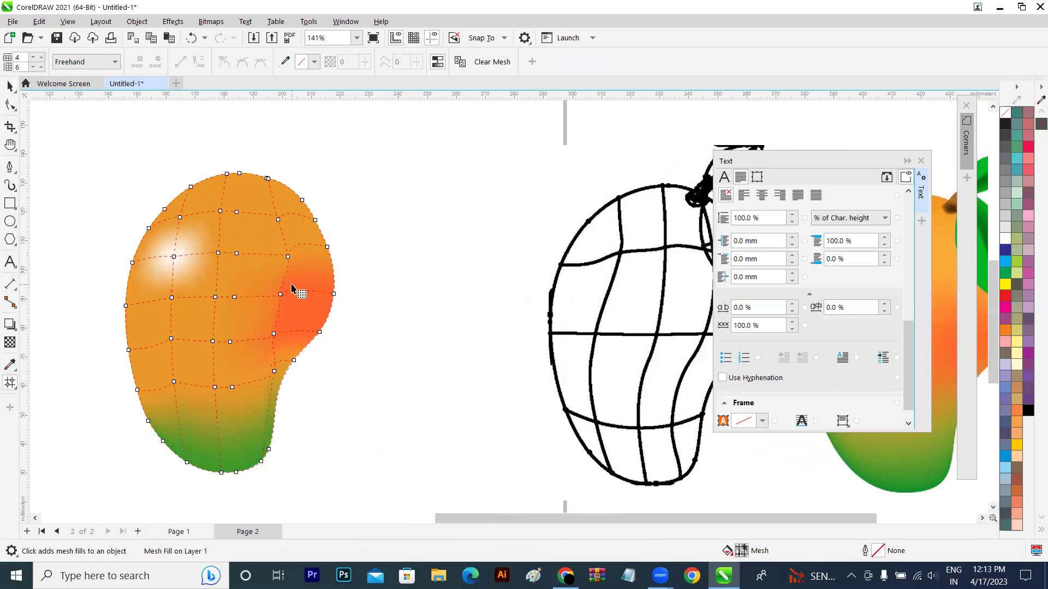
{"action": "left_click_drag", "start_coordinate": [277, 313], "coordinate": [280, 273]}
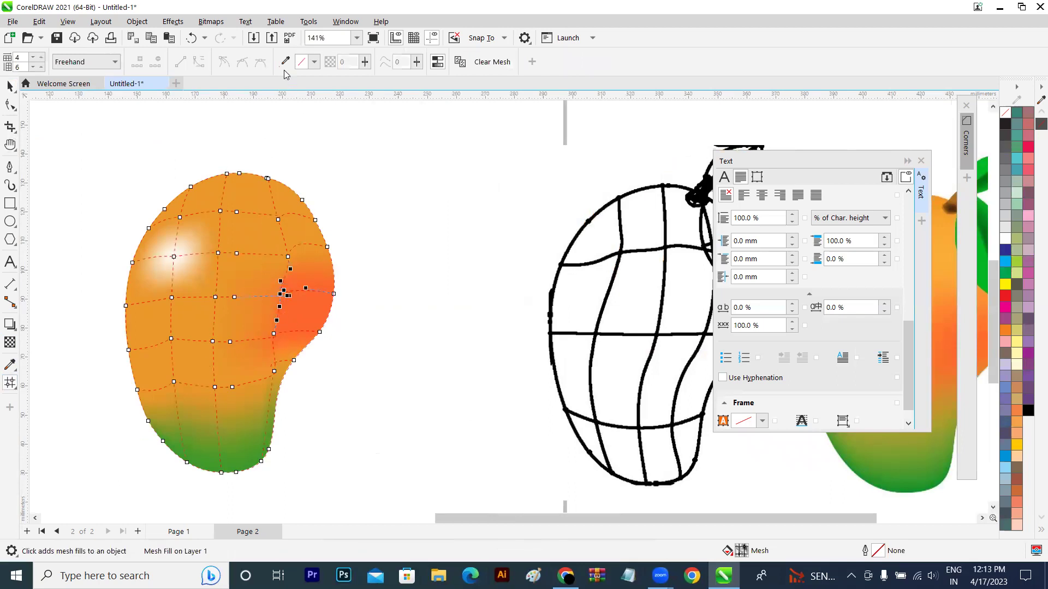
{"action": "left_click", "coordinate": [250, 235]}
{"action": "left_click", "coordinate": [10, 86]}
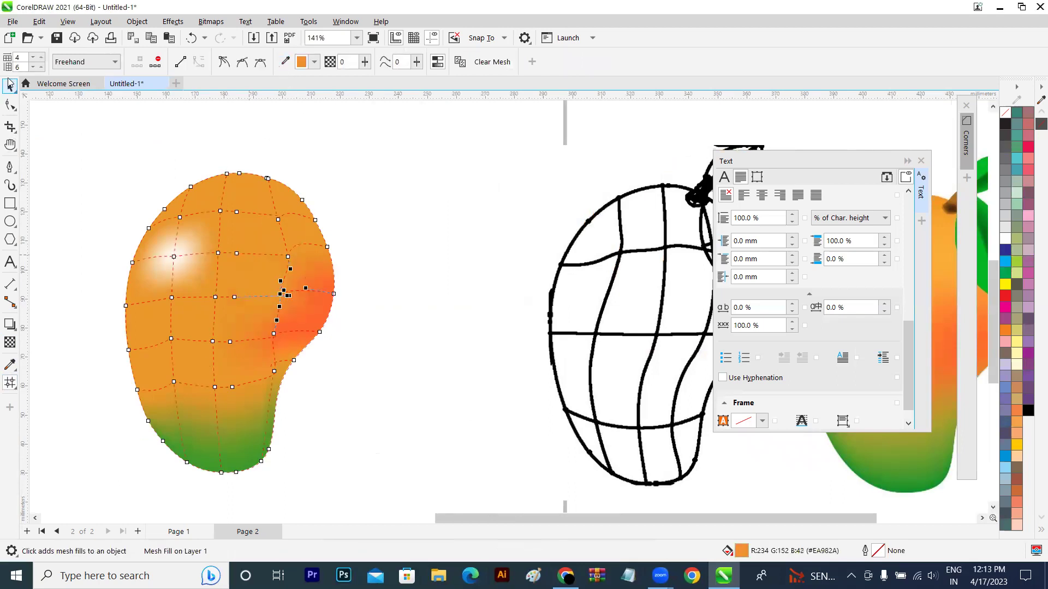
{"action": "left_click", "coordinate": [99, 159]}
{"action": "key", "text": "space"}
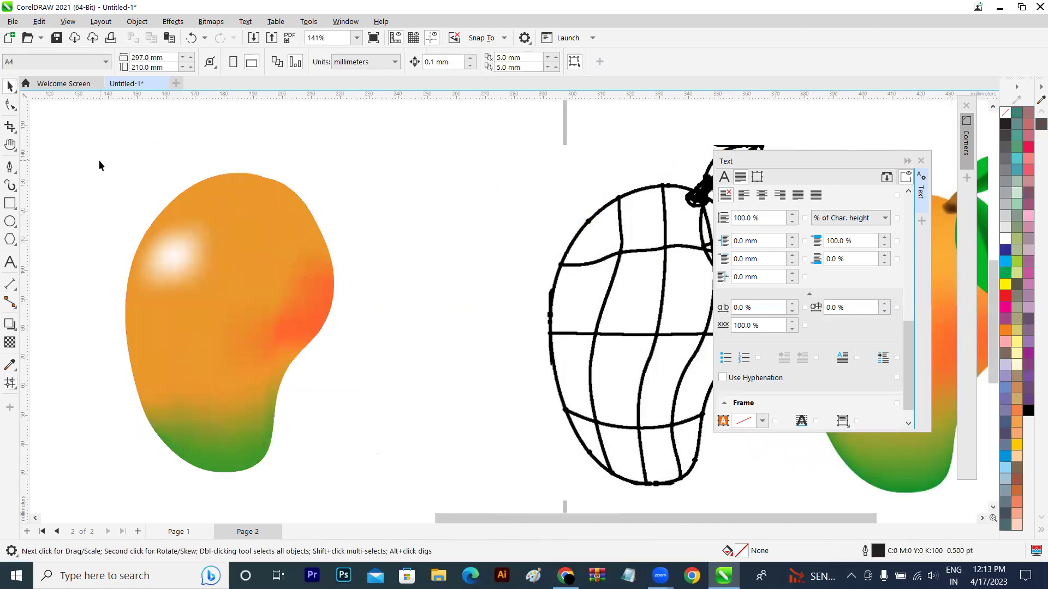
- Colour the lower inner mesh node of the mango's orange-red patch orange, sampled from the mango body, to soften the patch
{"action": "left_click", "coordinate": [267, 326]}
{"action": "key", "text": "space"}
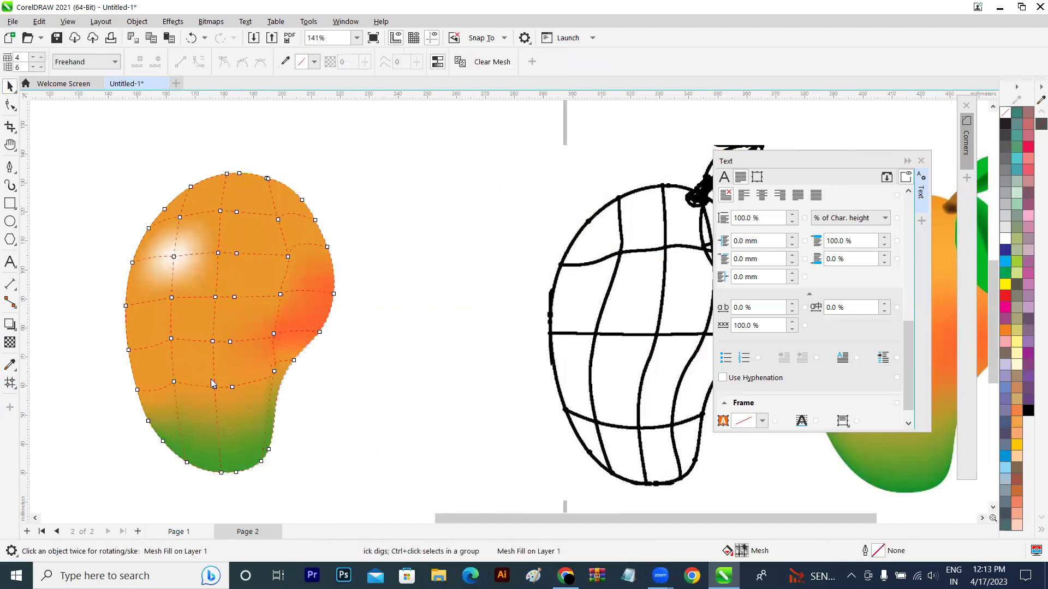
{"action": "left_click", "coordinate": [274, 333]}
{"action": "left_click", "coordinate": [285, 62]}
{"action": "left_click", "coordinate": [244, 279]}
{"action": "key", "text": "space"}
{"action": "left_click", "coordinate": [97, 129]}
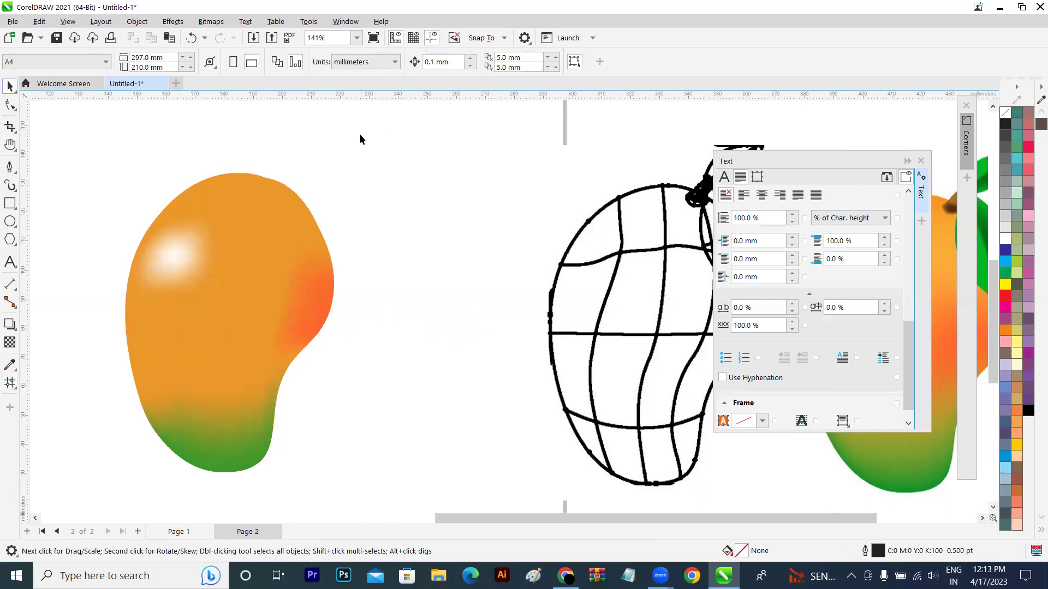
- Draw a circle between the mango and the wireframe, enlarge it to about 35 mm, and place a duplicate overlapping its right side
{"action": "left_click", "coordinate": [13, 229]}
{"action": "left_click", "coordinate": [43, 219]}
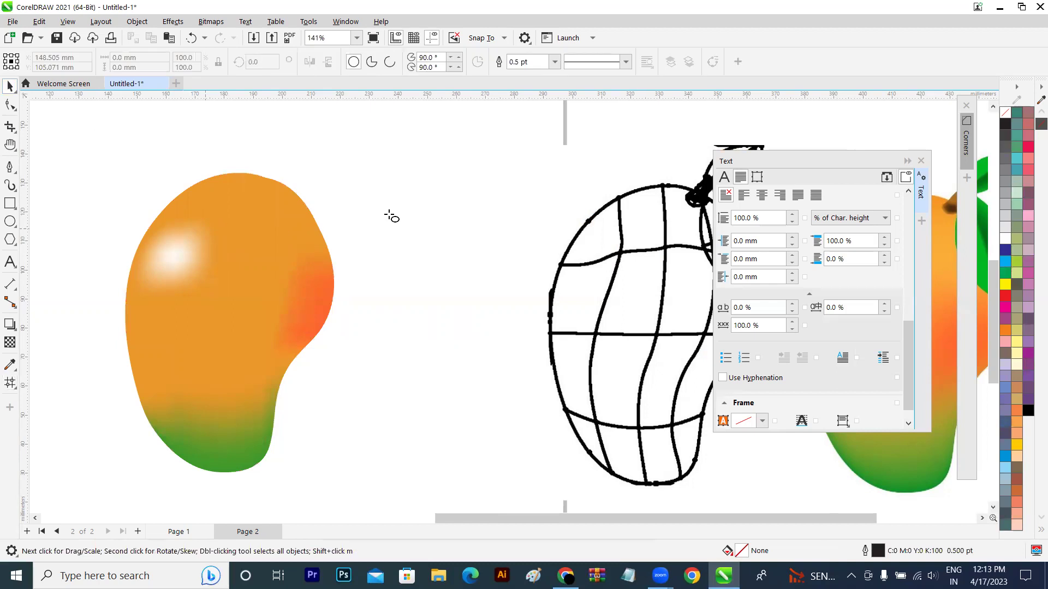
{"action": "mouse_move", "coordinate": [405, 195]}
{"action": "left_mouse_down"}
{"action": "mouse_move", "coordinate": [421, 227]}
{"action": "mouse_move", "coordinate": [439, 229]}
{"action": "left_mouse_up"}
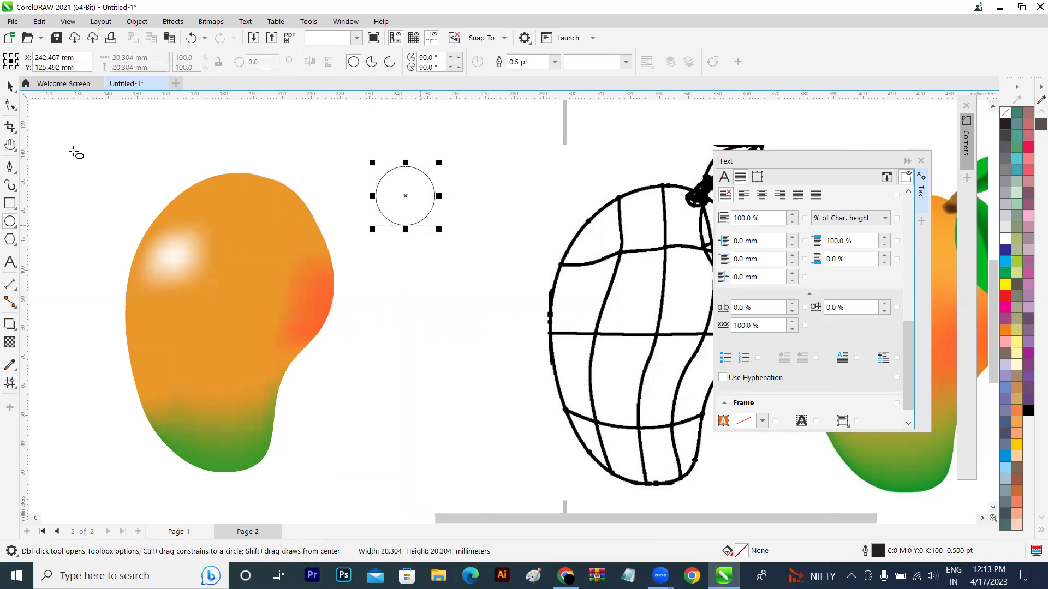
{"action": "left_click", "coordinate": [15, 86]}
{"action": "key", "text": "space"}
{"action": "left_click_drag", "start_coordinate": [440, 163], "coordinate": [490, 164]}
{"action": "left_click", "coordinate": [427, 168]}
{"action": "left_click", "coordinate": [395, 132]}
- Use Smart Fill to create a yellow #E1ED00 leaf shape from the overlap of the two circles
{"action": "left_click", "coordinate": [10, 383]}
{"action": "left_click", "coordinate": [54, 397]}
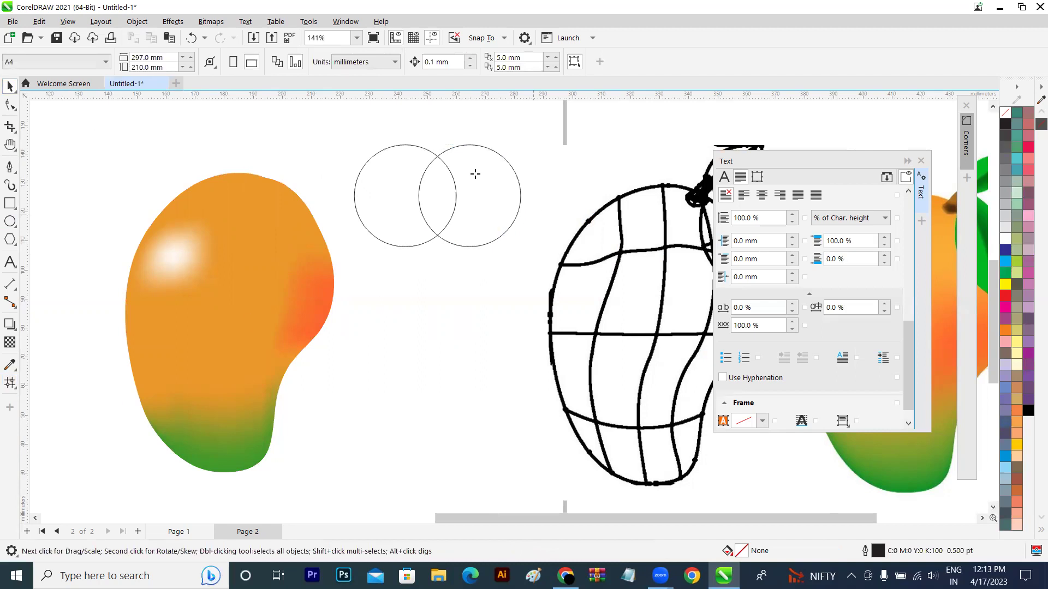
{"action": "left_click", "coordinate": [434, 181]}
- Delete both construction circles, keeping only the filled leaf shape
{"action": "left_click", "coordinate": [9, 87]}
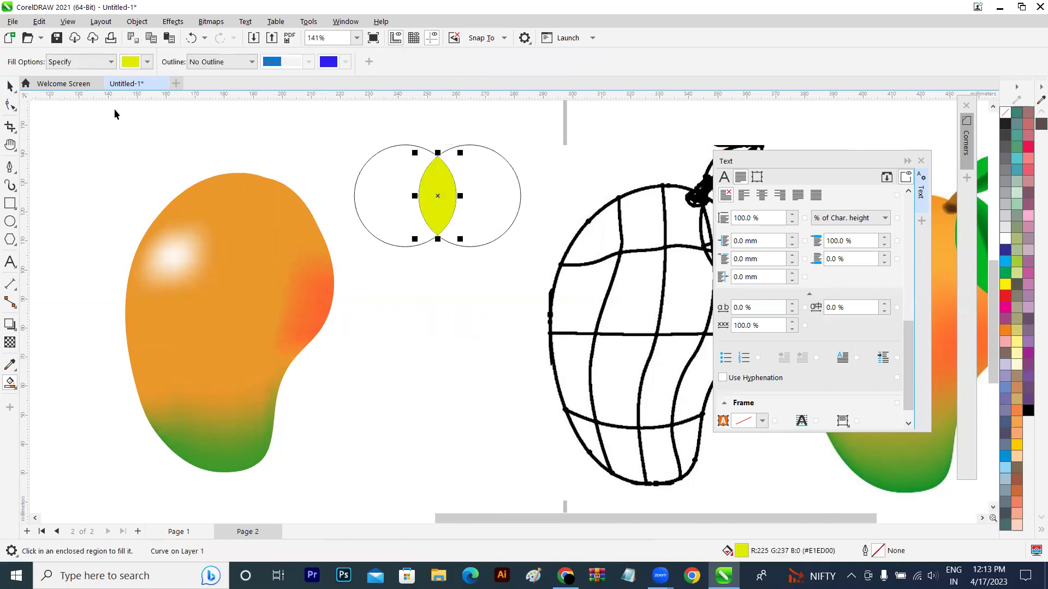
{"action": "left_click", "coordinate": [366, 188]}
{"action": "key", "text": "Delete"}
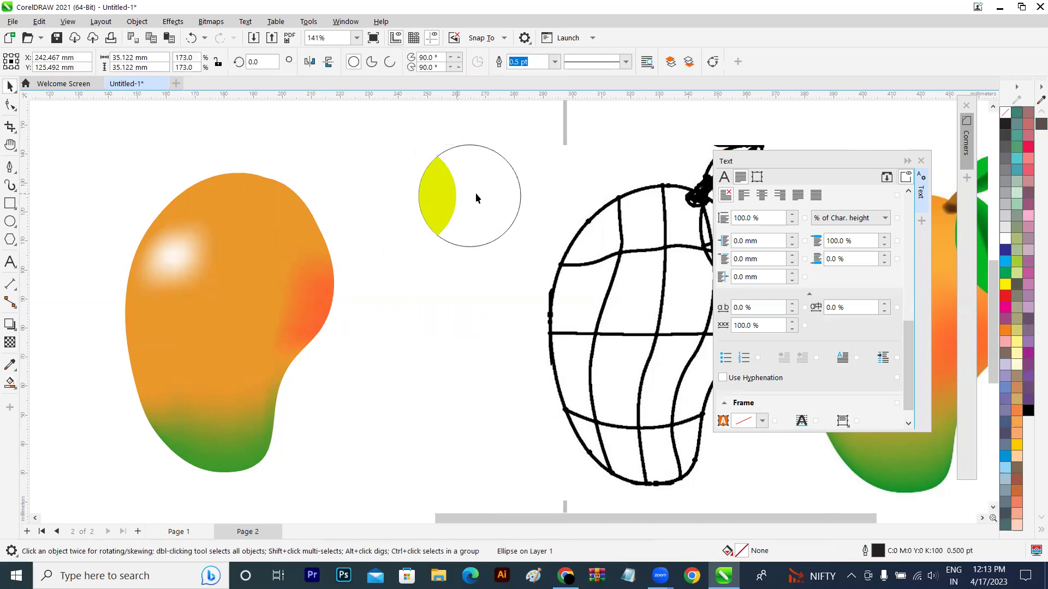
{"action": "left_click", "coordinate": [477, 196]}
{"action": "key", "text": "Delete"}
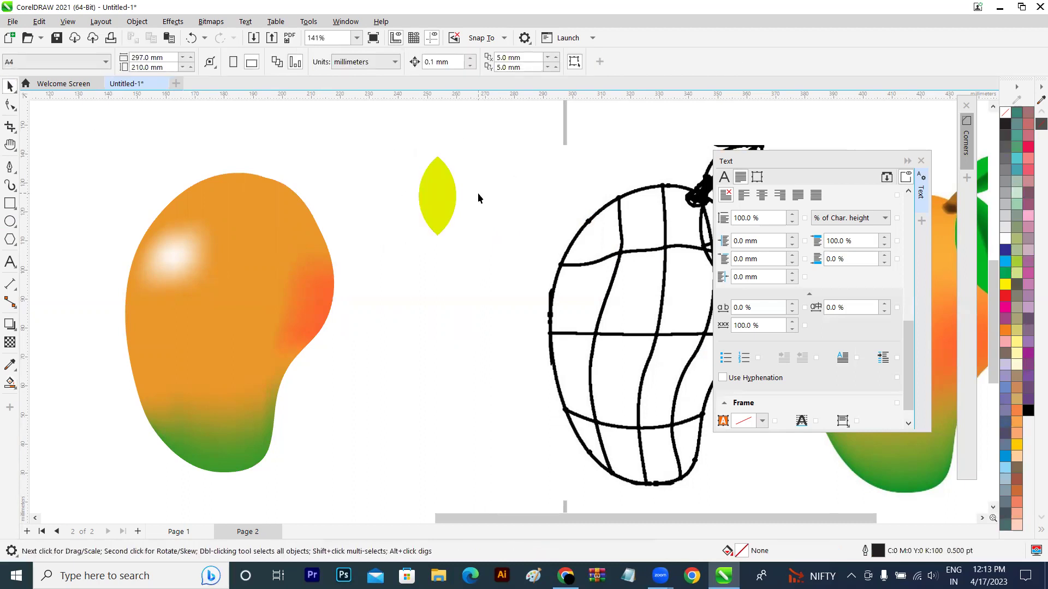
- Fill the leaf shape with green #00B822, sampled from the large leaf of the reference mango
{"action": "scroll", "coordinate": [454, 192], "scroll_direction": "down", "scroll_amount": 1}
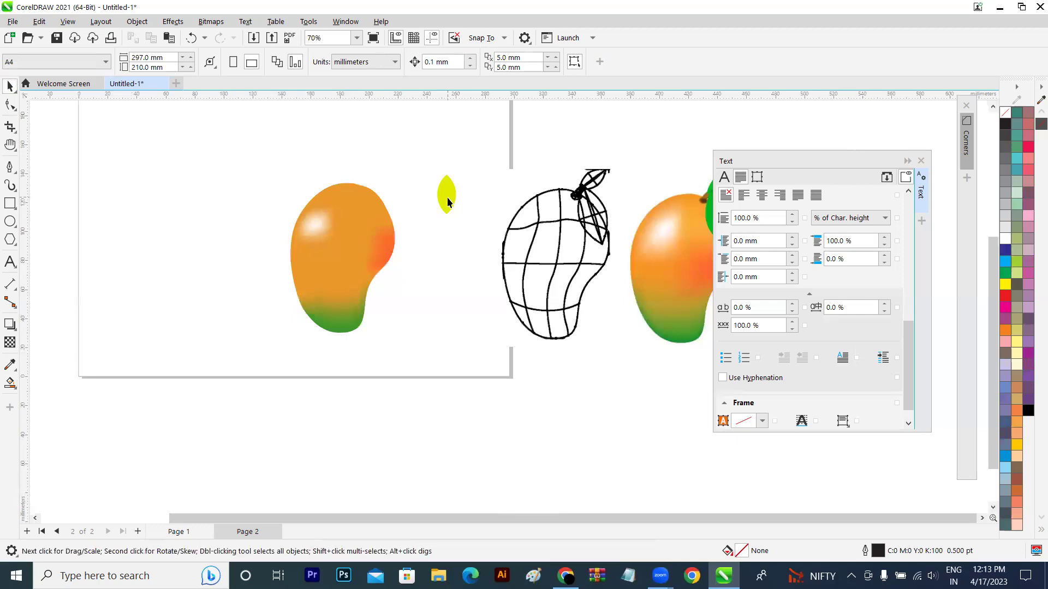
{"action": "key", "text": "h"}
{"action": "left_click_drag", "start_coordinate": [288, 283], "coordinate": [272, 286]}
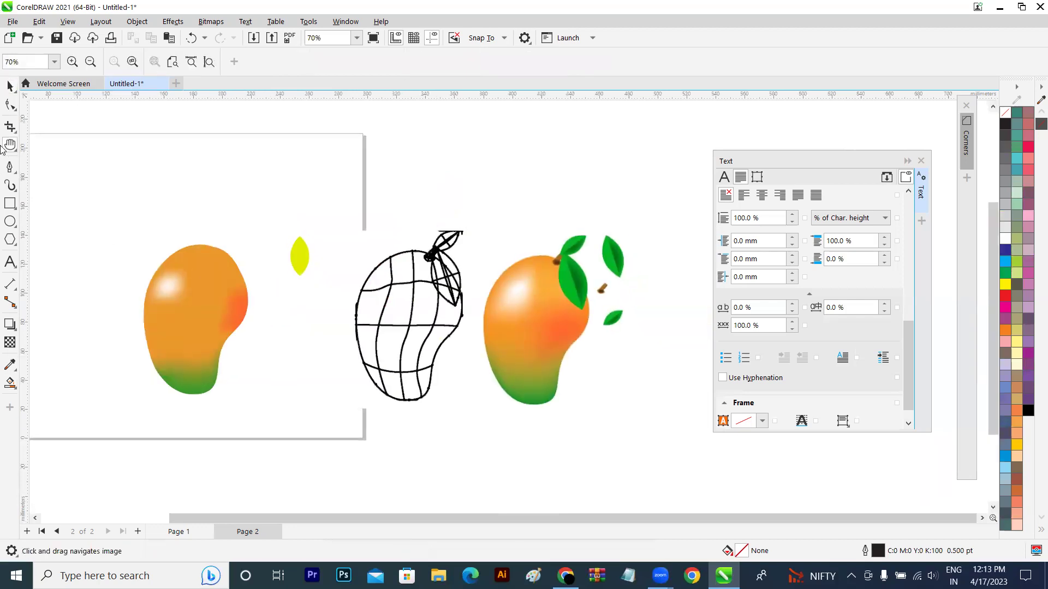
{"action": "left_click", "coordinate": [9, 85]}
{"action": "left_click", "coordinate": [300, 255]}
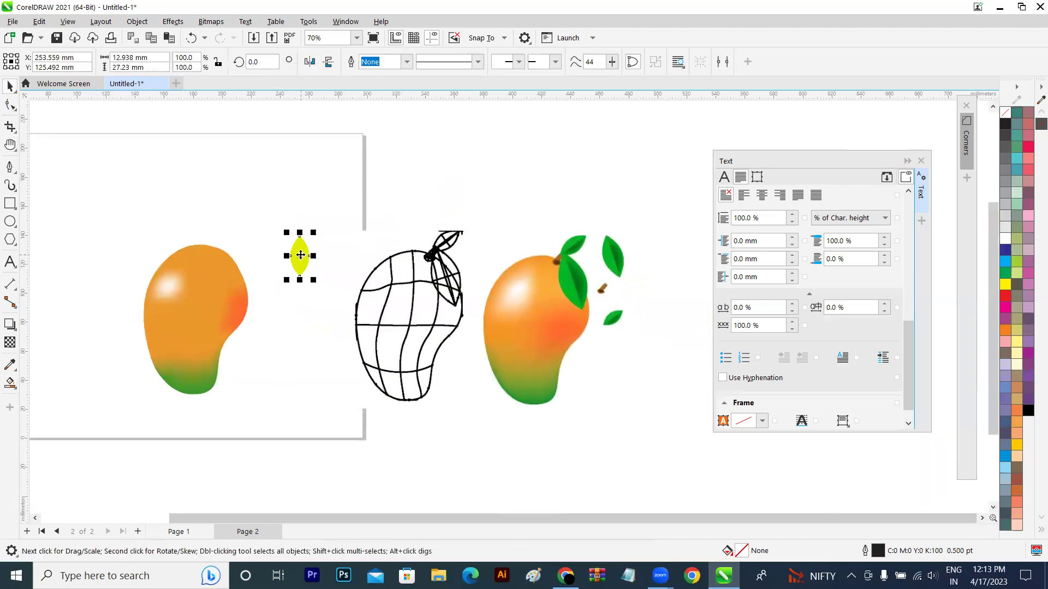
{"action": "left_click", "coordinate": [9, 364]}
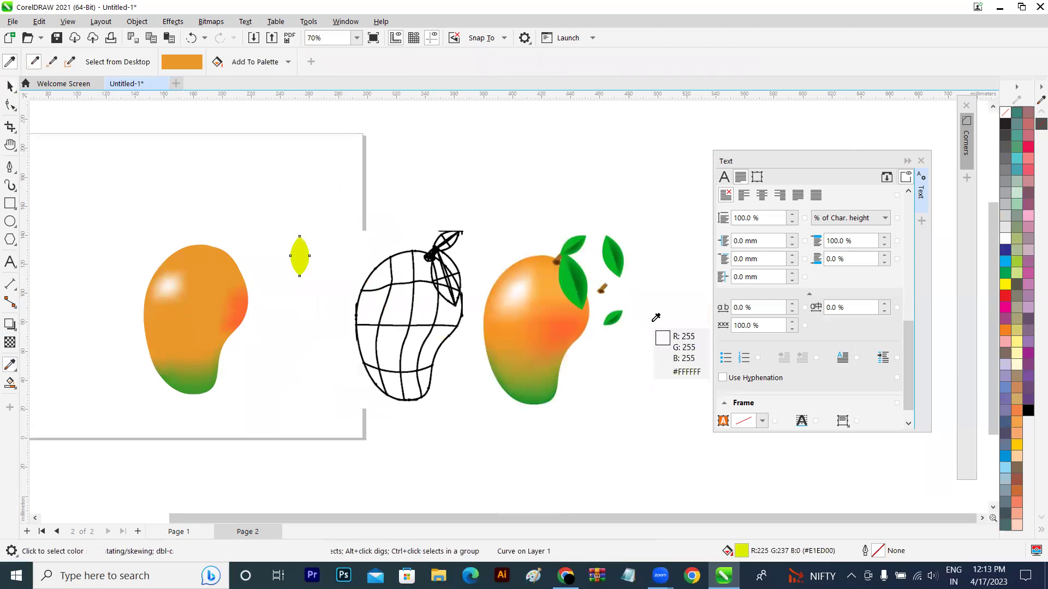
{"action": "left_click", "coordinate": [574, 279]}
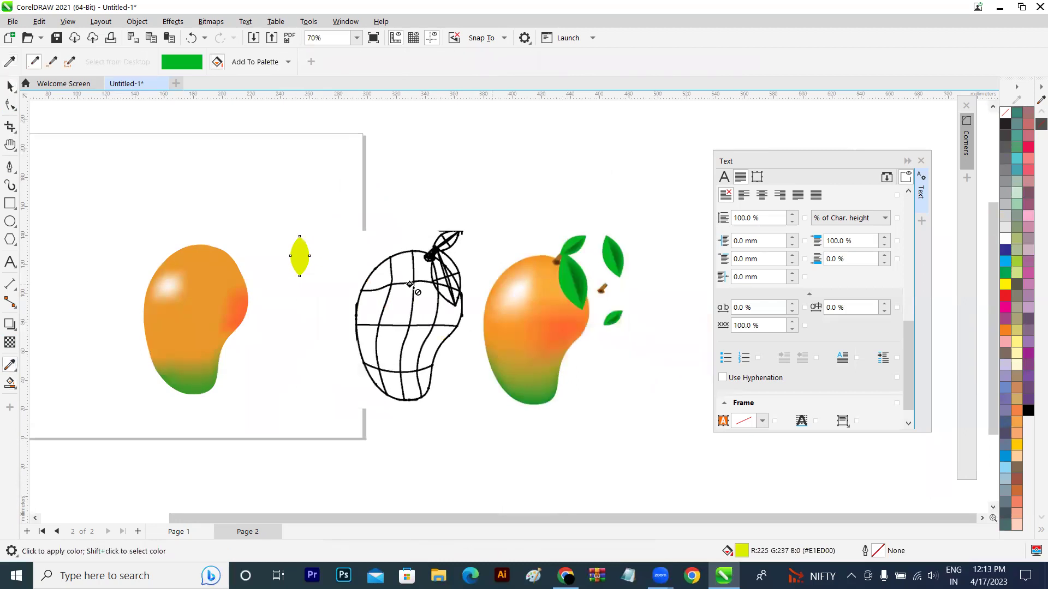
{"action": "left_click", "coordinate": [297, 255]}
{"action": "left_click", "coordinate": [9, 86]}
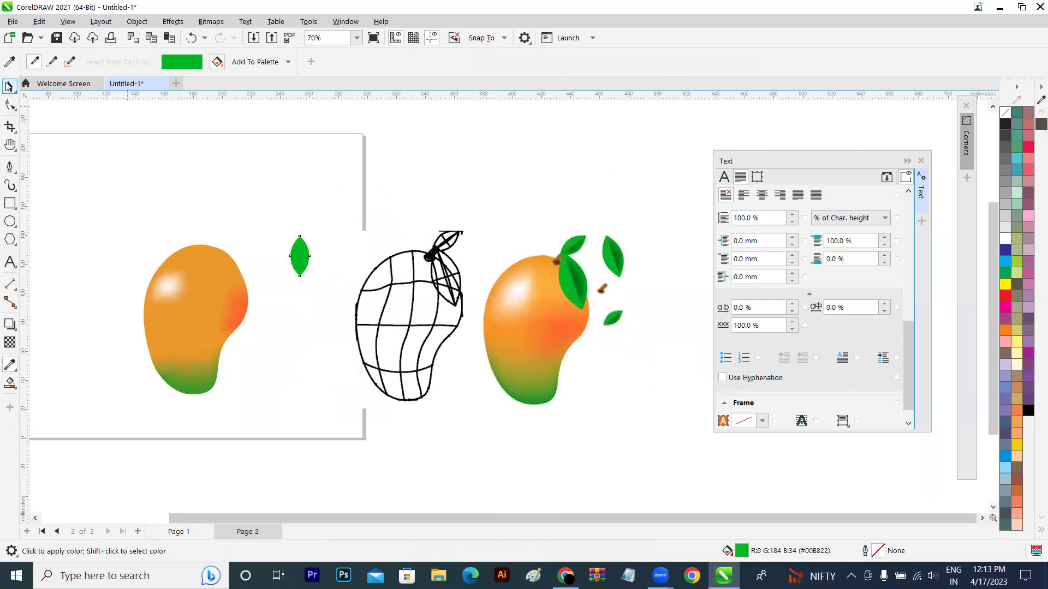
{"action": "key", "text": "space"}
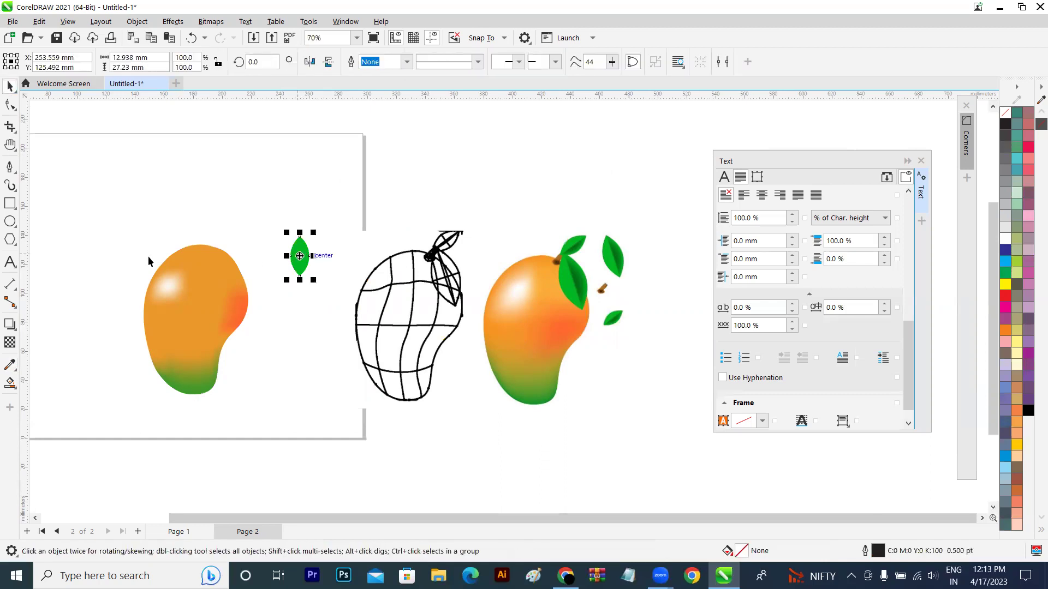
- Apply a Mesh Fill to the green leaf with a grid of 3 columns and 2 rows
{"action": "left_click", "coordinate": [10, 383]}
{"action": "left_click", "coordinate": [10, 383]}
{"action": "left_click", "coordinate": [60, 414]}
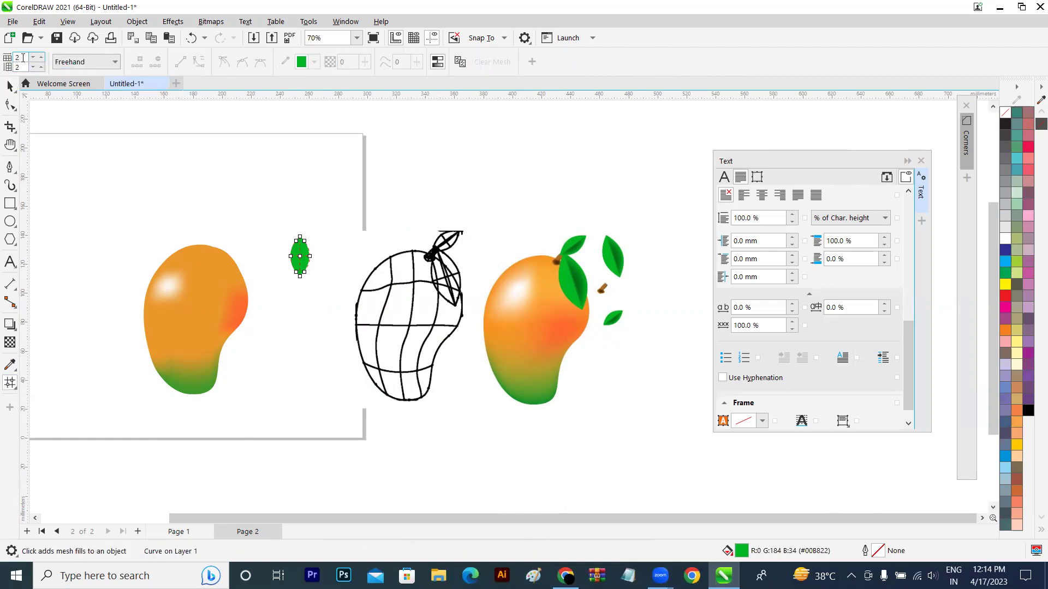
{"action": "type", "text": "3"}
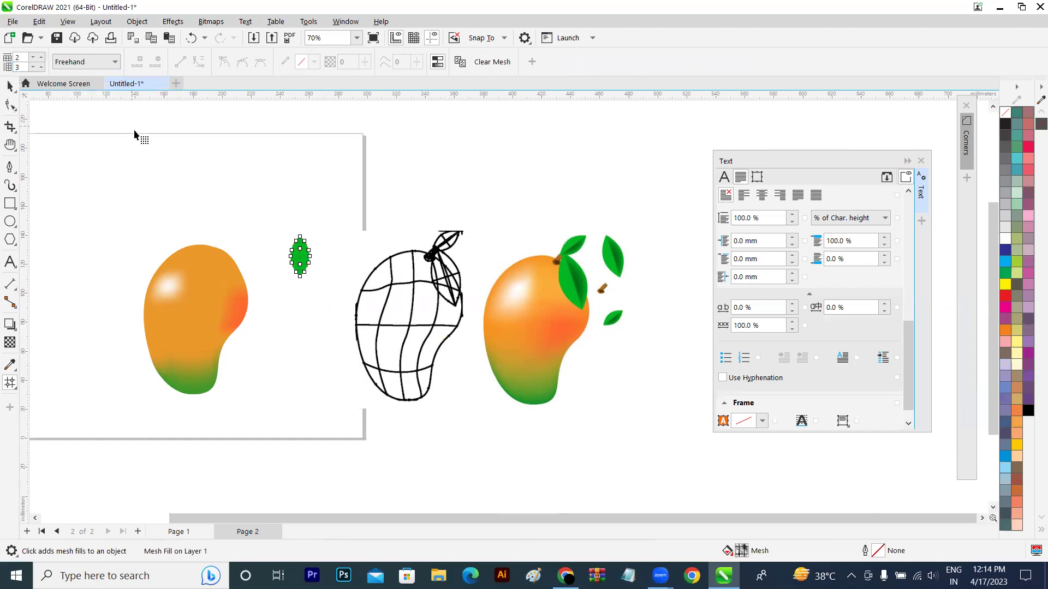
{"action": "scroll", "coordinate": [209, 195], "scroll_direction": "up", "scroll_amount": 4}
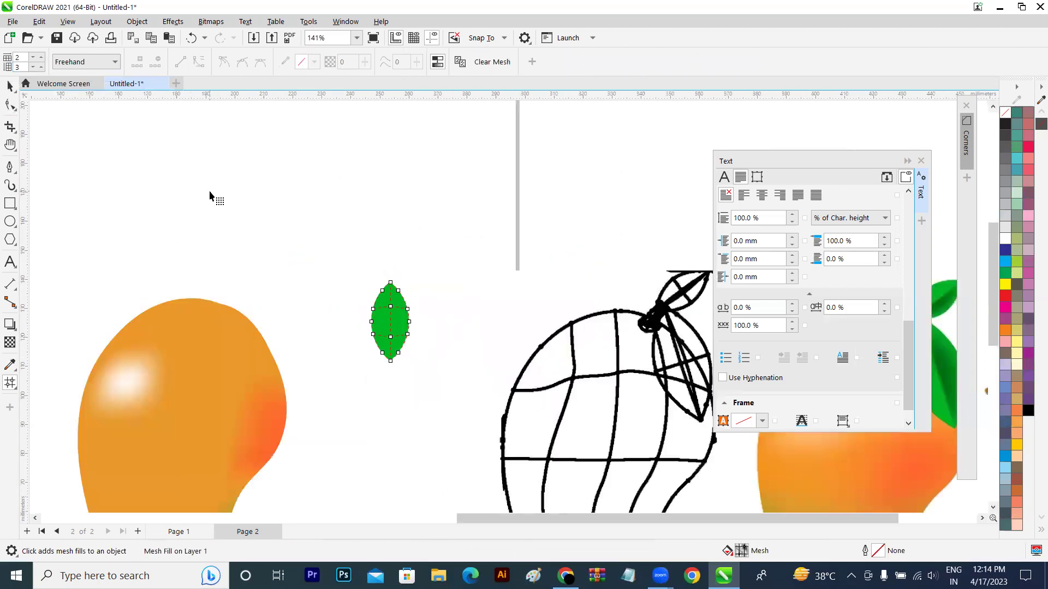
{"action": "key", "text": "ctrl+z"}
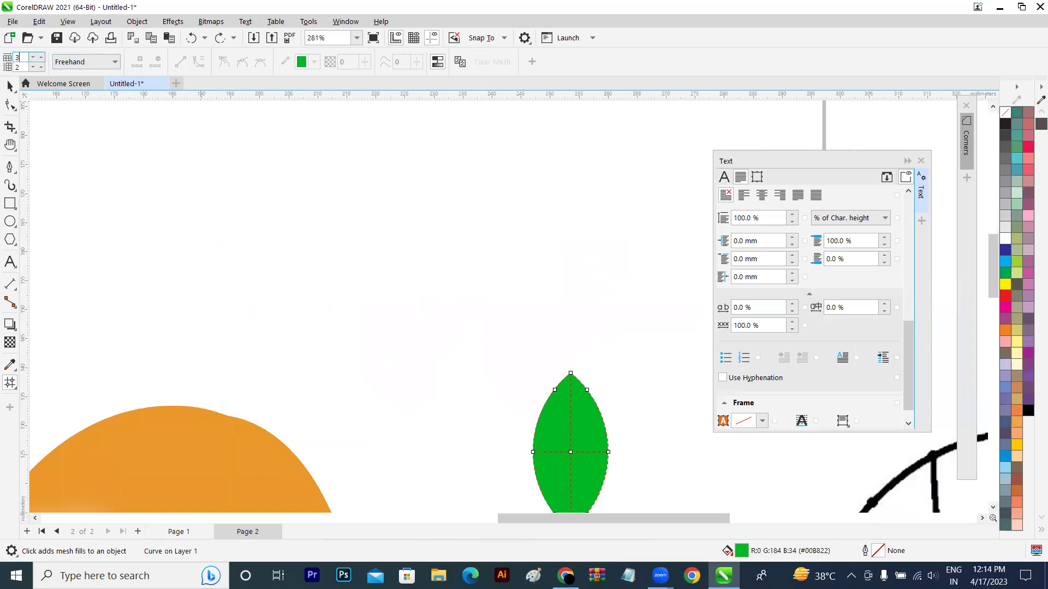
{"action": "key", "text": "ctrl+shift+z"}
{"action": "scroll", "coordinate": [184, 168], "scroll_direction": "down", "scroll_amount": 4}
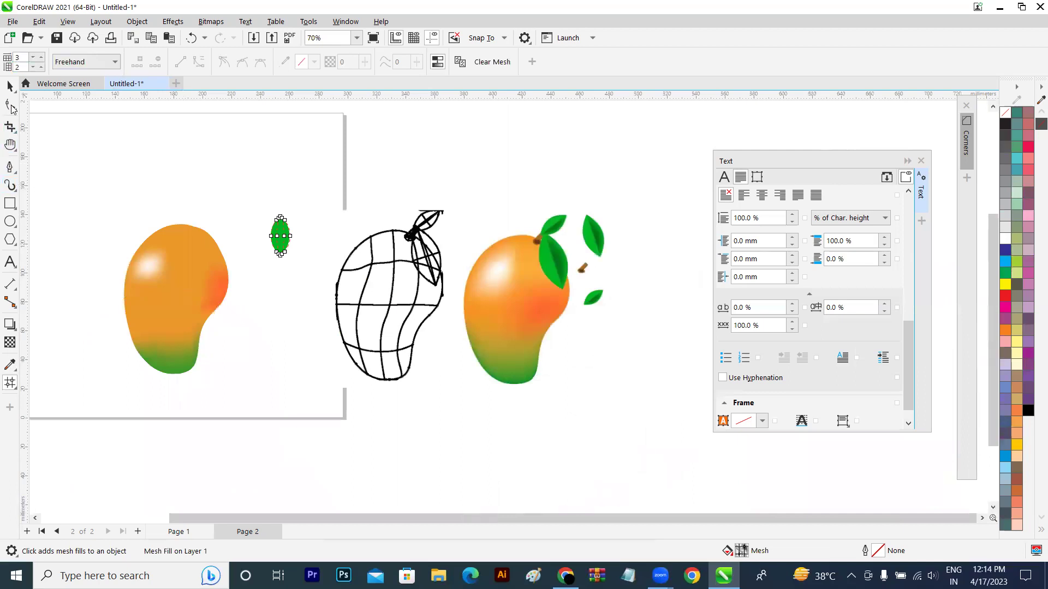
- Colour the right inner mesh node at the leaf's middle dark green #017014, sampled from the reference leaf
{"action": "scroll", "coordinate": [353, 192], "scroll_direction": "up", "scroll_amount": 2}
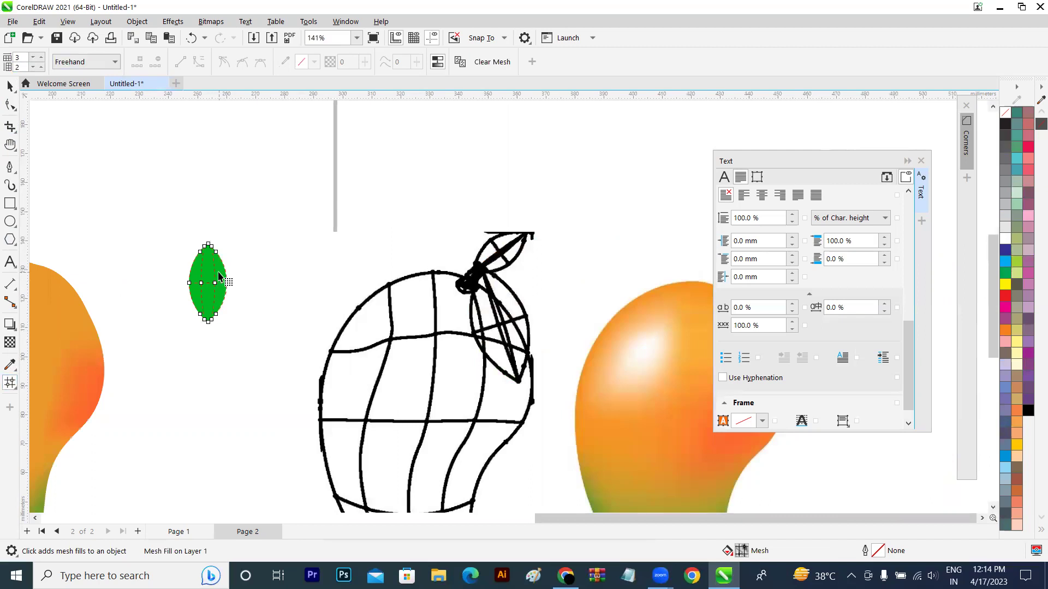
{"action": "left_click", "coordinate": [208, 285]}
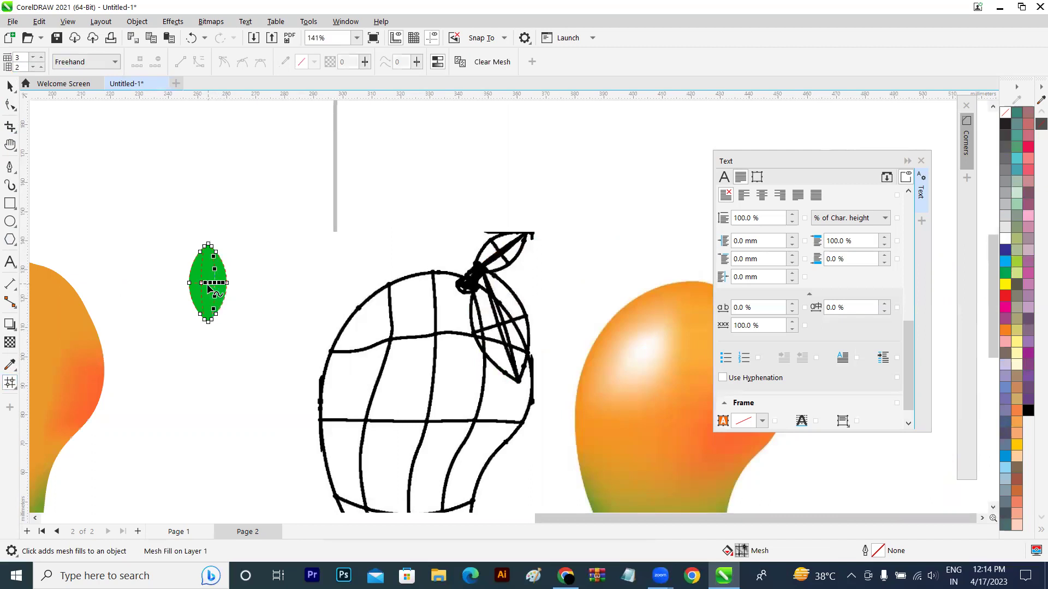
{"action": "scroll", "coordinate": [207, 286], "scroll_direction": "down", "scroll_amount": 2}
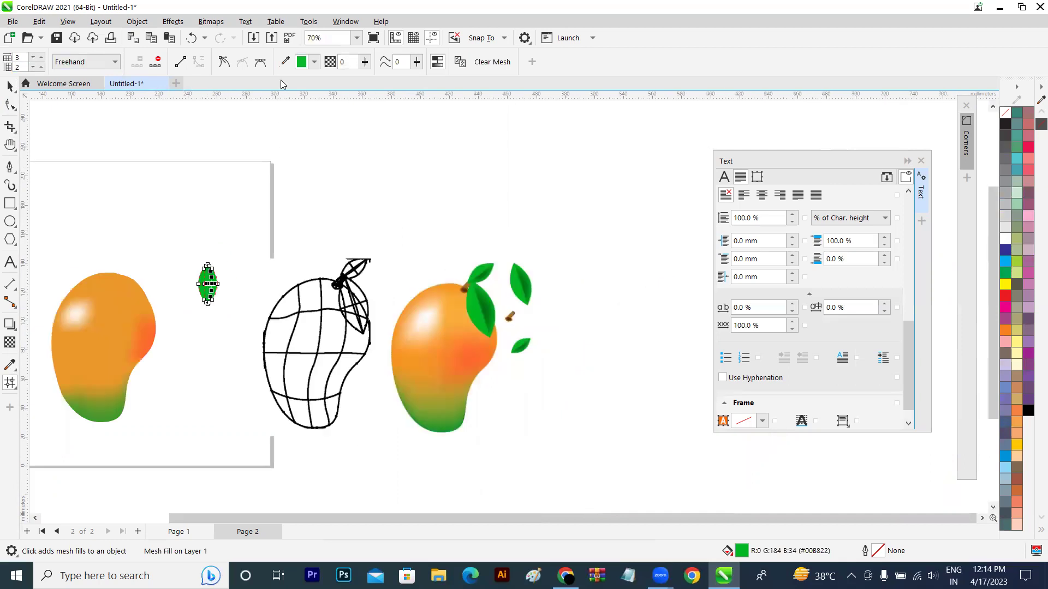
{"action": "left_click", "coordinate": [284, 62]}
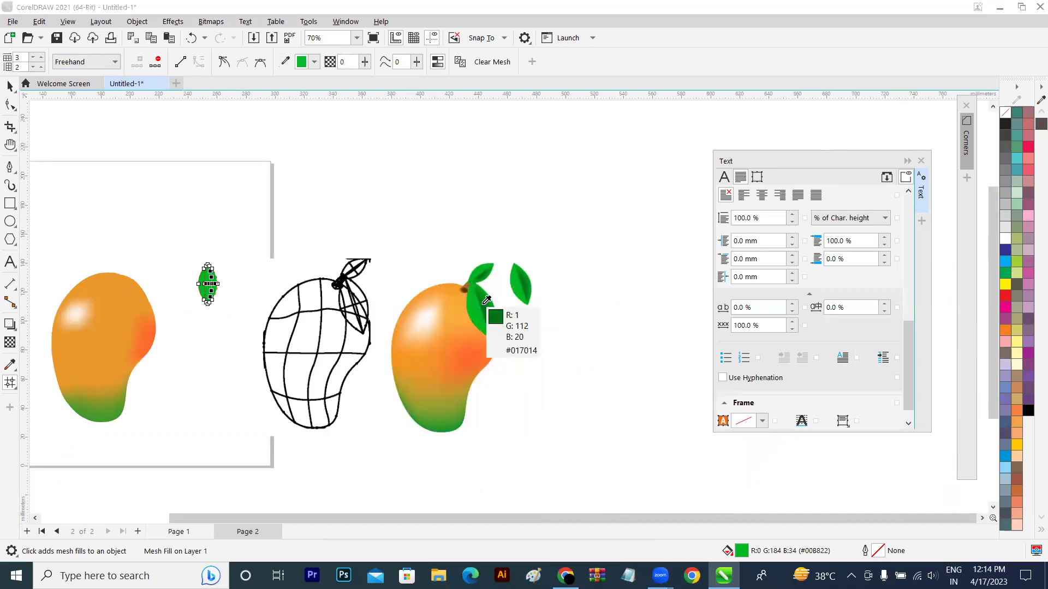
{"action": "left_click", "coordinate": [486, 300]}
{"action": "key", "text": "space"}
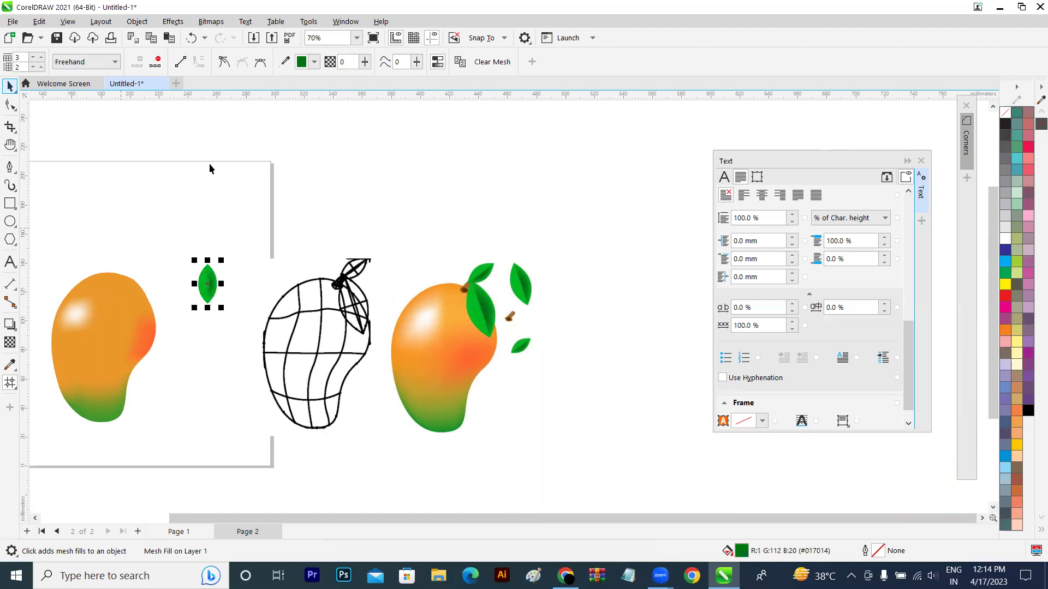
{"action": "left_click", "coordinate": [210, 167]}
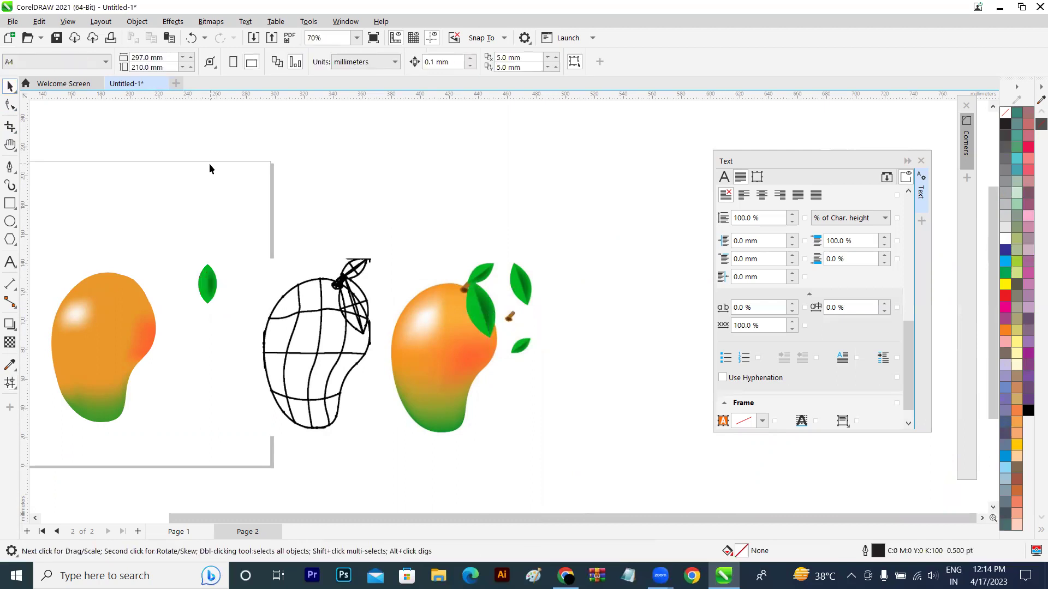
- Colour the upper end node of the leaf's right inner mesh line dark green, sampled from the leaf's dark centre
{"action": "scroll", "coordinate": [209, 162], "scroll_direction": "up", "scroll_amount": 2}
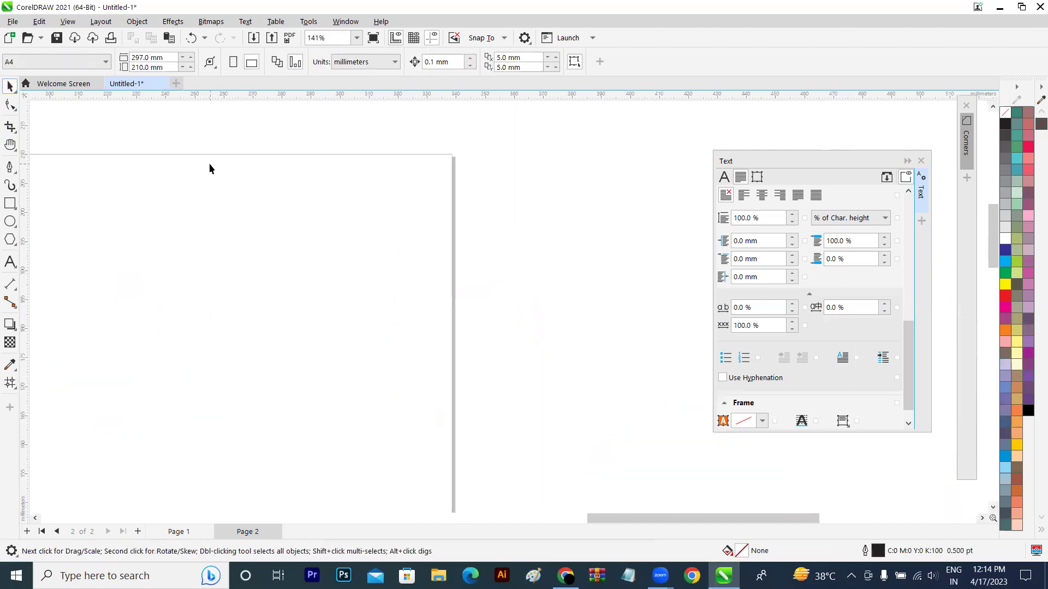
{"action": "key", "text": "h"}
{"action": "mouse_move", "coordinate": [216, 336]}
{"action": "left_mouse_down"}
{"action": "mouse_move", "coordinate": [278, 361]}
{"action": "mouse_move", "coordinate": [244, 306]}
{"action": "mouse_move", "coordinate": [242, 275]}
{"action": "left_mouse_up"}
{"action": "key", "text": "space"}
{"action": "left_click", "coordinate": [230, 297]}
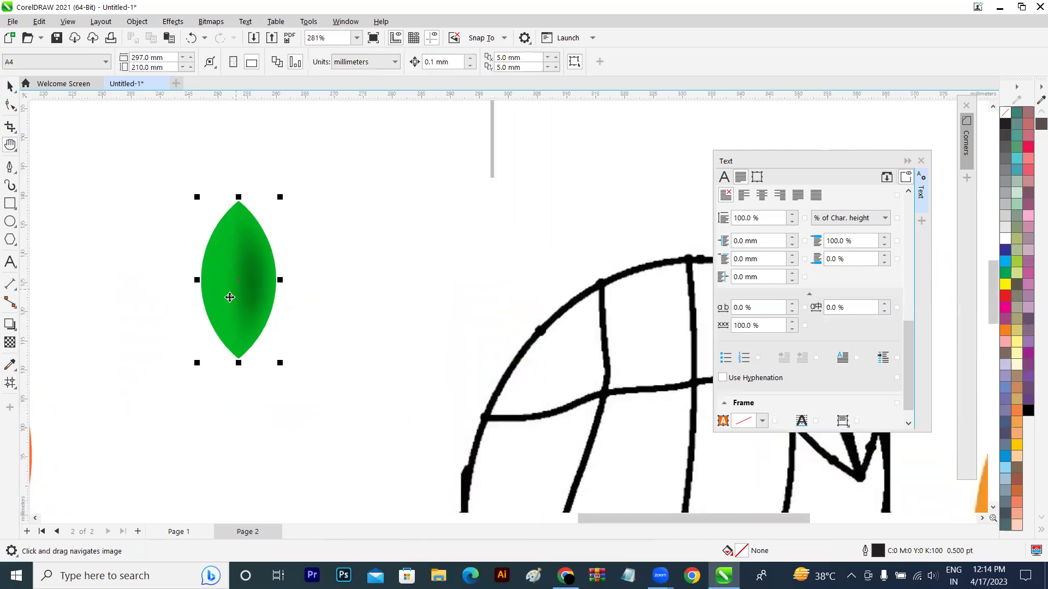
{"action": "left_click", "coordinate": [10, 382]}
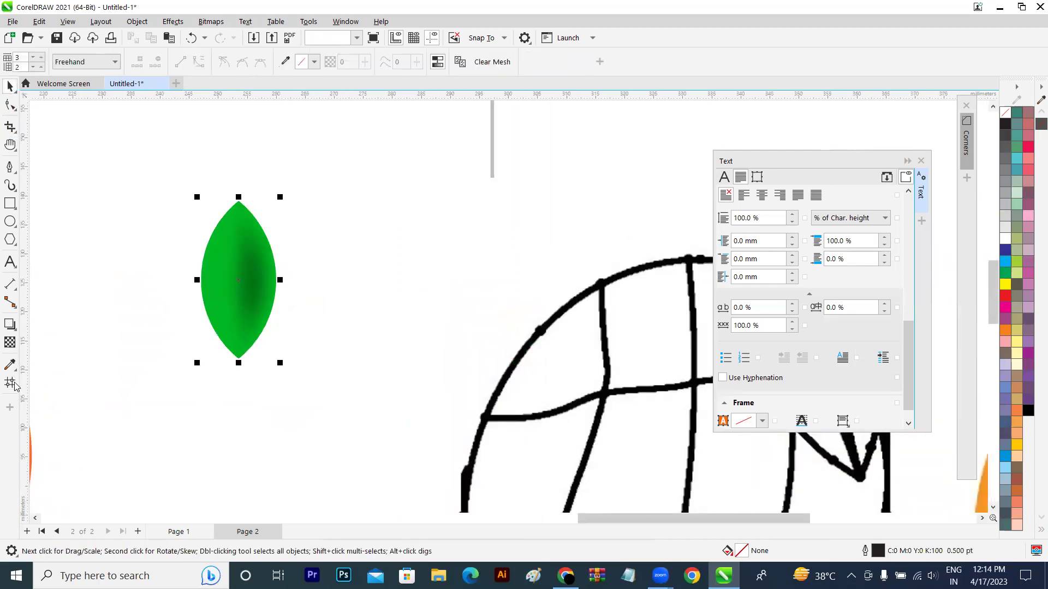
{"action": "left_click", "coordinate": [247, 210]}
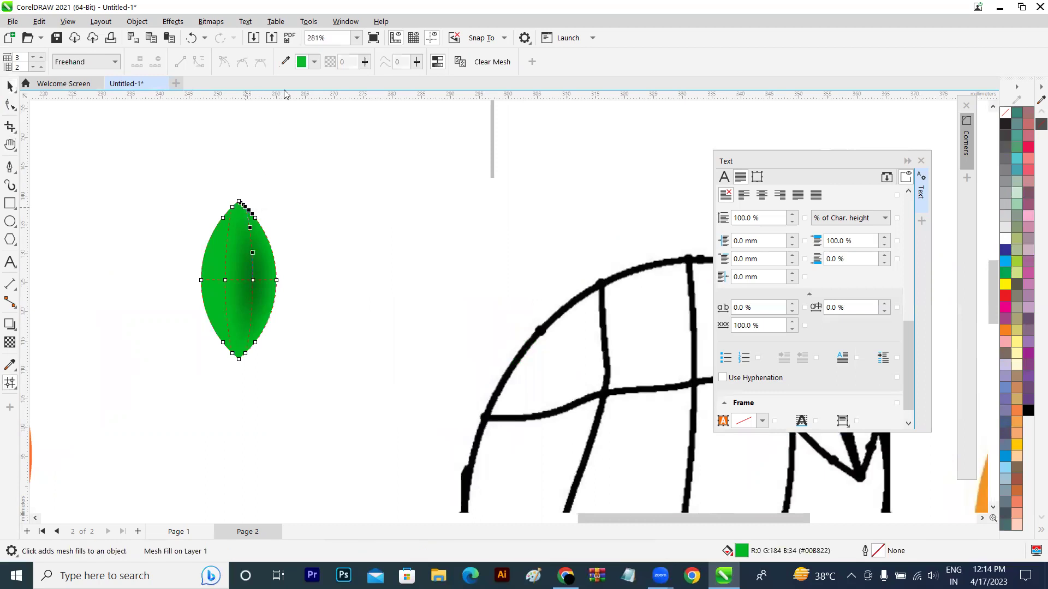
{"action": "left_click", "coordinate": [252, 267]}
- Colour the lower end node of the leaf's right inner mesh line the same sampled dark green
{"action": "left_click", "coordinate": [247, 357]}
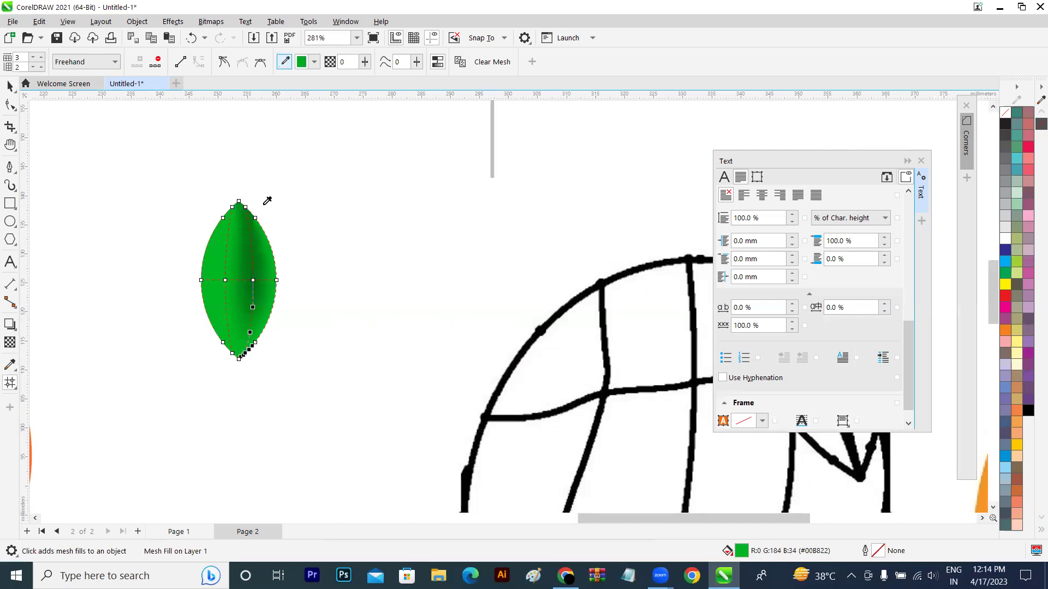
{"action": "left_click", "coordinate": [248, 275]}
{"action": "left_click", "coordinate": [7, 87]}
{"action": "left_click", "coordinate": [132, 165]}
{"action": "scroll", "coordinate": [133, 166], "scroll_direction": "down", "scroll_amount": 4}
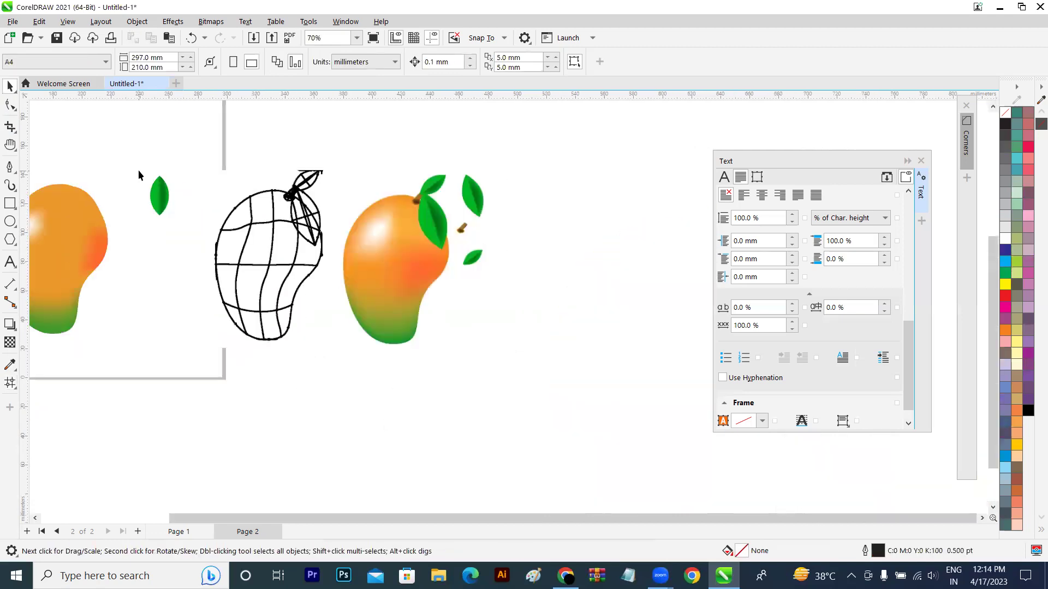
- Rotate the shaded leaf to a diagonal angle and place it on the upper right of the mango's top
{"action": "key", "text": "h"}
{"action": "left_click_drag", "start_coordinate": [451, 276], "coordinate": [588, 313]}
{"action": "left_click", "coordinate": [9, 88]}
{"action": "left_click", "coordinate": [312, 234]}
{"action": "left_click", "coordinate": [298, 227]}
{"action": "left_click", "coordinate": [299, 227]}
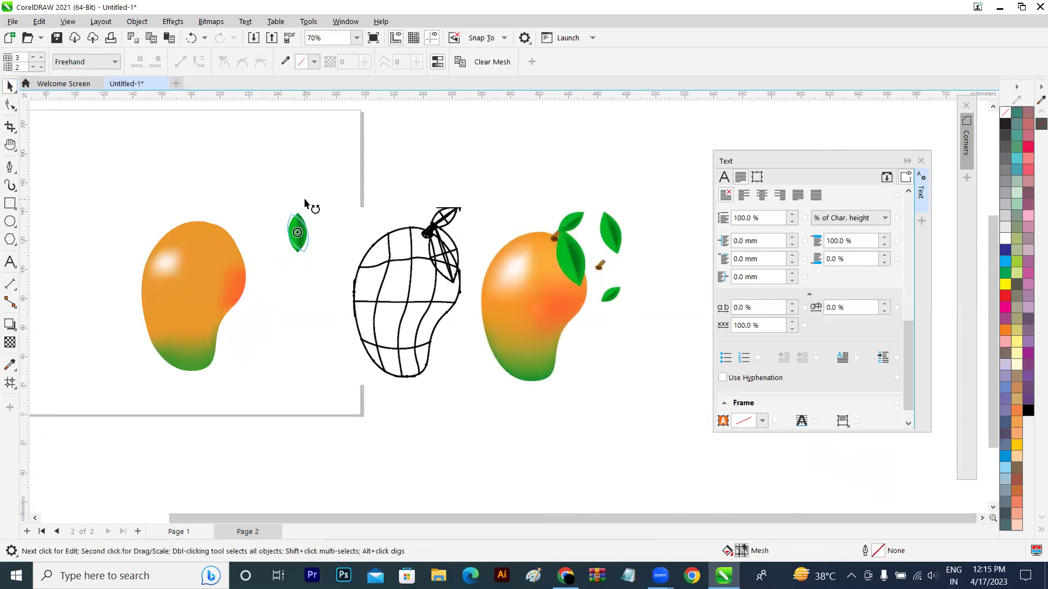
{"action": "left_click", "coordinate": [9, 87]}
{"action": "left_click", "coordinate": [38, 87]}
{"action": "left_click_drag", "start_coordinate": [214, 229], "coordinate": [221, 227]}
{"action": "left_click", "coordinate": [290, 168]}
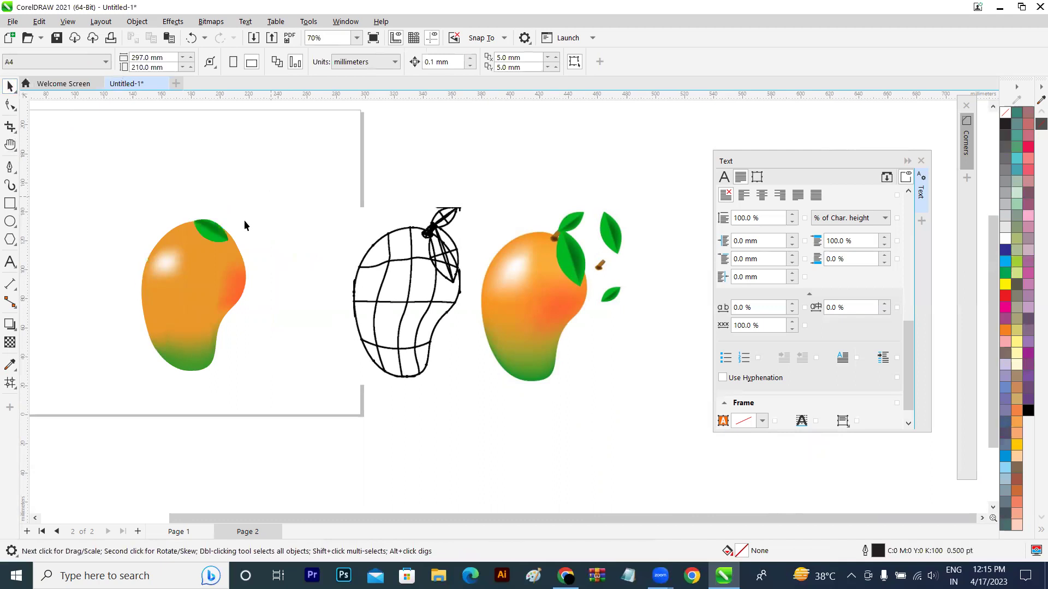
- Rotate the leaf on top of the mango clockwise to a steeper diagonal angle
{"action": "left_click", "coordinate": [219, 234]}
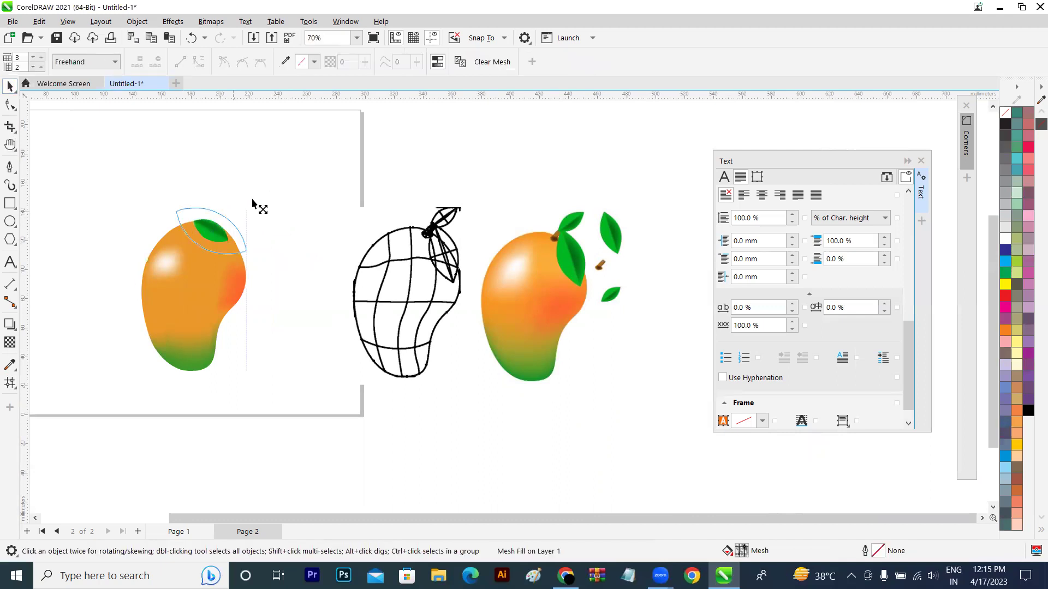
{"action": "left_click", "coordinate": [222, 227]}
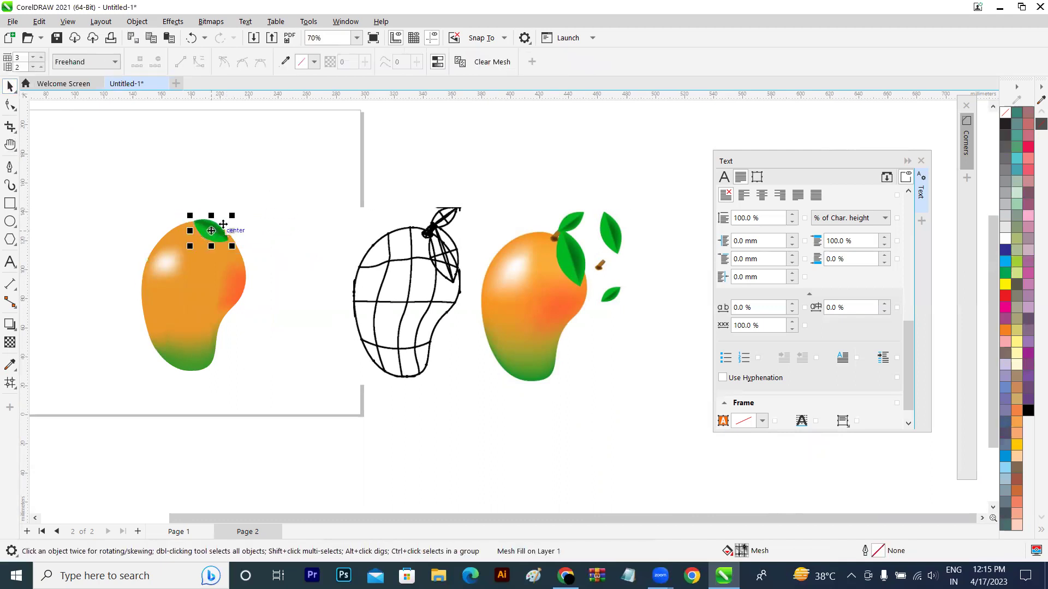
{"action": "left_click", "coordinate": [223, 225]}
{"action": "left_click", "coordinate": [226, 219]}
{"action": "left_click", "coordinate": [225, 219]}
{"action": "left_click_drag", "start_coordinate": [233, 212], "coordinate": [241, 229]}
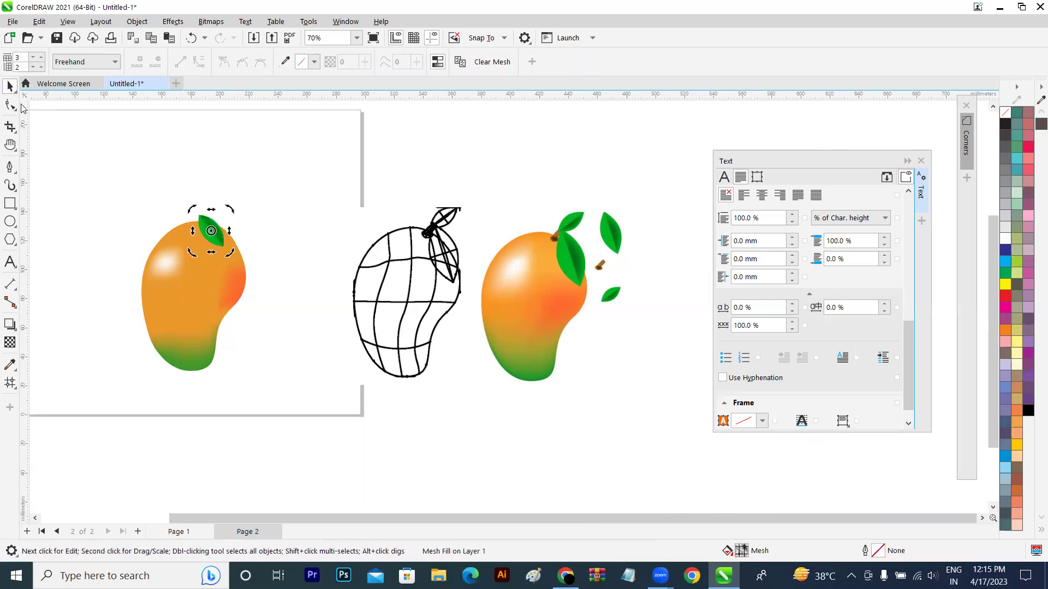
{"action": "left_click", "coordinate": [231, 166]}
- Enlarge the leaf and place it over the mango's upper right edge, as in the reference
{"action": "left_click", "coordinate": [199, 234]}
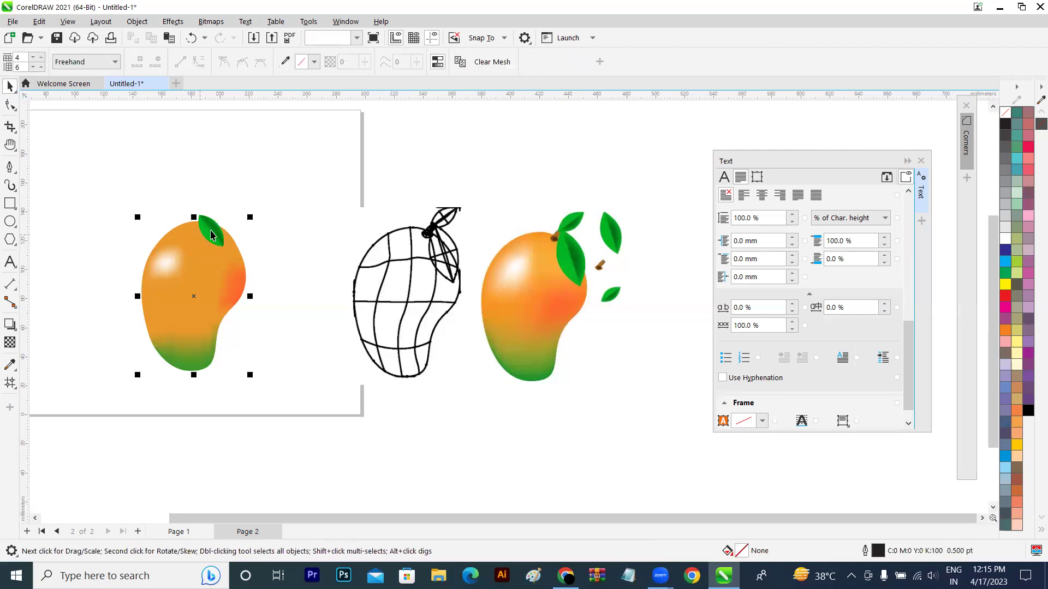
{"action": "left_click", "coordinate": [216, 223]}
{"action": "left_click_drag", "start_coordinate": [227, 211], "coordinate": [226, 238]}
{"action": "left_click", "coordinate": [265, 222]}
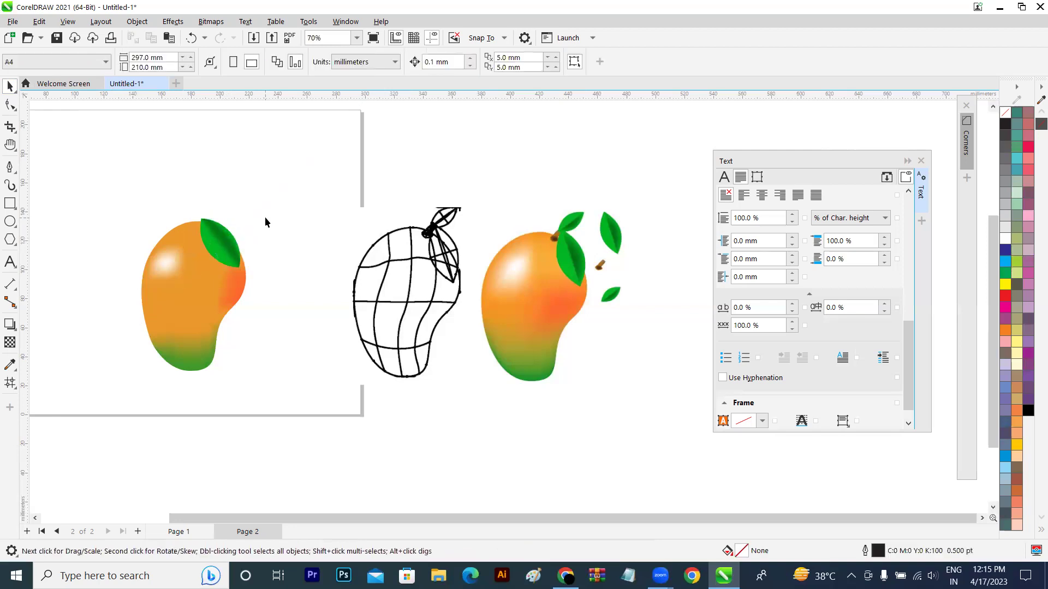
- Switch to Chrome and narrow the "mesh tool" image results to the design category
{"action": "left_click", "coordinate": [566, 576]}
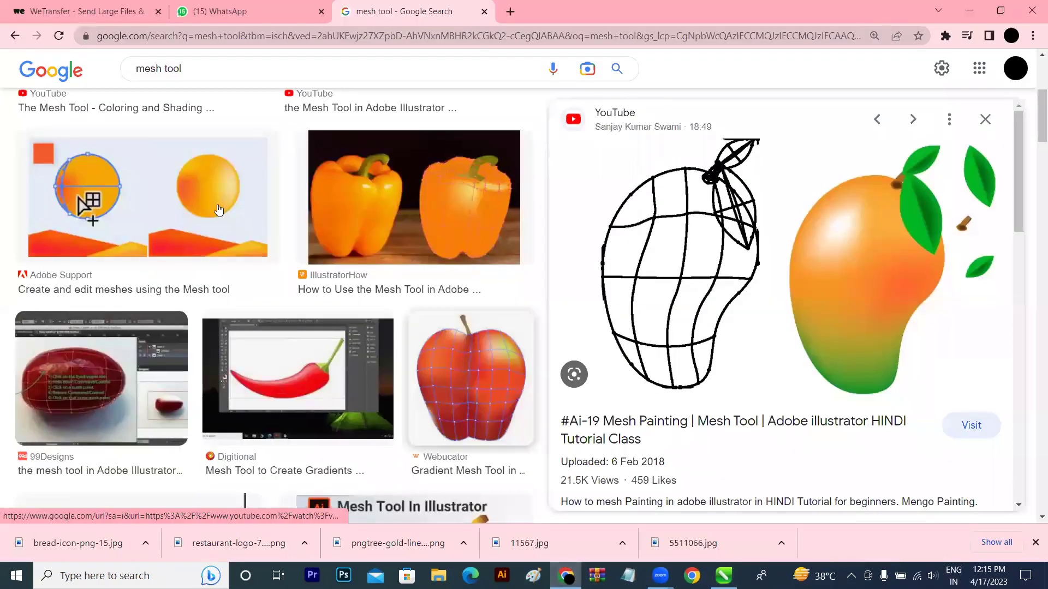
{"action": "scroll", "coordinate": [1033, 128], "scroll_direction": "down", "scroll_amount": 12}
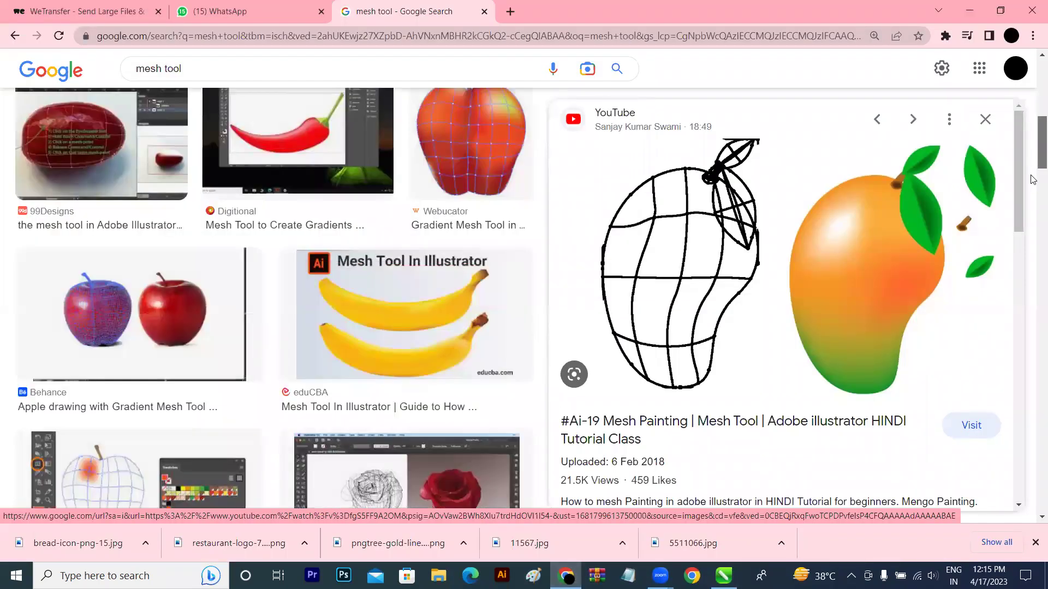
{"action": "scroll", "coordinate": [1033, 128], "scroll_direction": "up", "scroll_amount": 8}
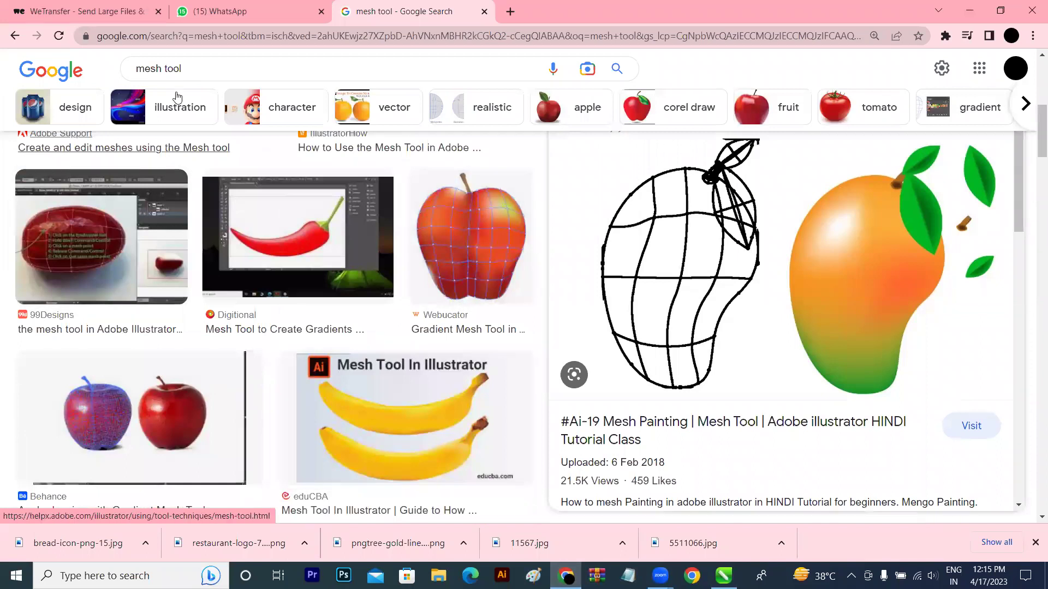
{"action": "left_click", "coordinate": [45, 109]}
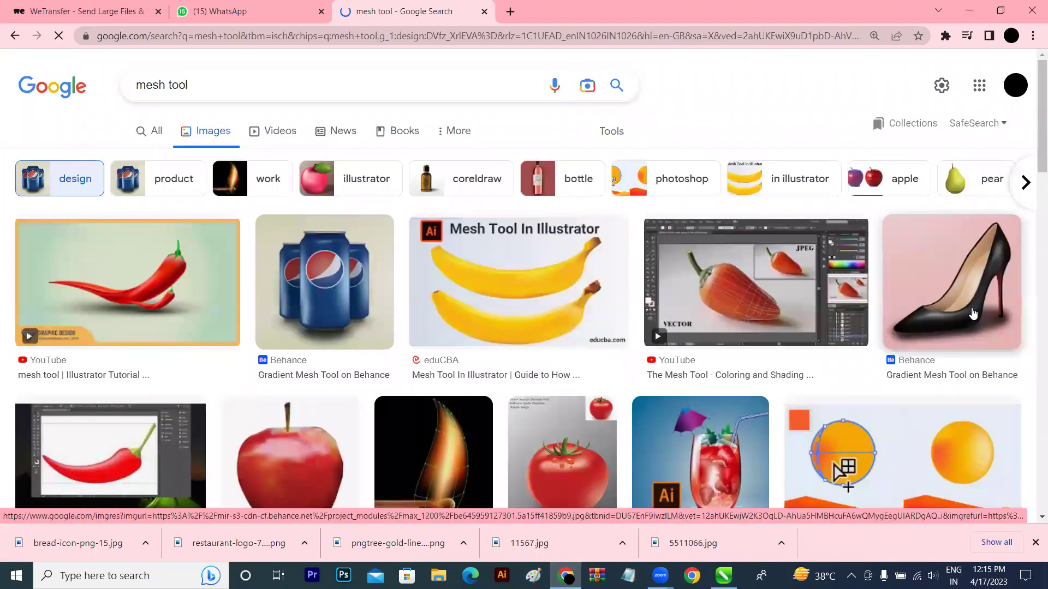
- Preview the black high-heel shoe, the Pepsi cans and the cocktail glass as examples of gradient mesh artwork
{"action": "left_click", "coordinate": [972, 315]}
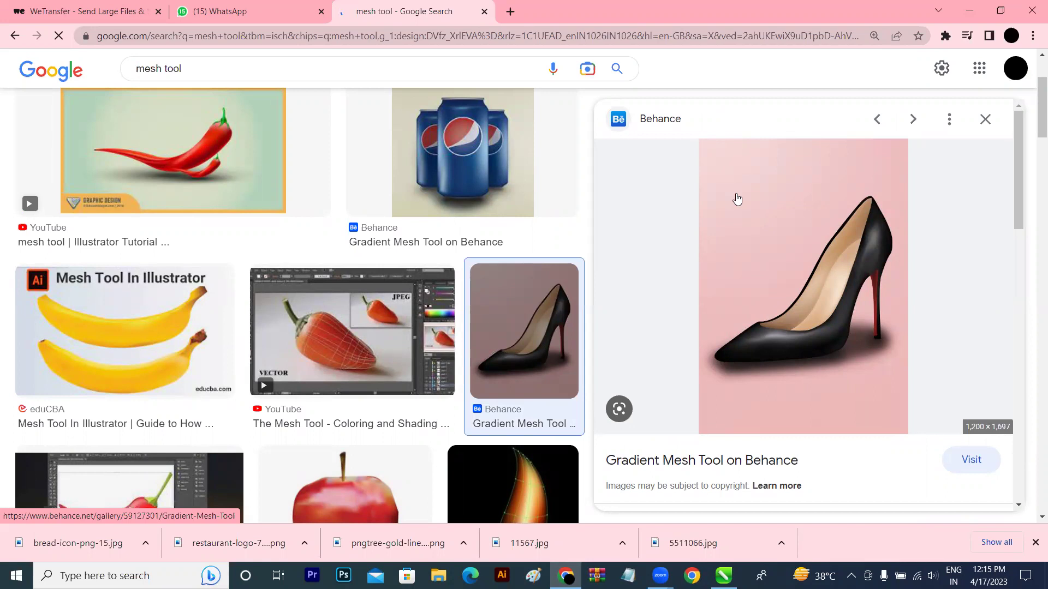
{"action": "left_click", "coordinate": [467, 131]}
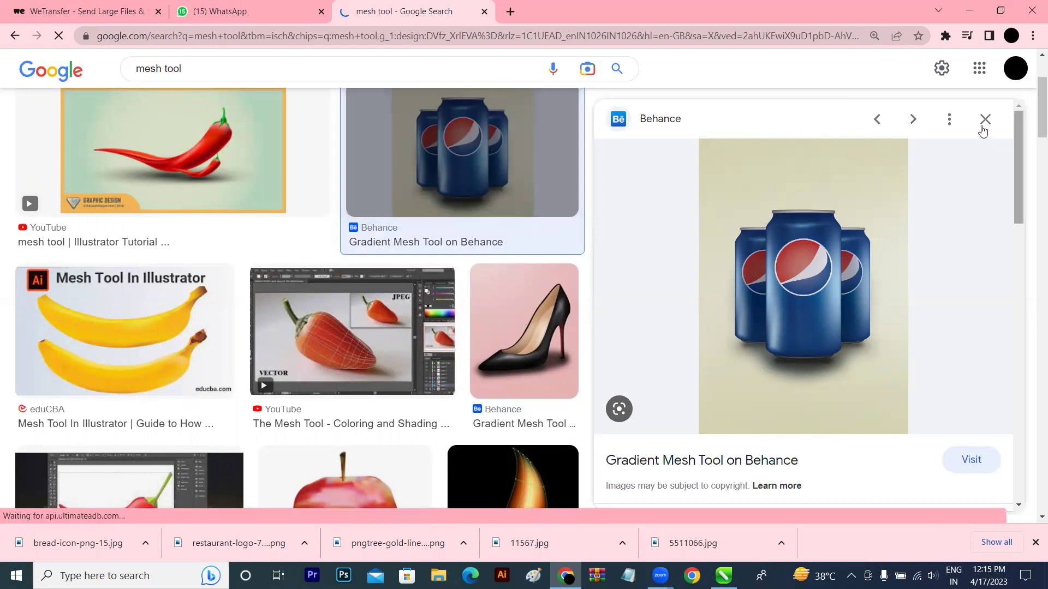
{"action": "key", "text": "Escape"}
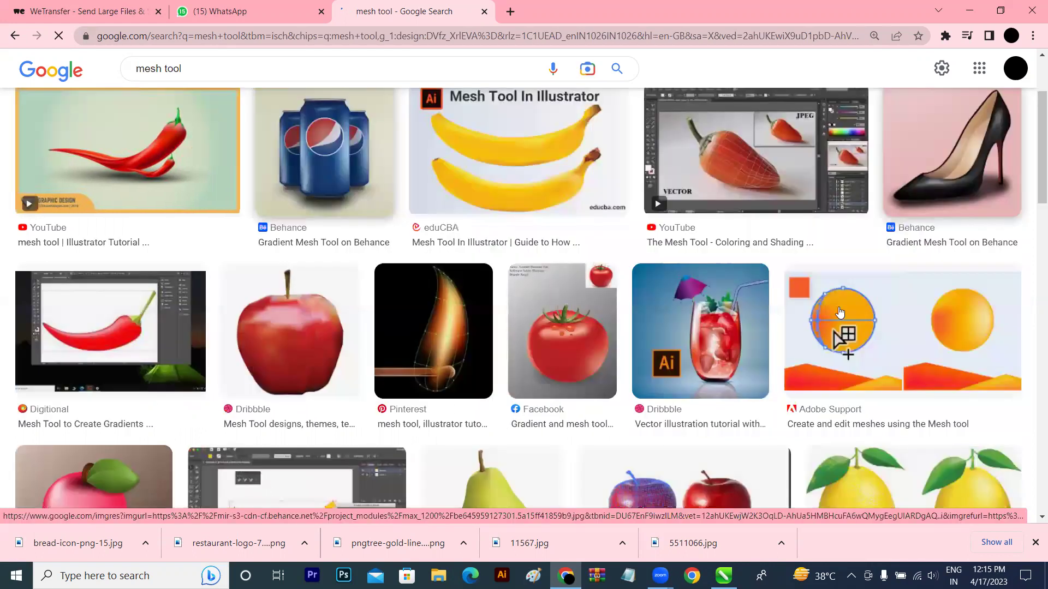
{"action": "left_click", "coordinate": [697, 358]}
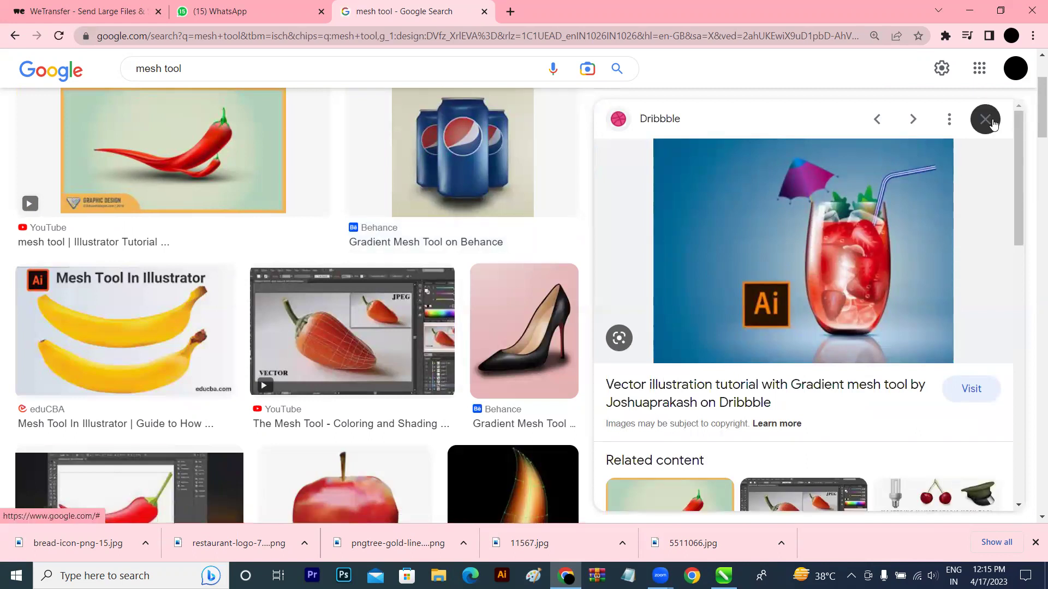
{"action": "key", "text": "Escape"}
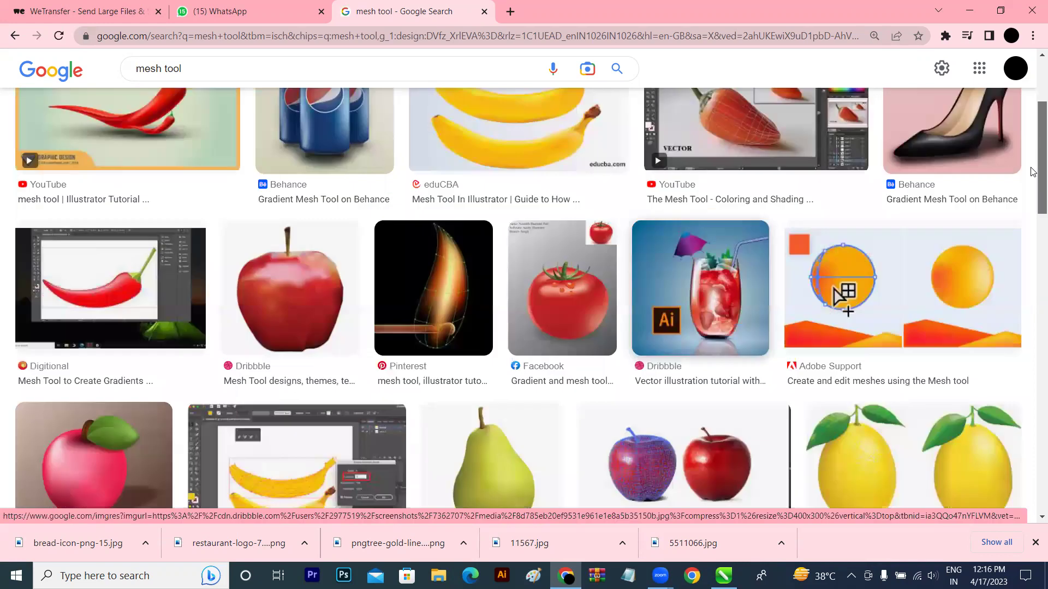
- Look further down the design results and preview the green bottle, then the cocktail glass illustration again
{"action": "scroll", "coordinate": [1032, 158], "scroll_direction": "down", "scroll_amount": 3}
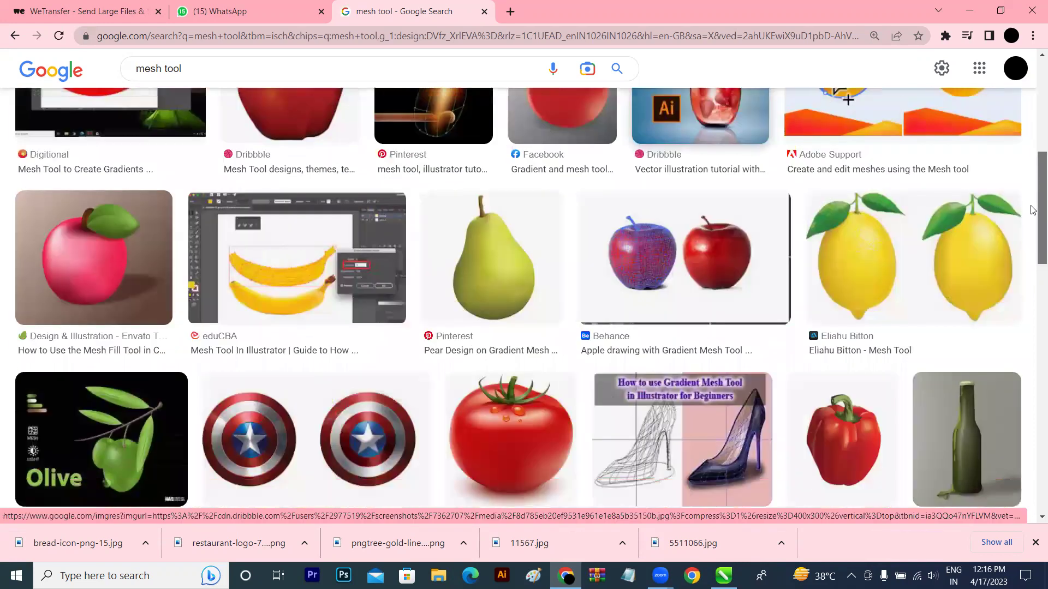
{"action": "scroll", "coordinate": [1033, 229], "scroll_direction": "down", "scroll_amount": 4}
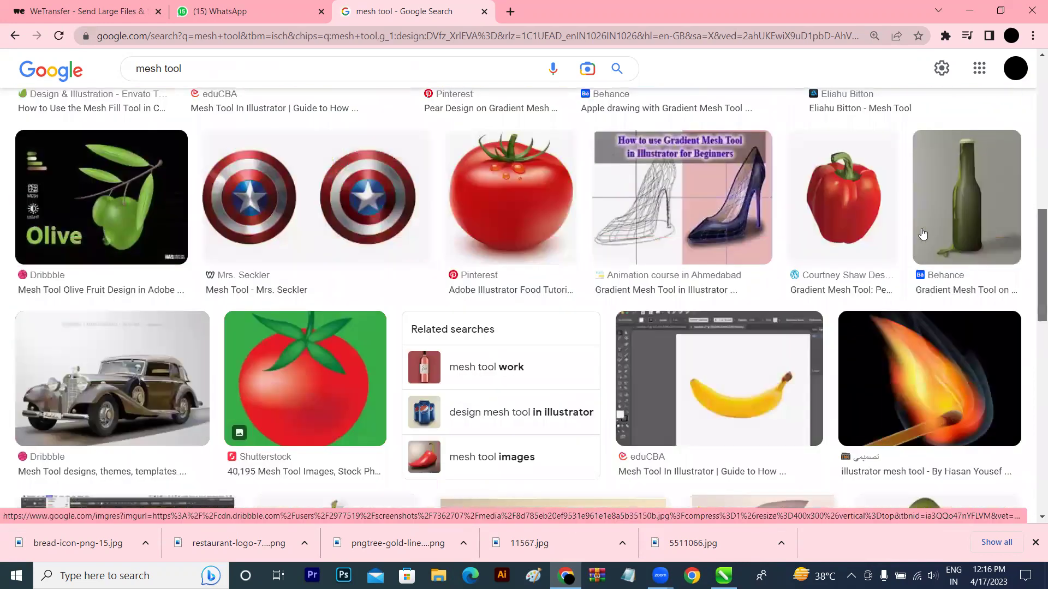
{"action": "left_click", "coordinate": [923, 235]}
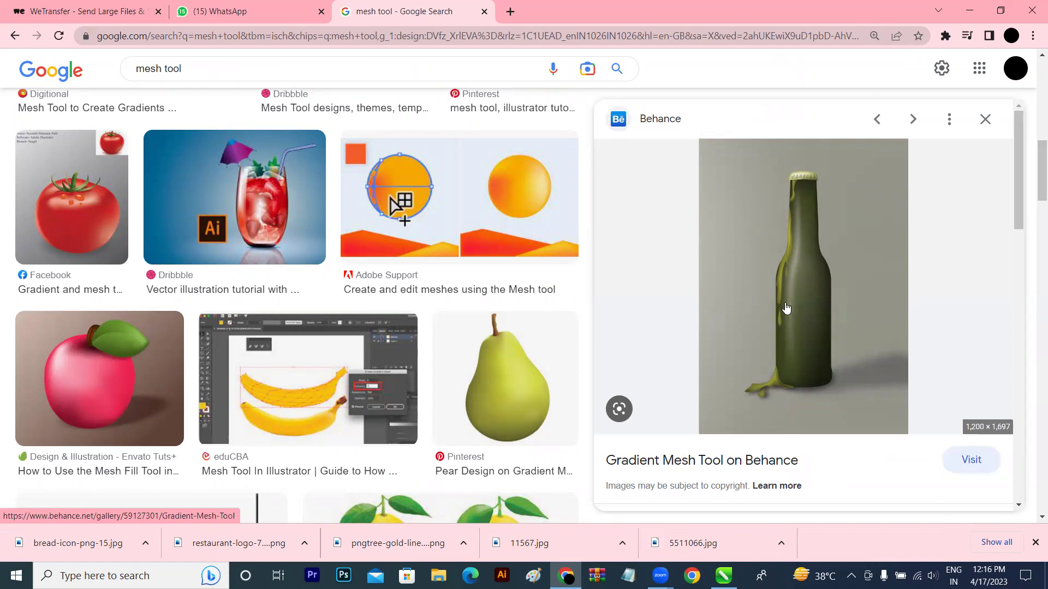
{"action": "key", "text": "Return"}
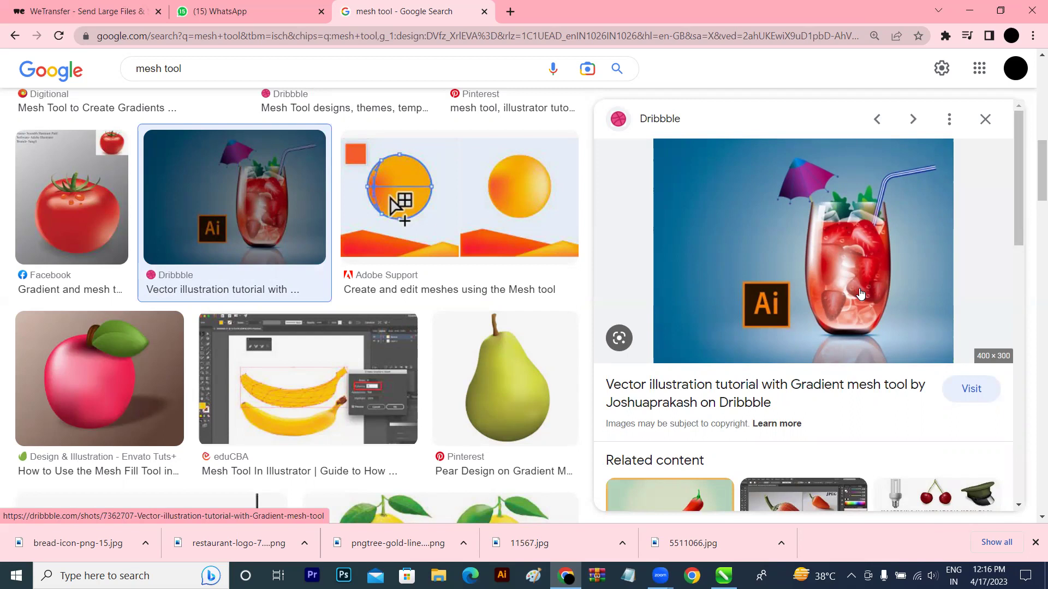
{"action": "left_click", "coordinate": [990, 124]}
- Look through the lower design results for more mesh-shaded objects, such as fruit, shoes and cans
{"action": "scroll", "coordinate": [1032, 172], "scroll_direction": "down", "scroll_amount": 3}
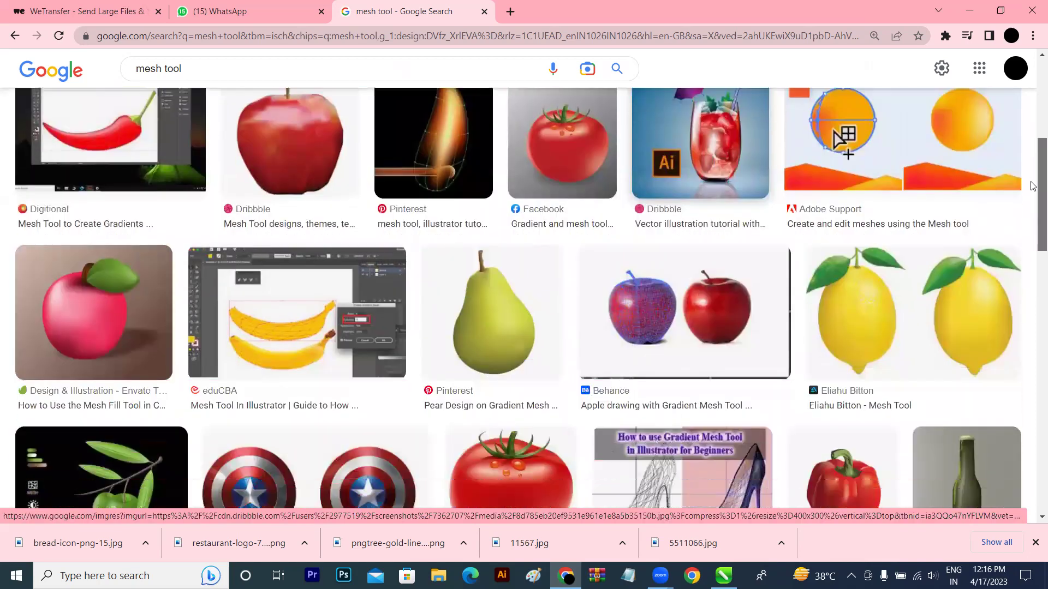
{"action": "scroll", "coordinate": [1032, 187], "scroll_direction": "down", "scroll_amount": 5}
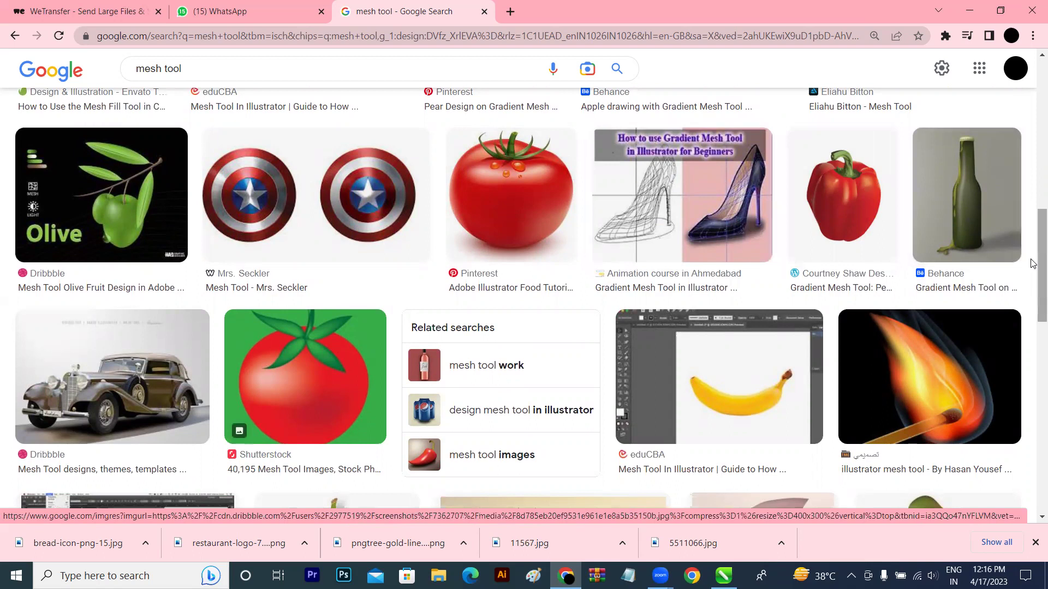
{"action": "scroll", "coordinate": [1032, 332], "scroll_direction": "down", "scroll_amount": 10}
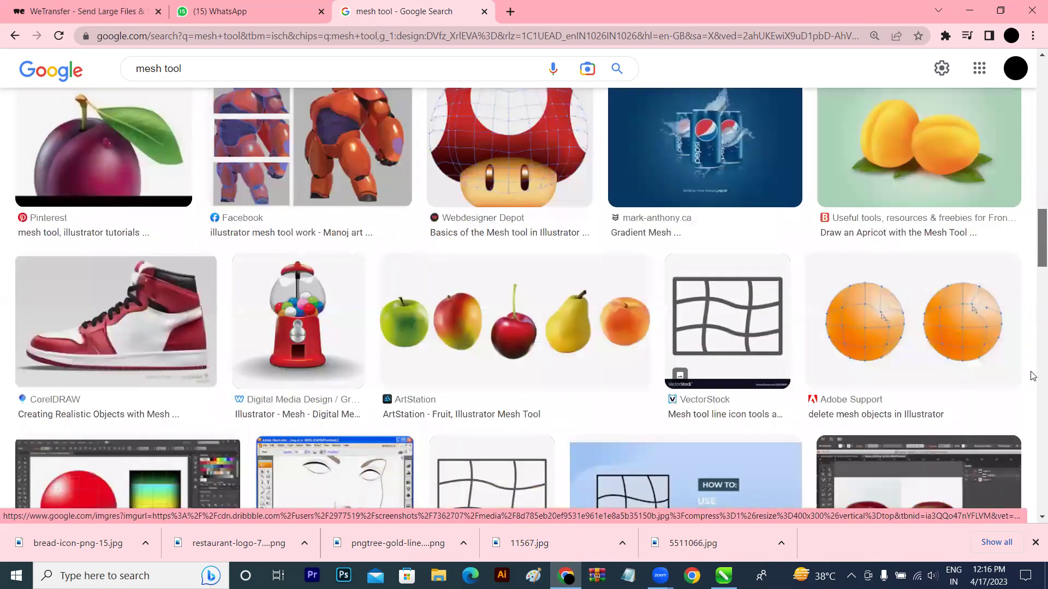
{"action": "scroll", "coordinate": [217, 148], "scroll_direction": "up", "scroll_amount": 2}
{"action": "scroll", "coordinate": [204, 73], "scroll_direction": "up", "scroll_amount": 1}
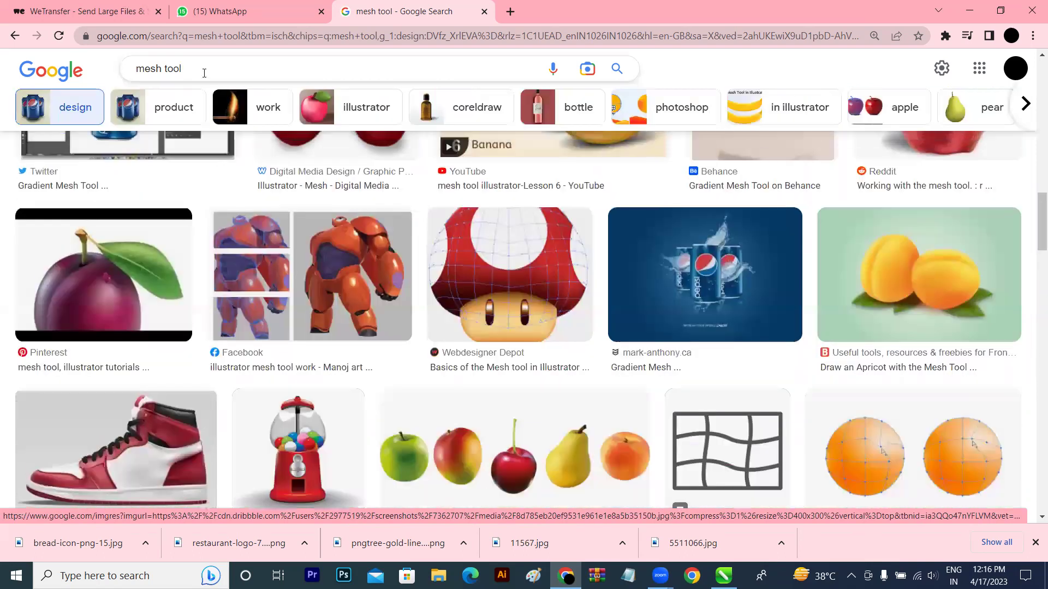
- Search Google Images for "mesh tool gillas"
{"action": "left_click", "coordinate": [204, 73]}
{"action": "type", "text": "gr"}
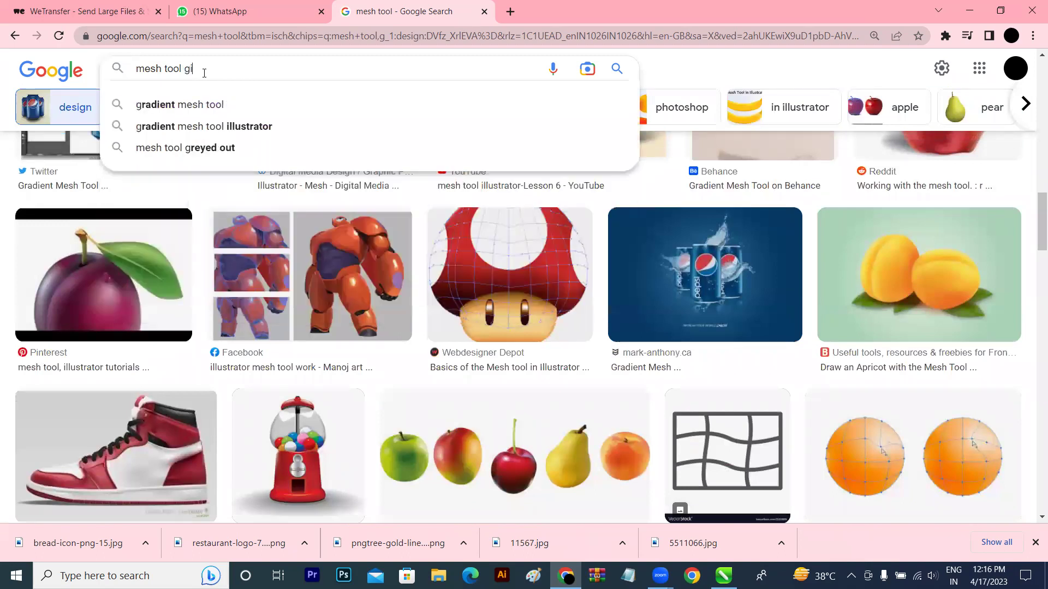
{"action": "type", "text": "illas"}
{"action": "key", "text": "Return"}
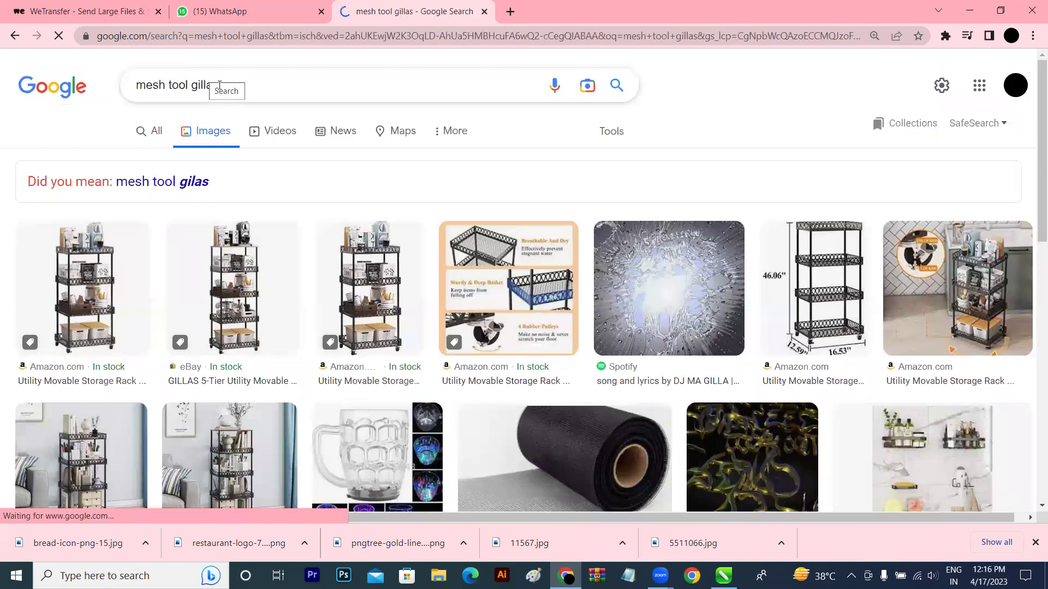
- Select the word "gillas" in the image search query
{"action": "left_click_drag", "start_coordinate": [209, 84], "coordinate": [189, 89]}
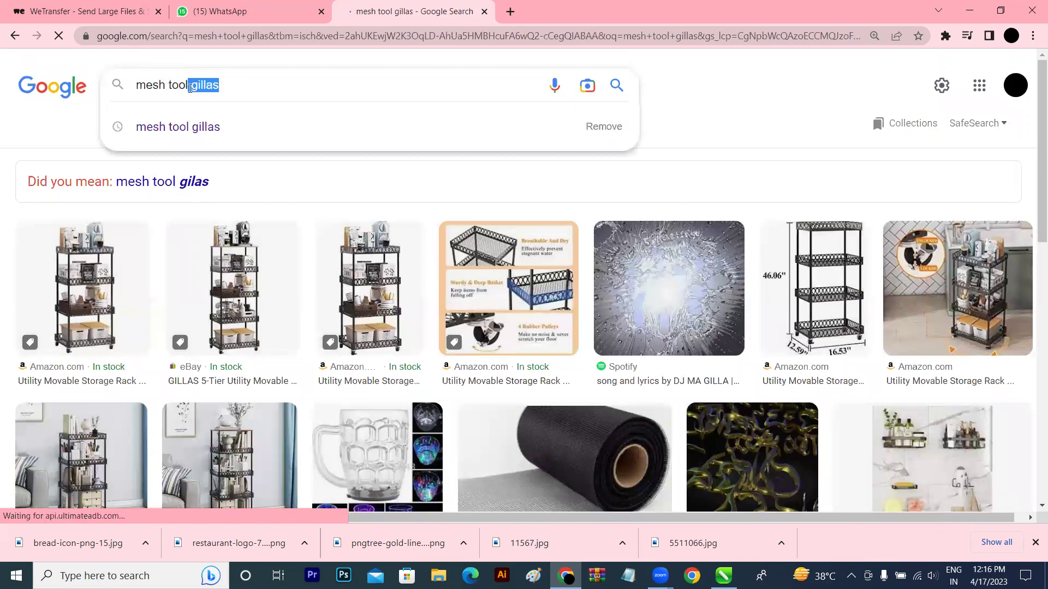